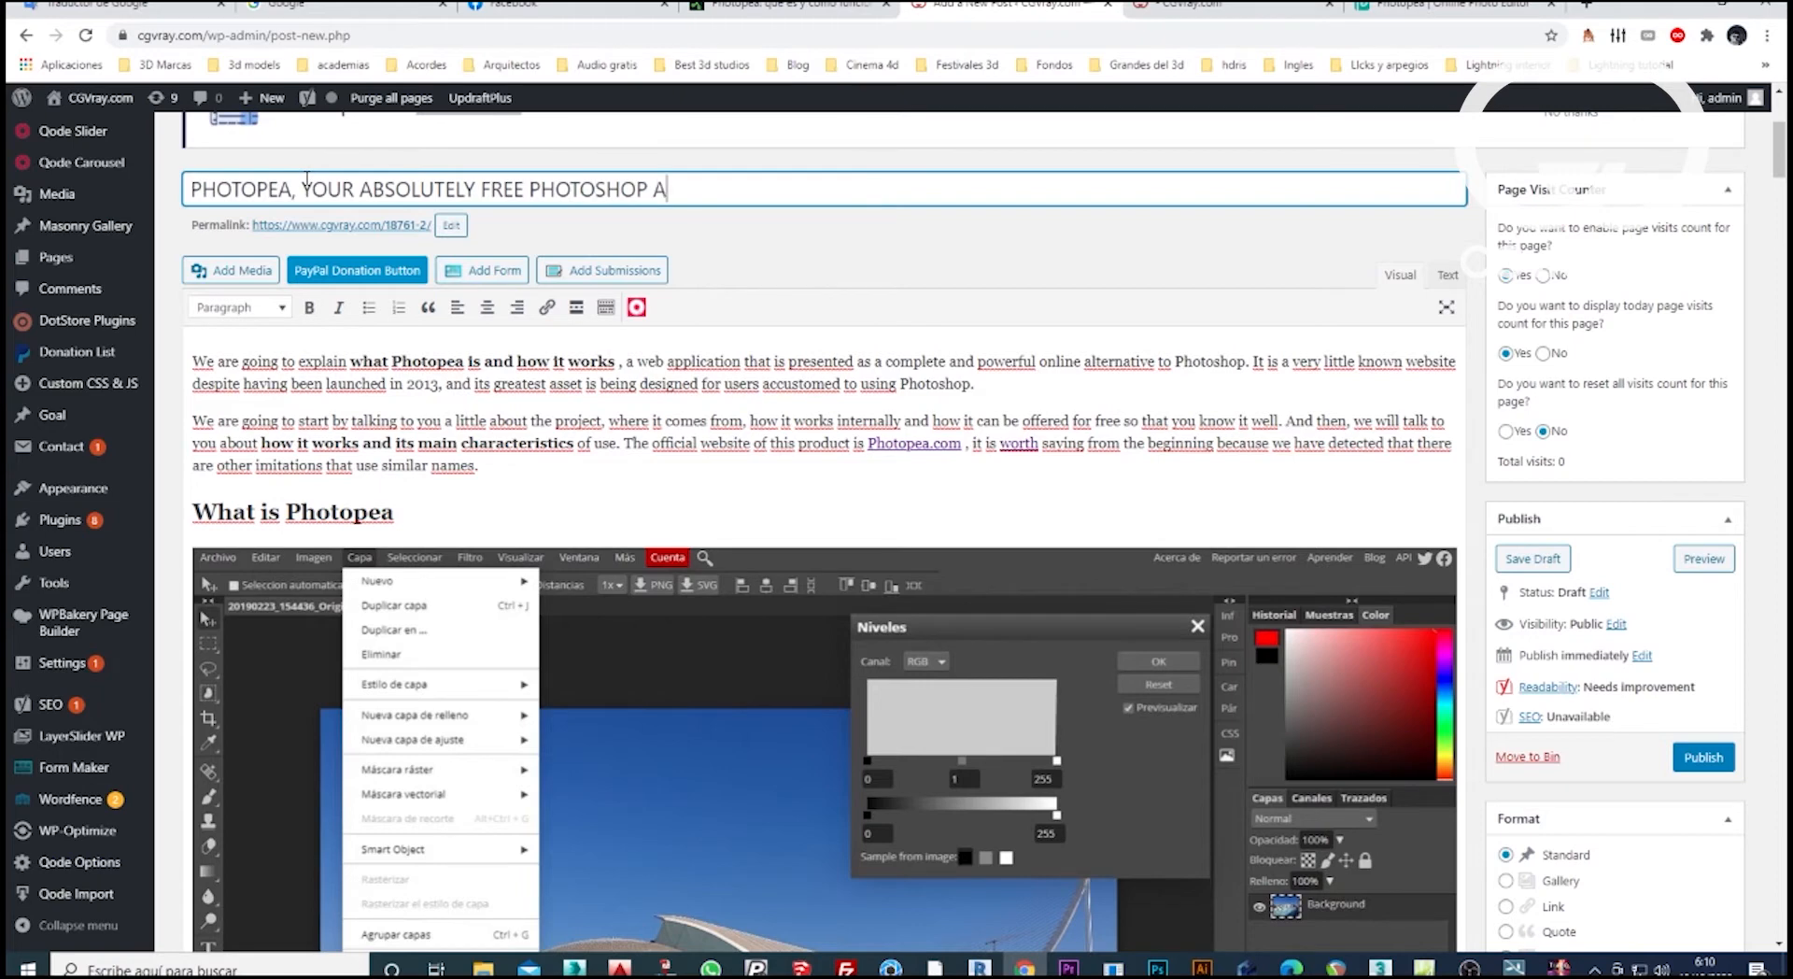
Complete the post title so it reads "PHOTOPEA, YOUR ABSOLUTELY FREE PHOTOSHOP APP ONLINE".
key(BackSpace)
key(BackSpace)
text(PP ONLINE)
click(302, 362)
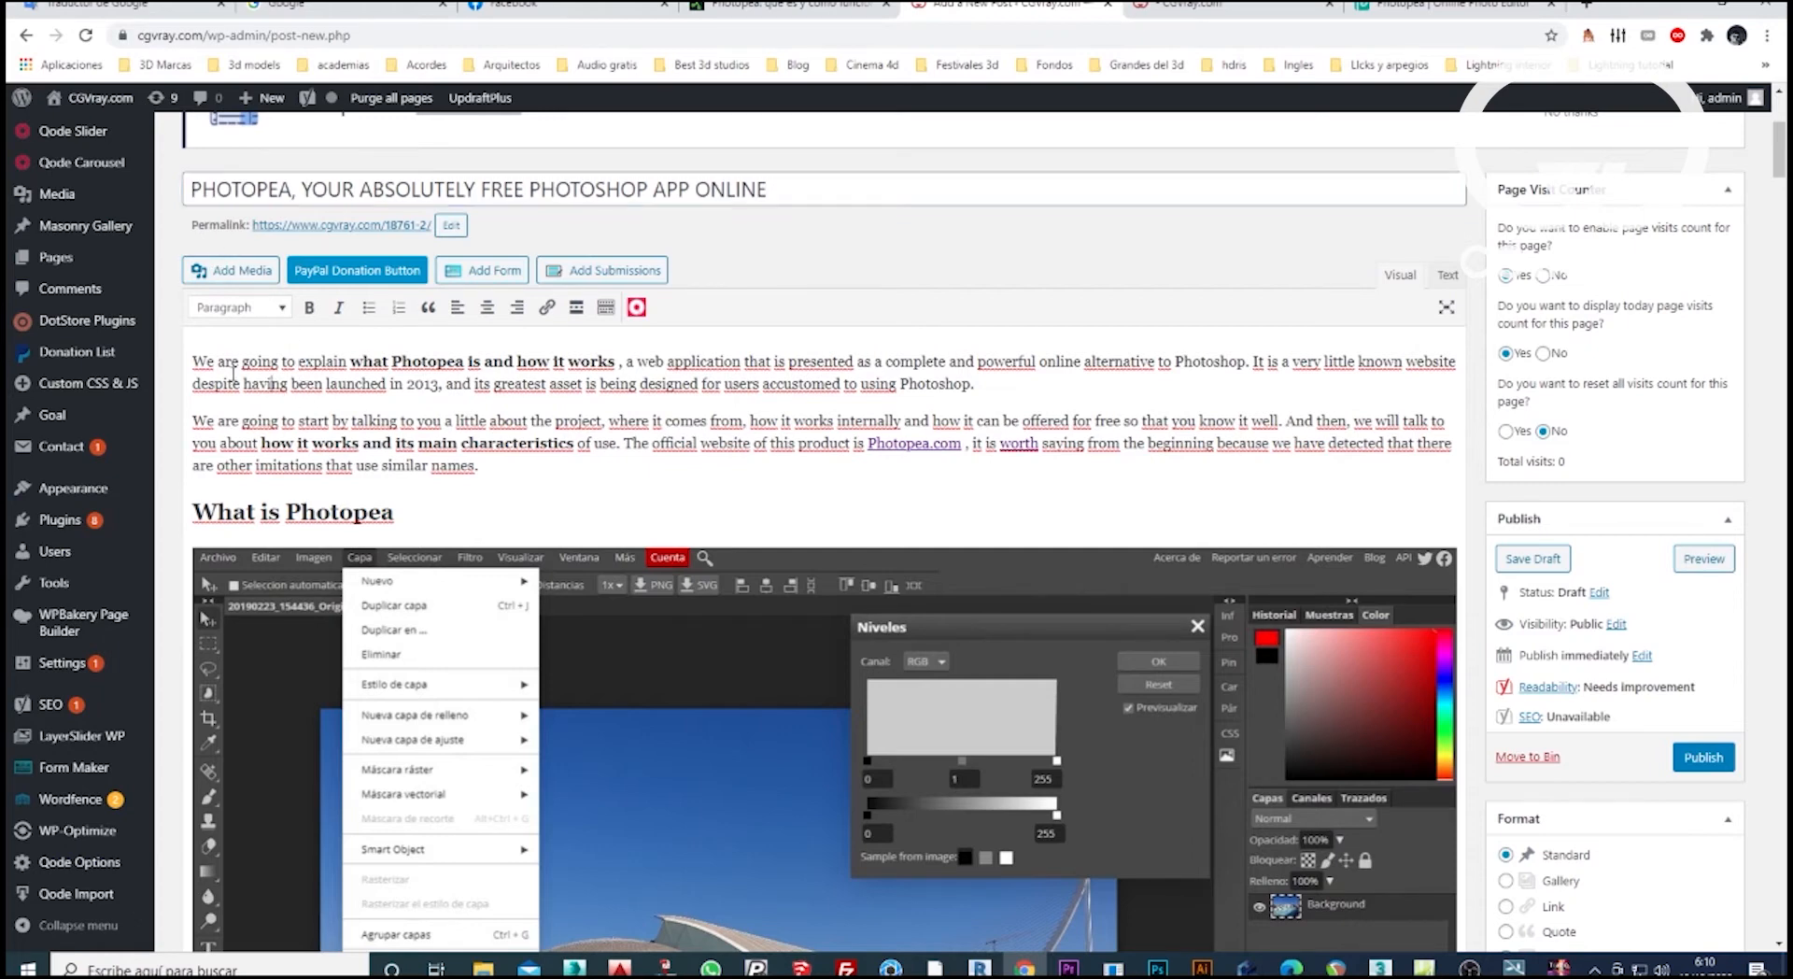
Read through the post from the introduction, highlighting its opening words, through "What is Photopea" to the first image under "How Photopea works".
drag(191, 362, 616, 361)
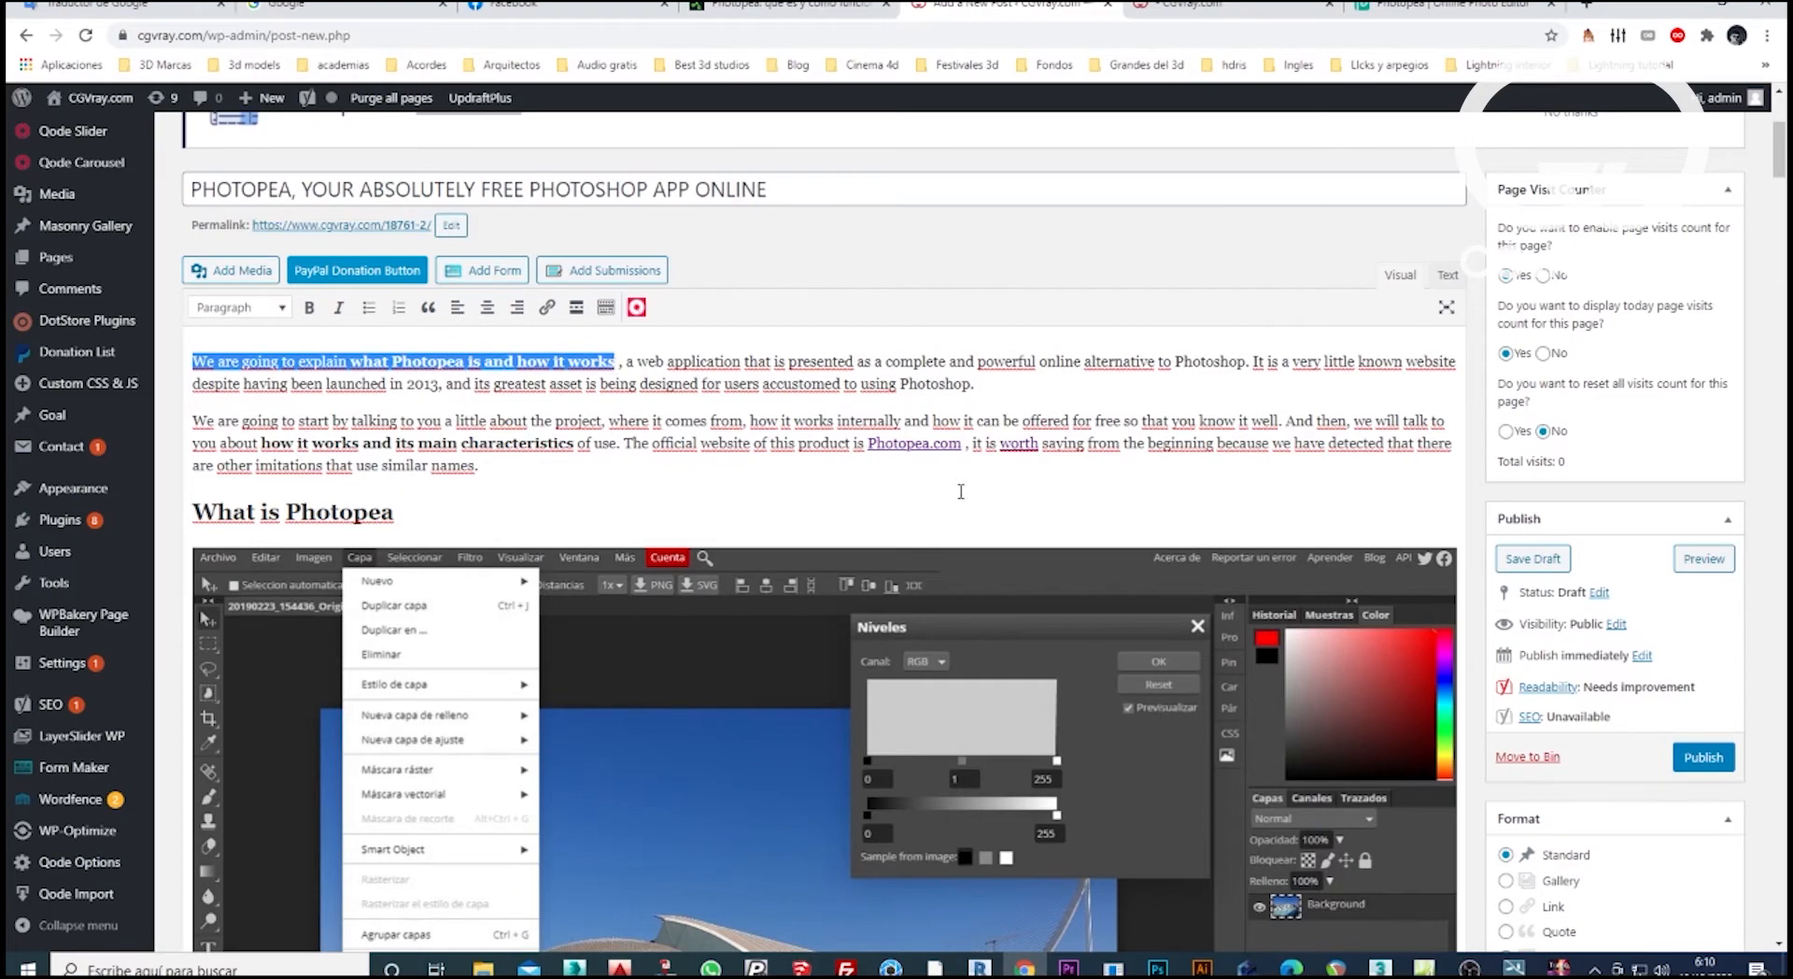
scroll(948, 491, down, 2)
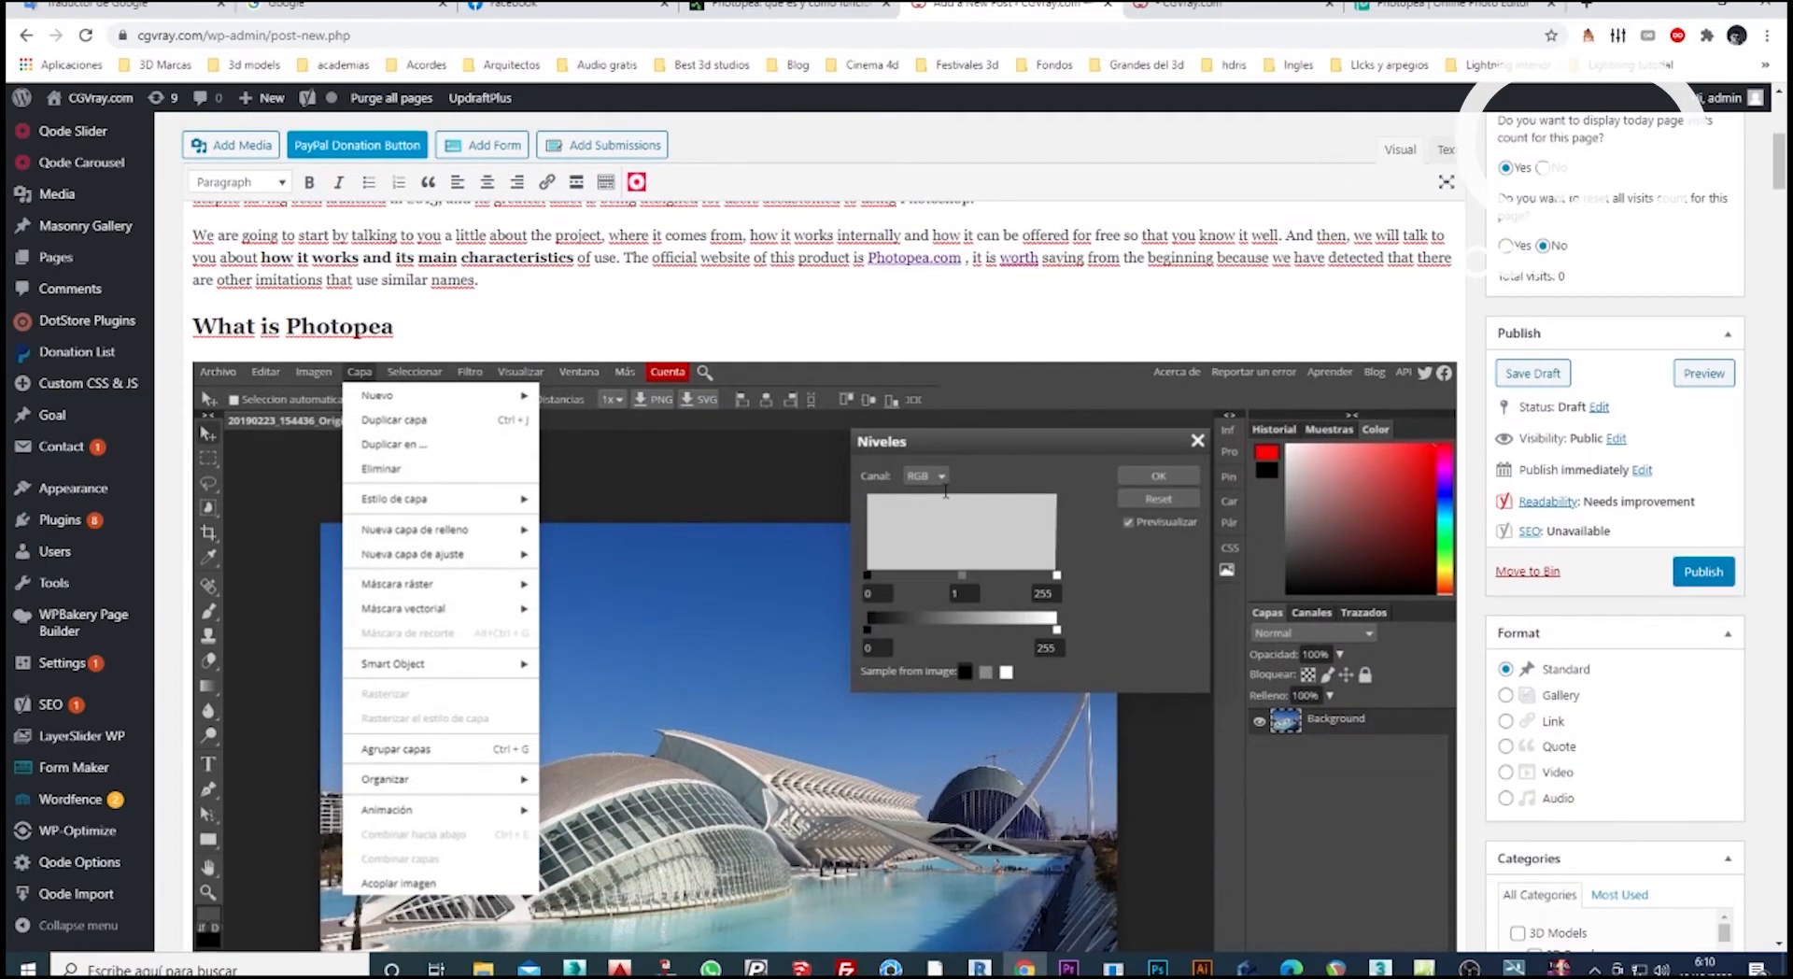
scroll(946, 490, down, 2)
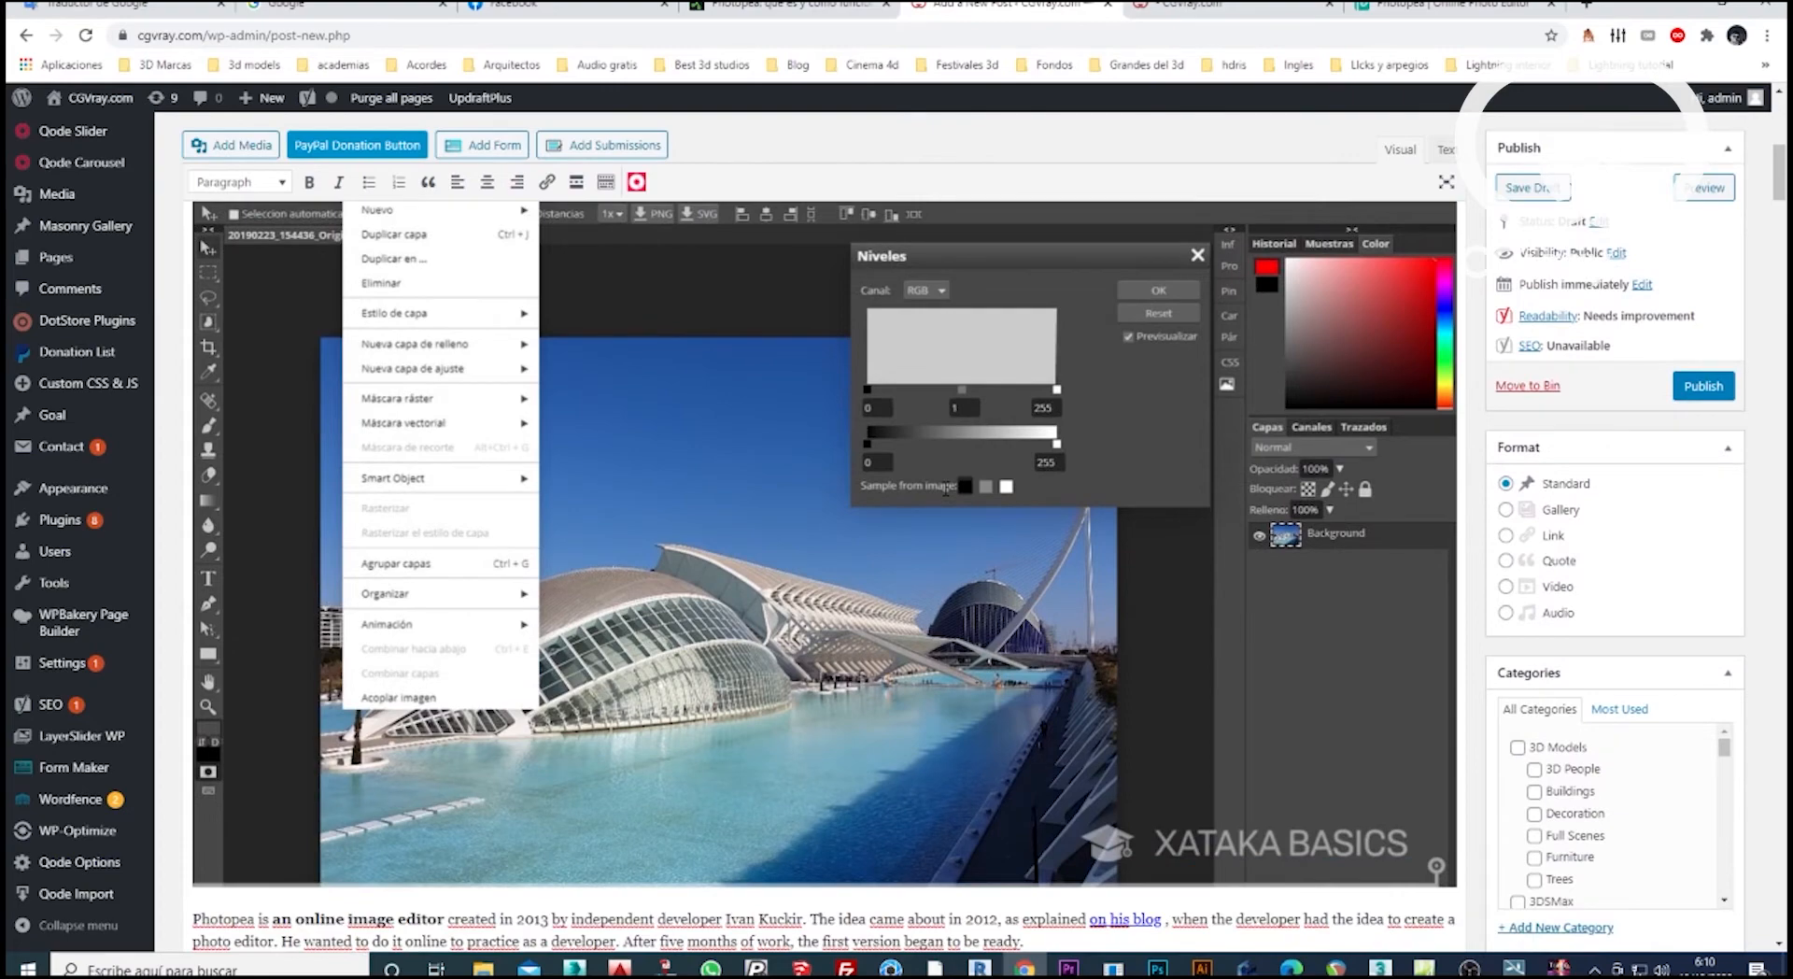
scroll(946, 487, down, 1)
scroll(946, 487, up, 1)
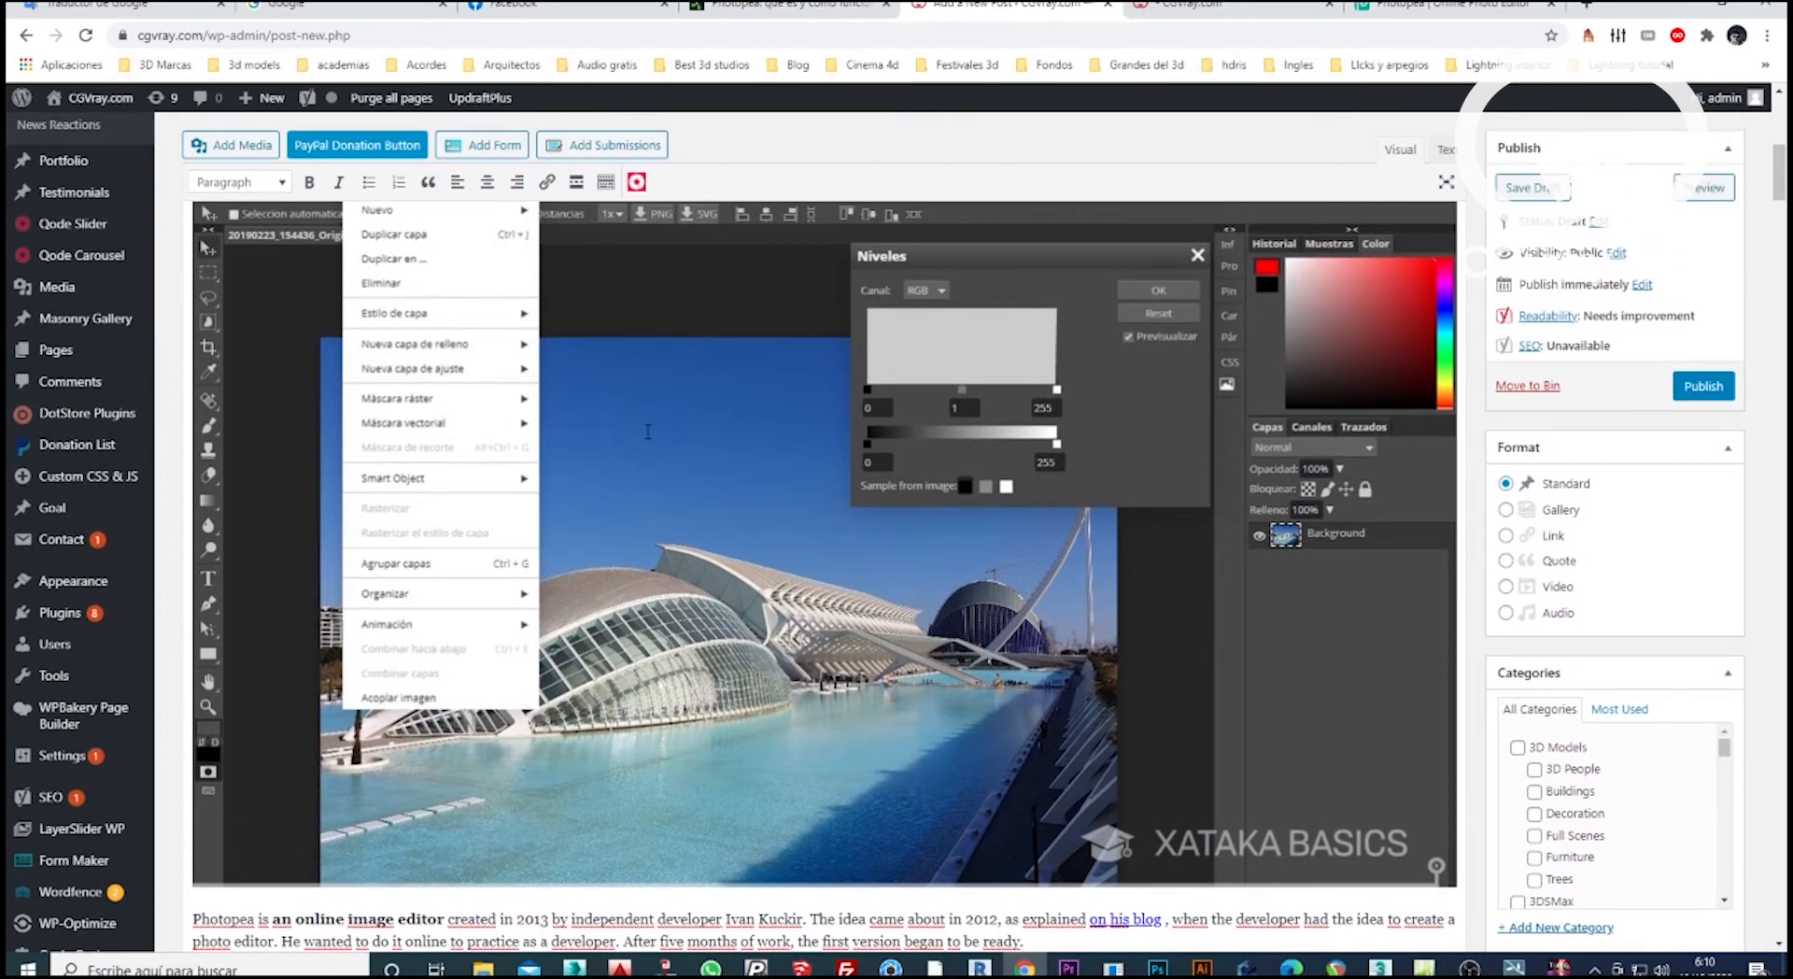
scroll(668, 417, down, 2)
scroll(403, 623, down, 1)
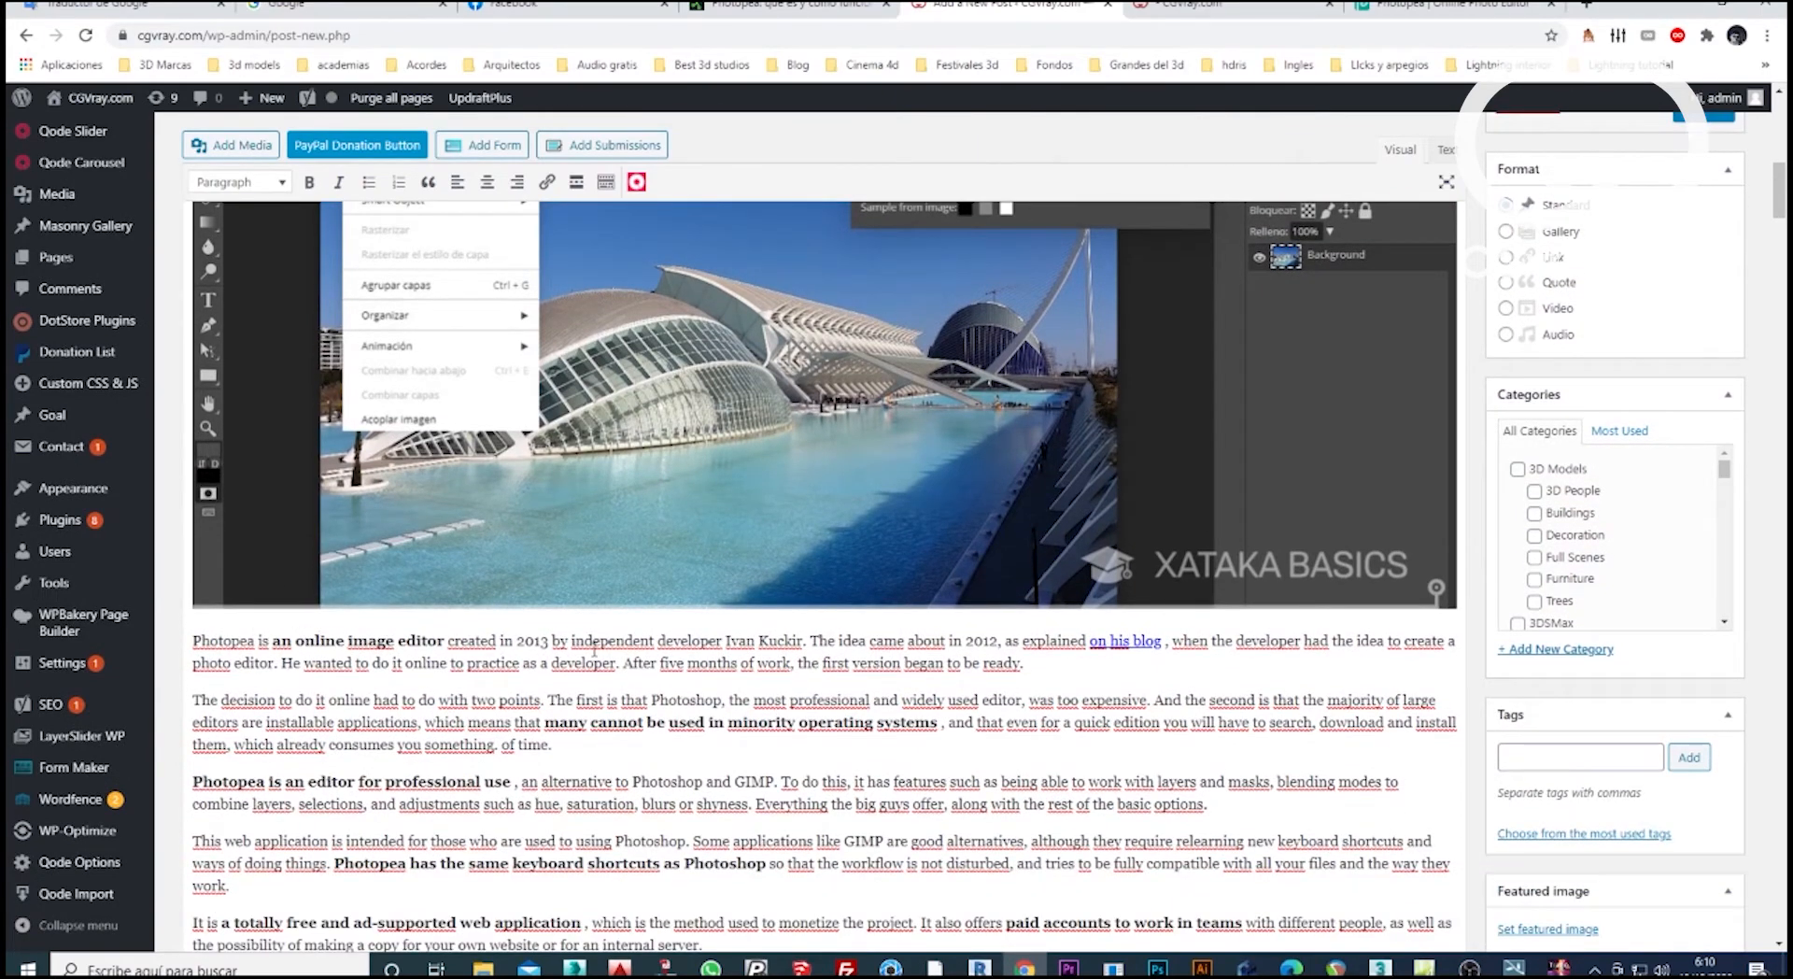
scroll(843, 654, down, 3)
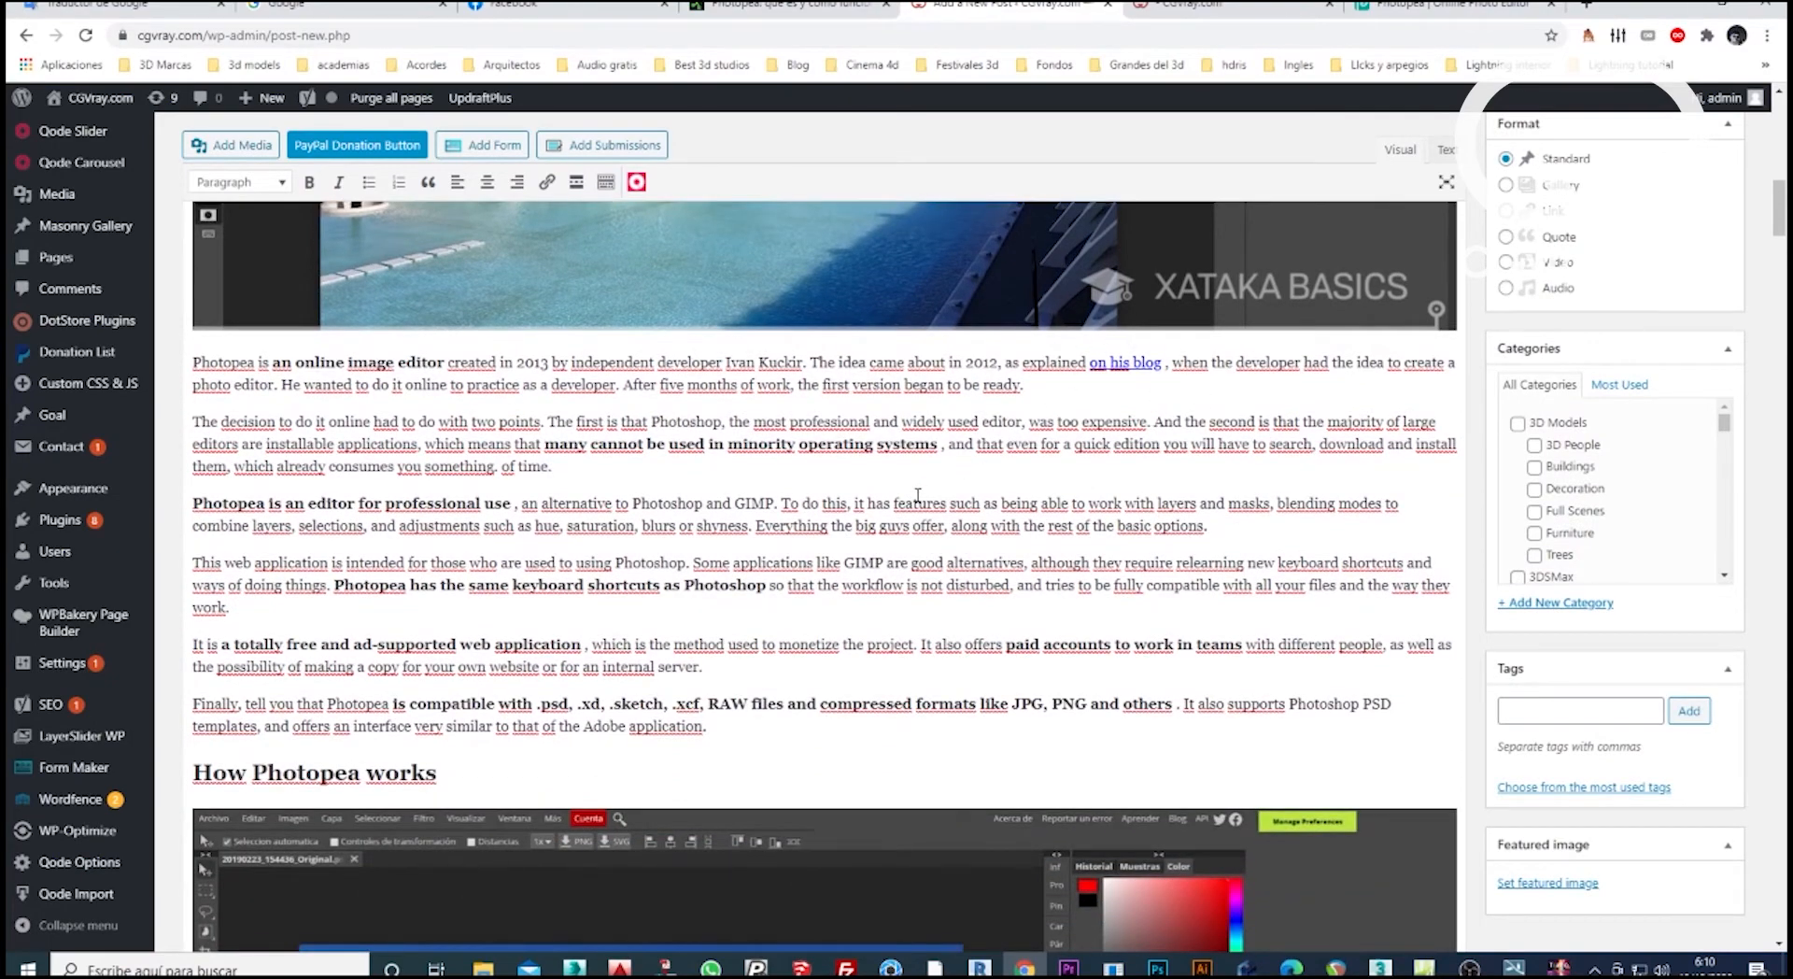
scroll(919, 496, down, 1)
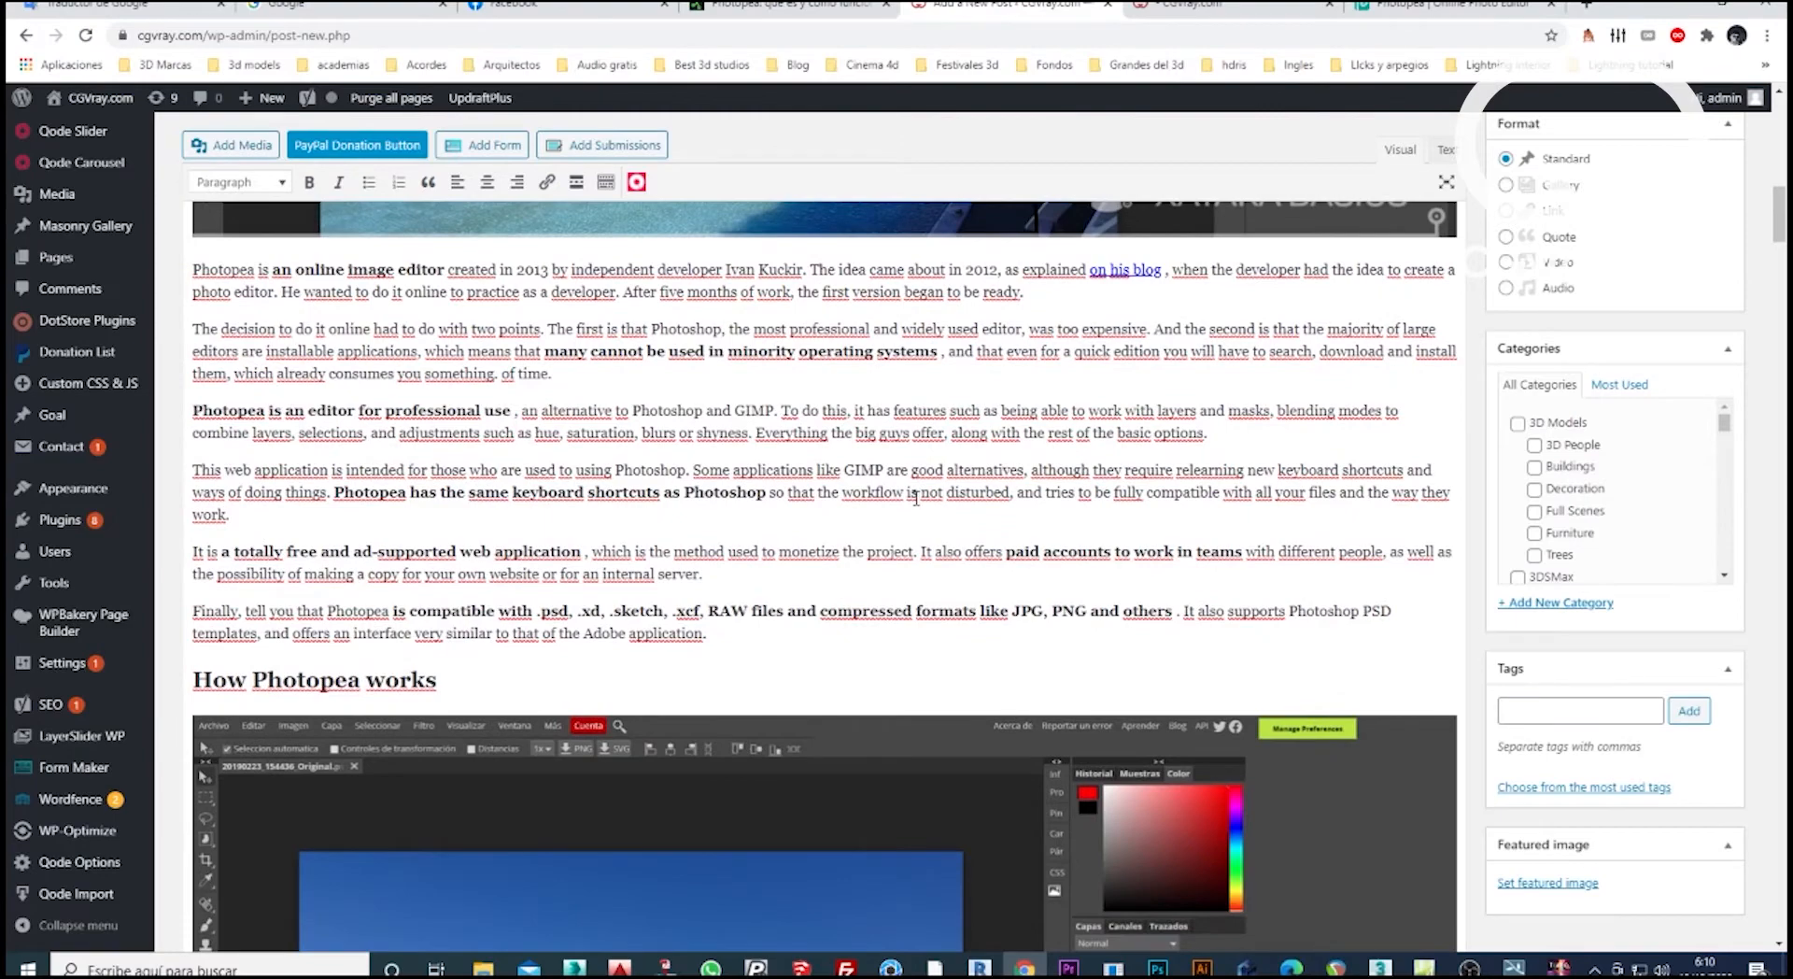
scroll(916, 500, down, 2)
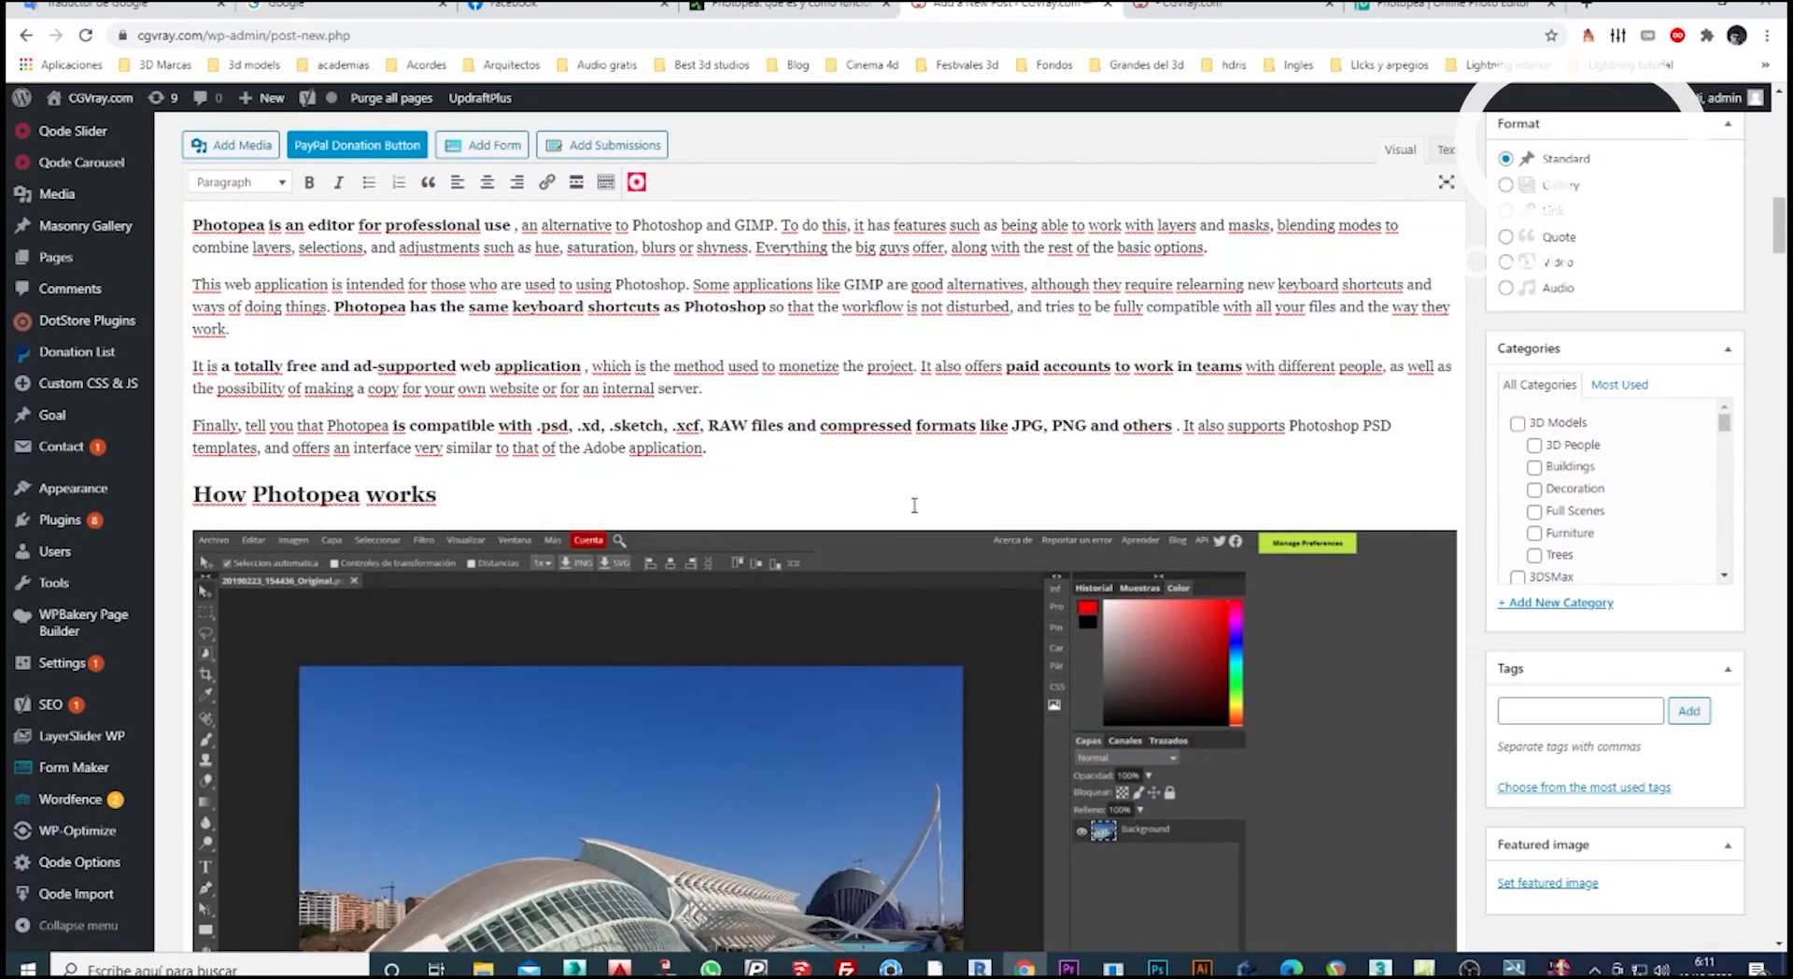
scroll(915, 505, down, 3)
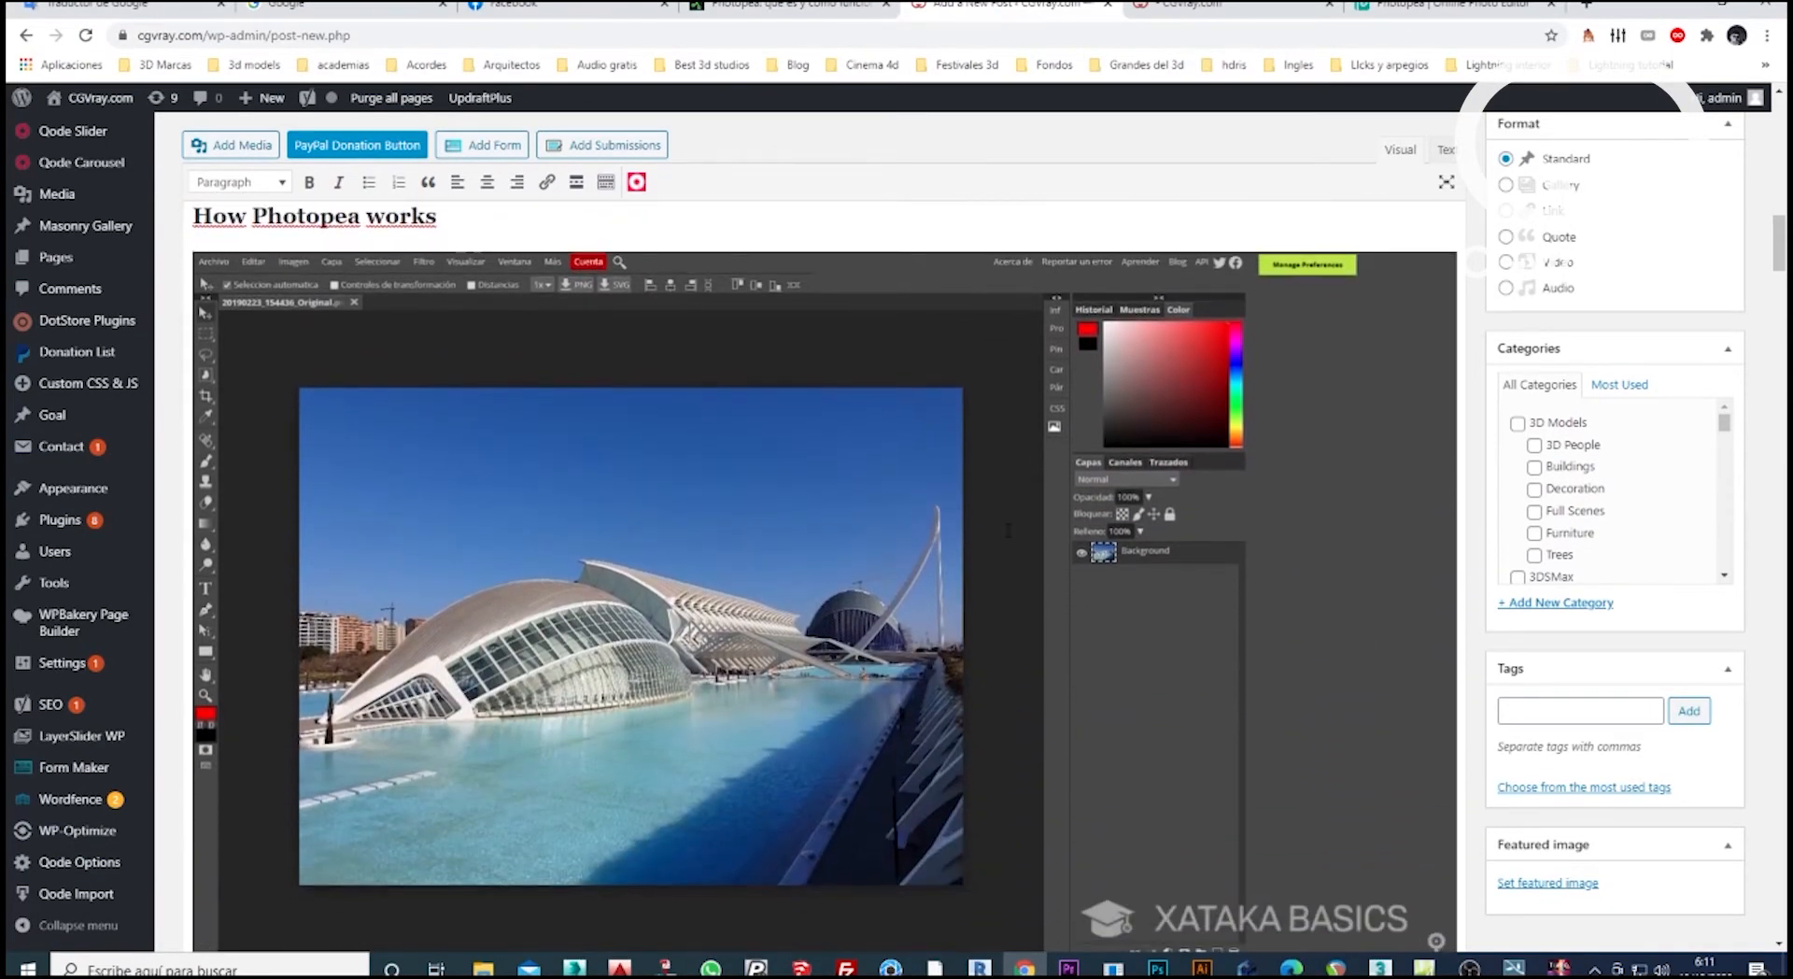
scroll(1115, 525, down, 1)
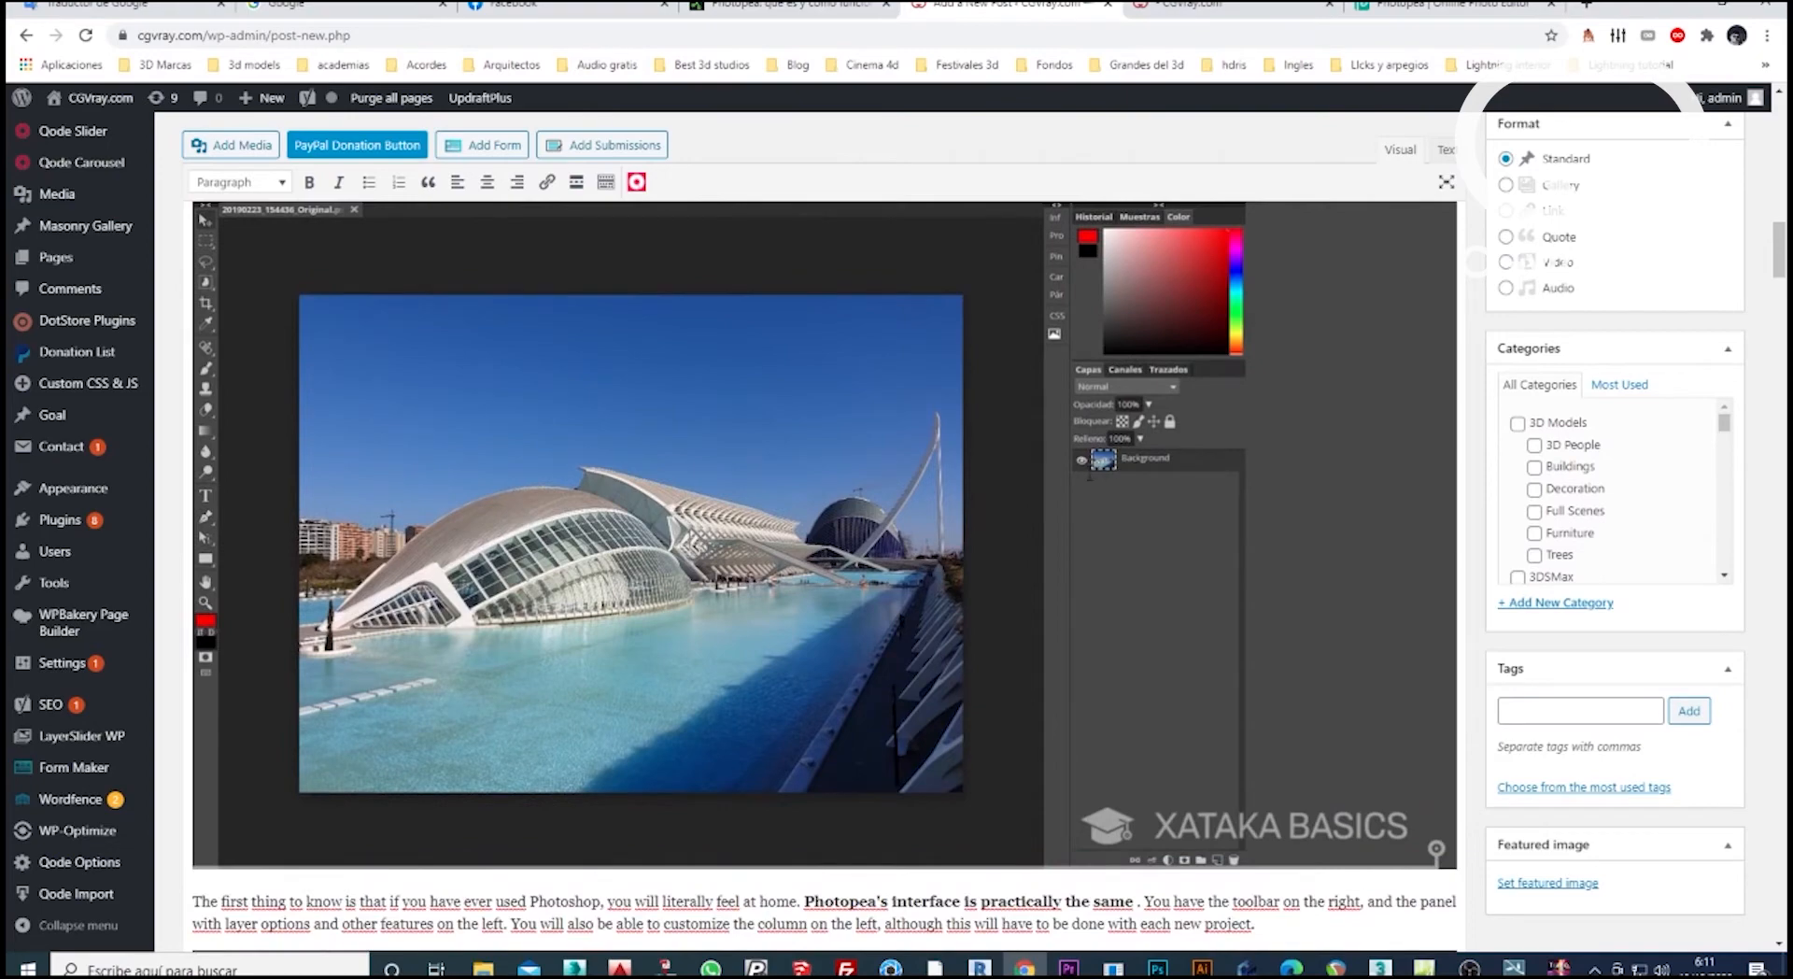
scroll(1117, 492, down, 2)
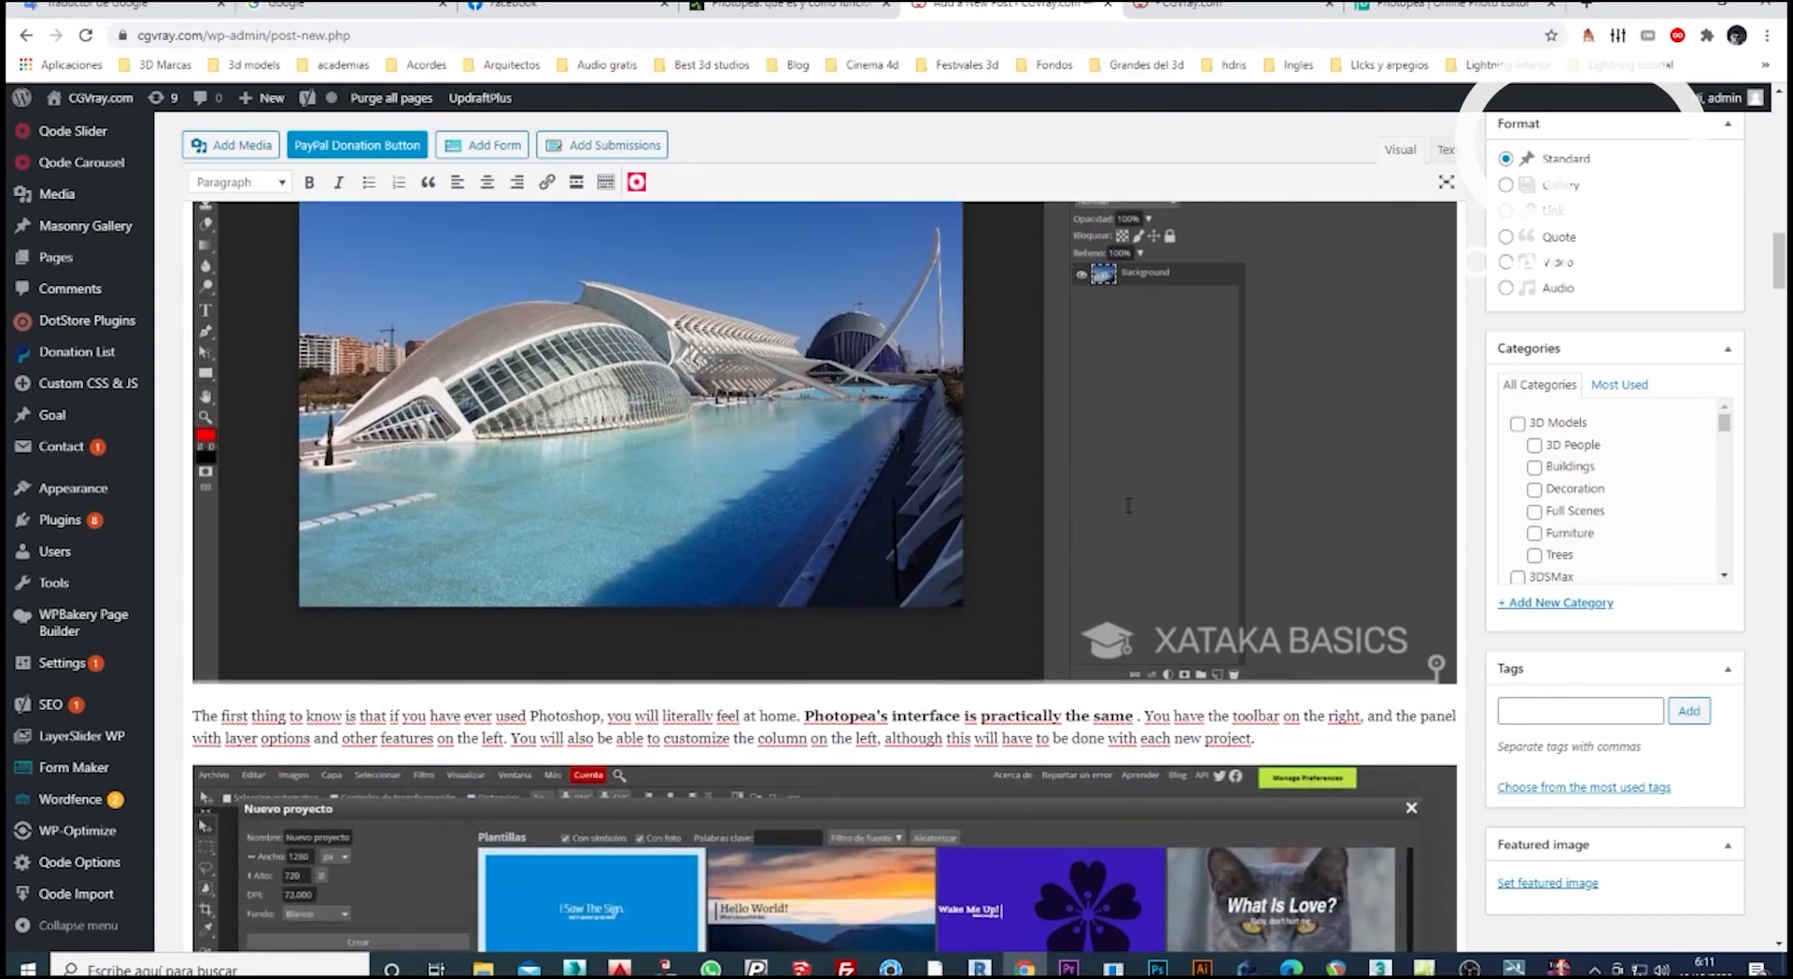
Go back to the "What is Photopea" section and highlight the phrases on the free web application, Photoshop keyboard shortcuts and compatible file formats.
scroll(1121, 500, up, 4)
scroll(1124, 505, up, 1)
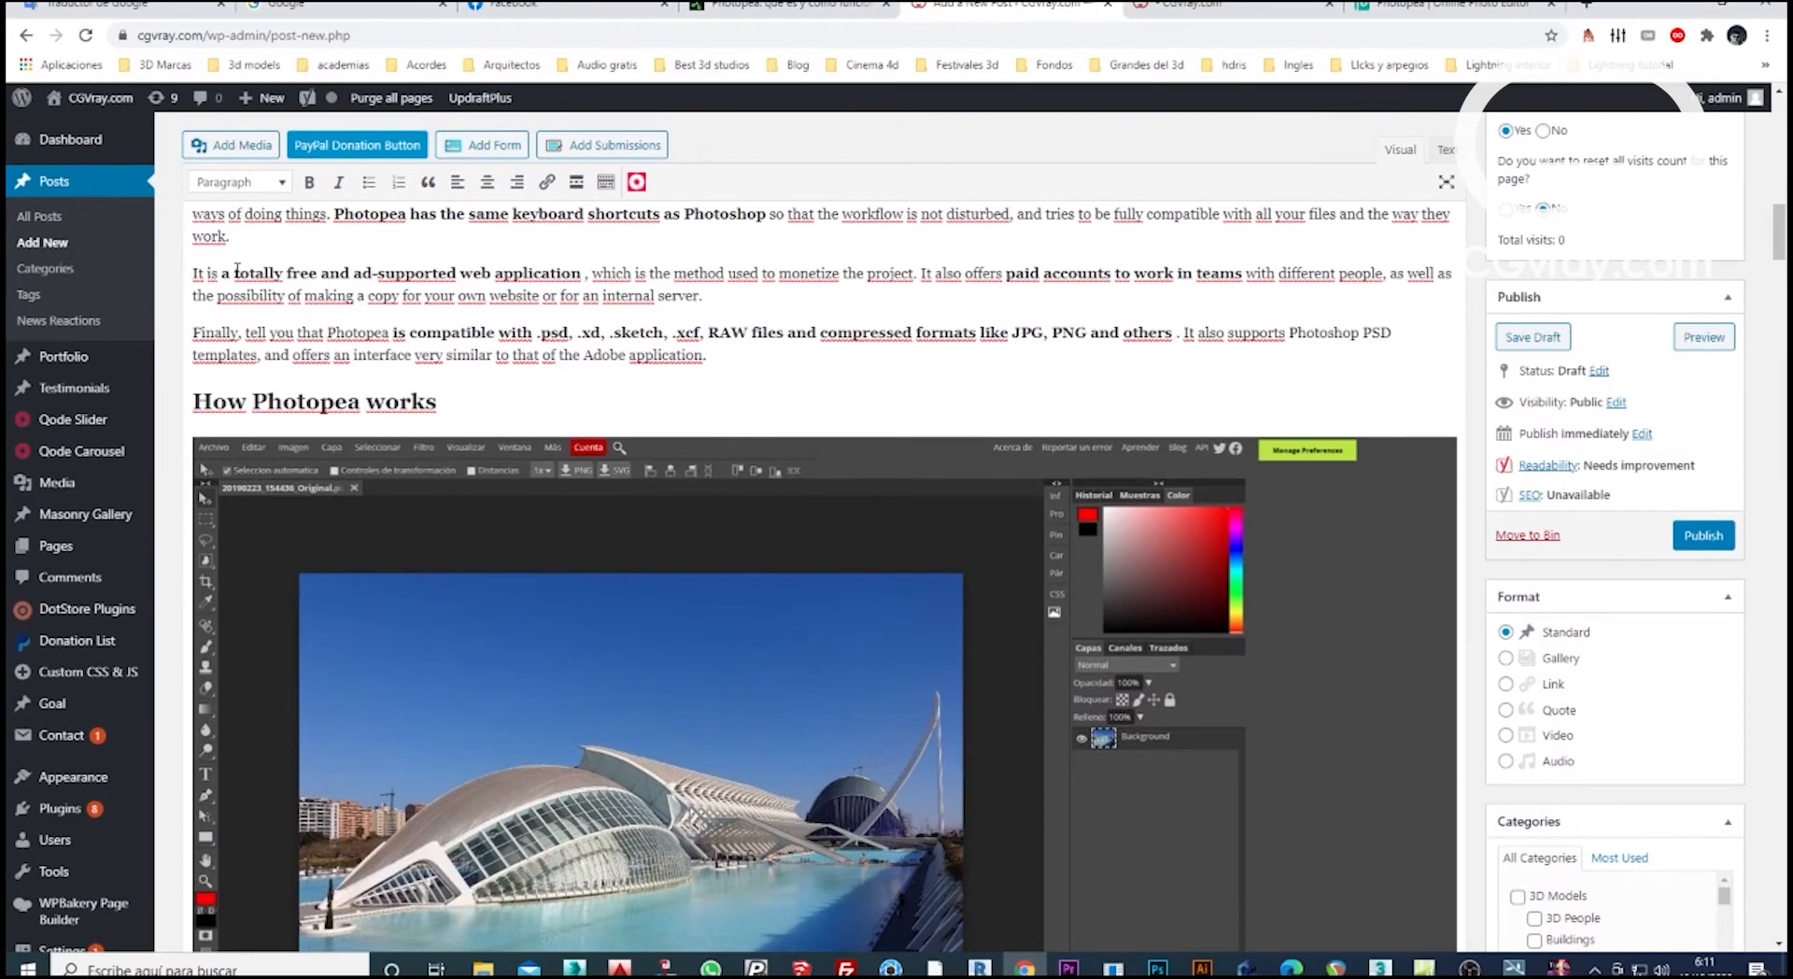
drag(226, 272, 582, 271)
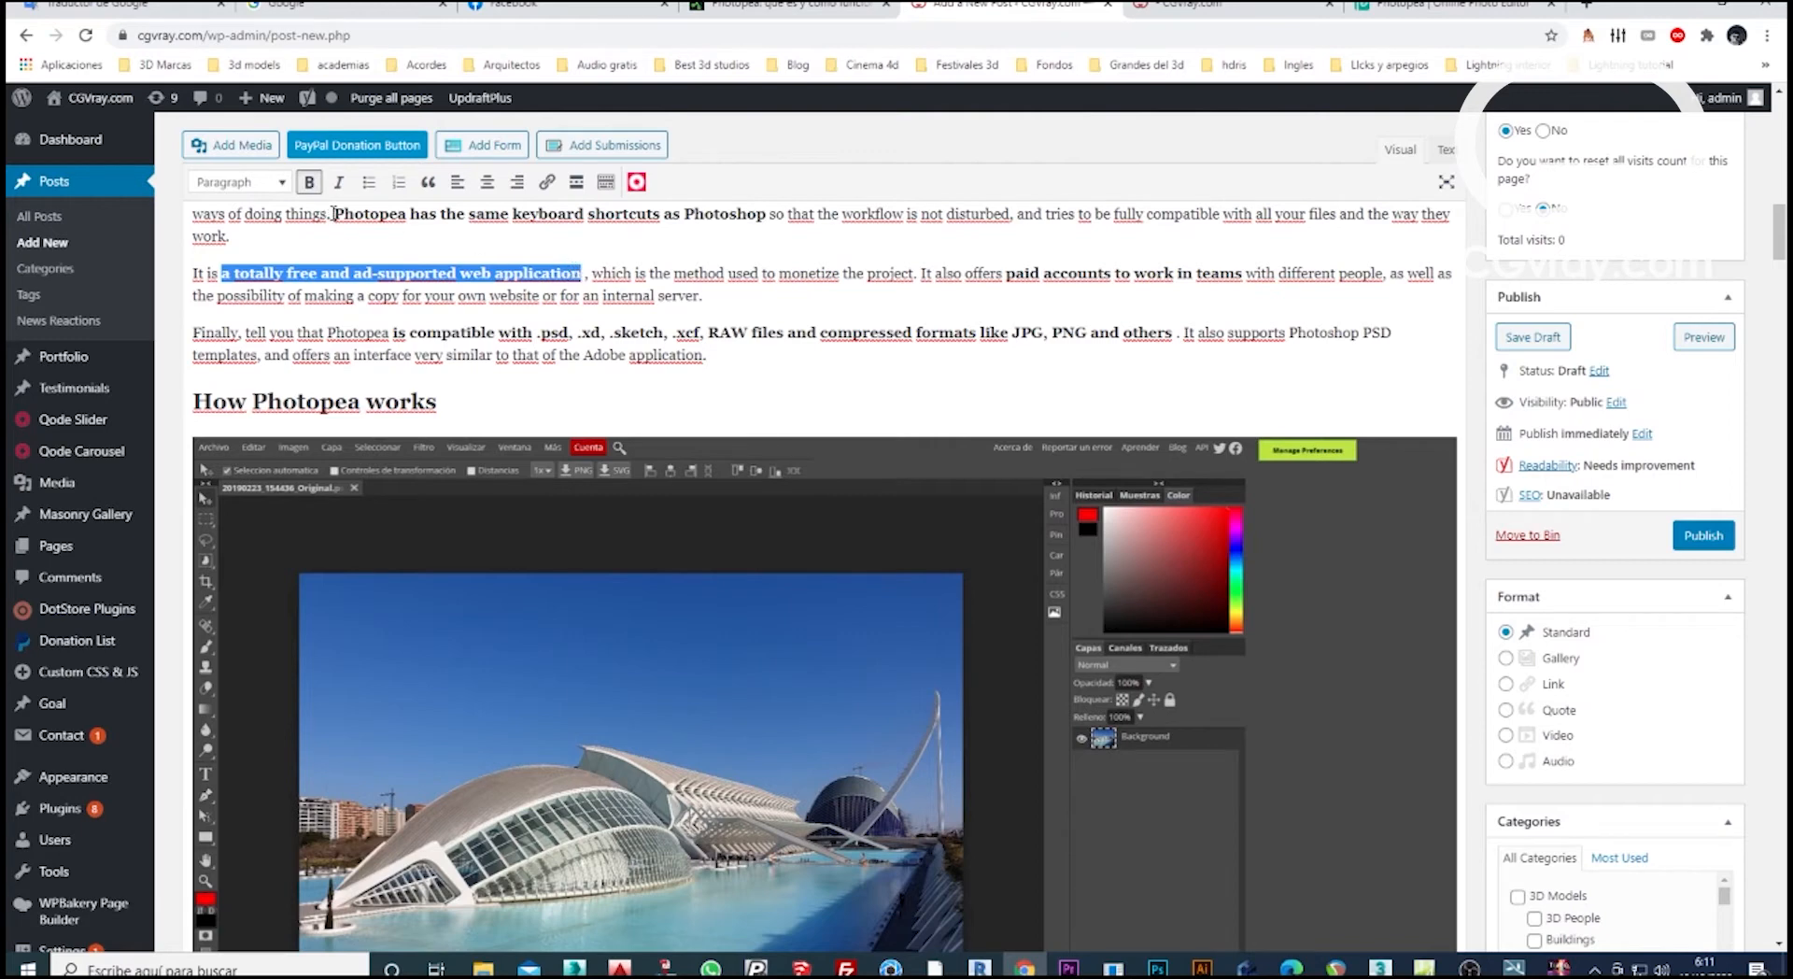
drag(333, 214, 757, 214)
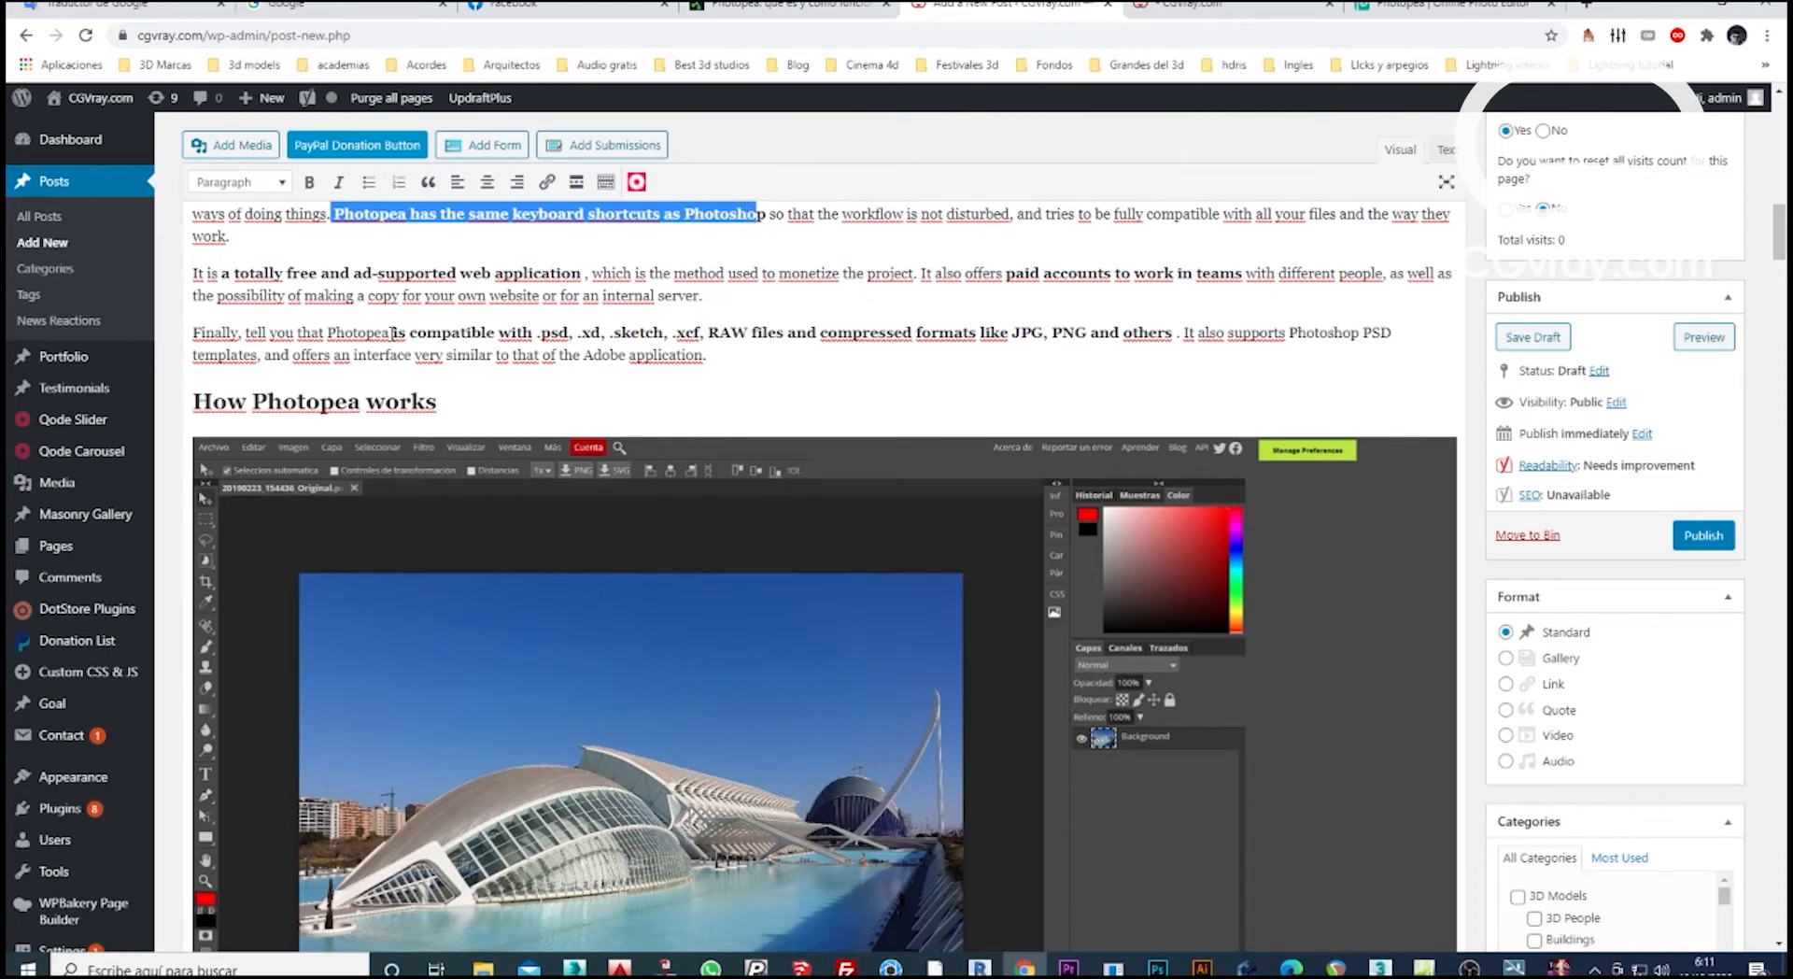
drag(393, 332, 1180, 333)
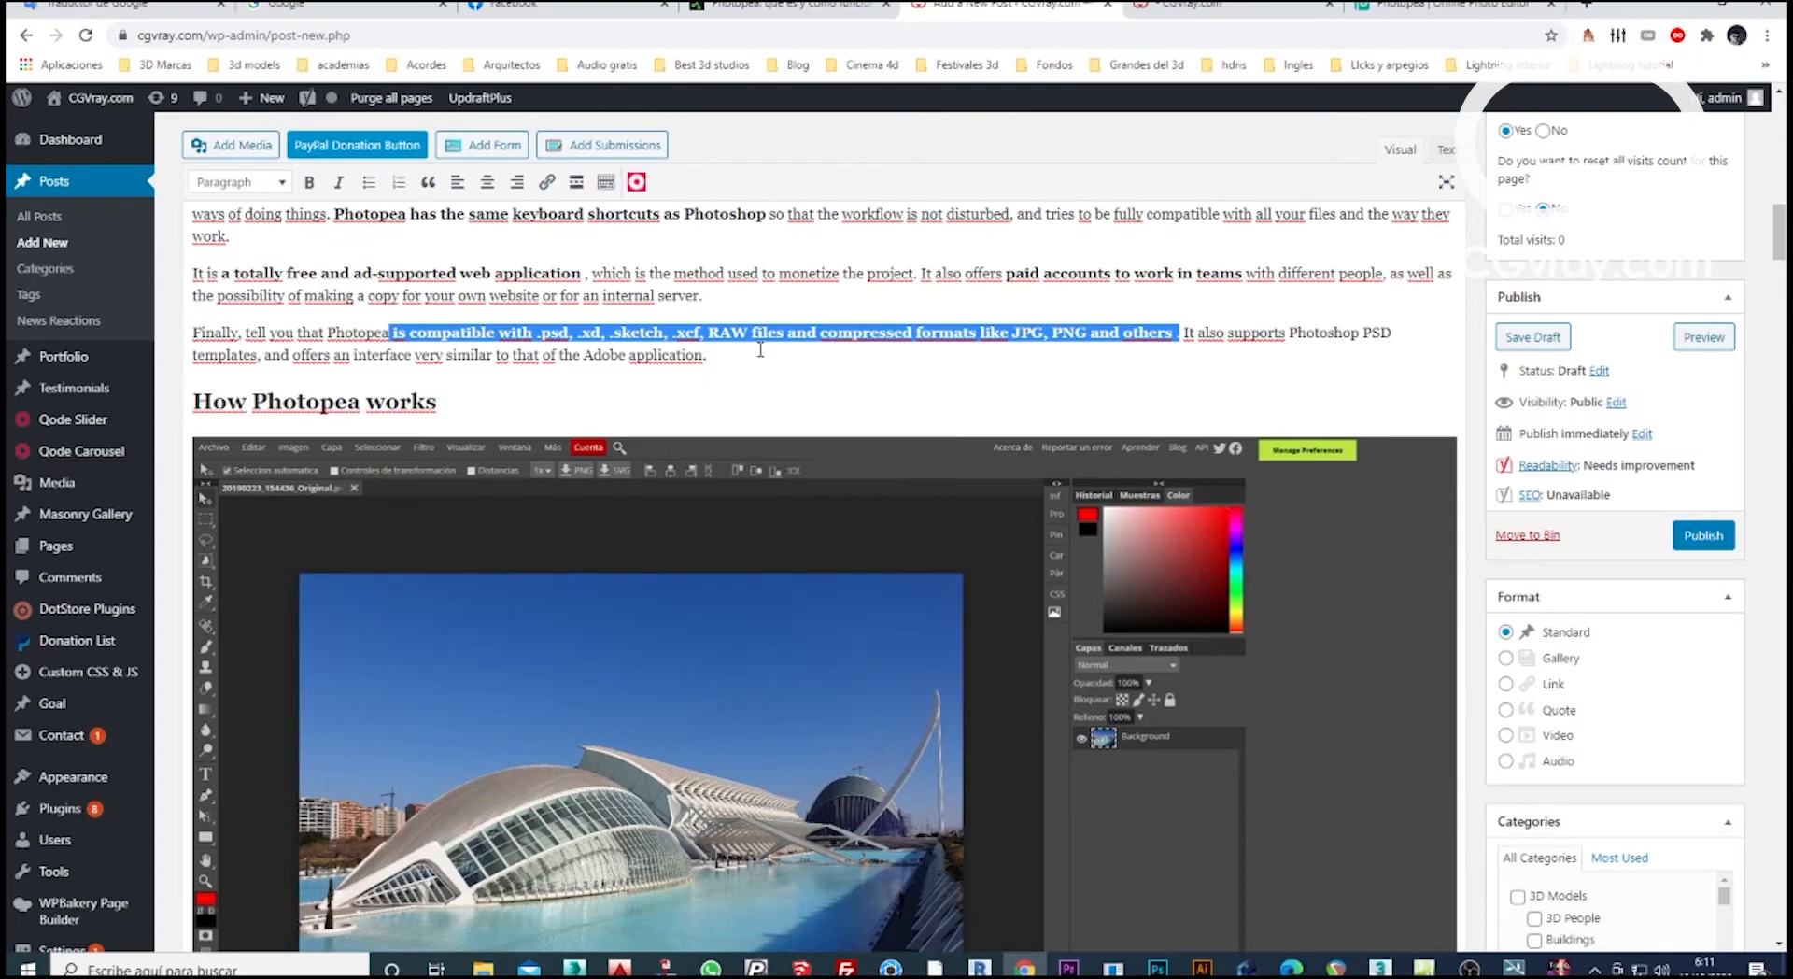
Highlight the sentence comparing Photopea's interface and read on through the new-project template image and the paragraph on social network sizes.
scroll(758, 351, down, 4)
scroll(758, 355, down, 5)
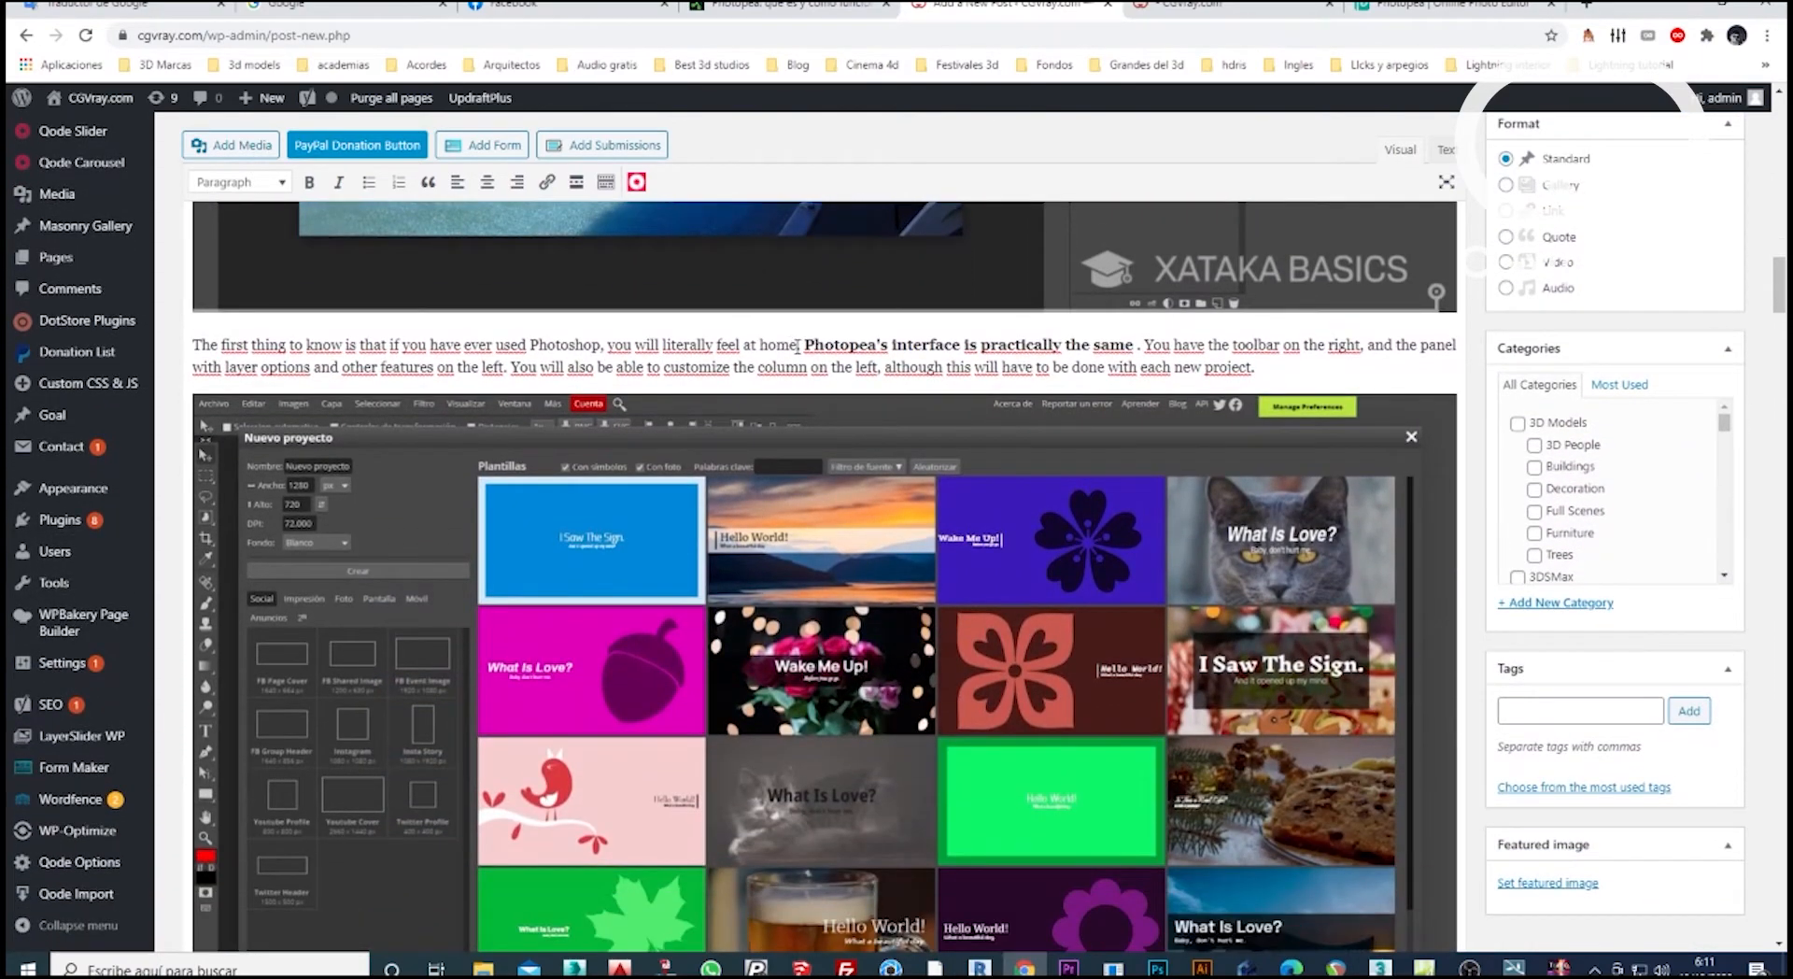
drag(809, 344, 1141, 339)
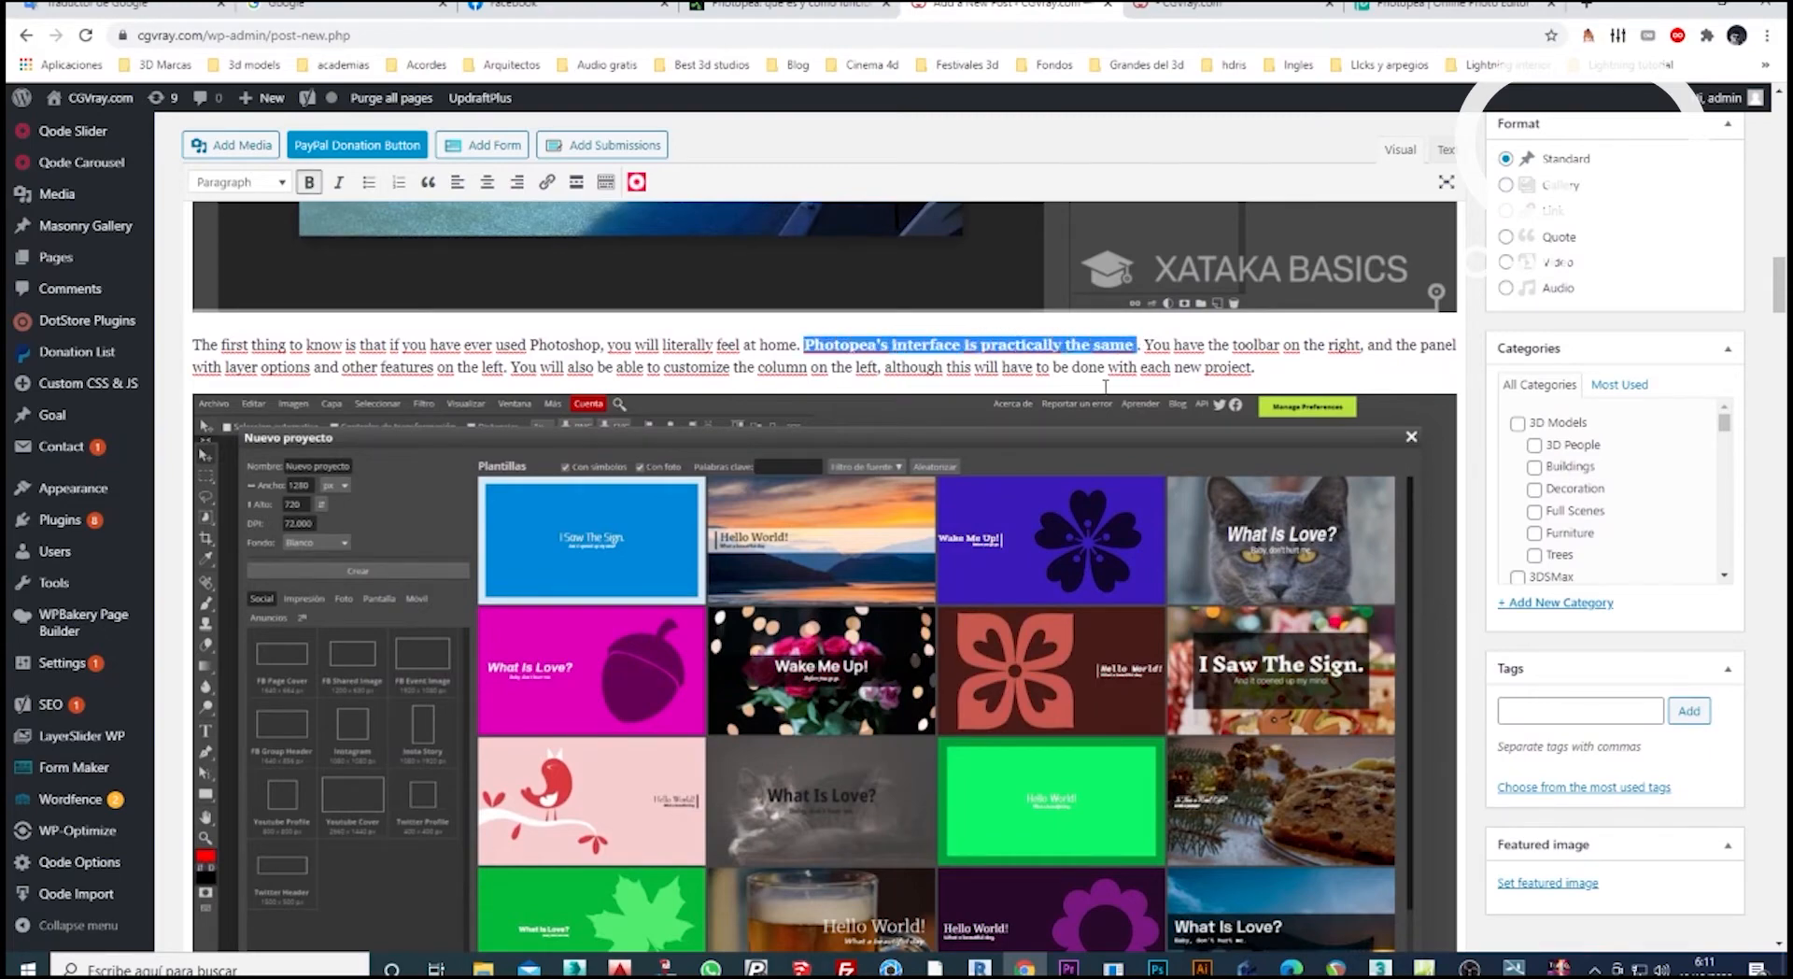
scroll(504, 388, down, 2)
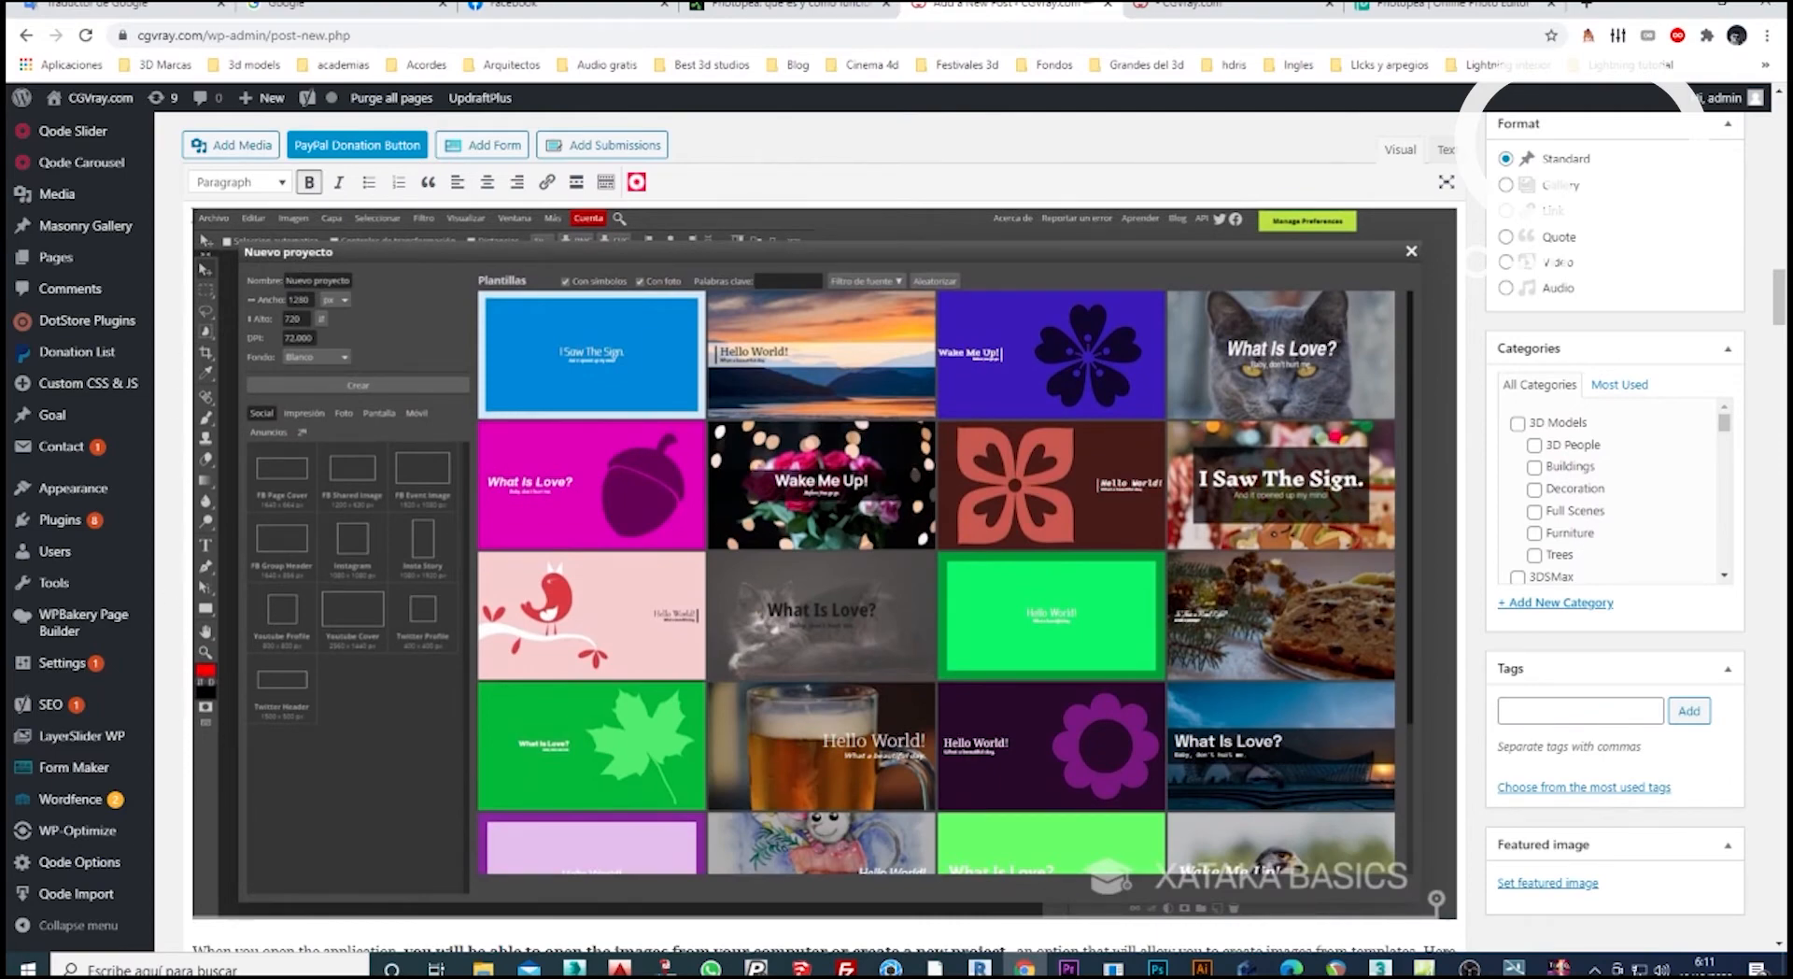
scroll(480, 517, down, 1)
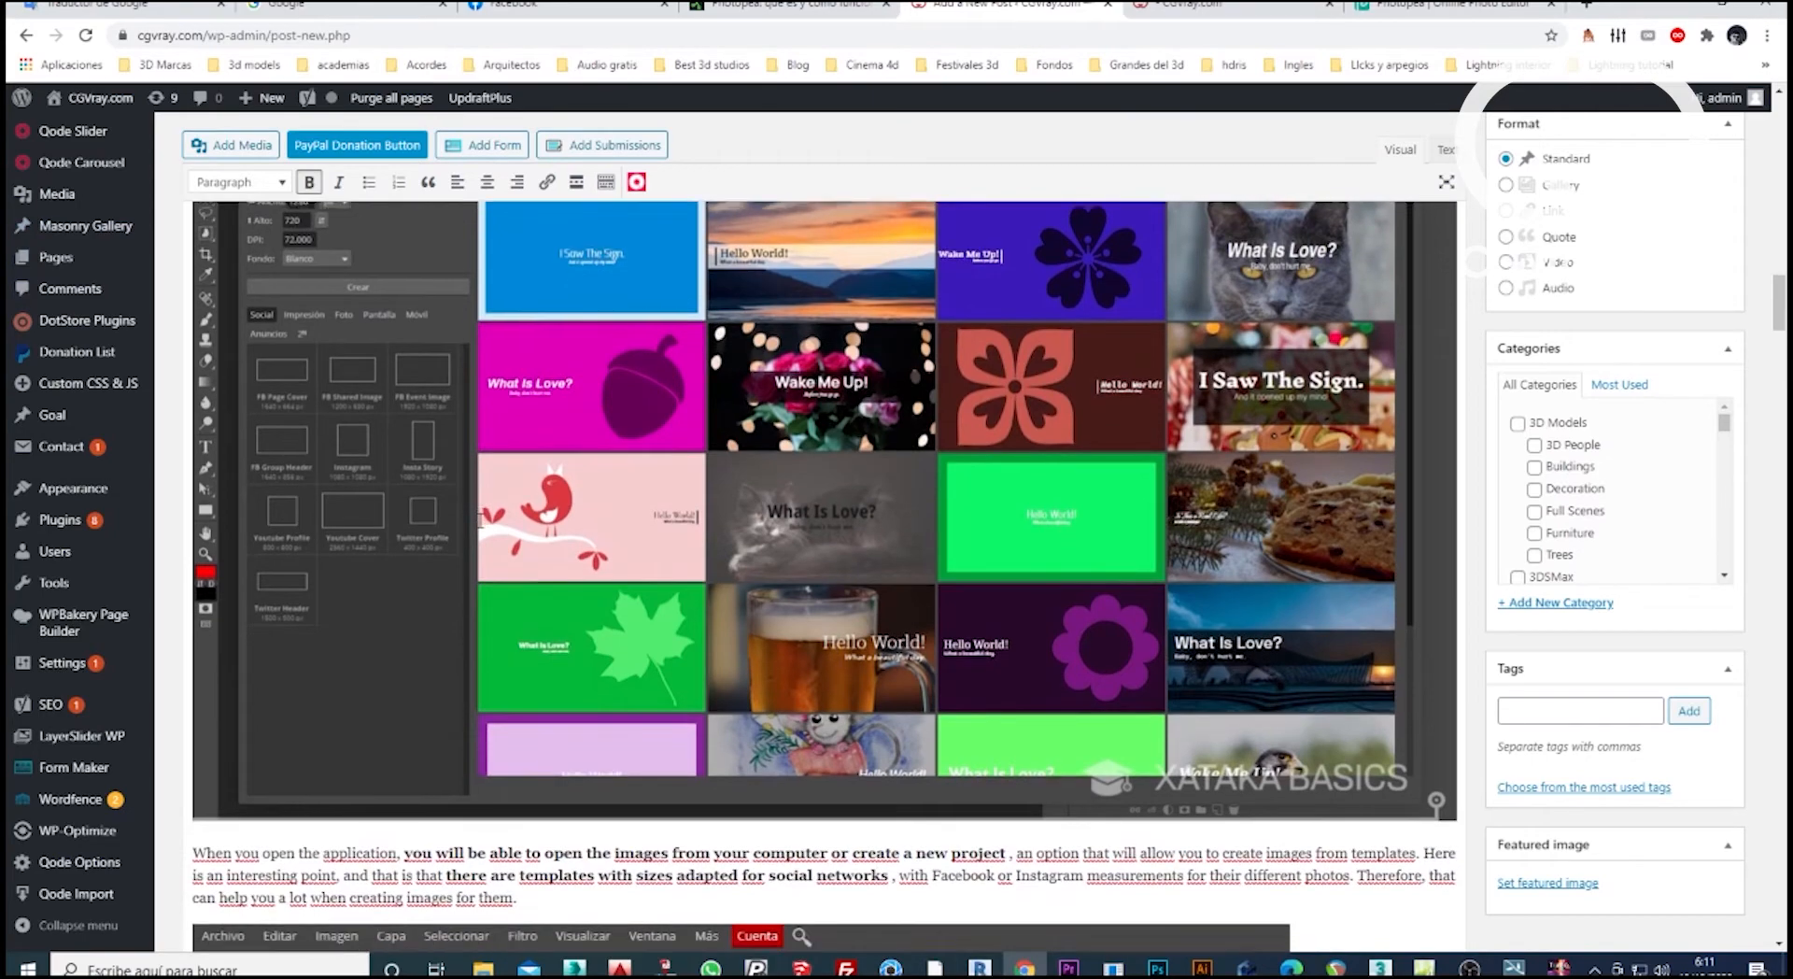
scroll(480, 517, down, 1)
scroll(397, 359, down, 3)
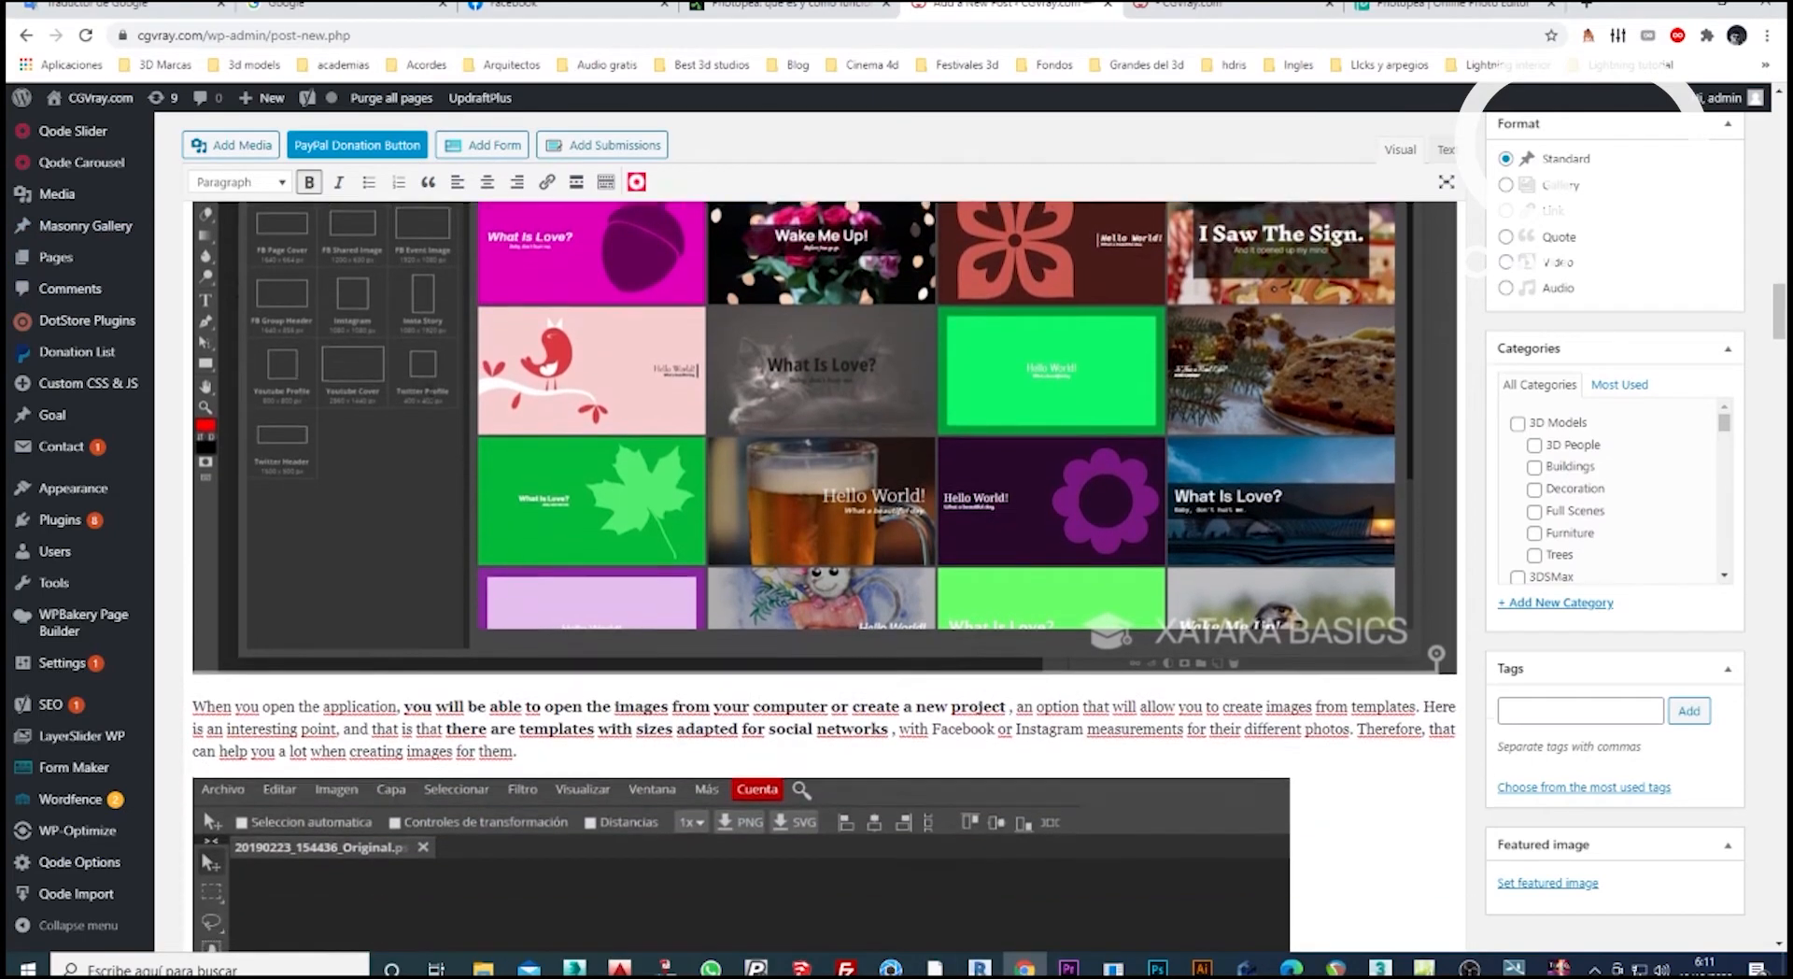
scroll(316, 523, down, 1)
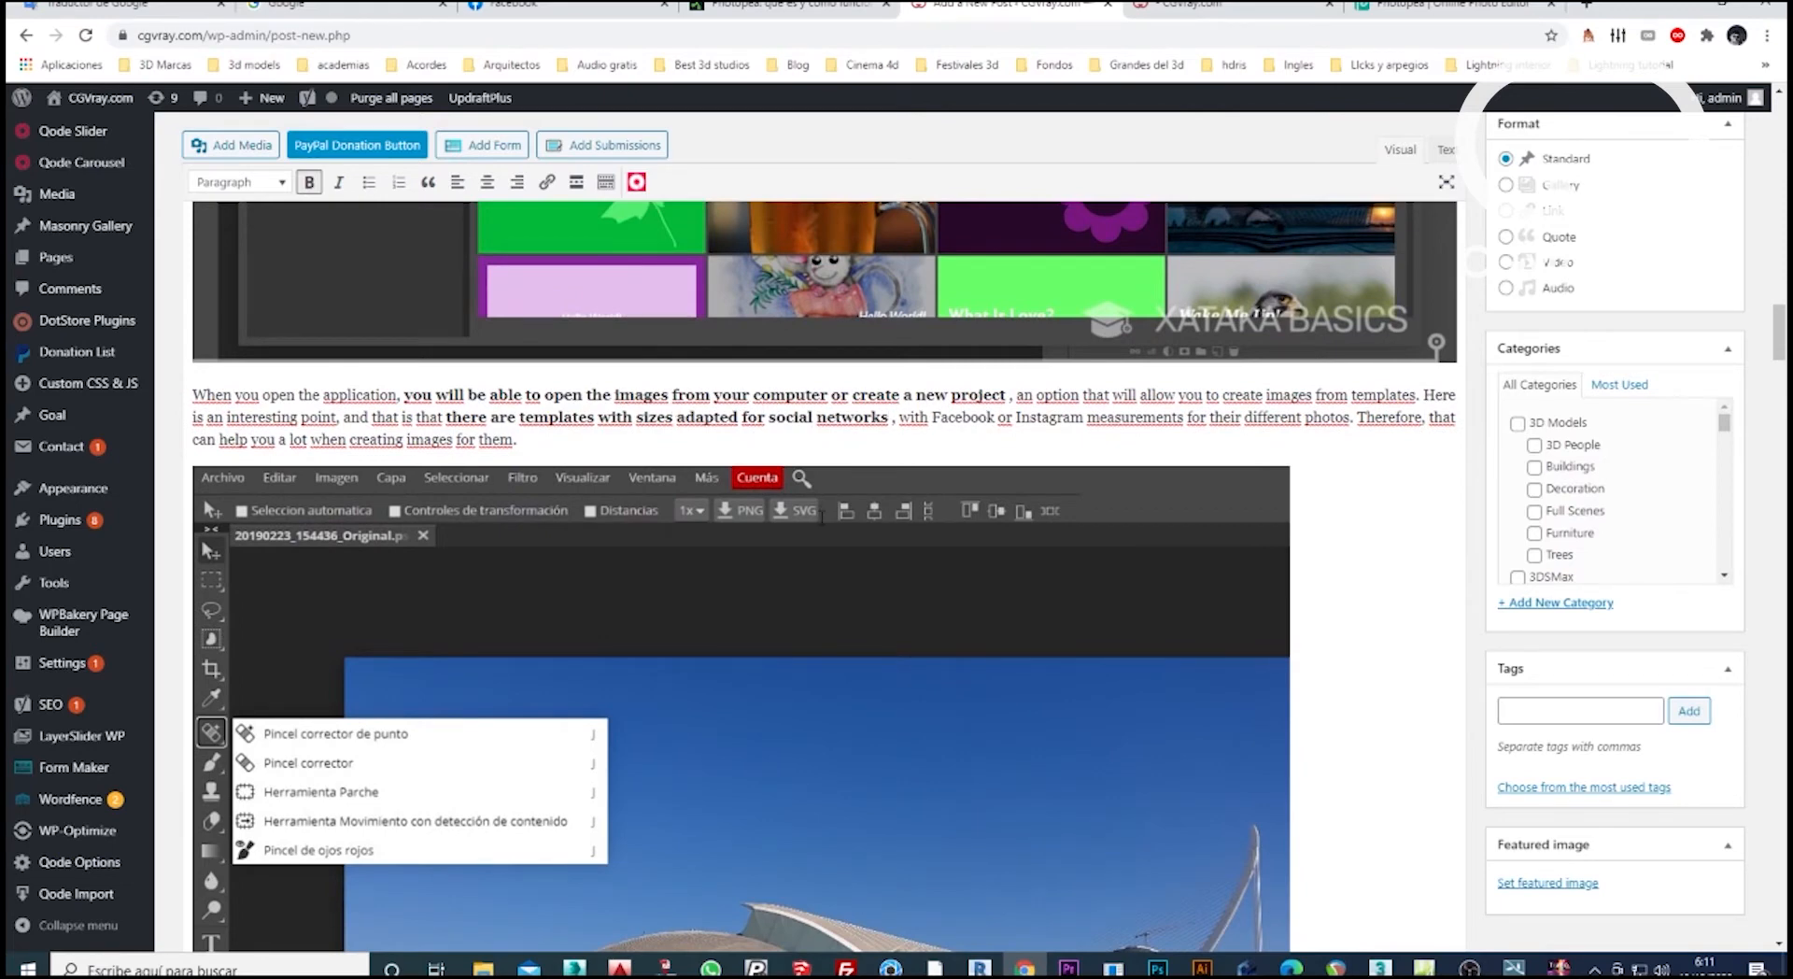
Examine the rest of the "How Photopea works" section, covering the options bar, image adjustments, keyboard shortcuts, themes and filter gallery.
scroll(838, 495, down, 3)
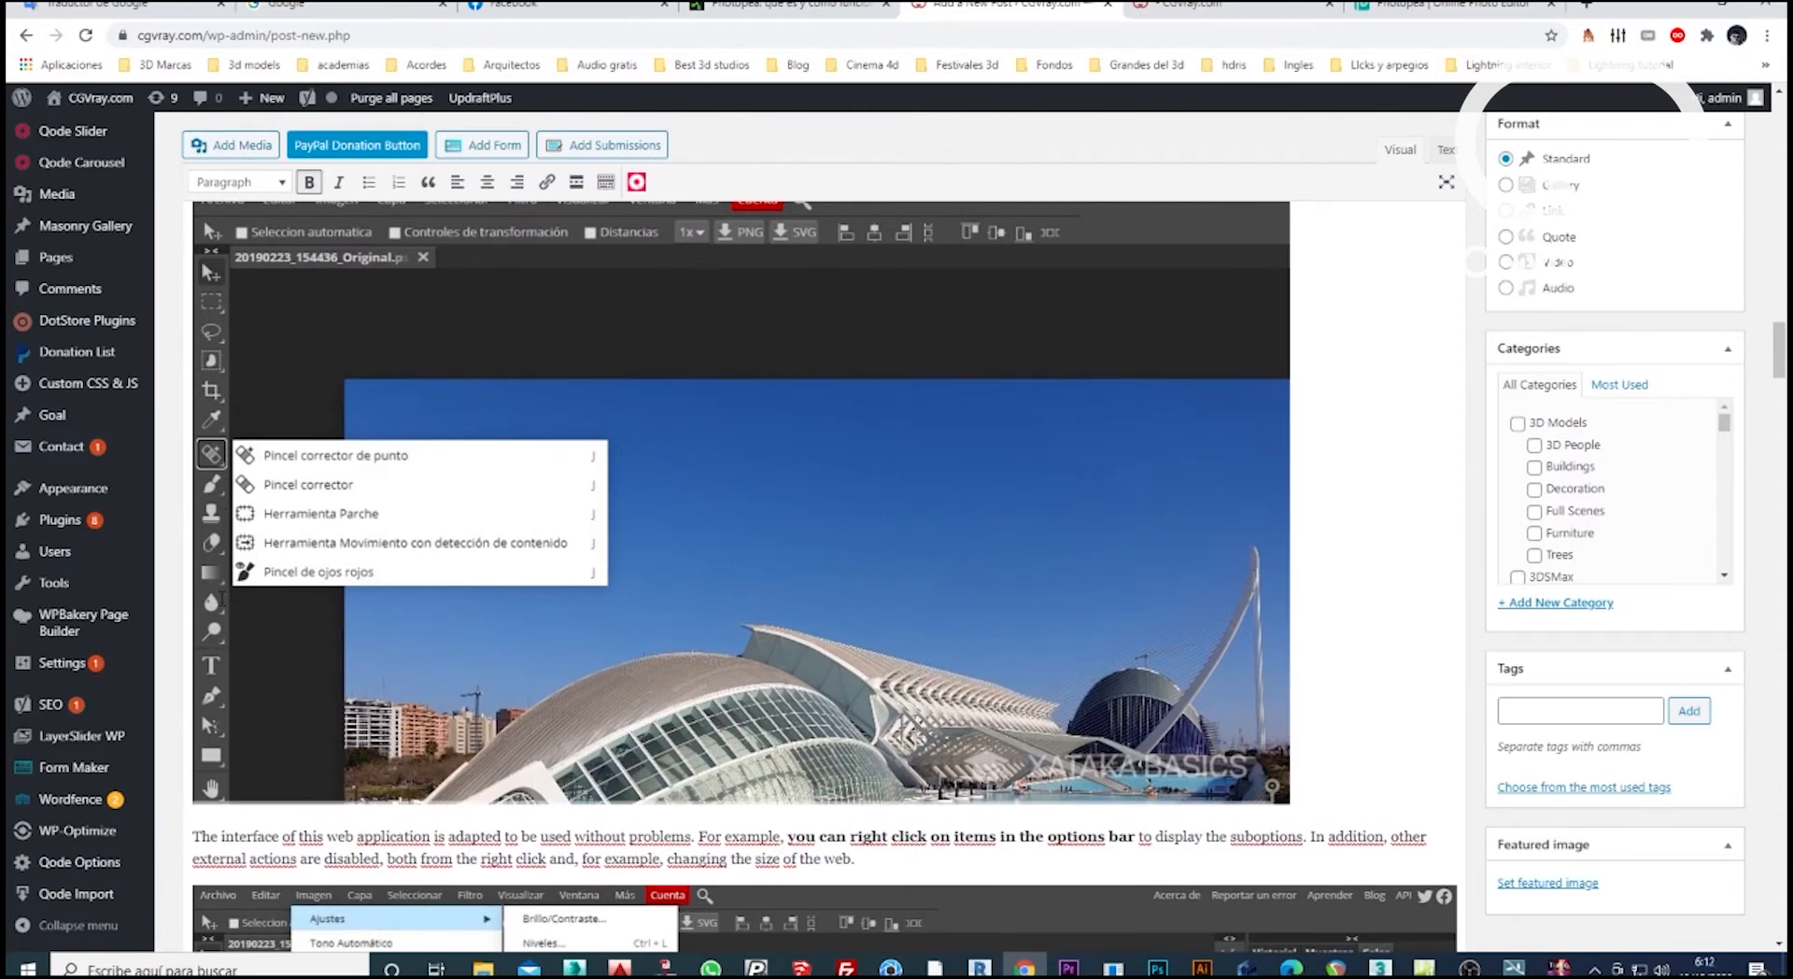
scroll(703, 564, down, 4)
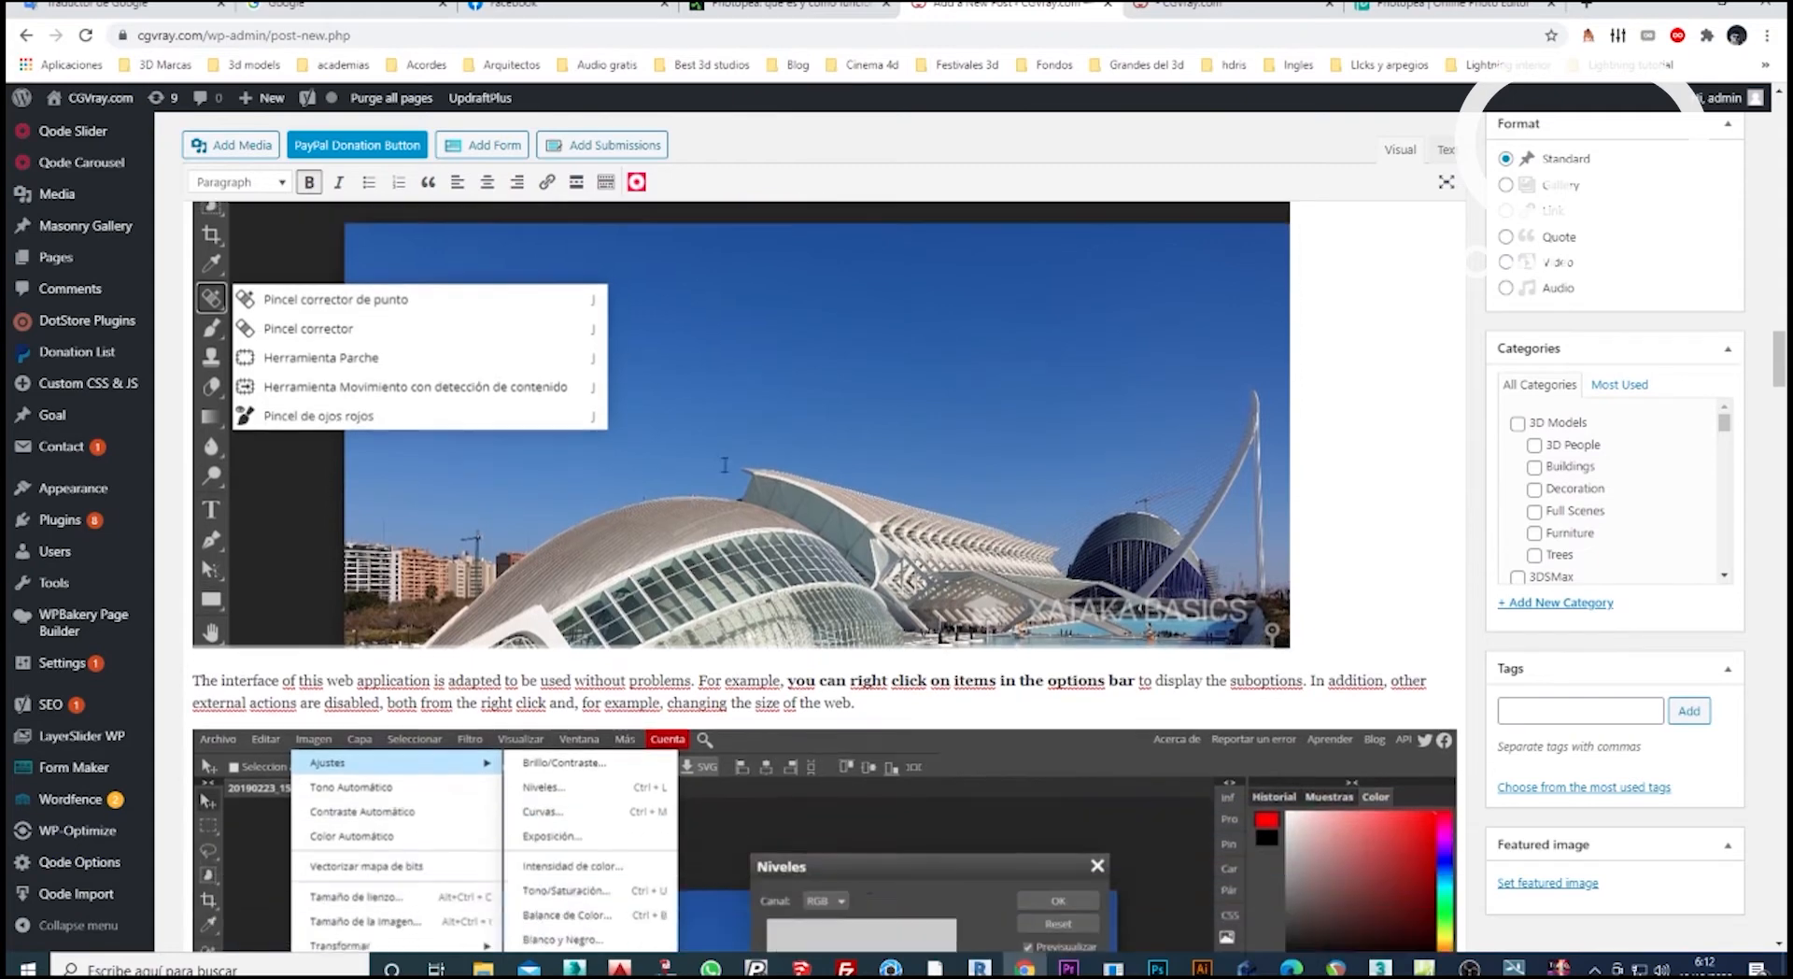
scroll(725, 463, down, 4)
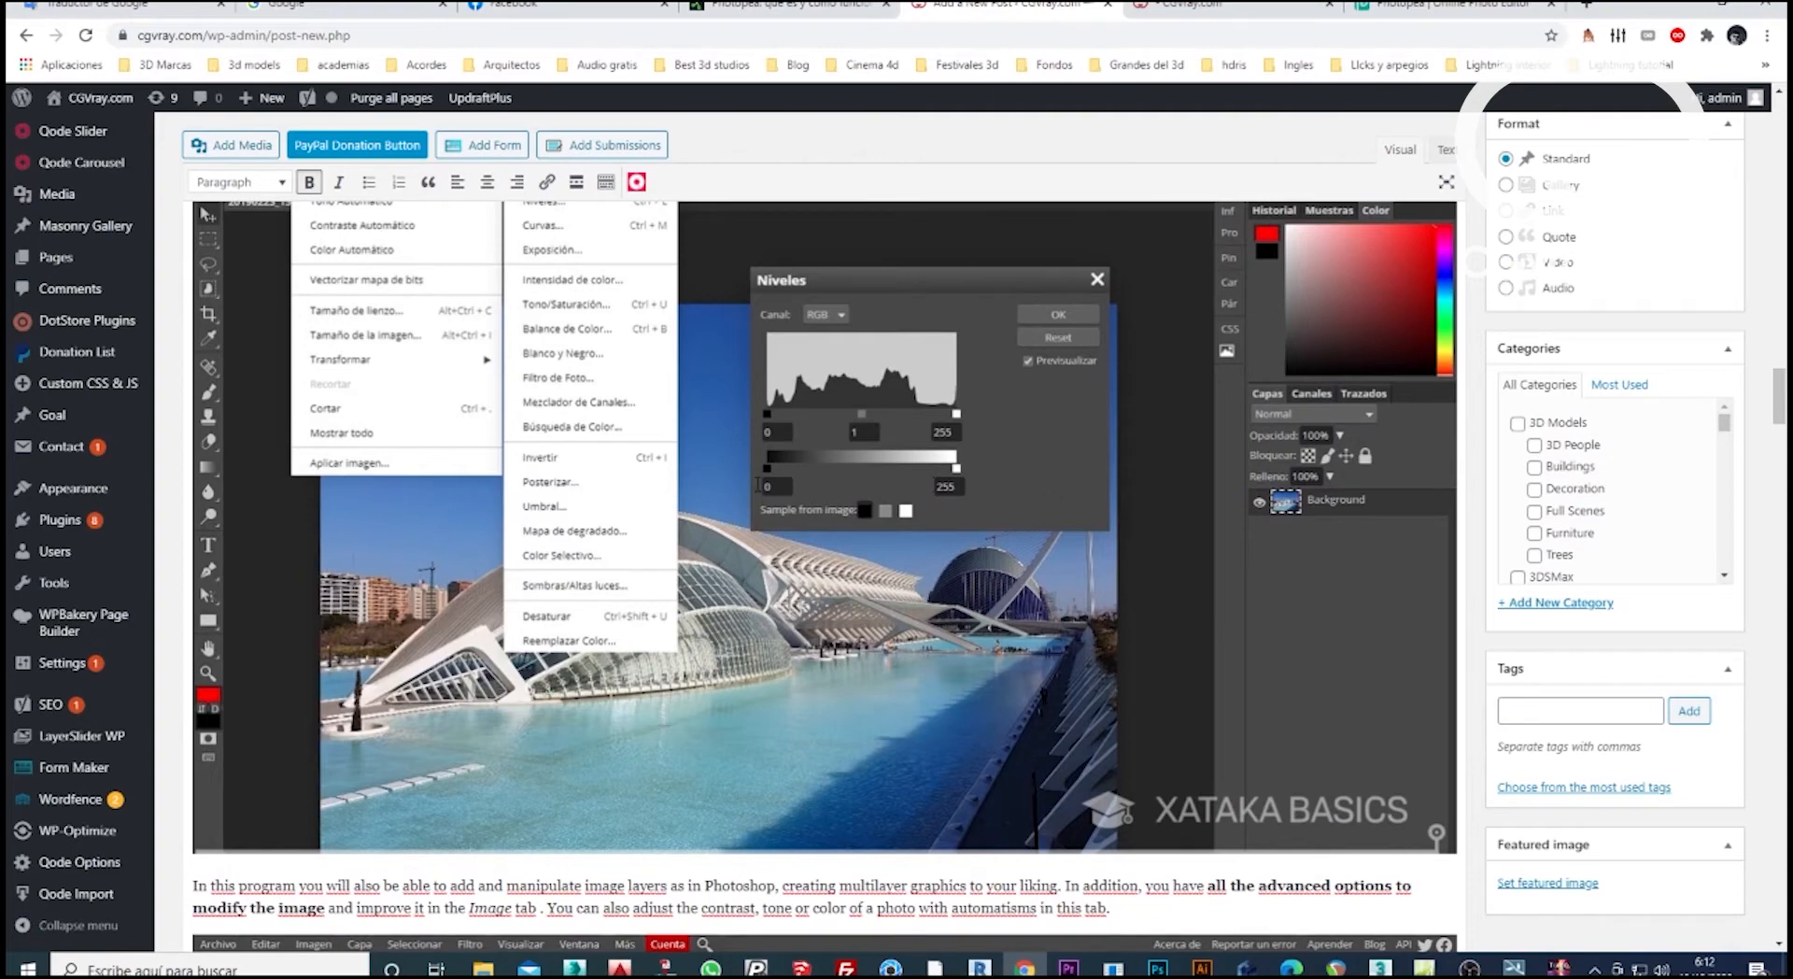
scroll(576, 417, down, 2)
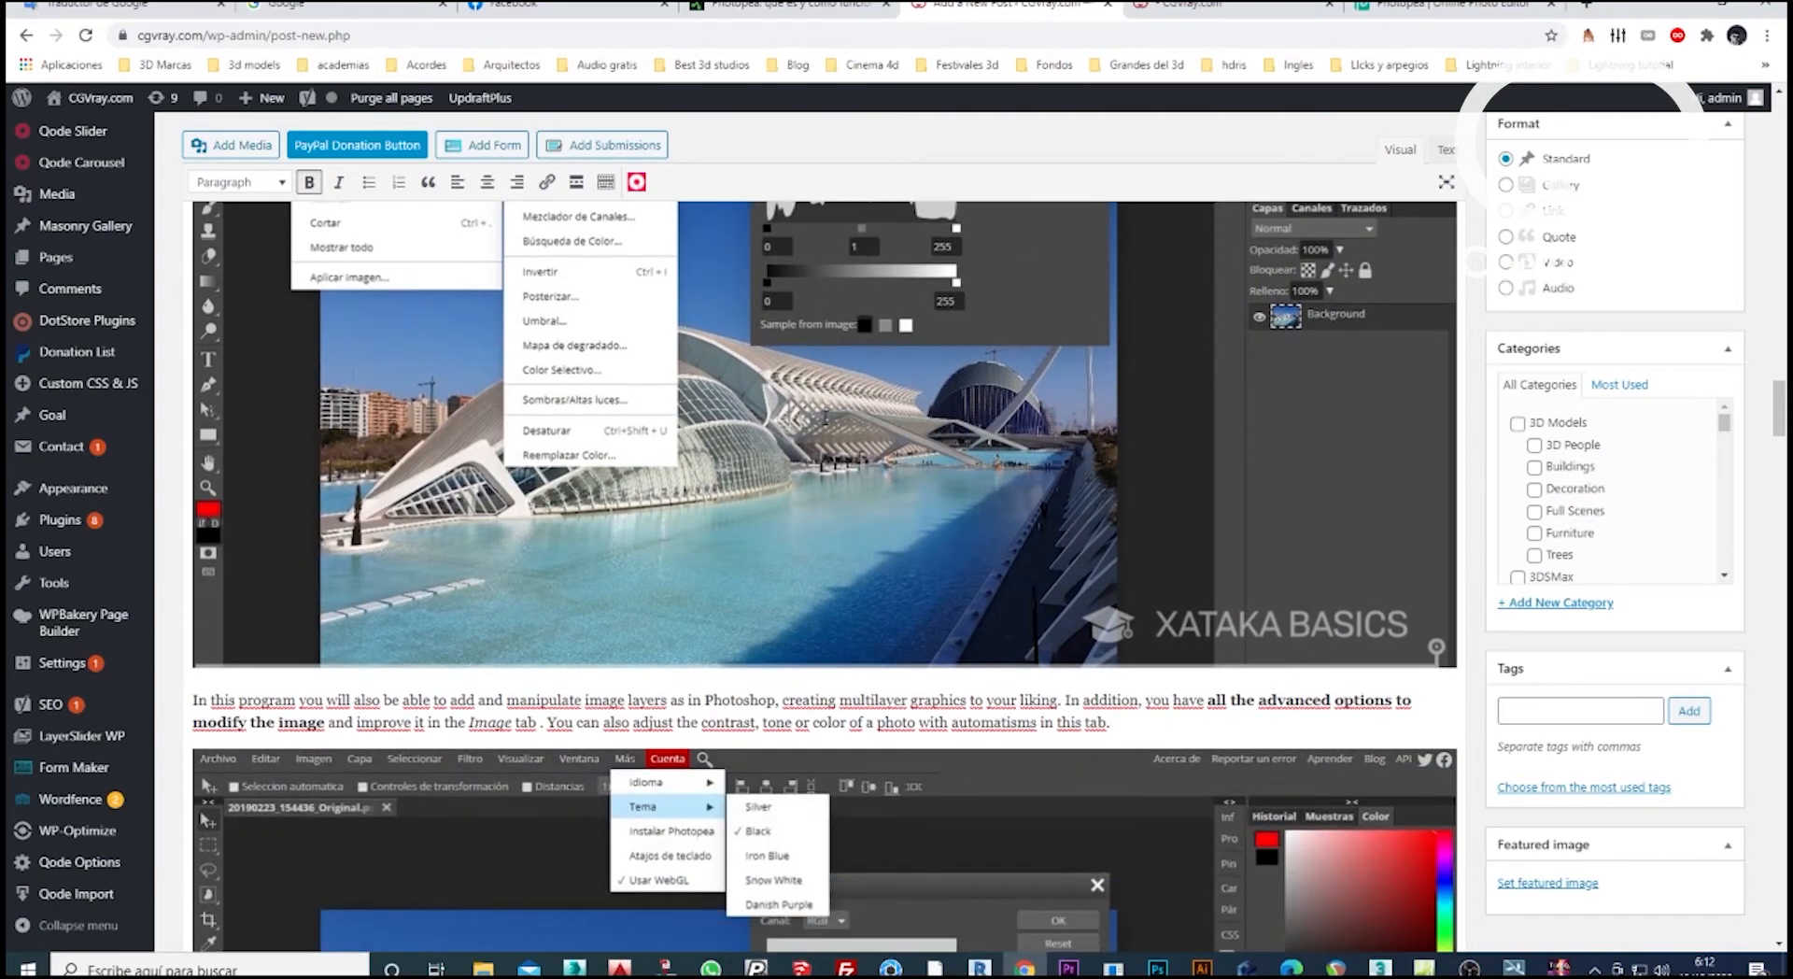
scroll(826, 417, down, 3)
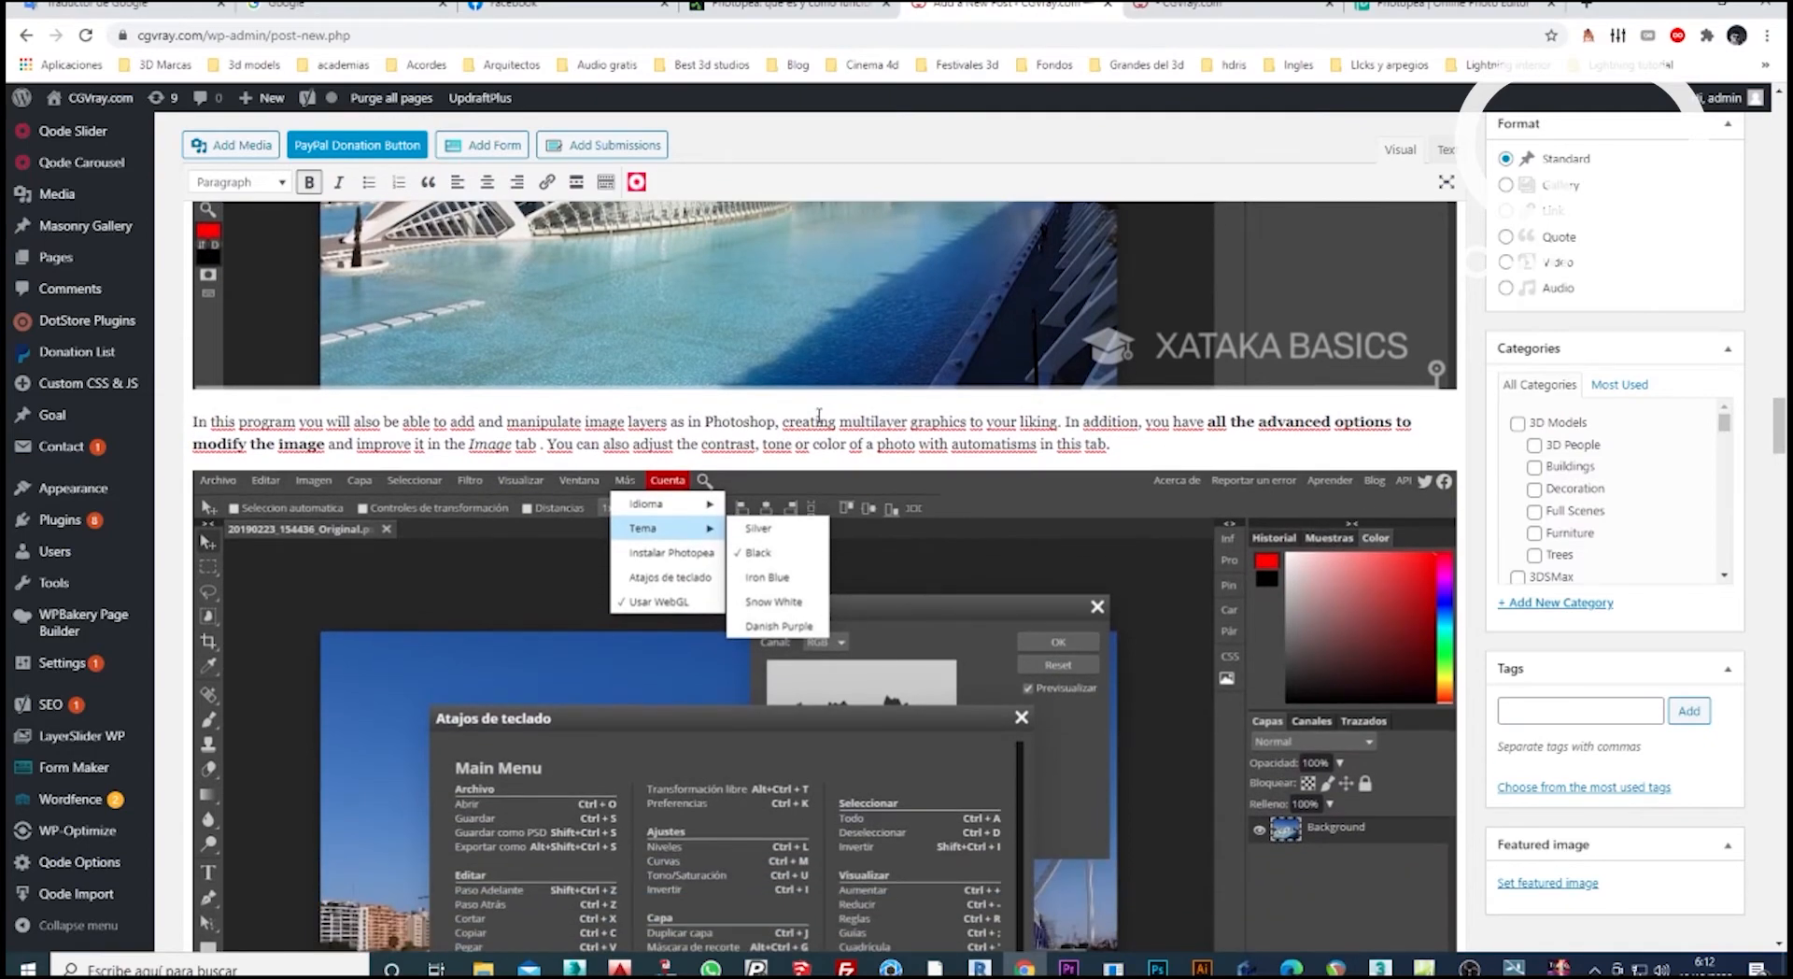
scroll(817, 415, down, 3)
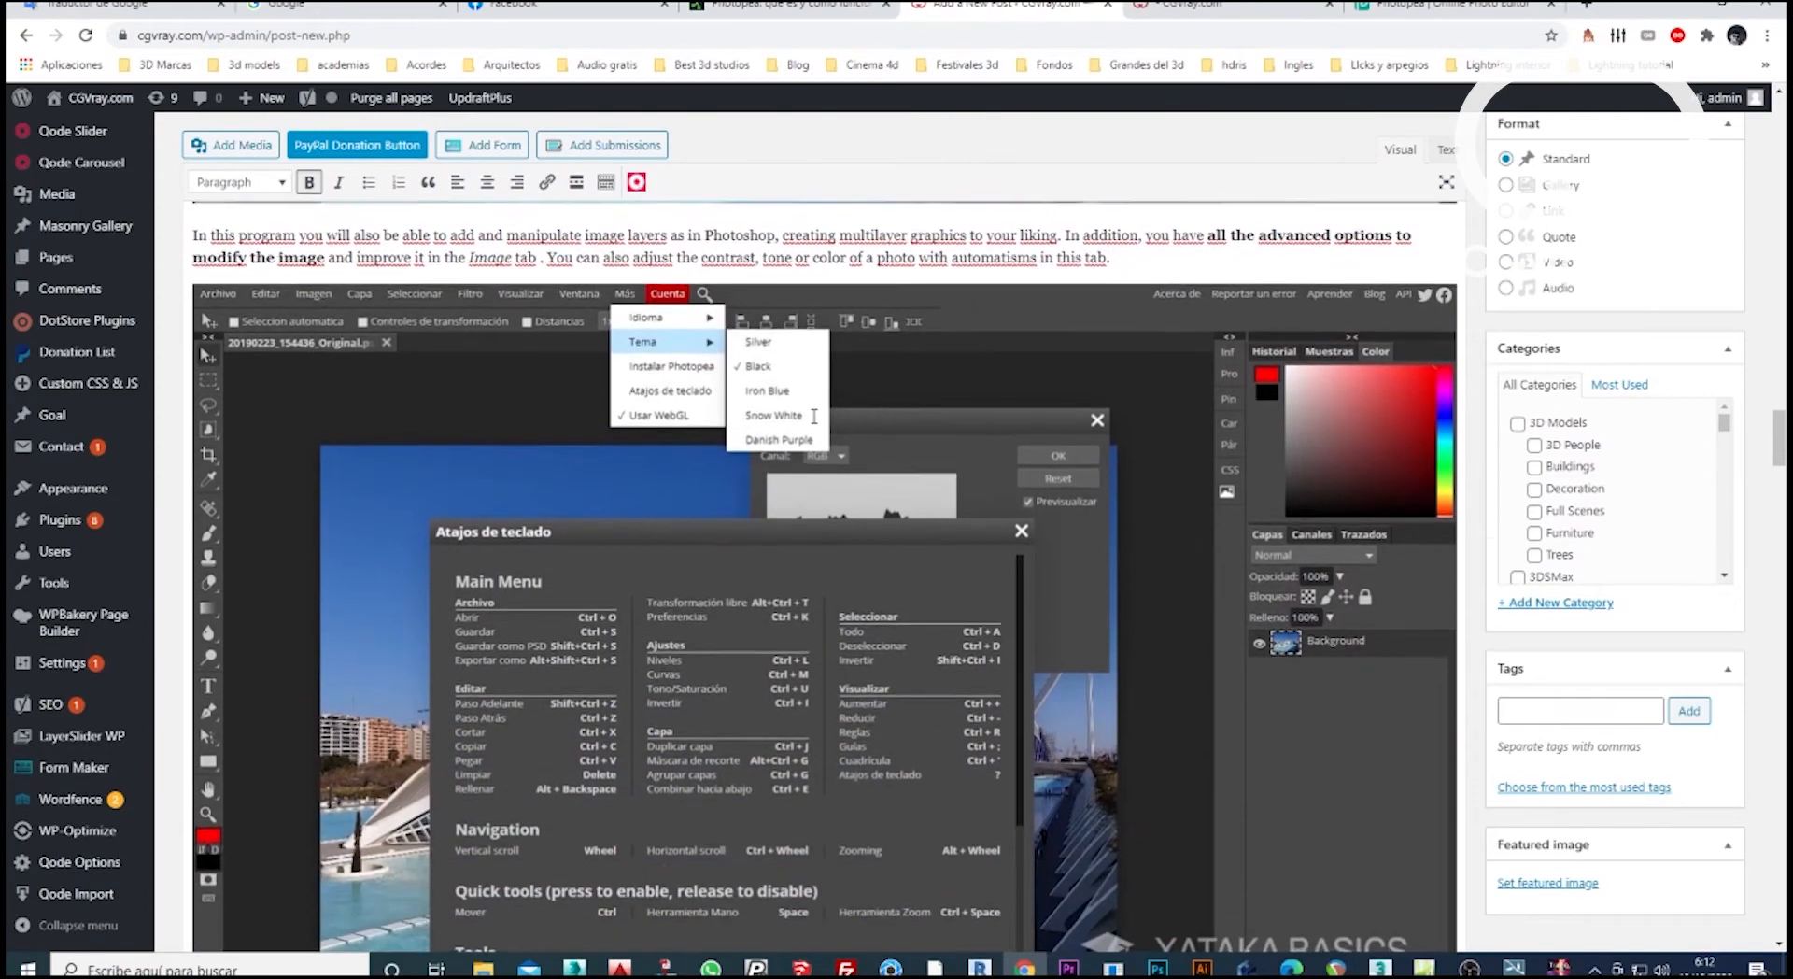
scroll(809, 416, down, 1)
scroll(809, 418, down, 2)
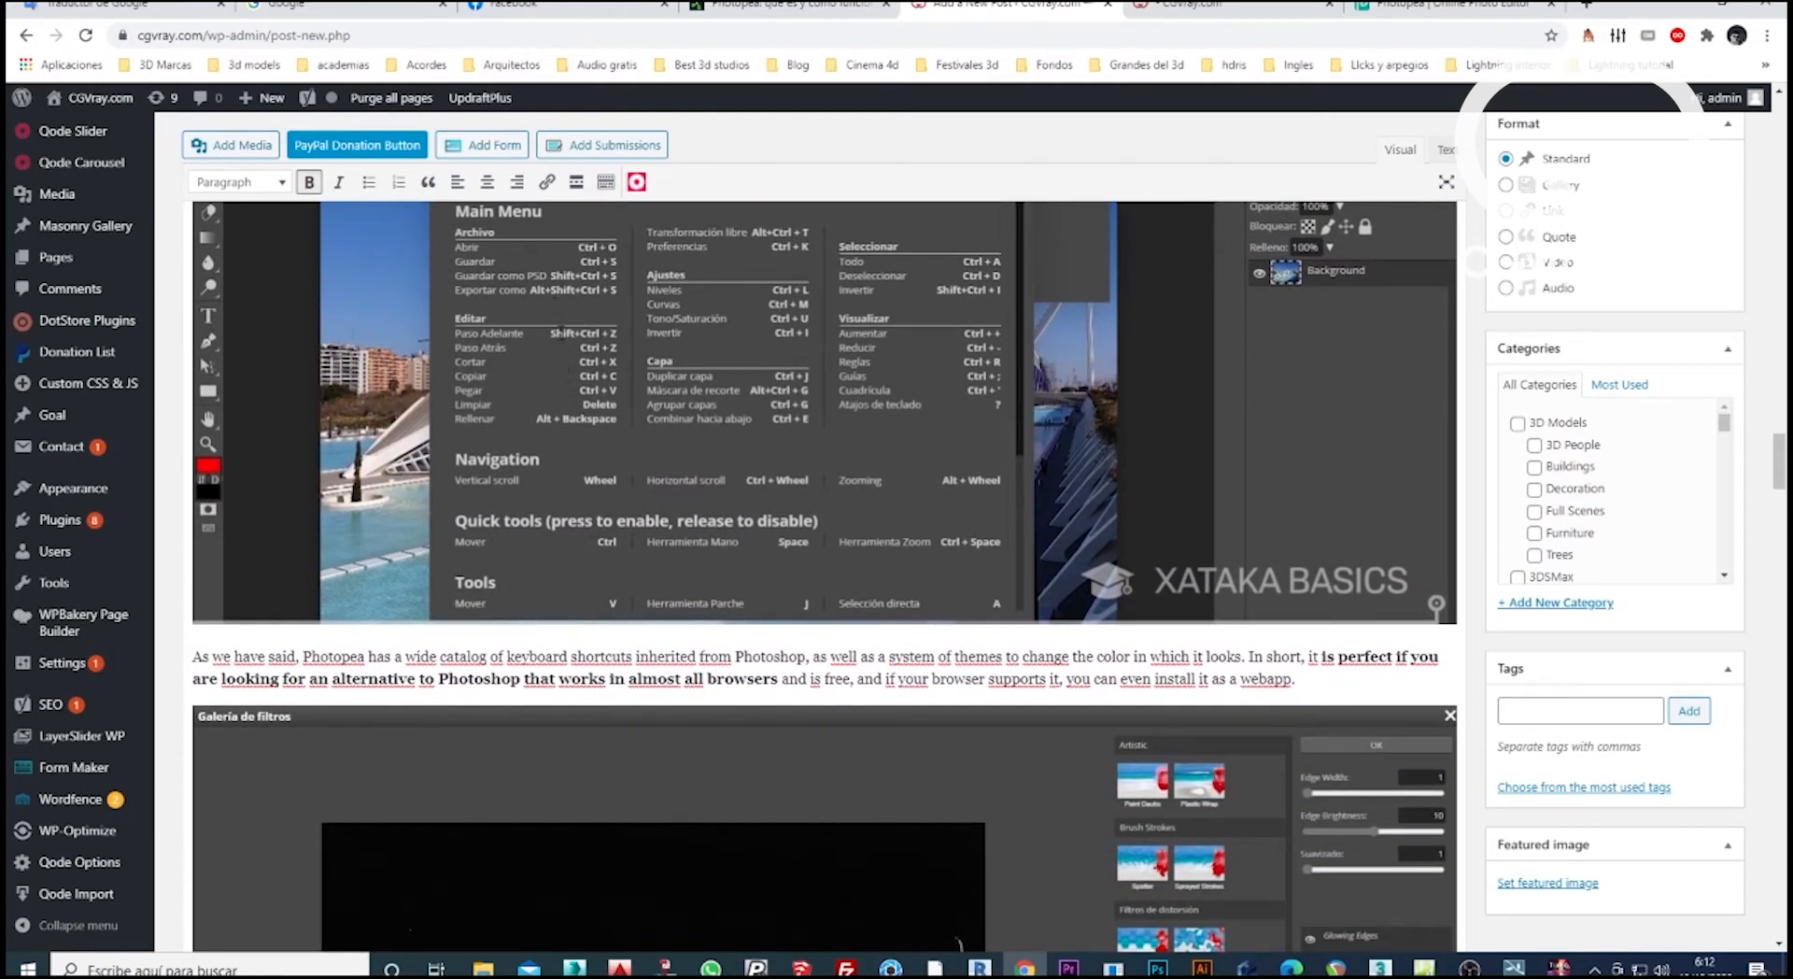
scroll(649, 378, down, 3)
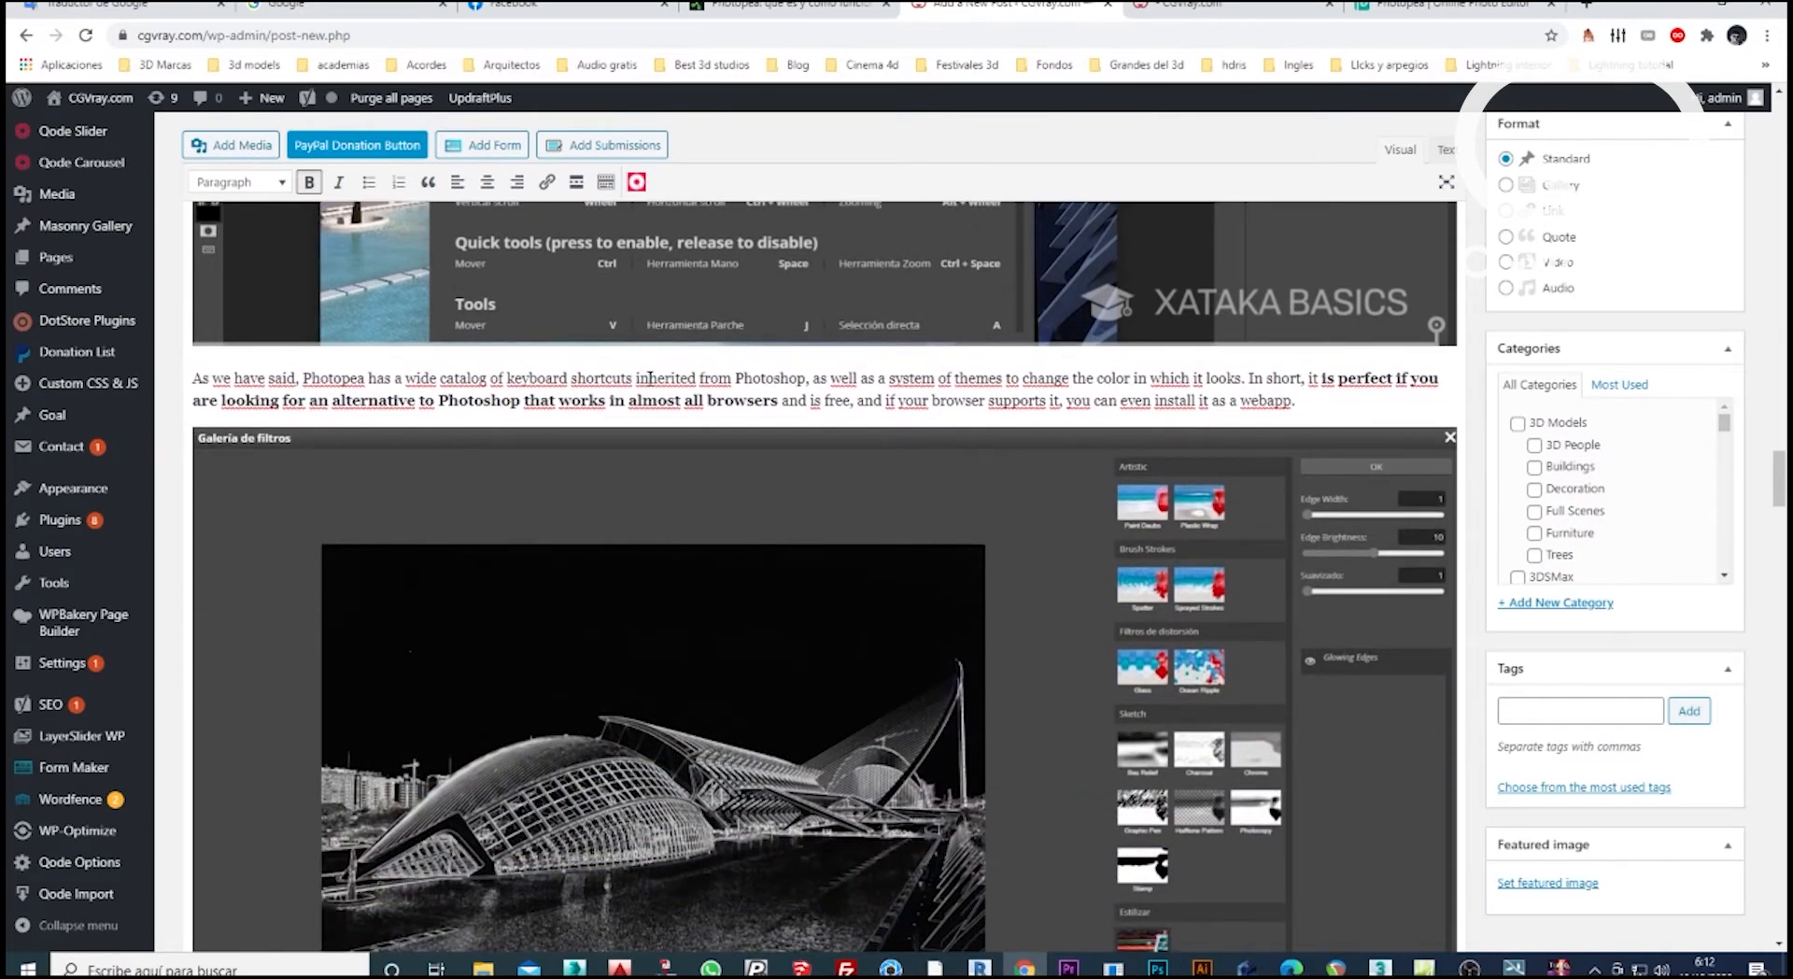
scroll(649, 378, down, 2)
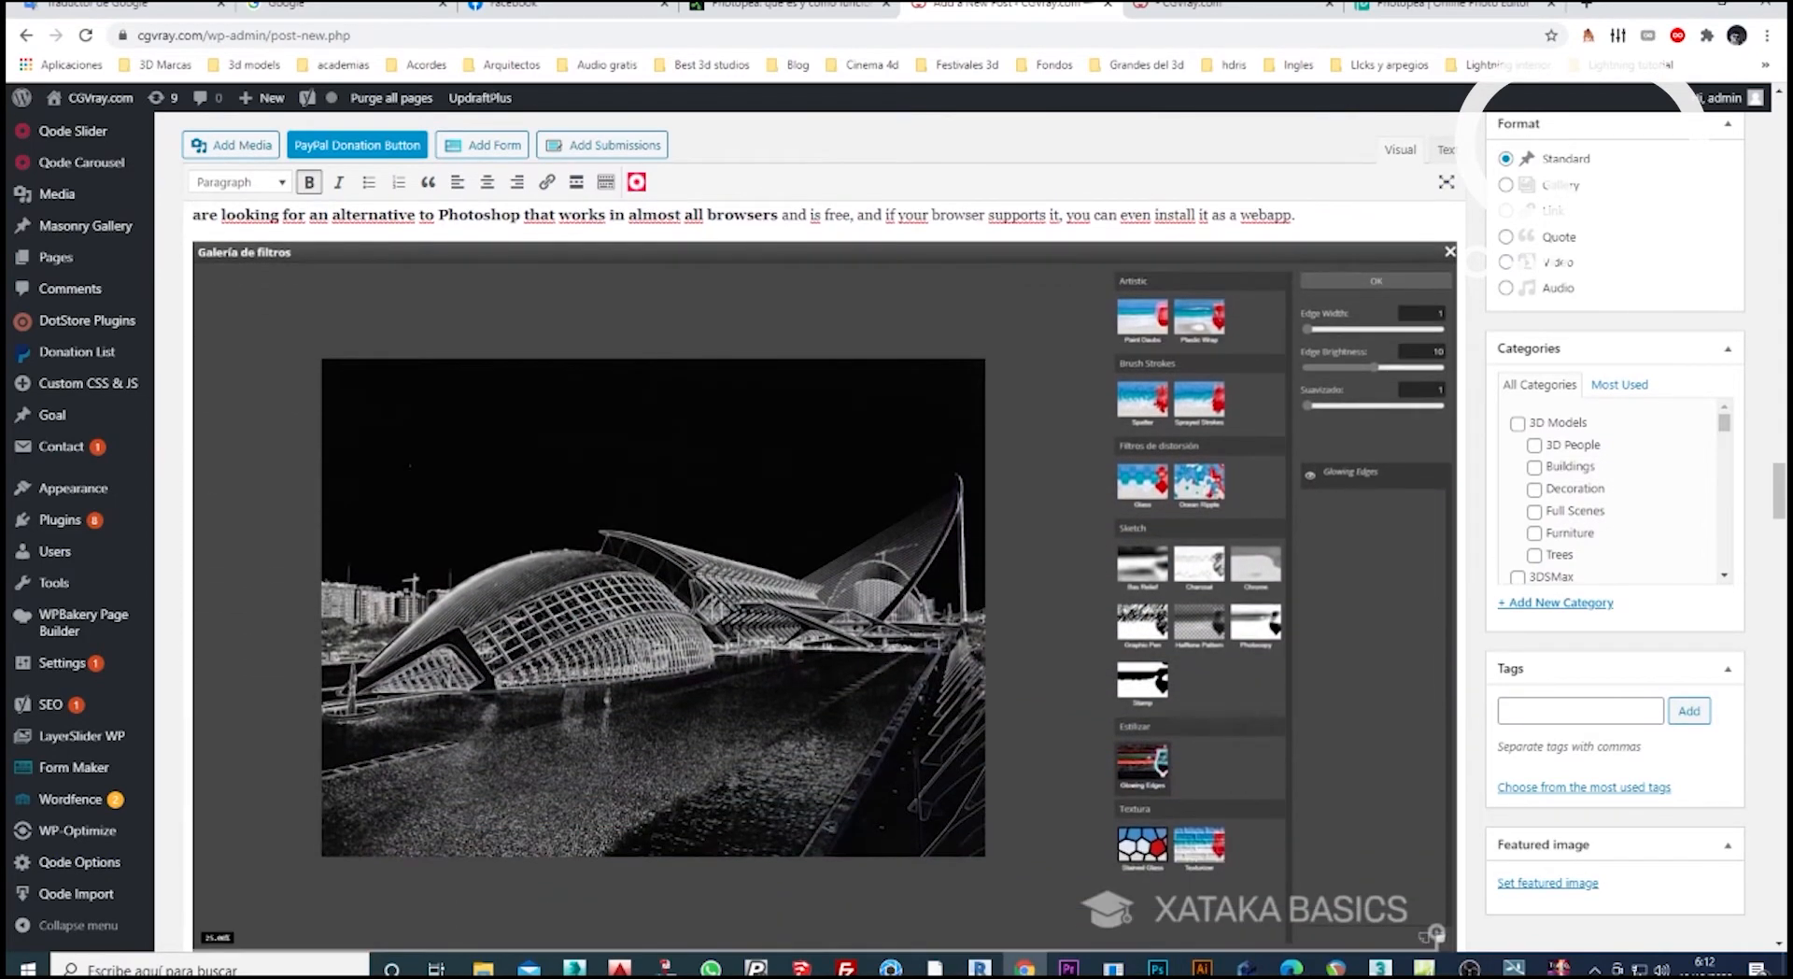
scroll(822, 570, down, 3)
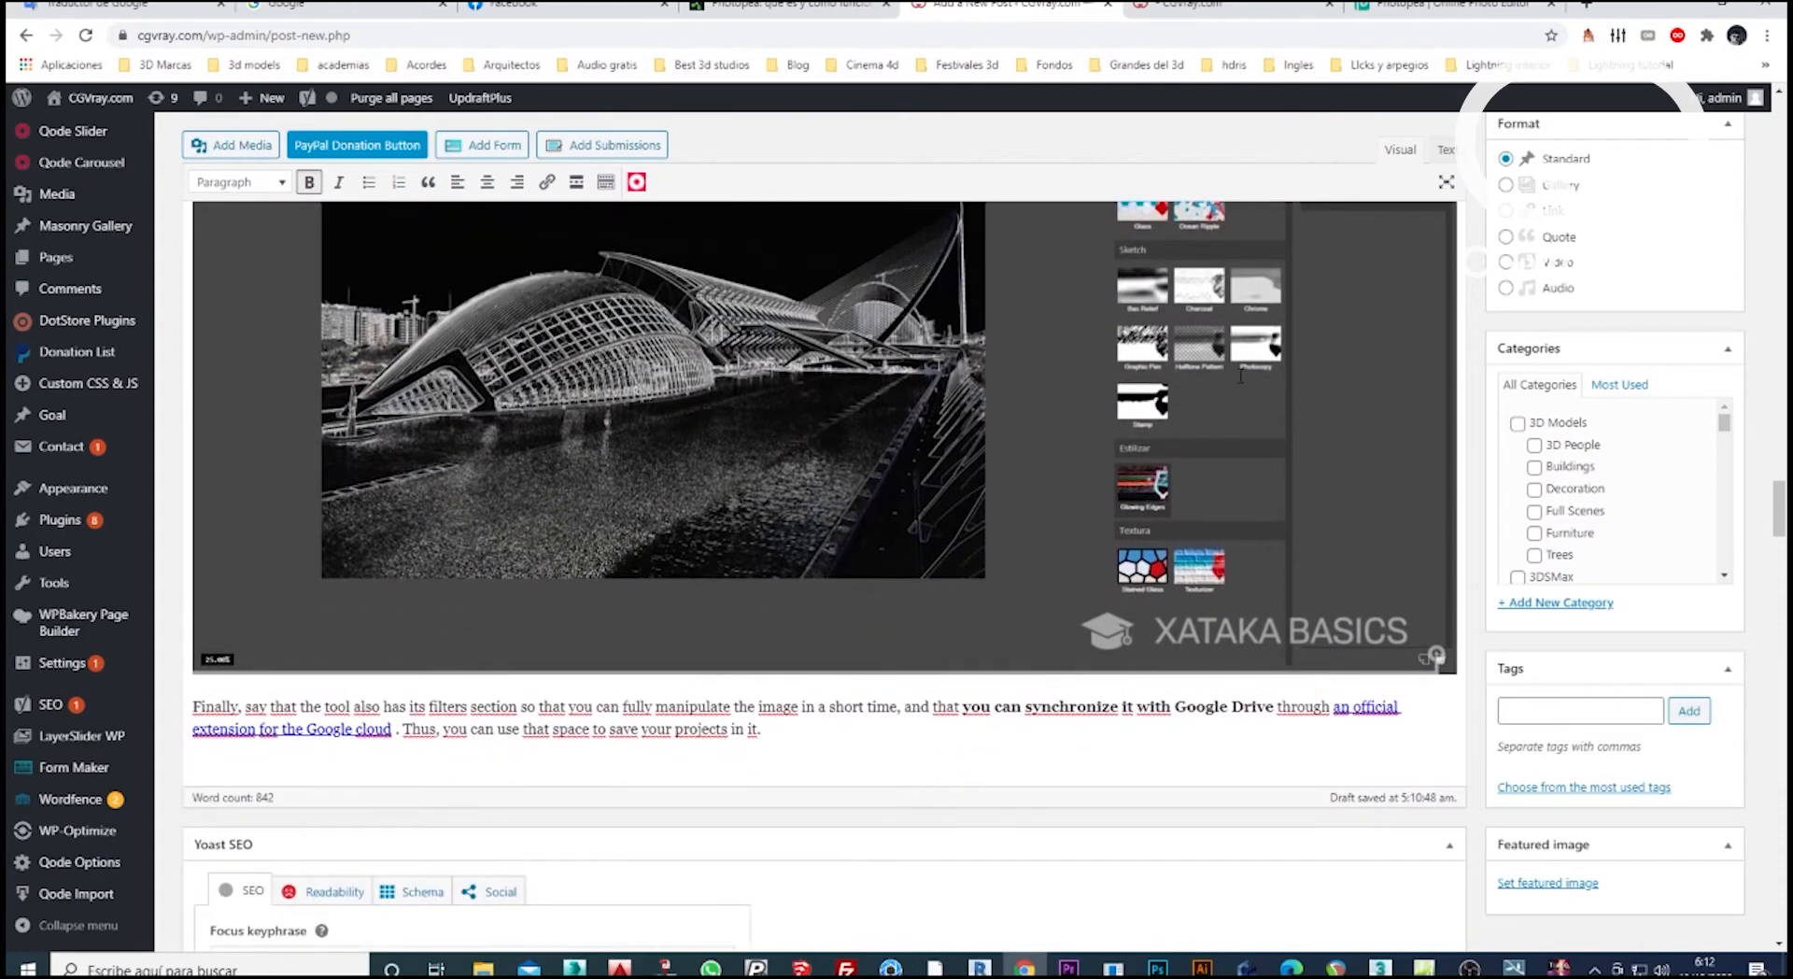
Highlight the post's closing paragraph about the filters section and synchronizing with Google Drive.
scroll(822, 569, down, 1)
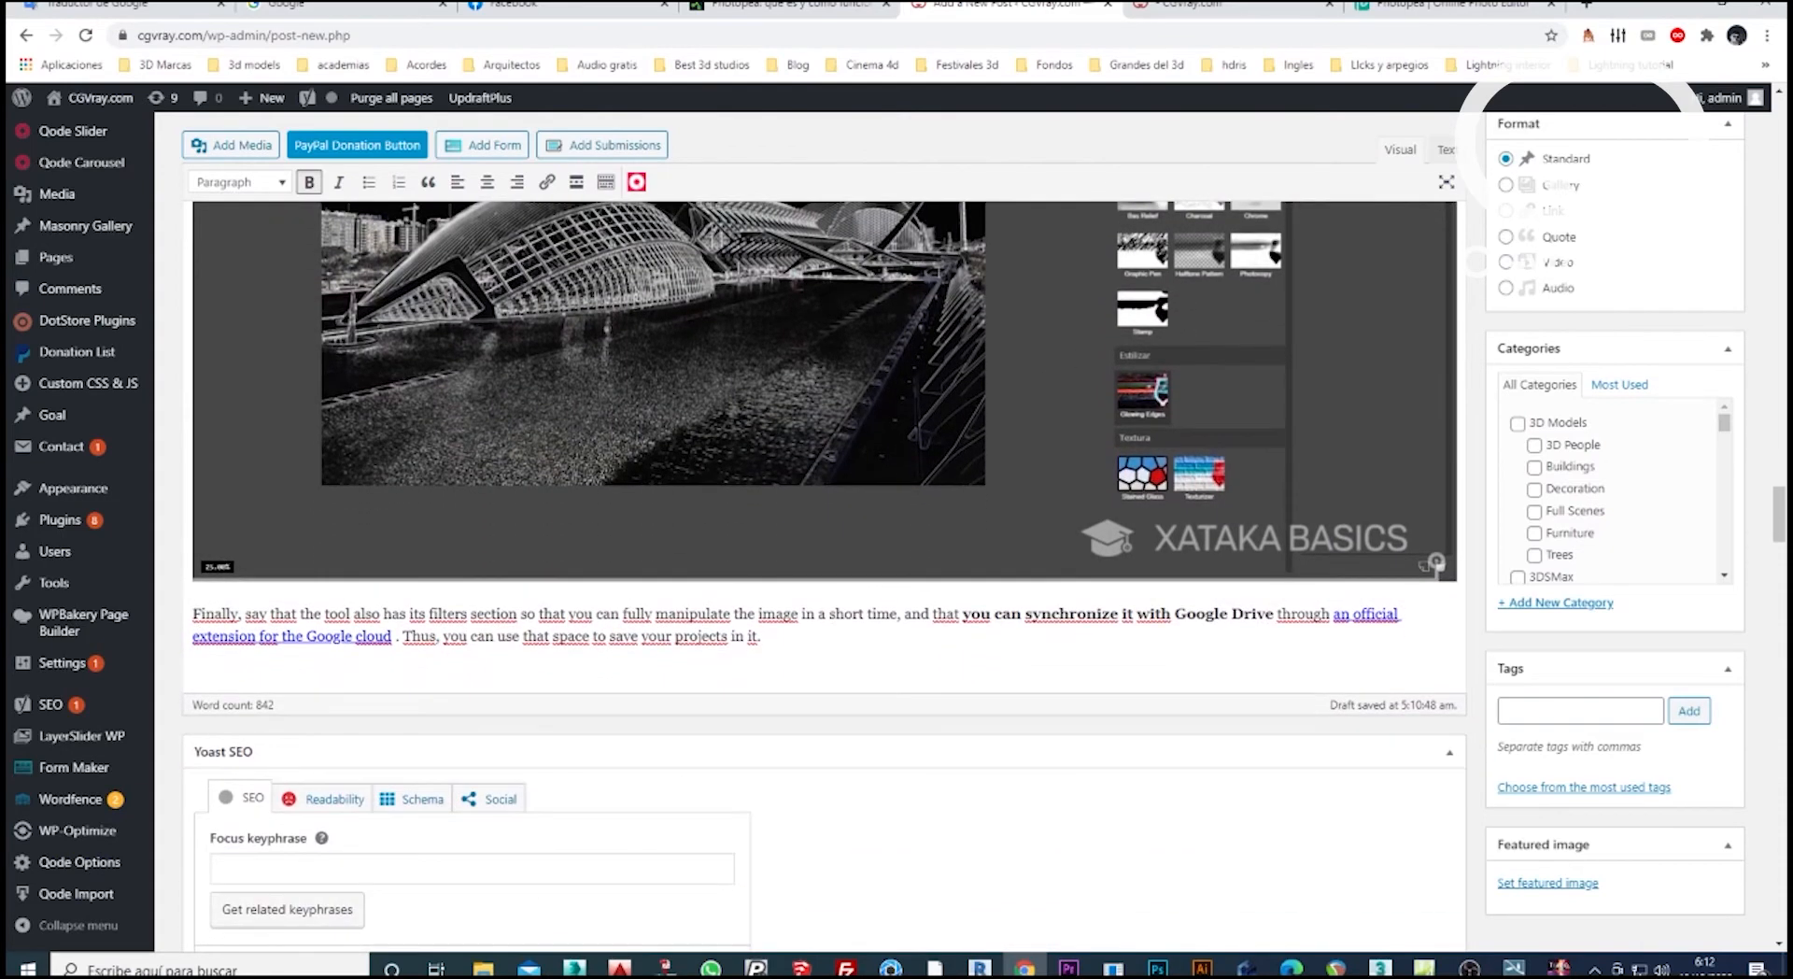
click(194, 613)
drag(194, 613, 1103, 628)
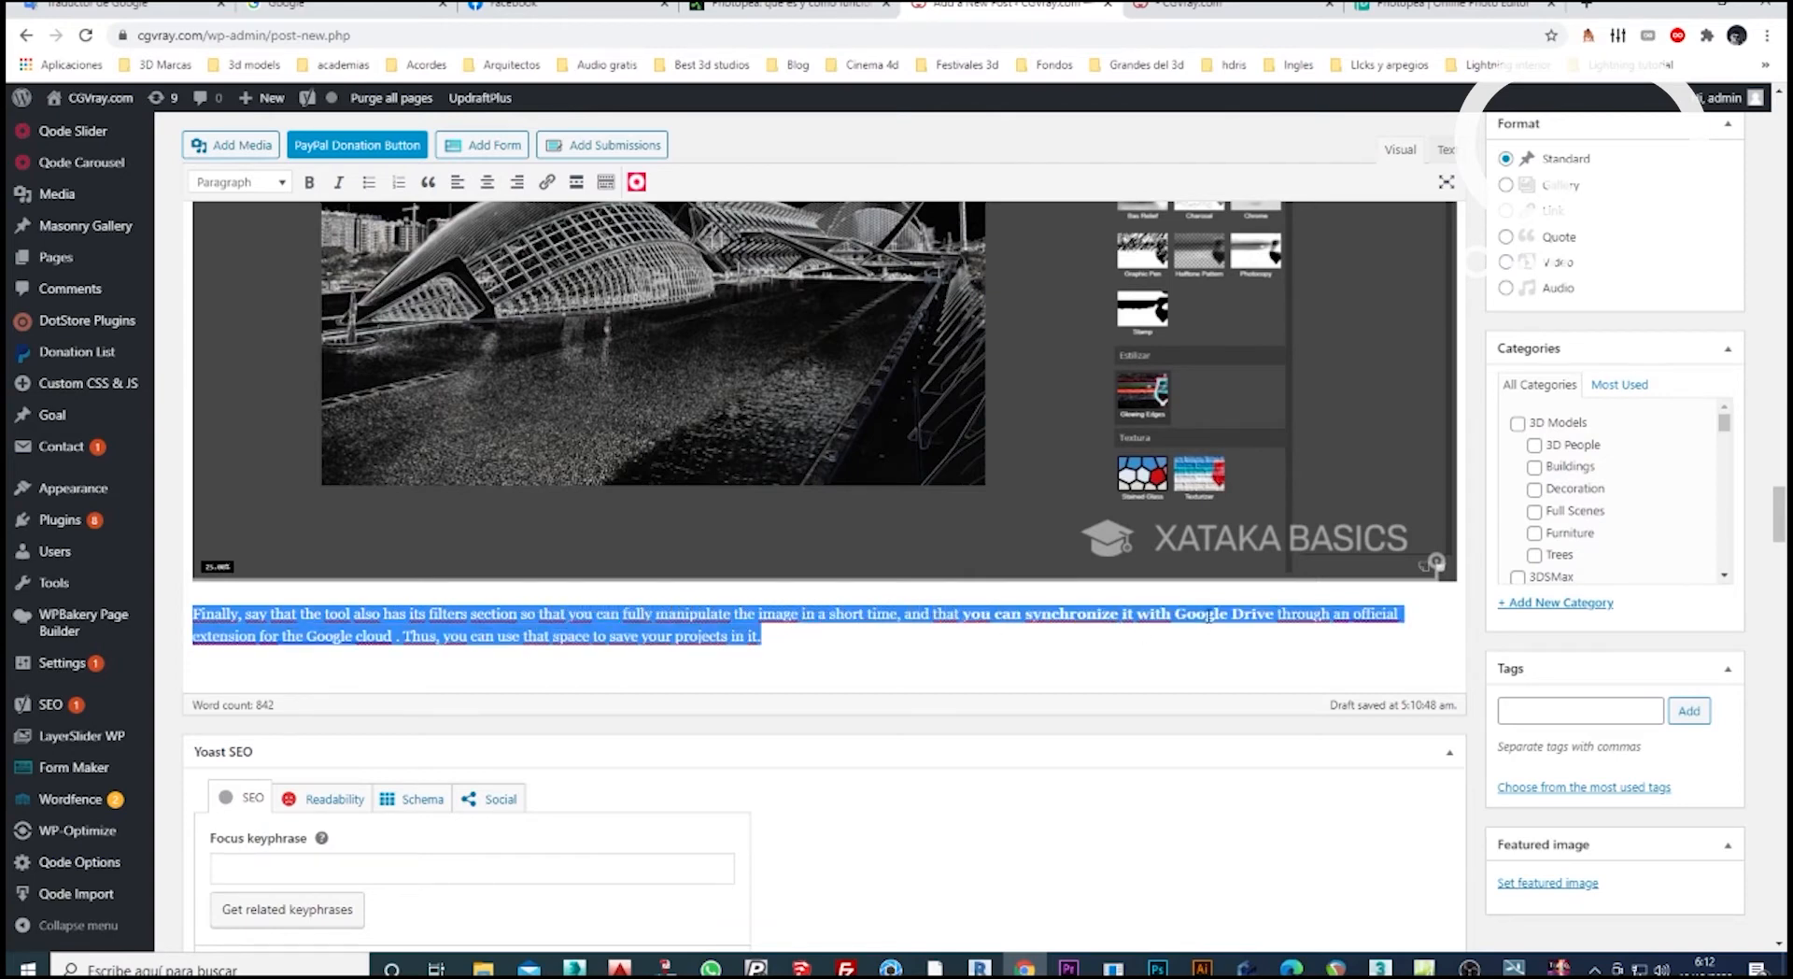
scroll(1233, 626, up, 1)
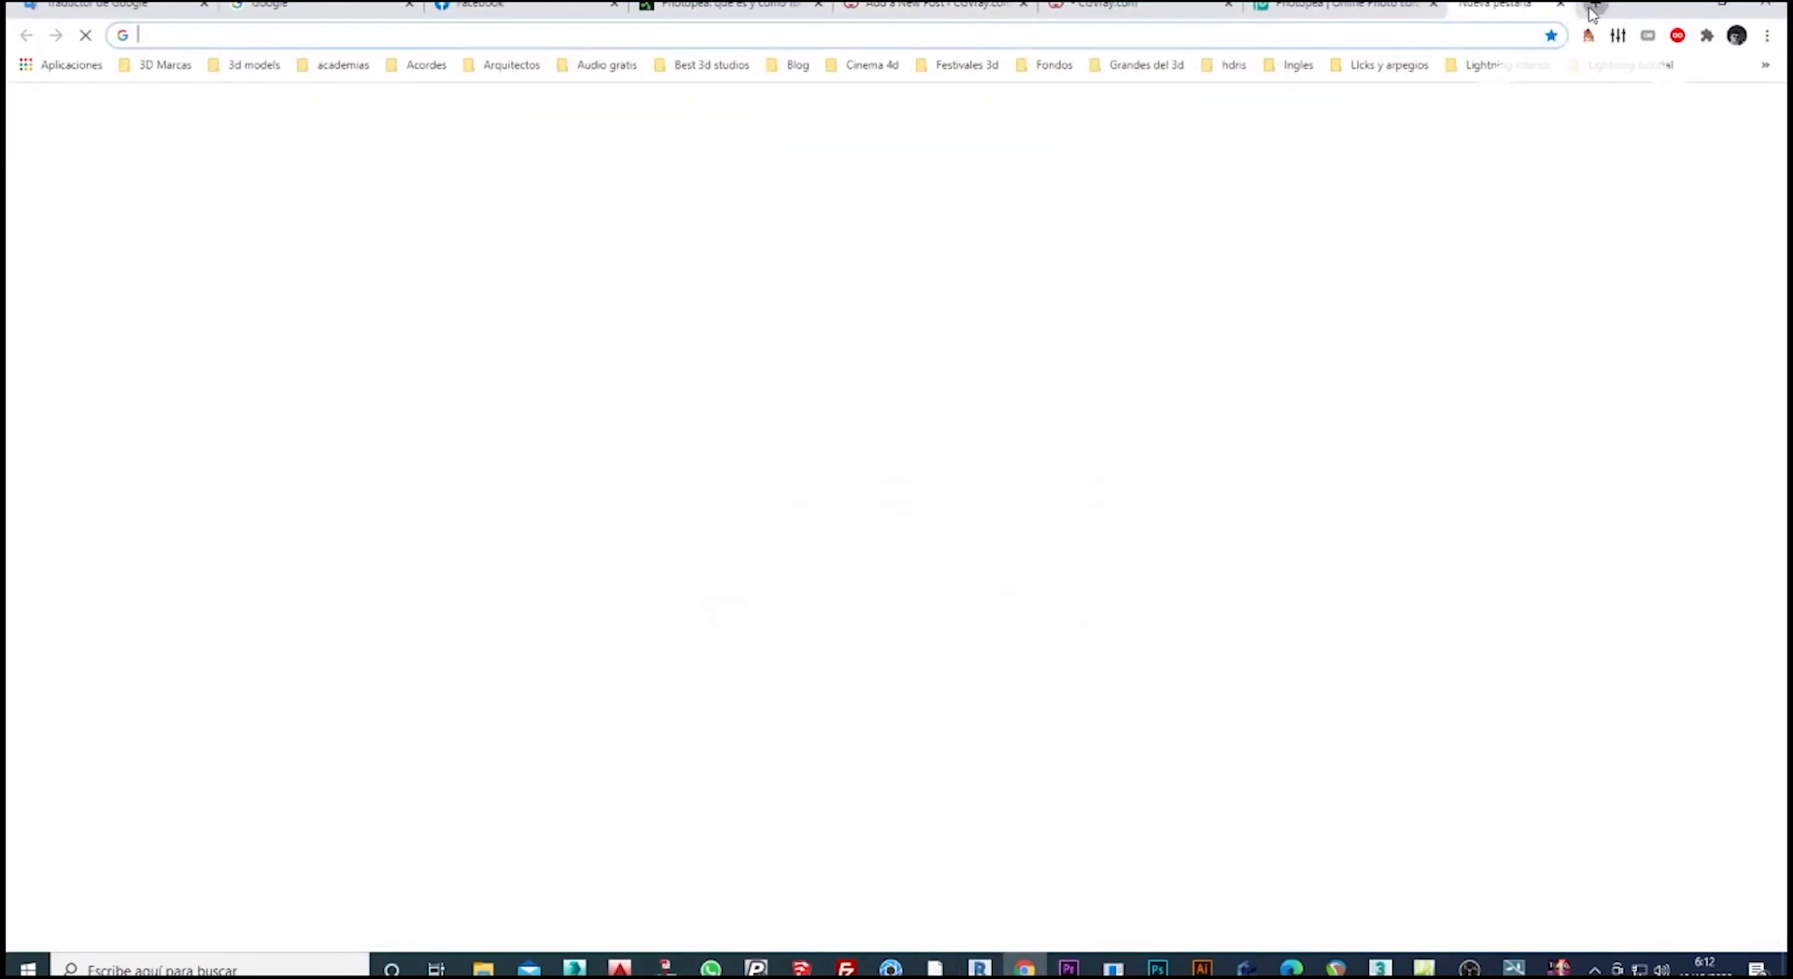
Search Google for "photopea" in a new browser tab and open the Photopea online photo editor site.
click(1593, 6)
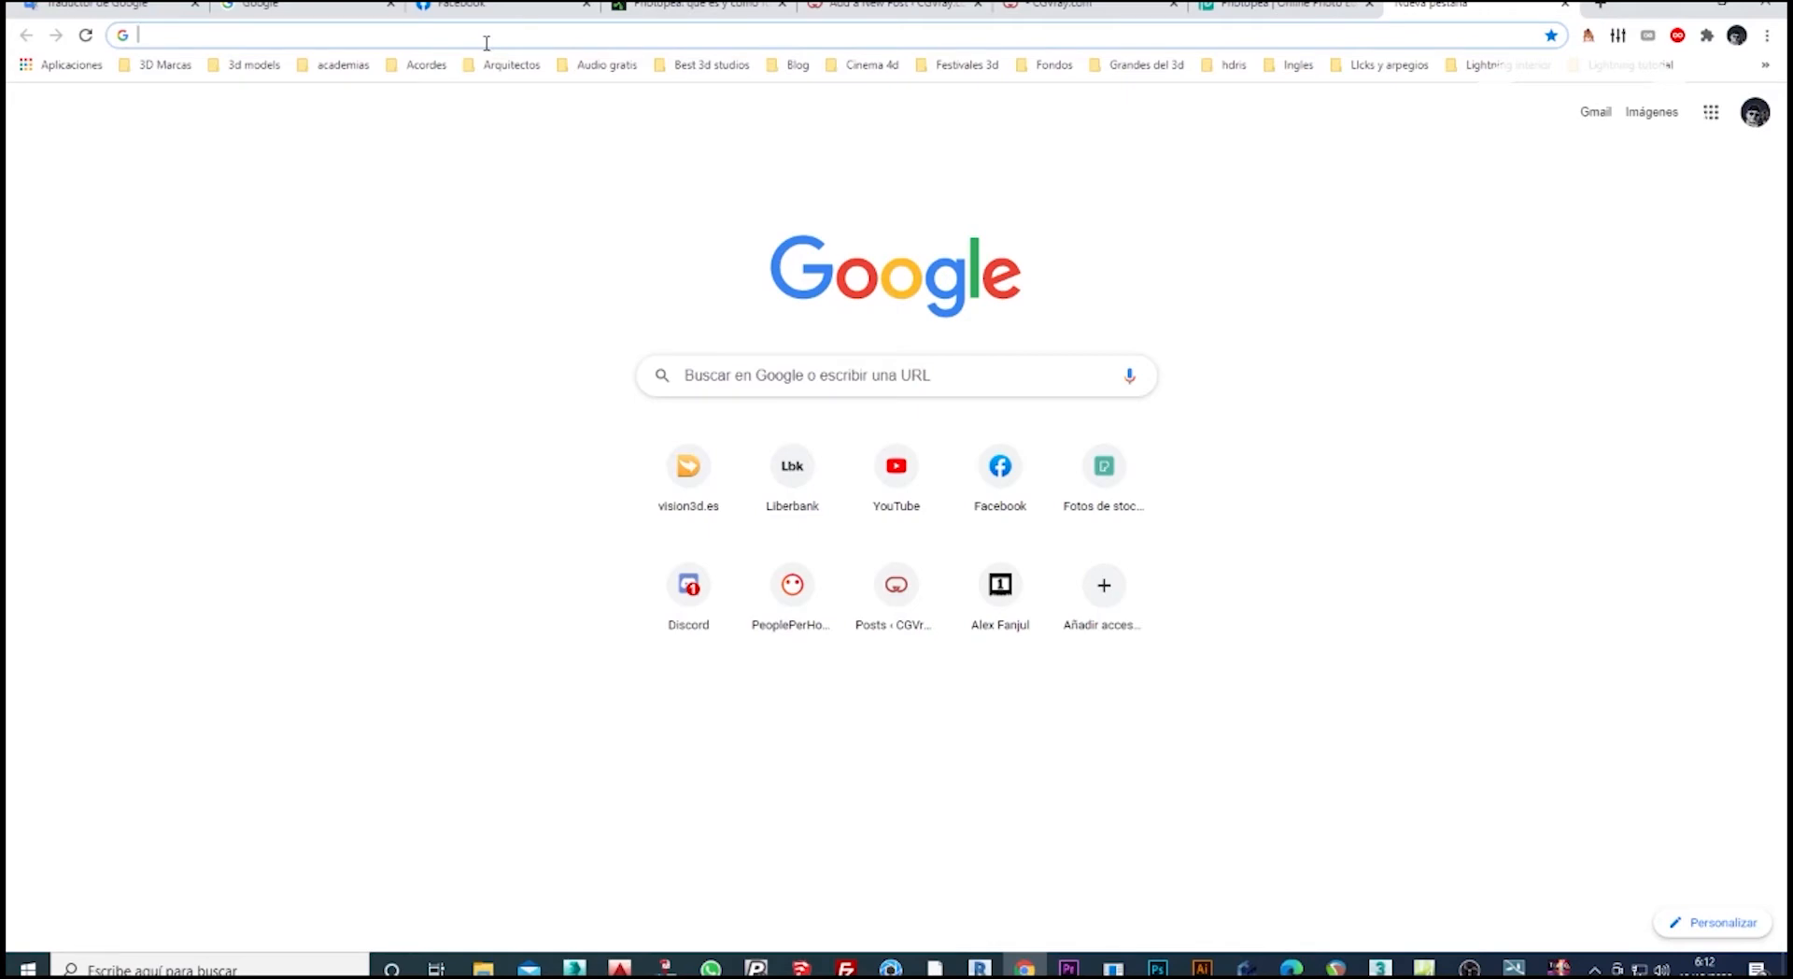
text(pho)
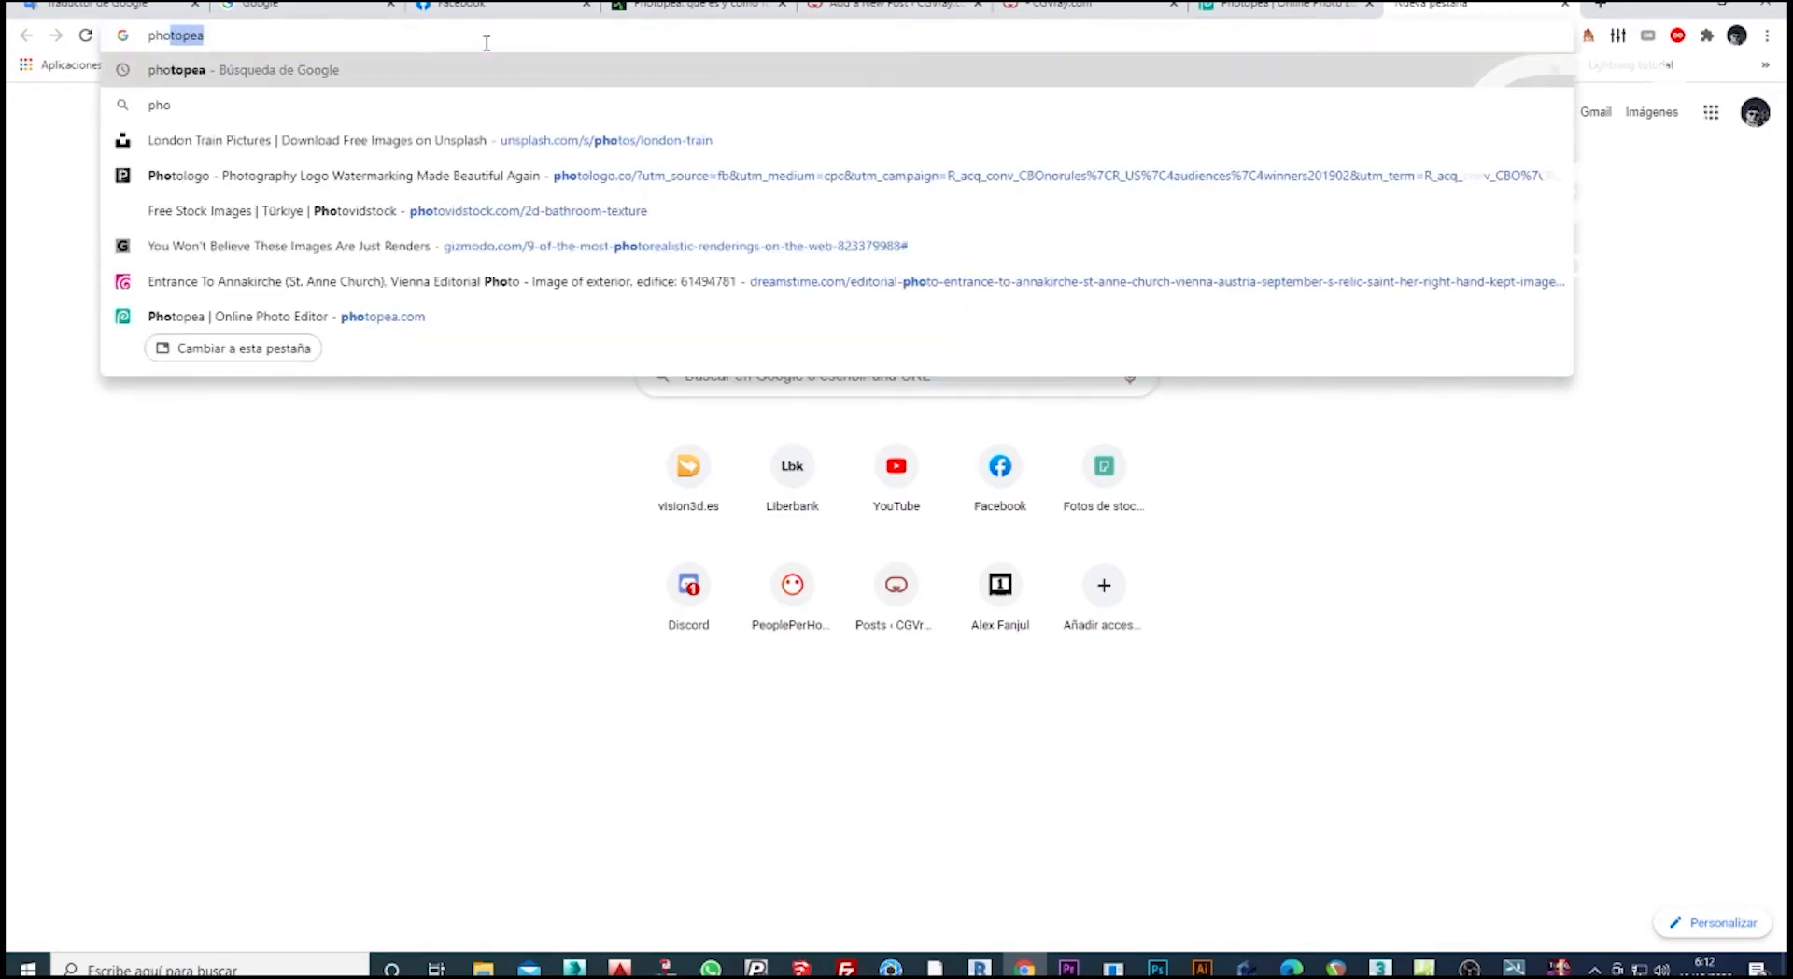
text(topea)
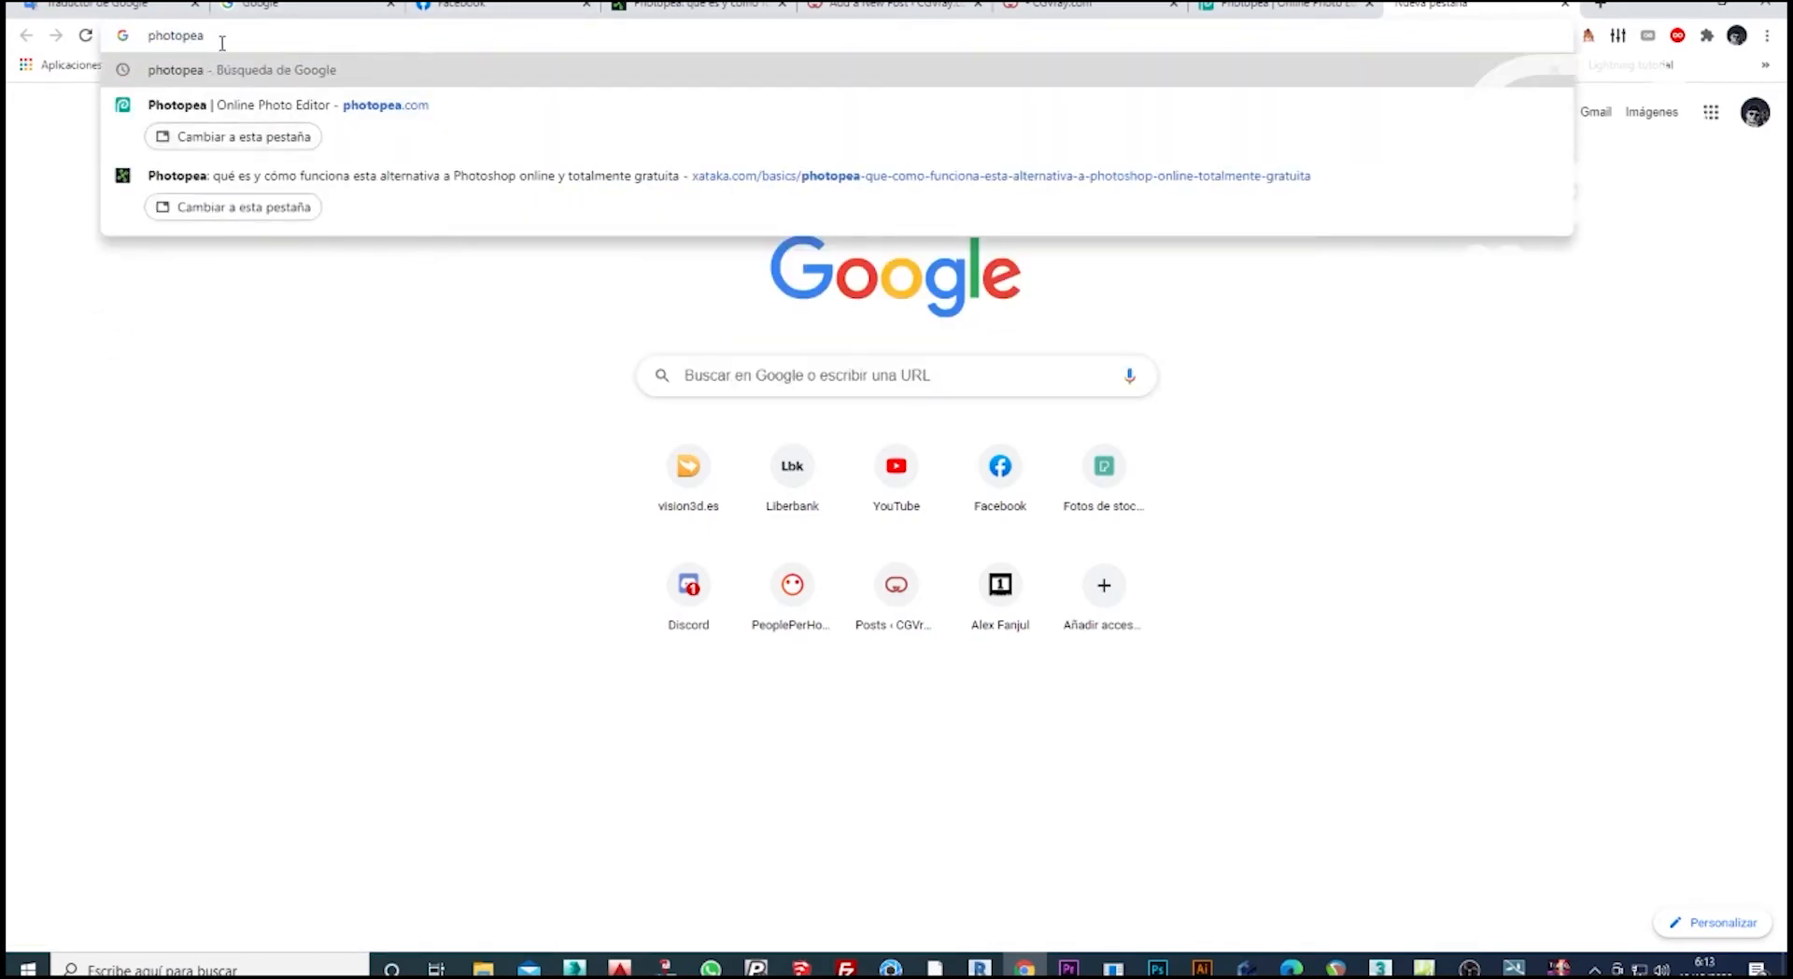
key(Return)
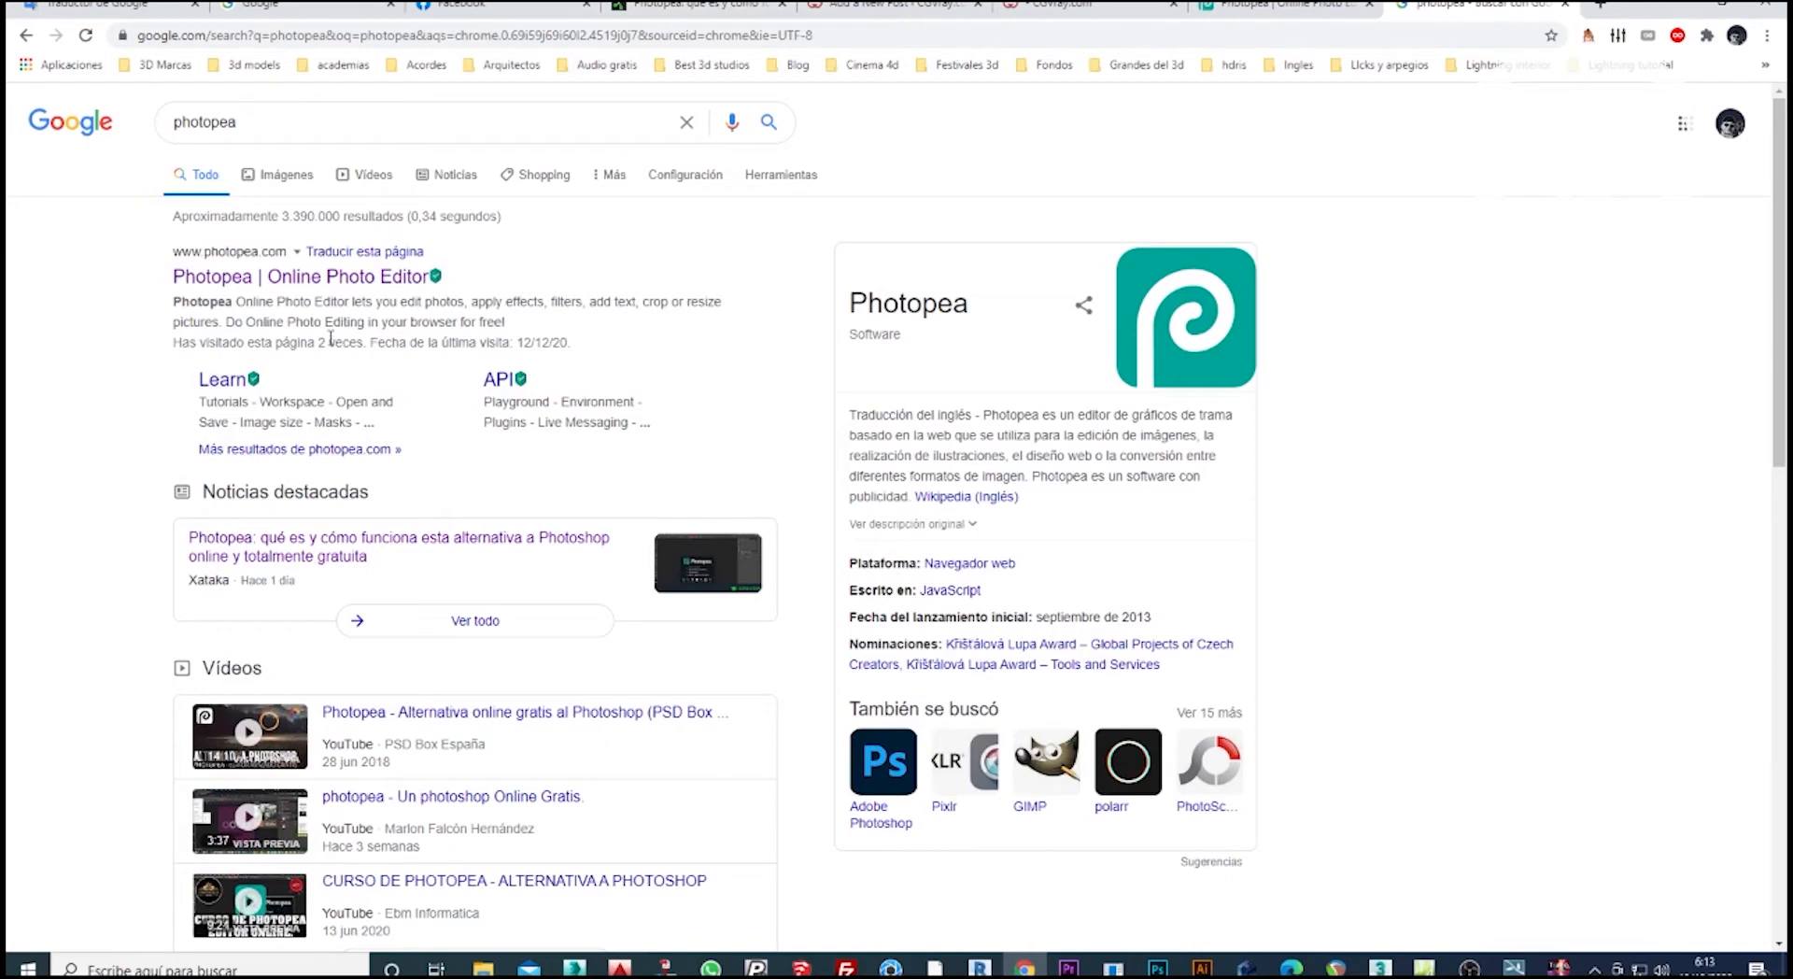
click(342, 290)
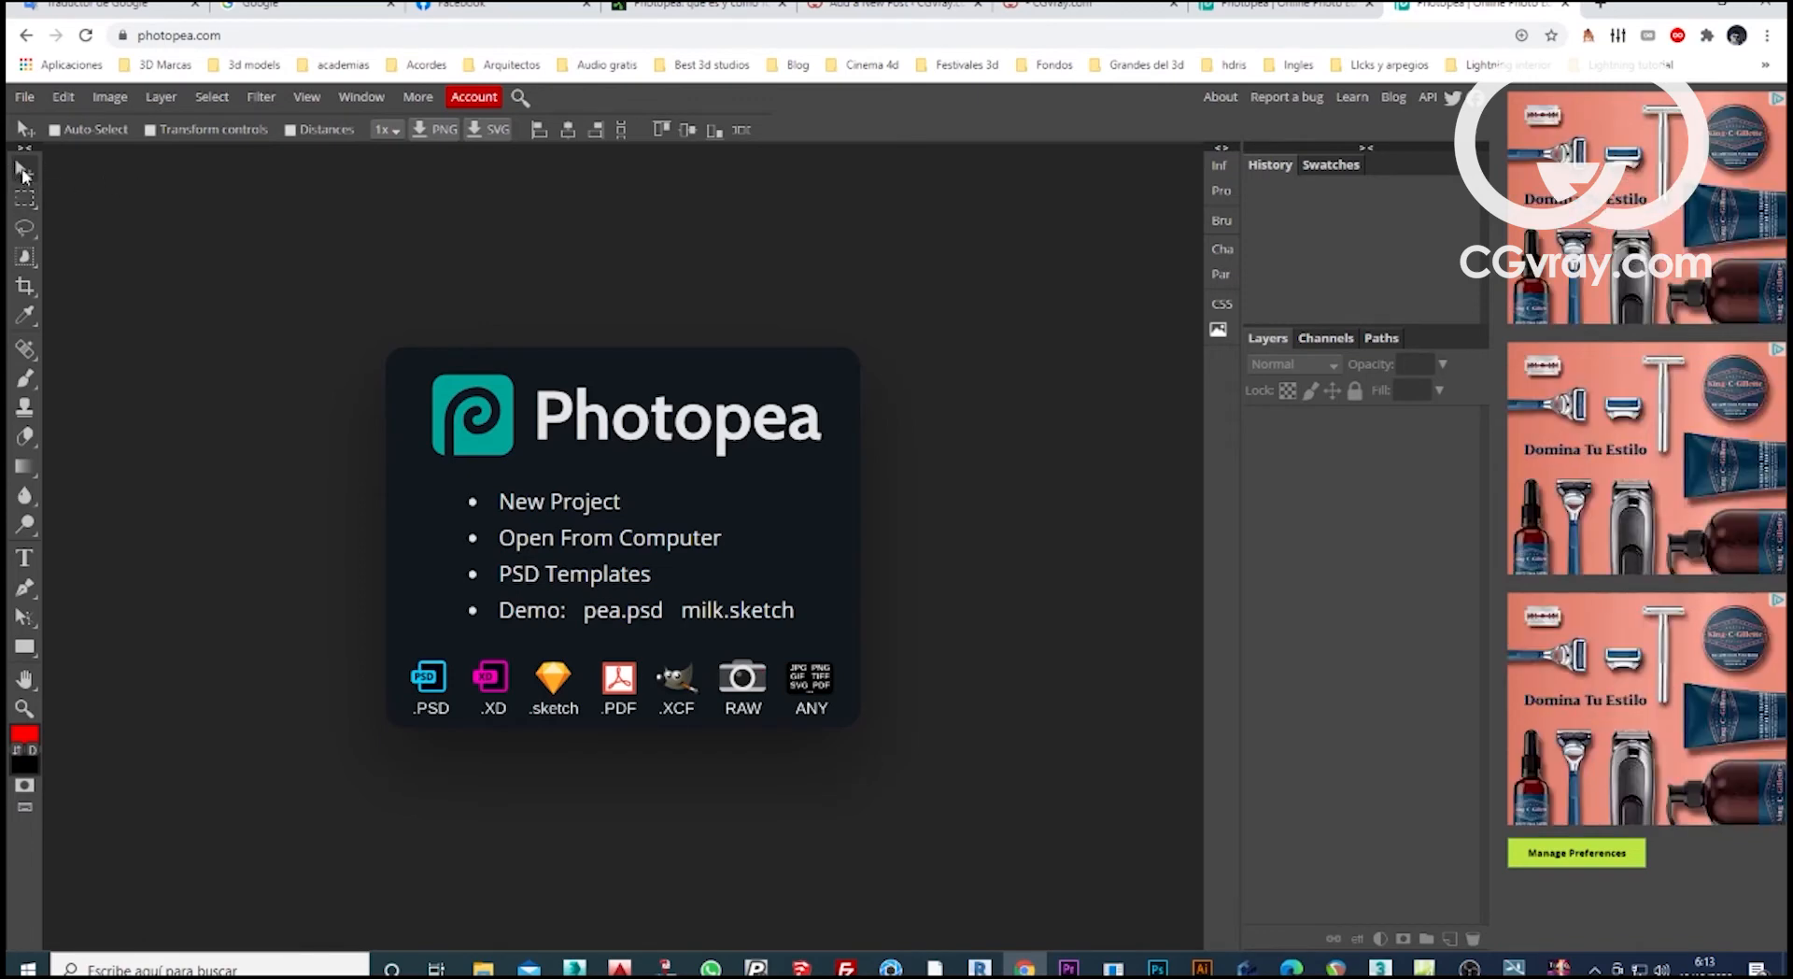
Look through the rectangle and ellipse selection, lasso, object selection, crop and eyedropper tools in Photopea.
click(25, 198)
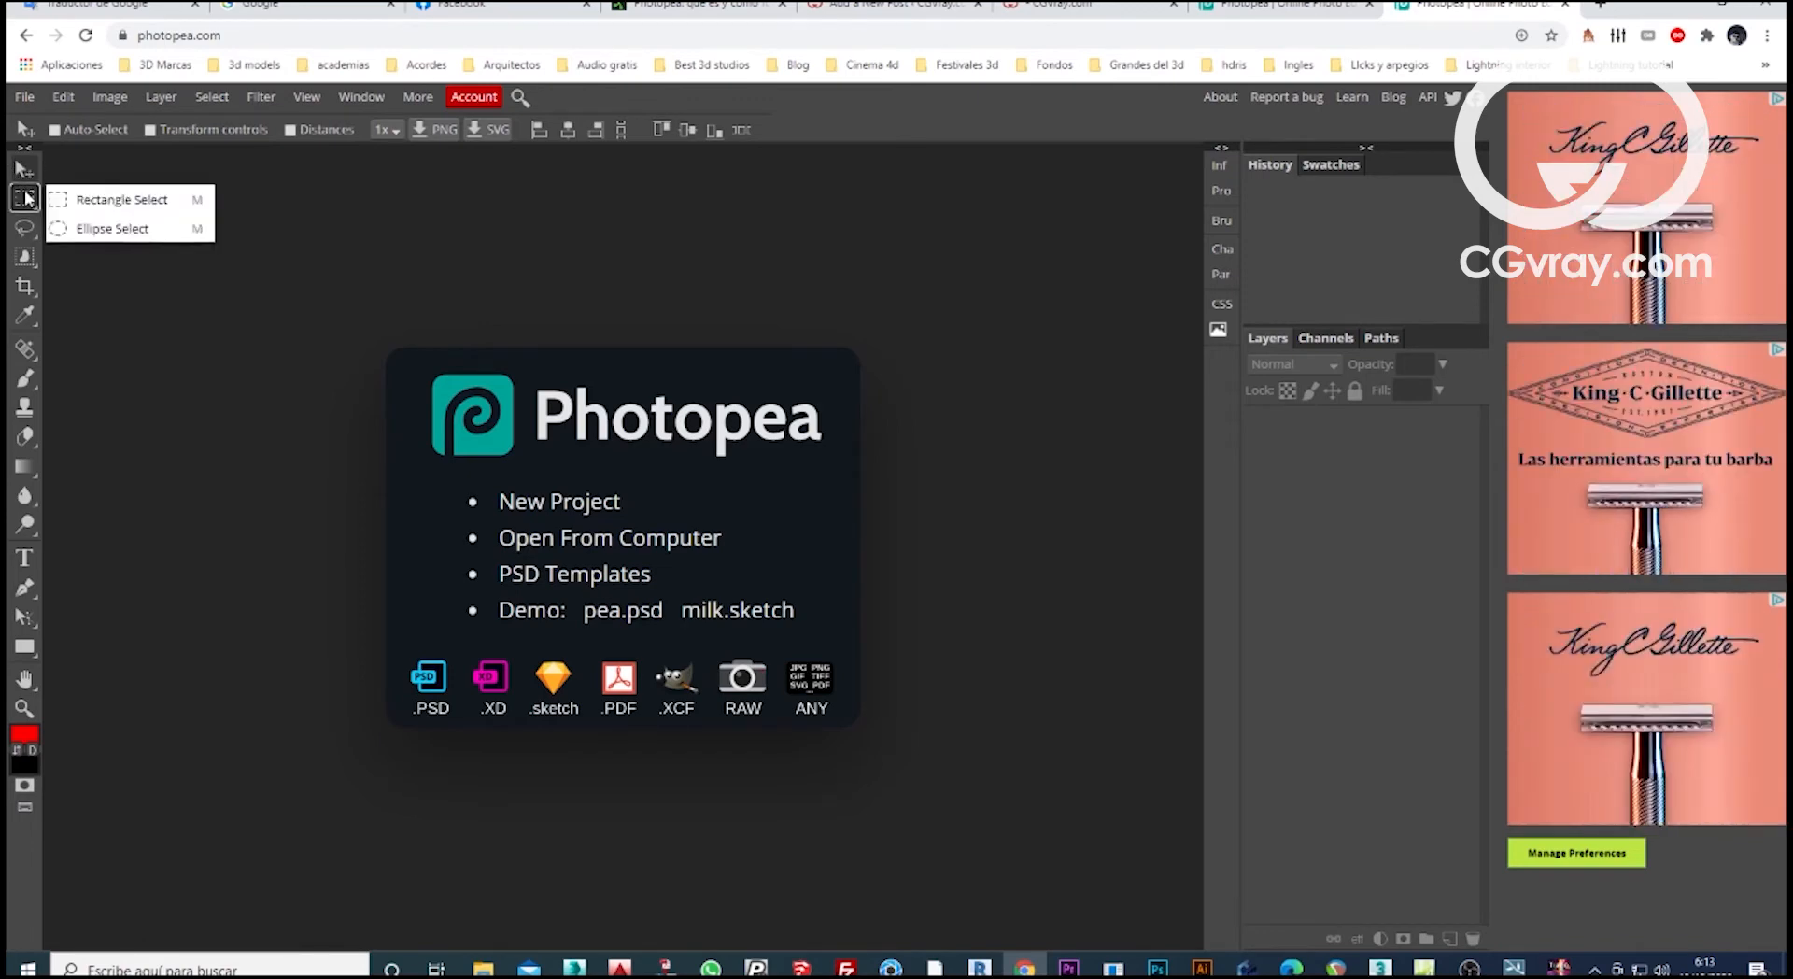
click(24, 228)
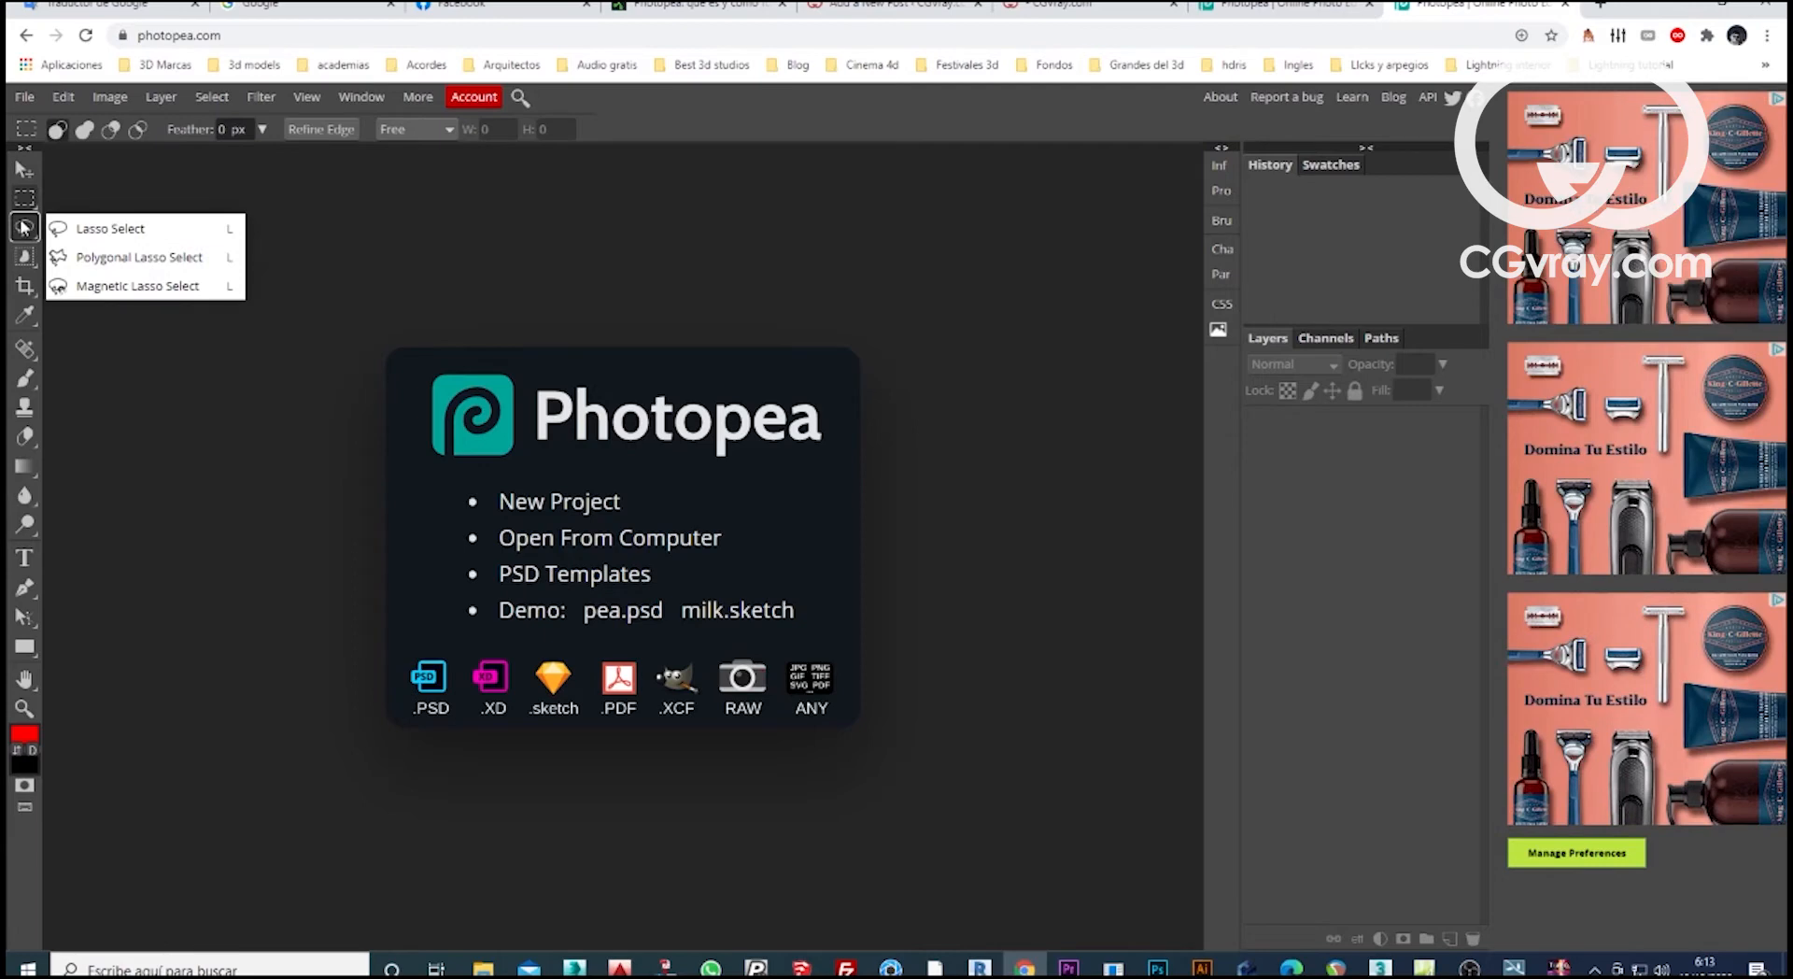
click(22, 258)
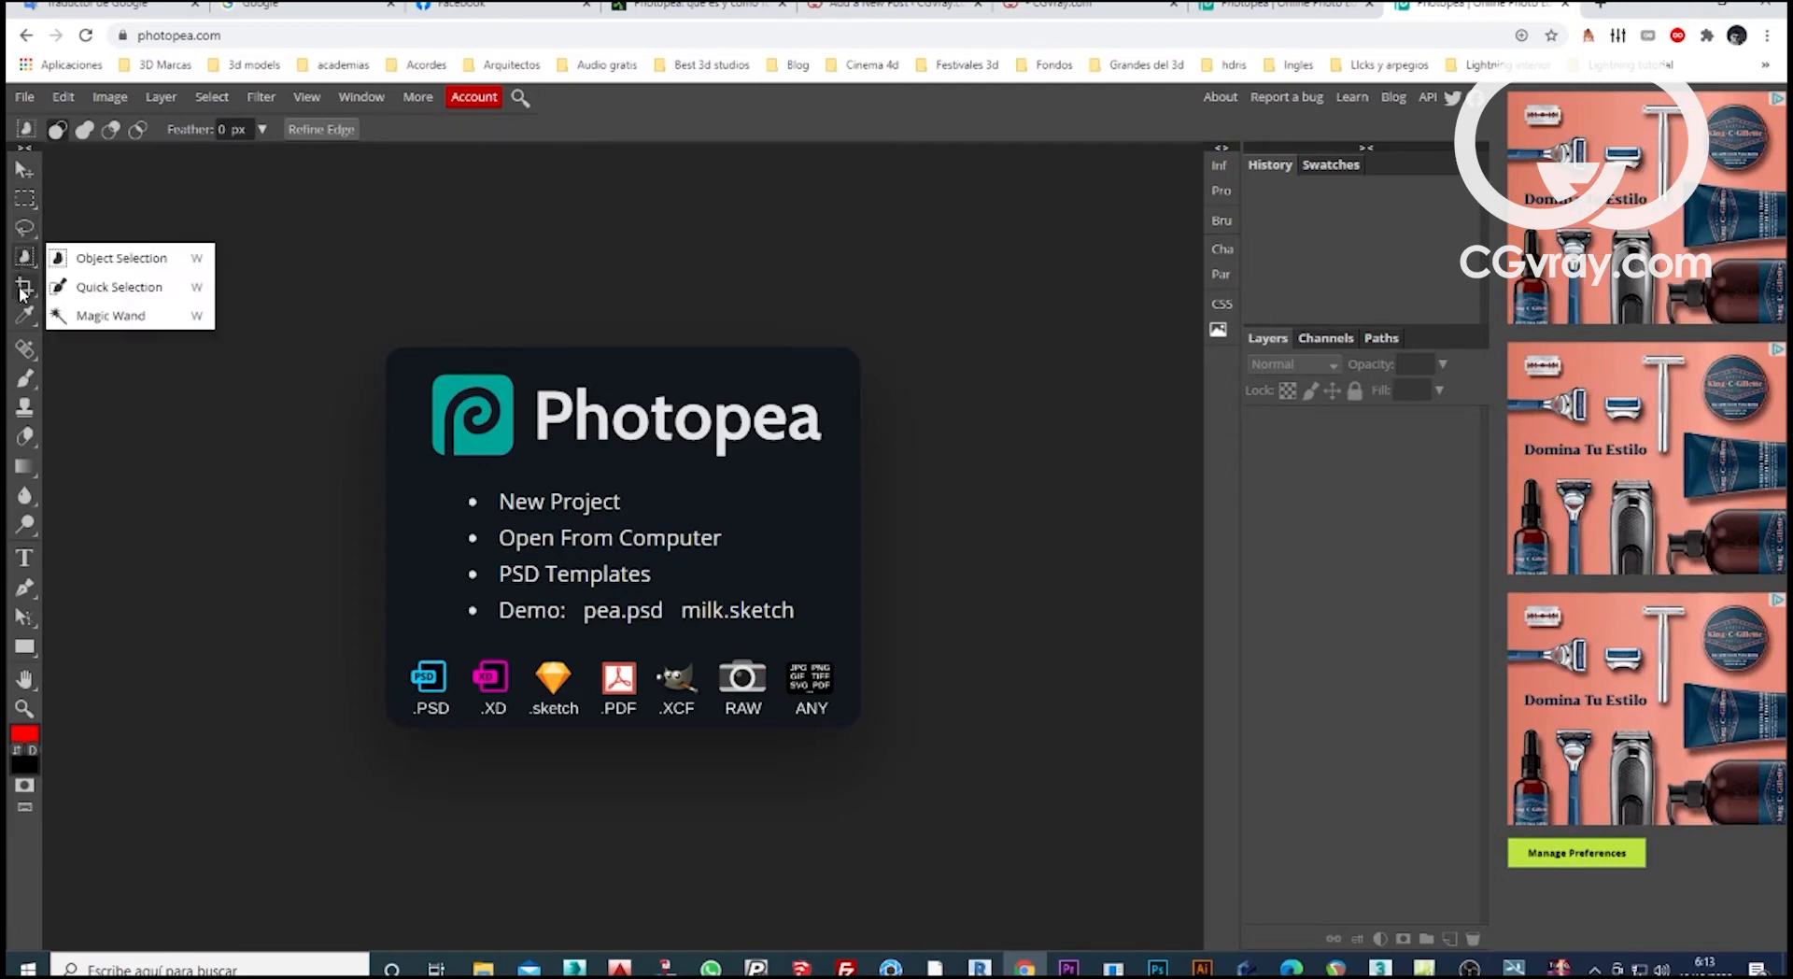
click(22, 288)
click(23, 318)
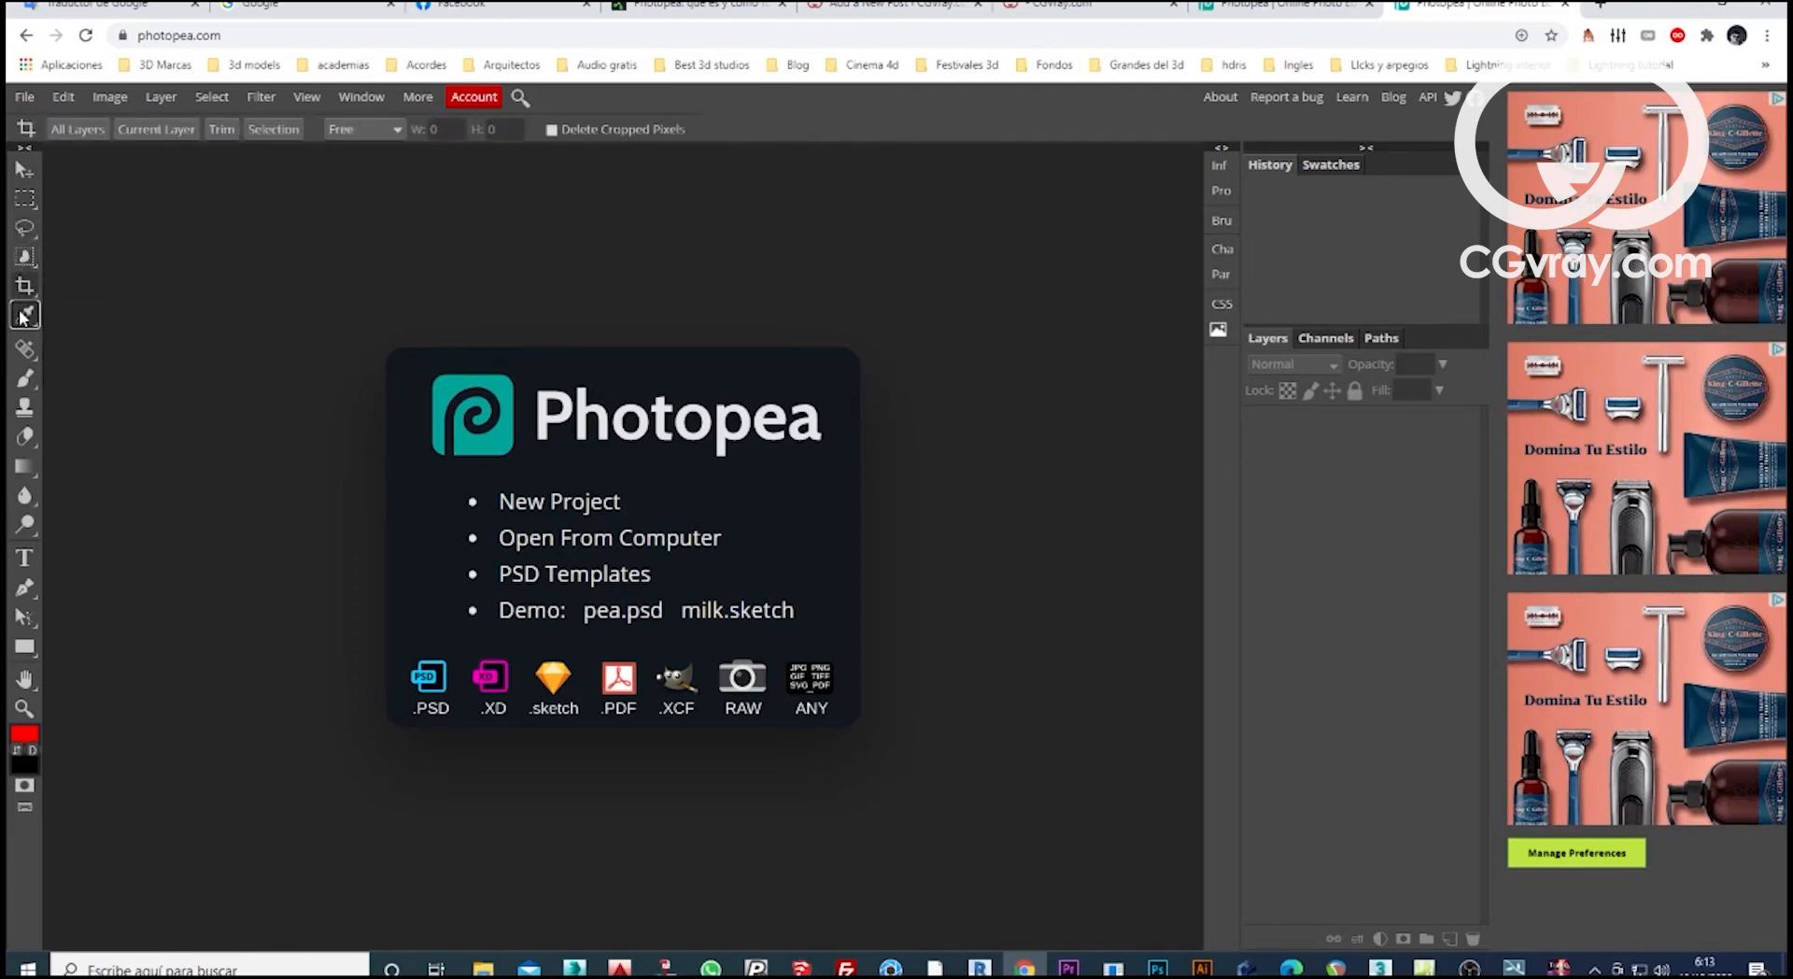
Examine the retouching and drawing tools, from healing brush, brush, clone stamp and eraser through gradient, blur and dodge to the pen.
click(25, 349)
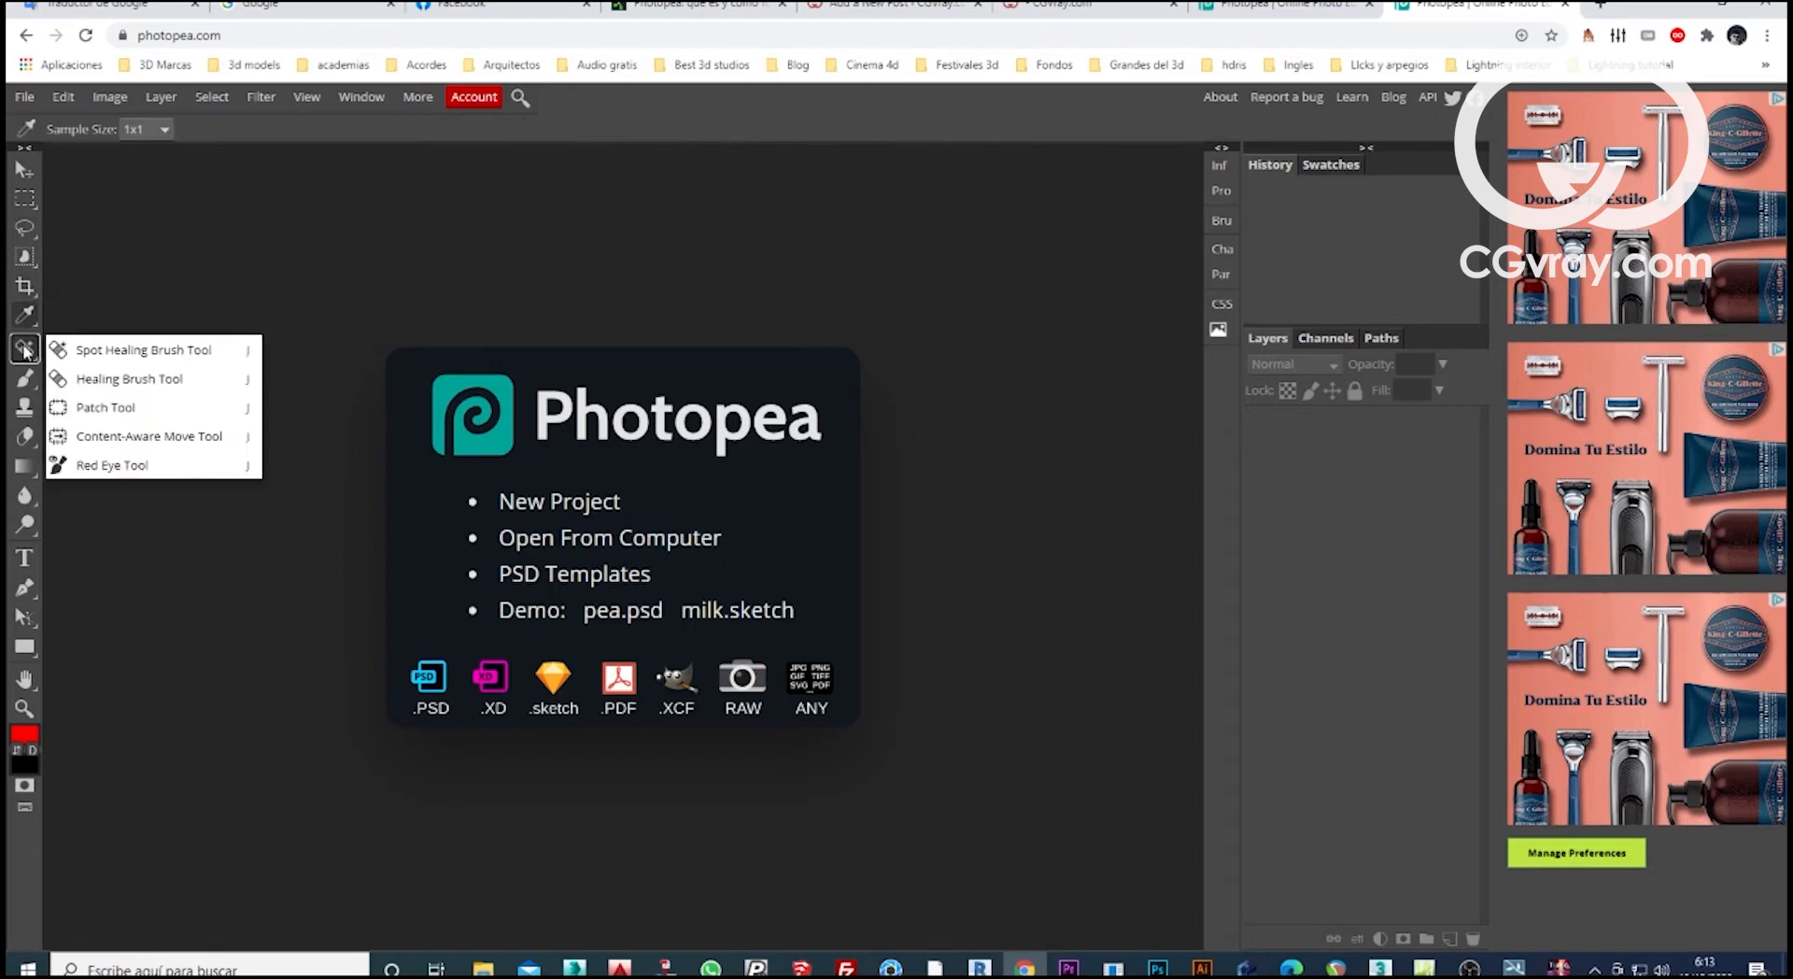
click(26, 378)
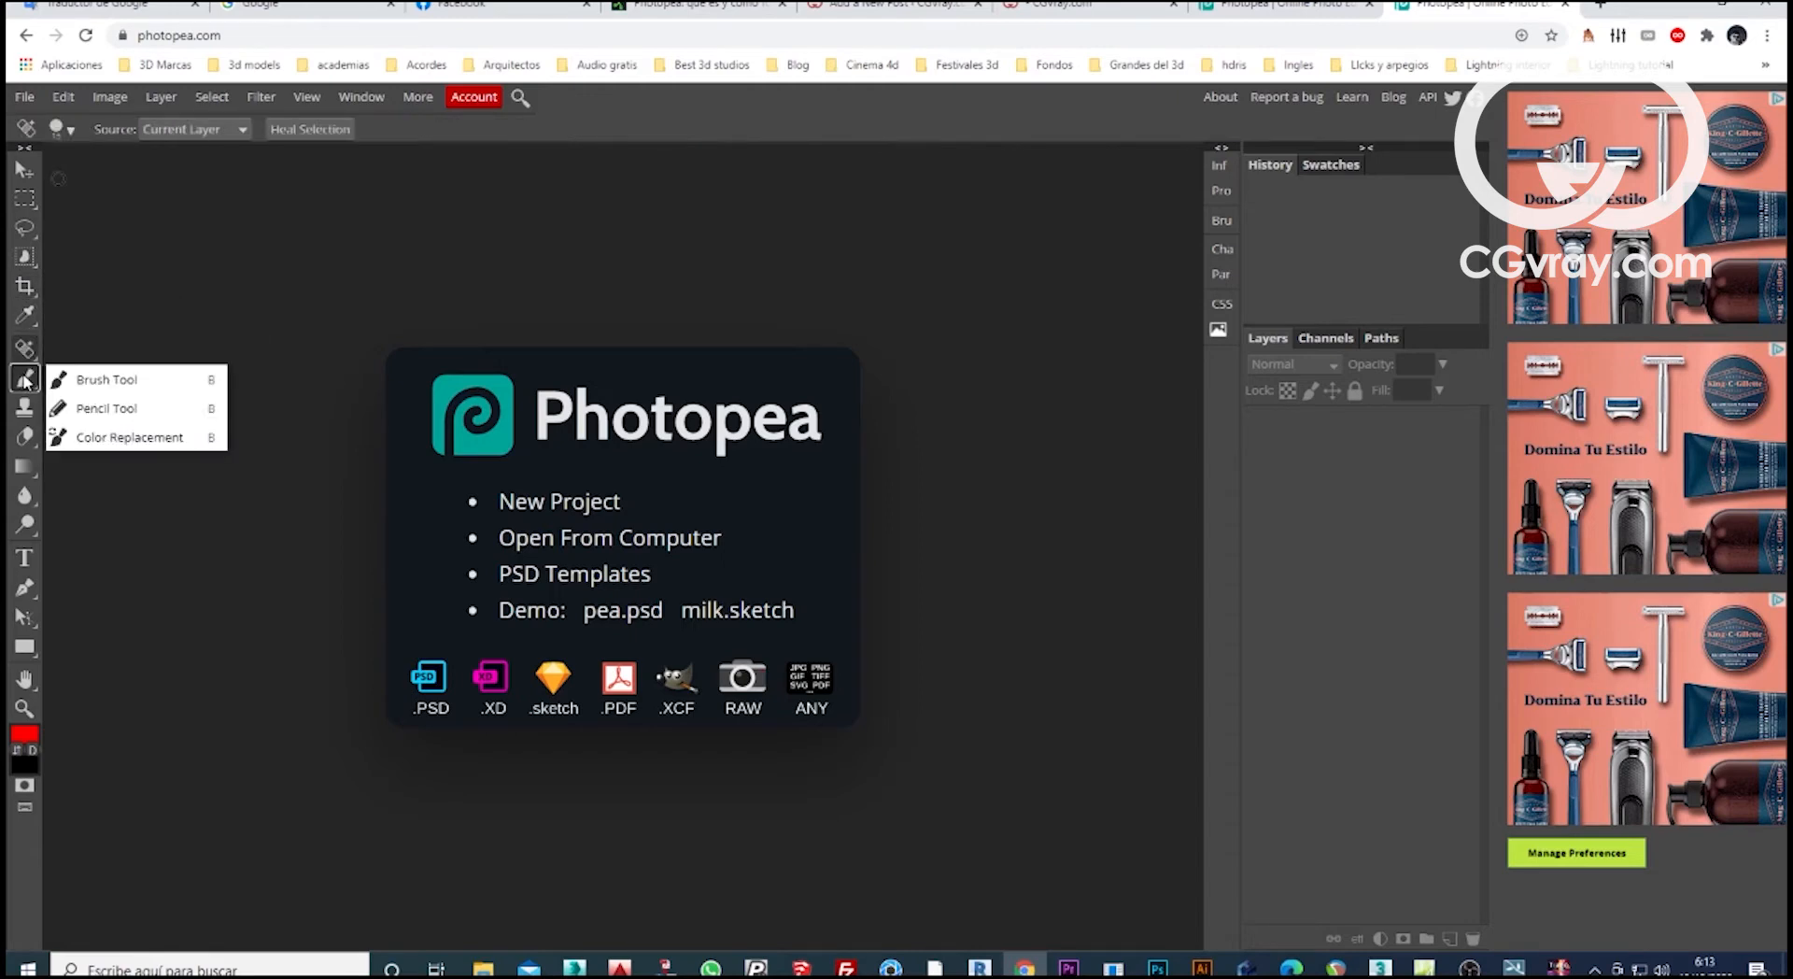
click(26, 408)
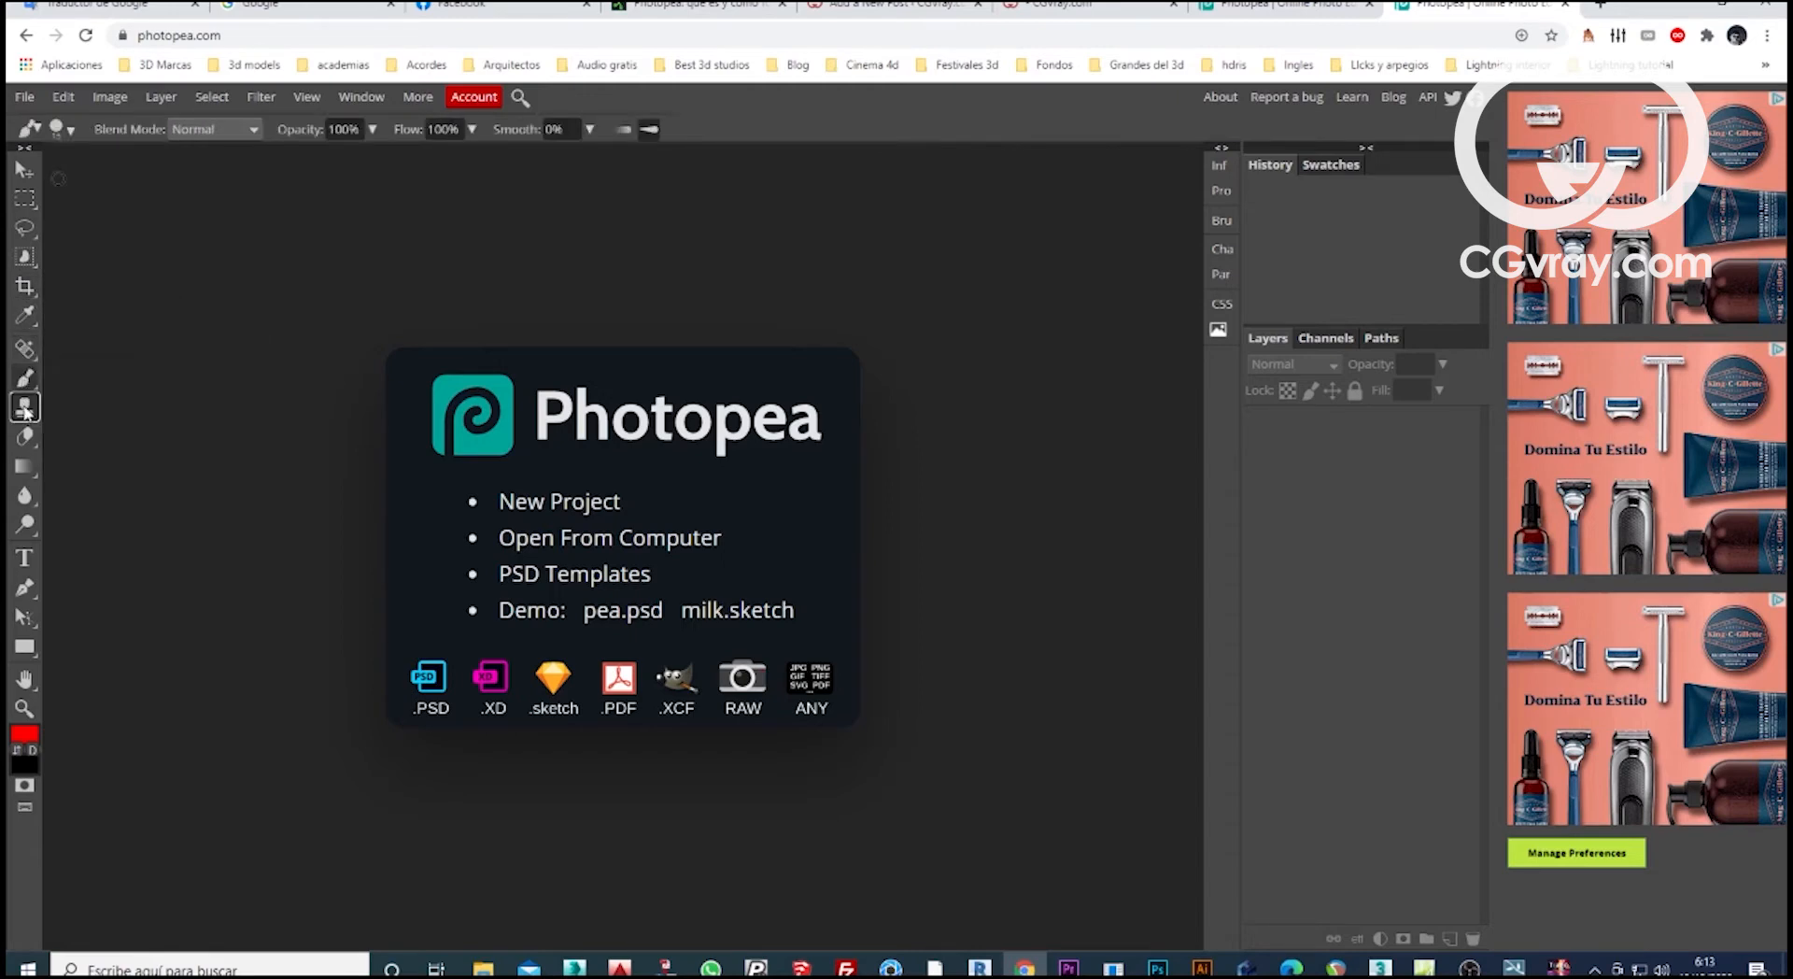
click(22, 439)
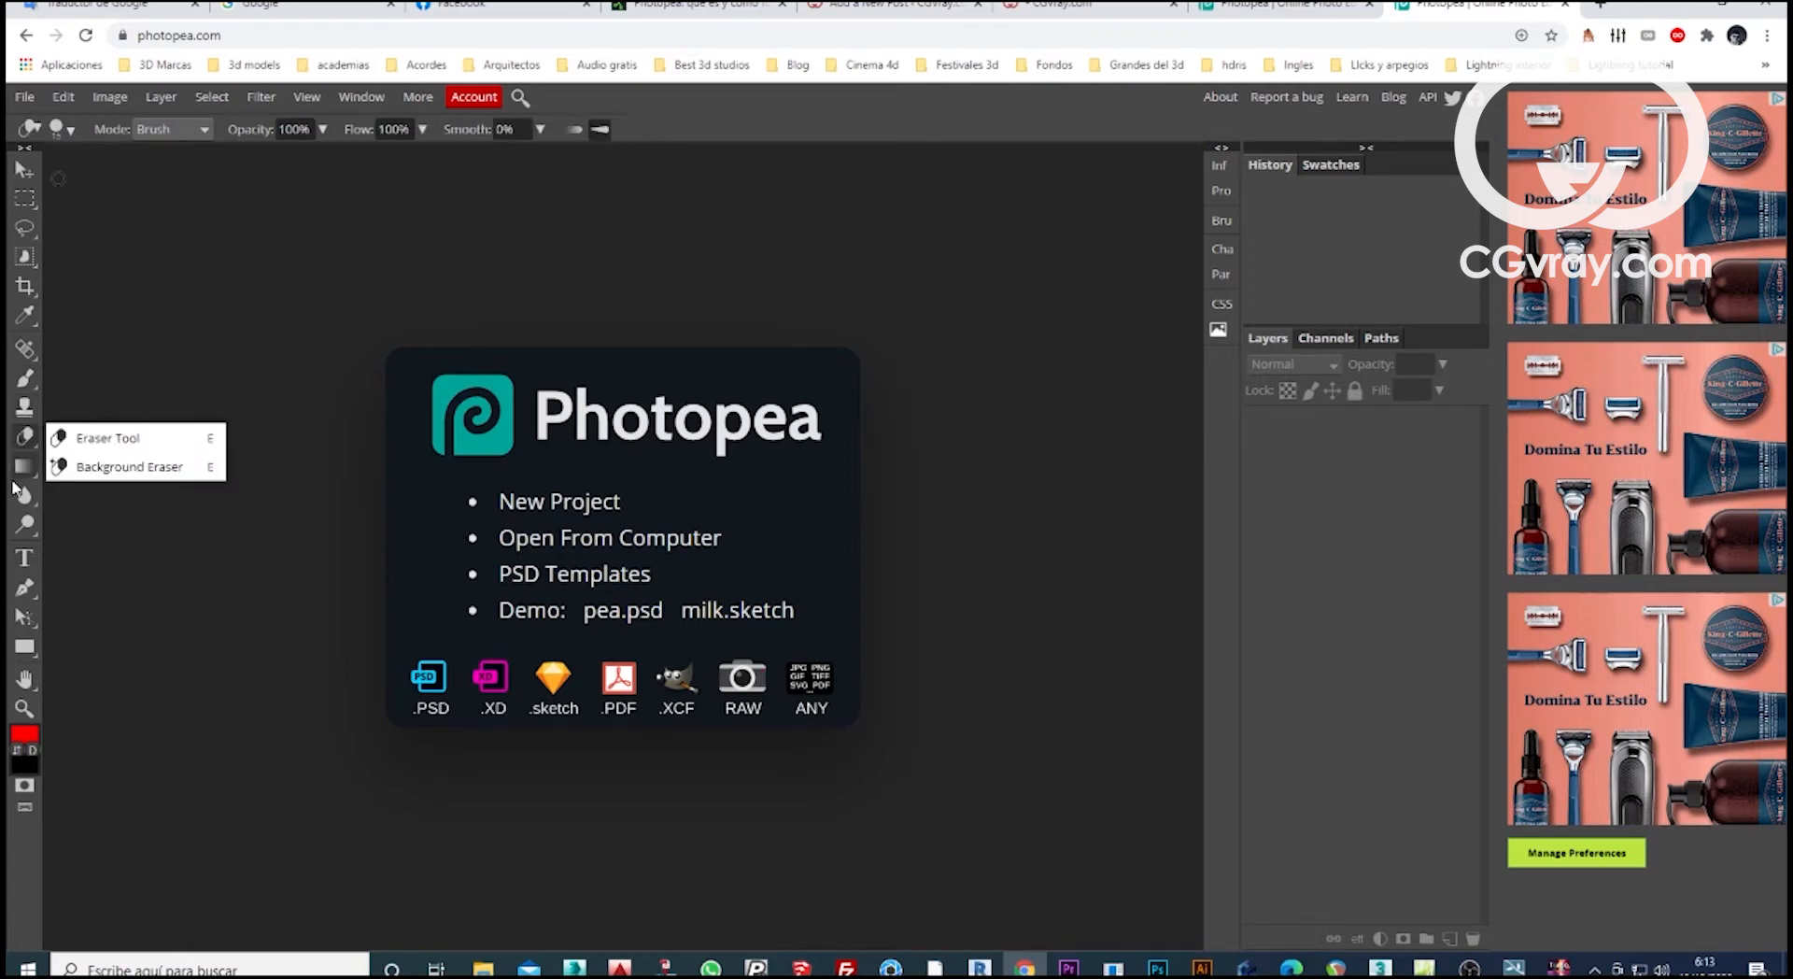
click(24, 468)
click(21, 498)
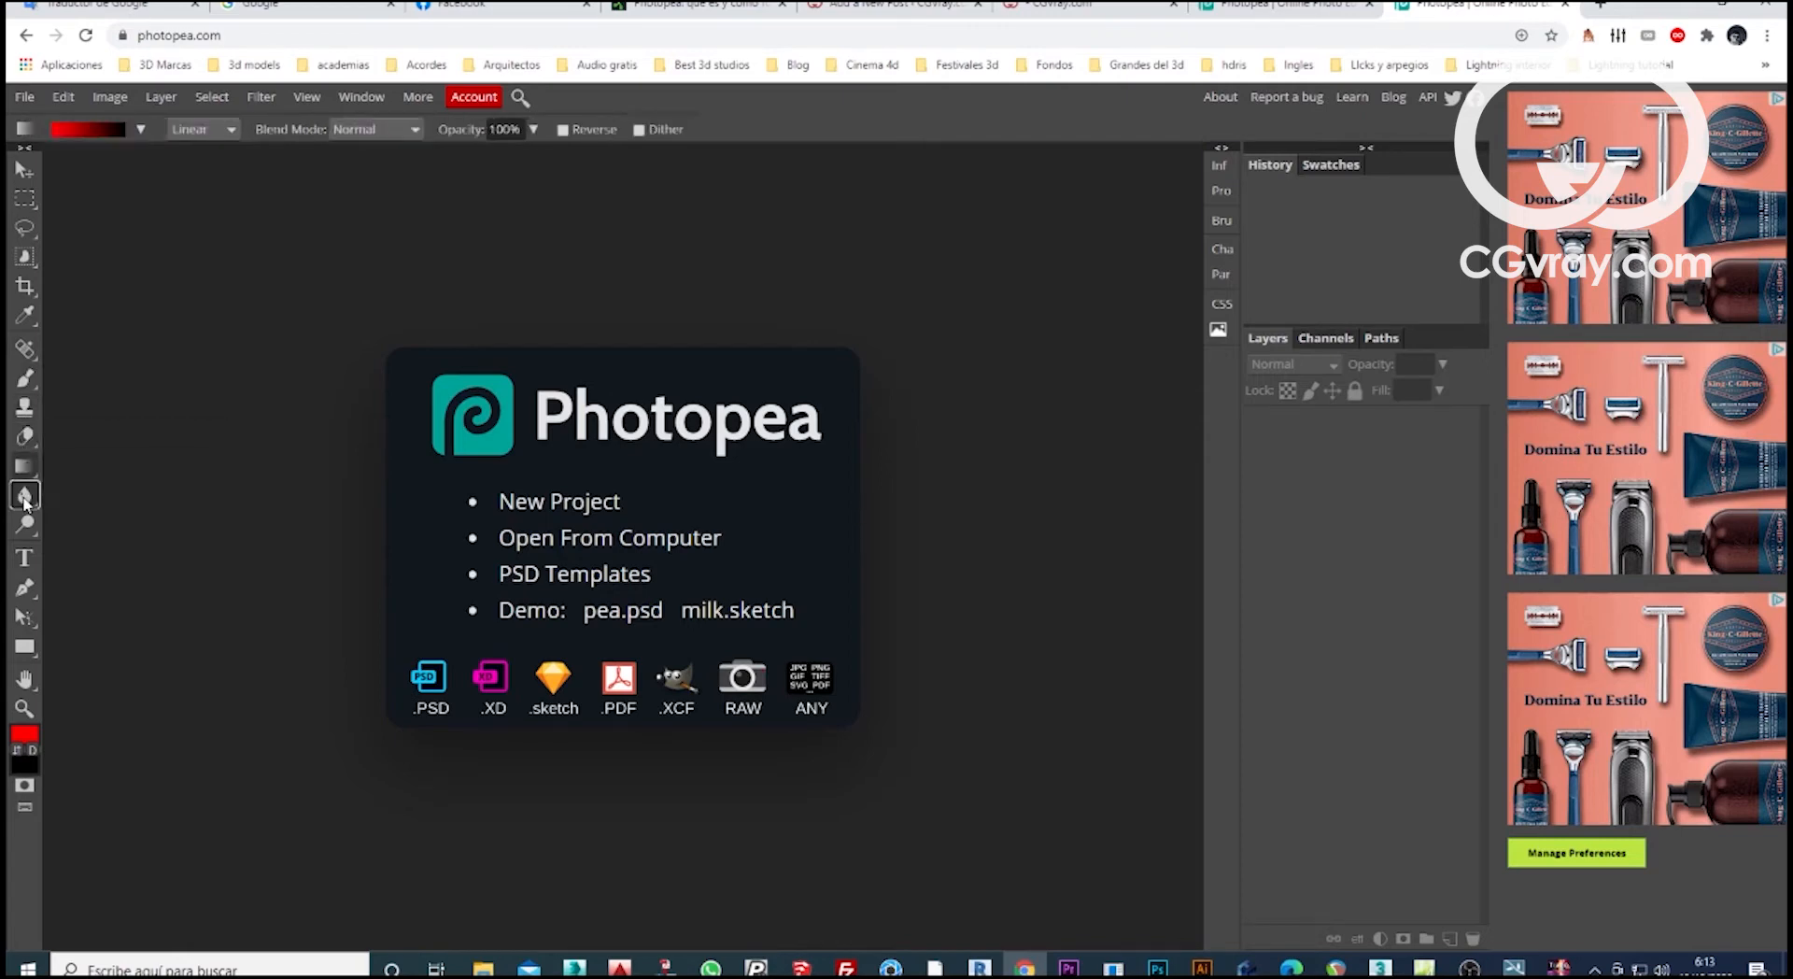
click(23, 527)
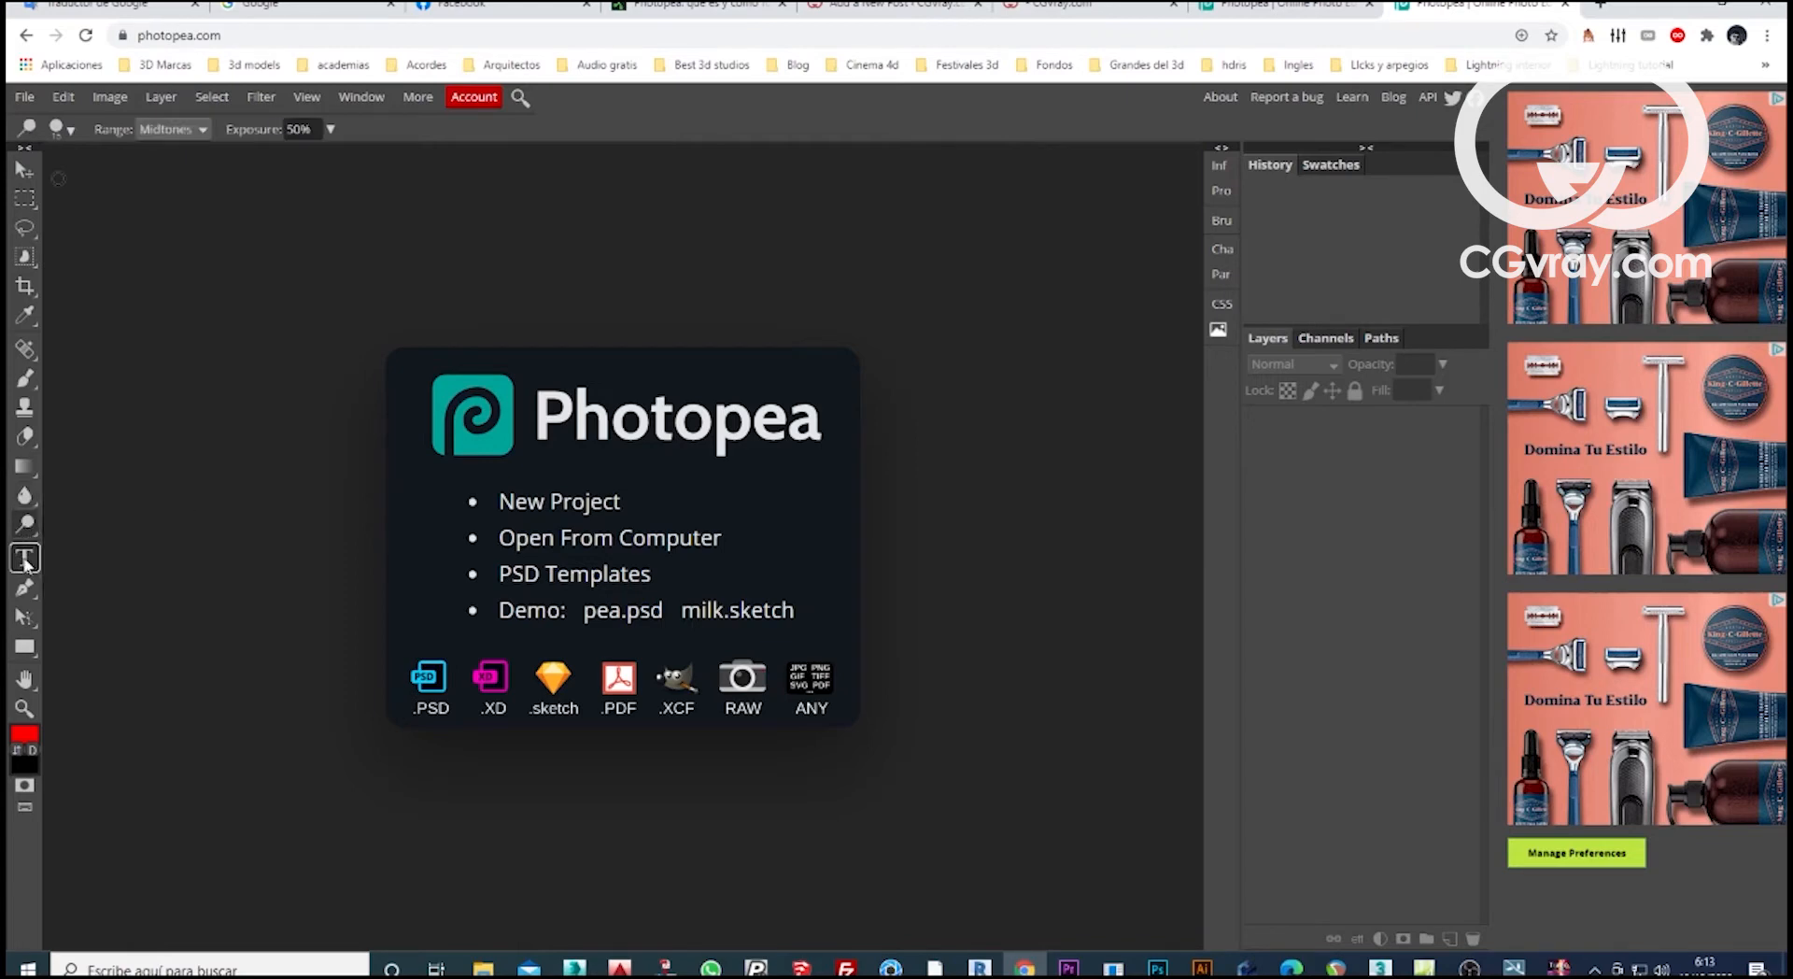
click(24, 588)
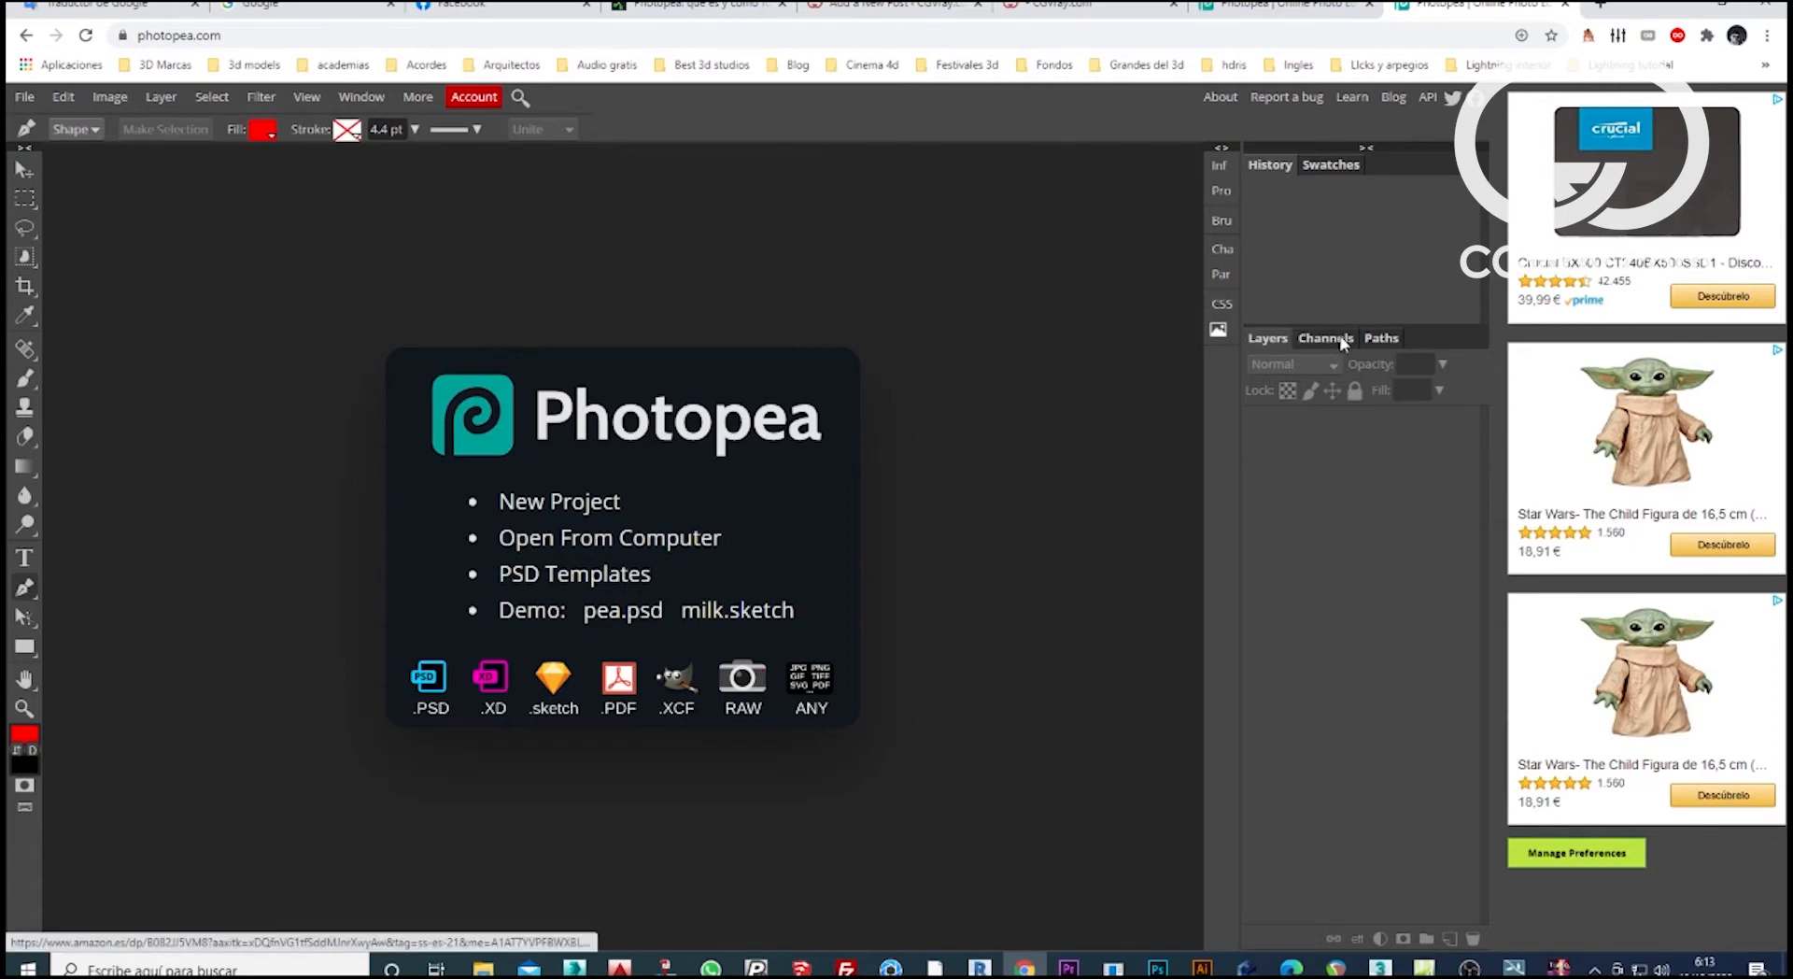
Review the paths, swatches, character, brush, paragraph, CSS and info settings available in the workspace.
click(1391, 342)
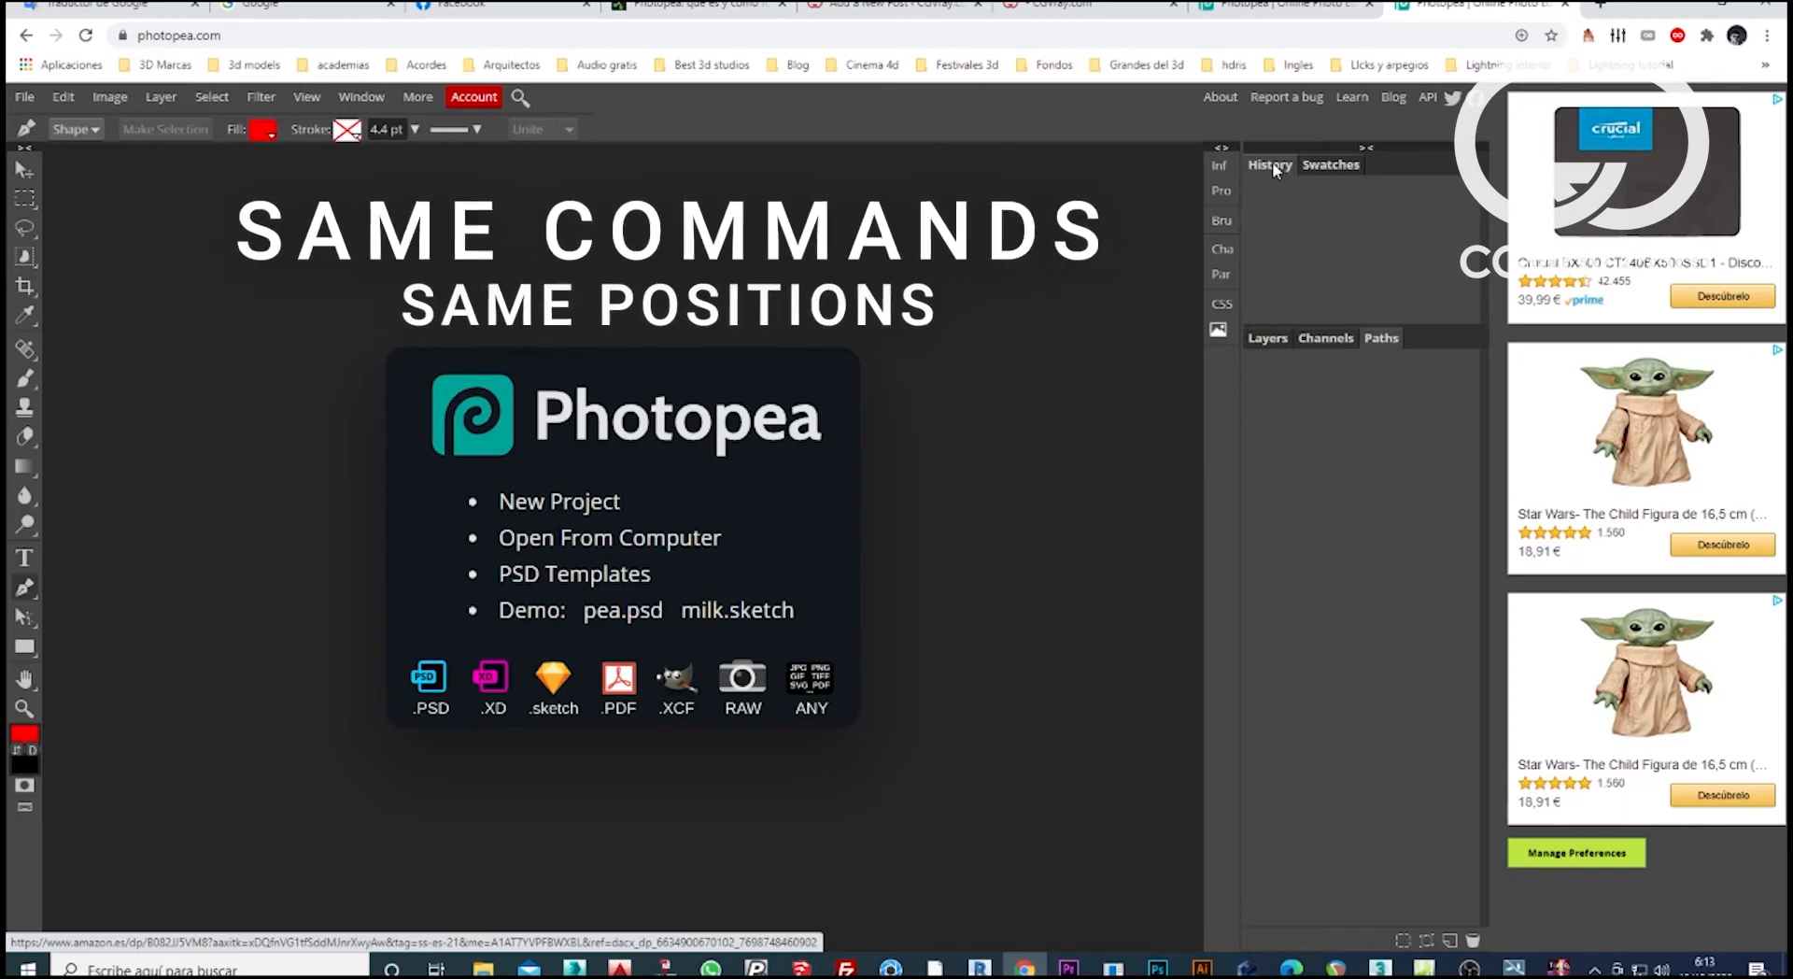
click(1331, 165)
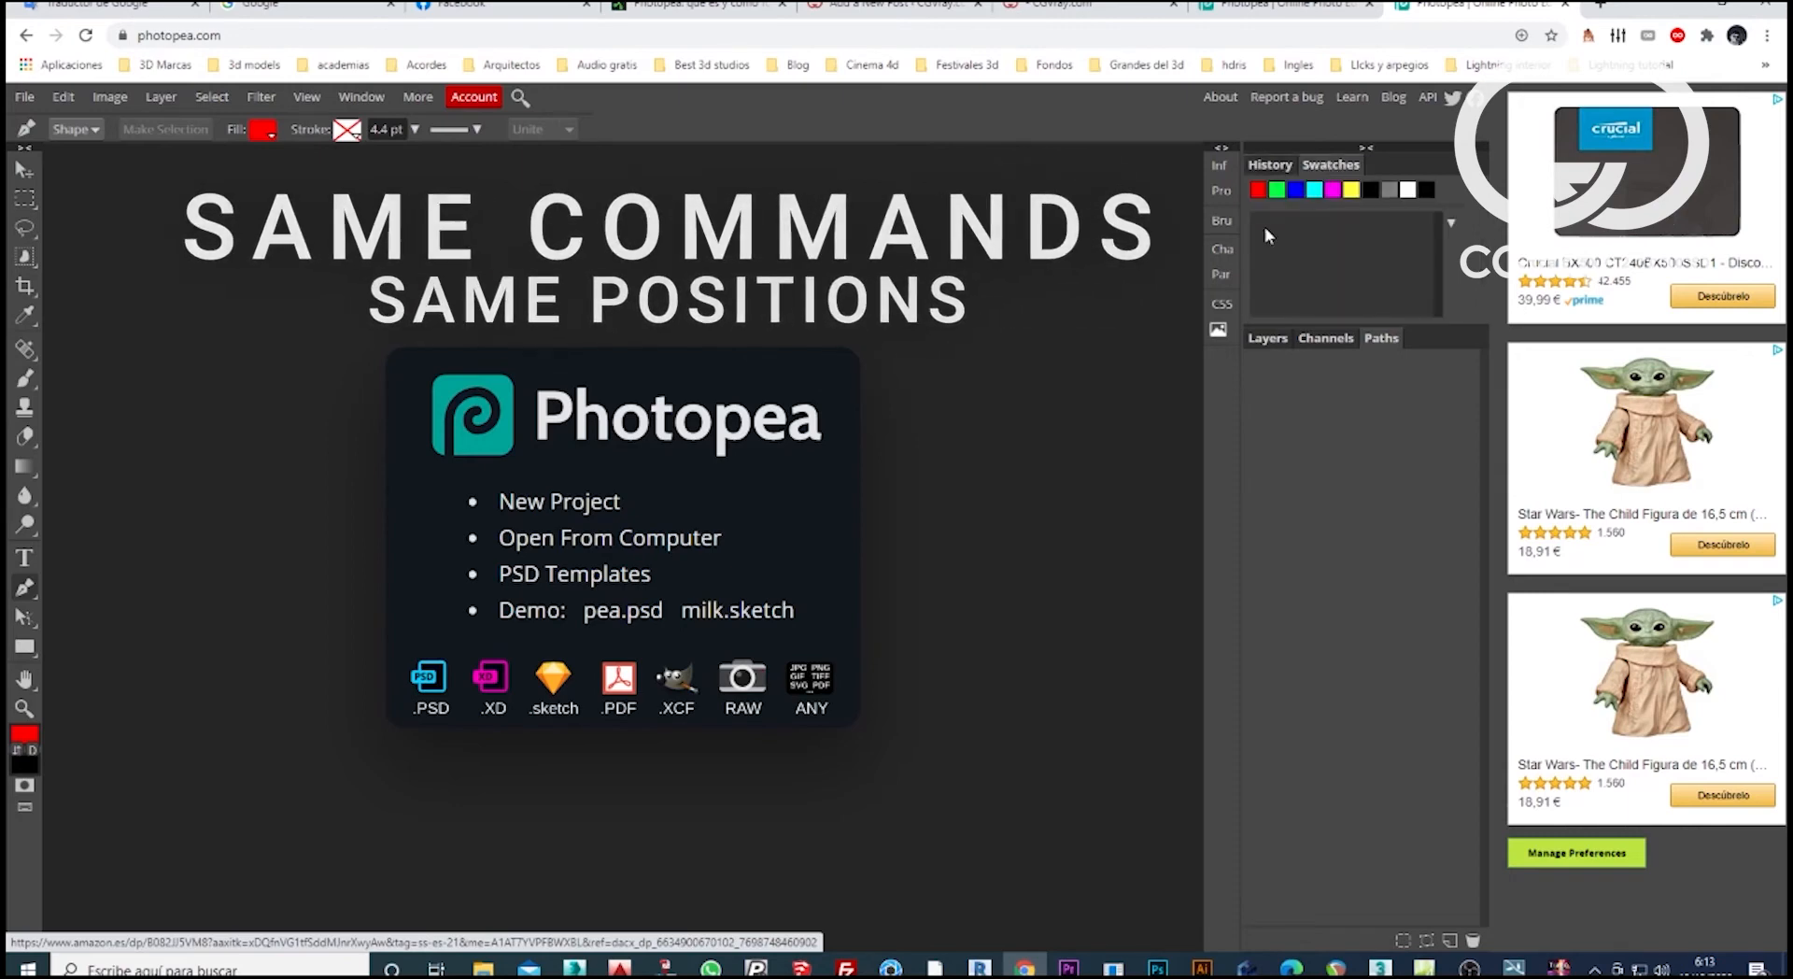
click(1223, 249)
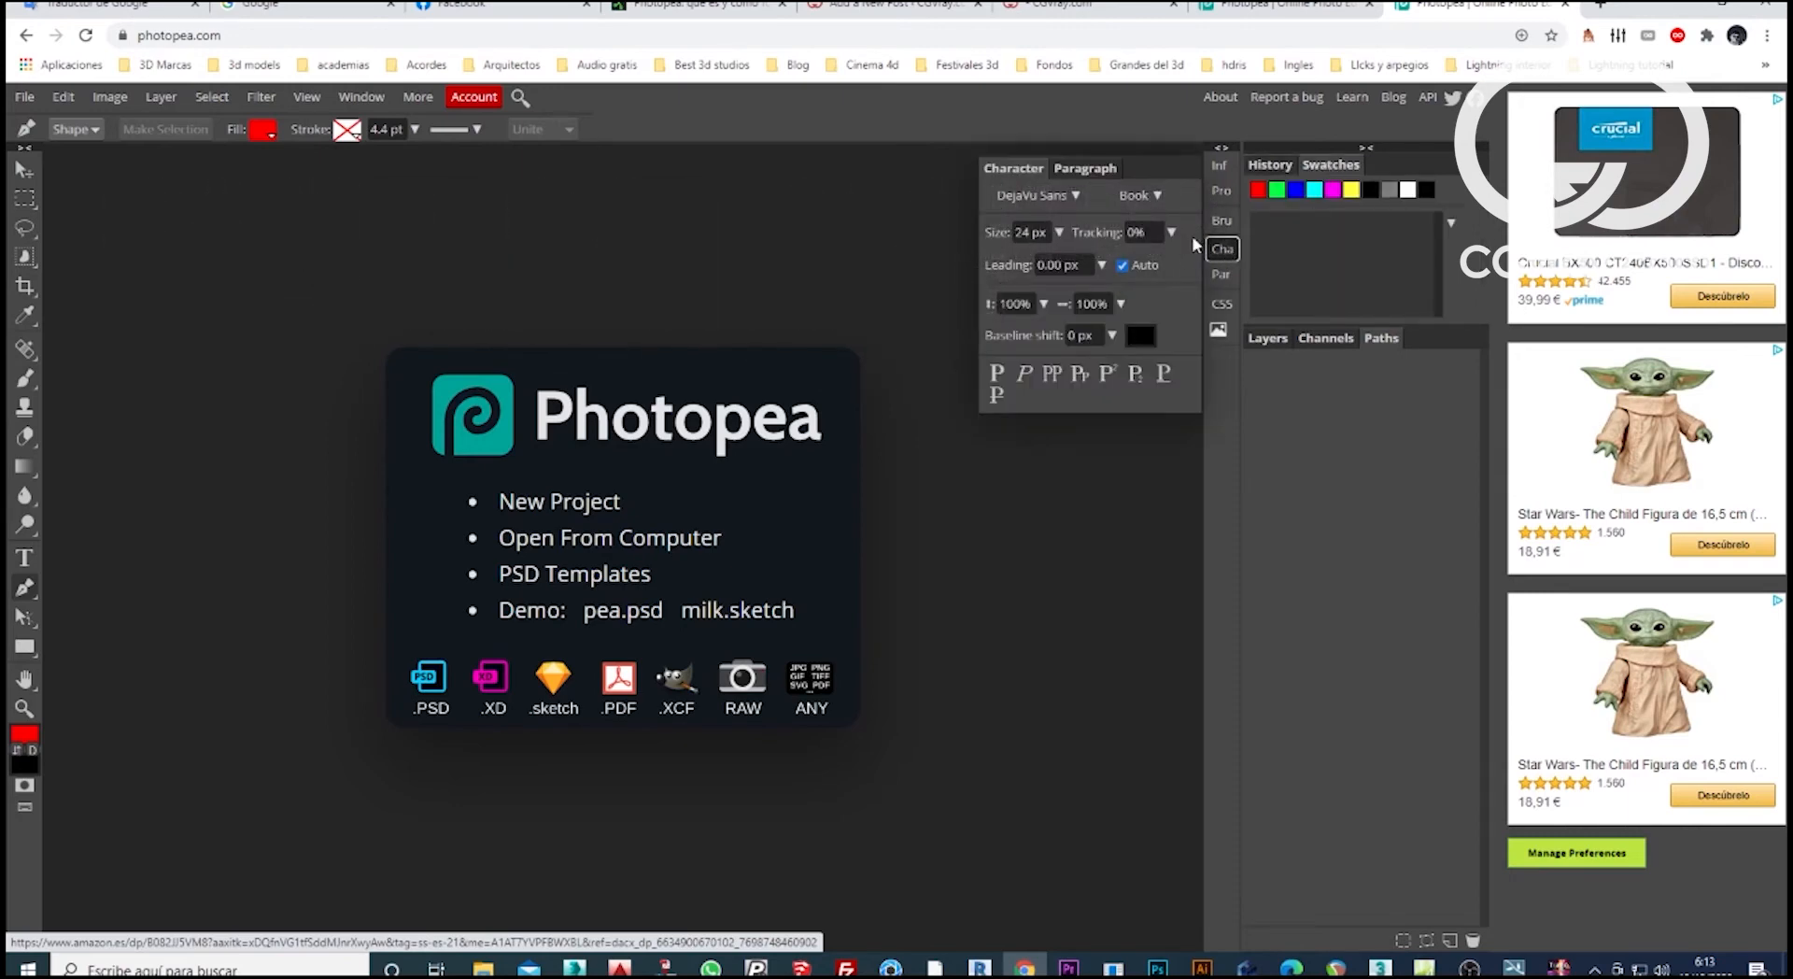
click(1221, 220)
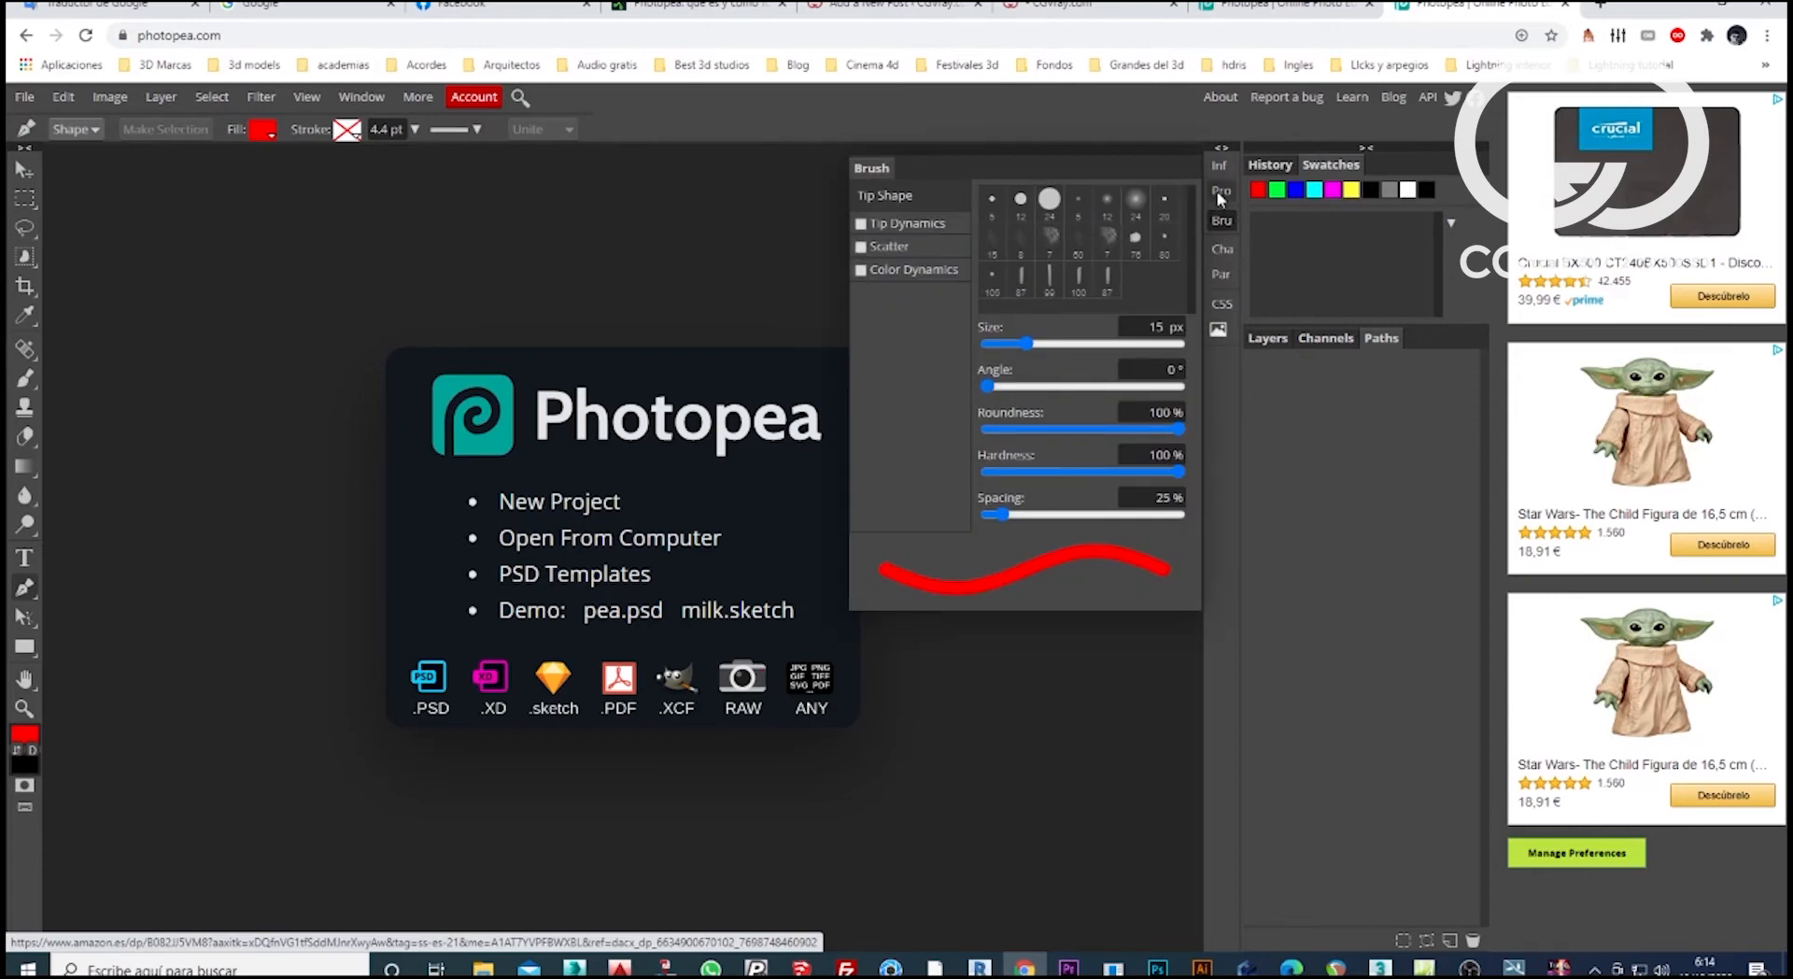
click(1222, 276)
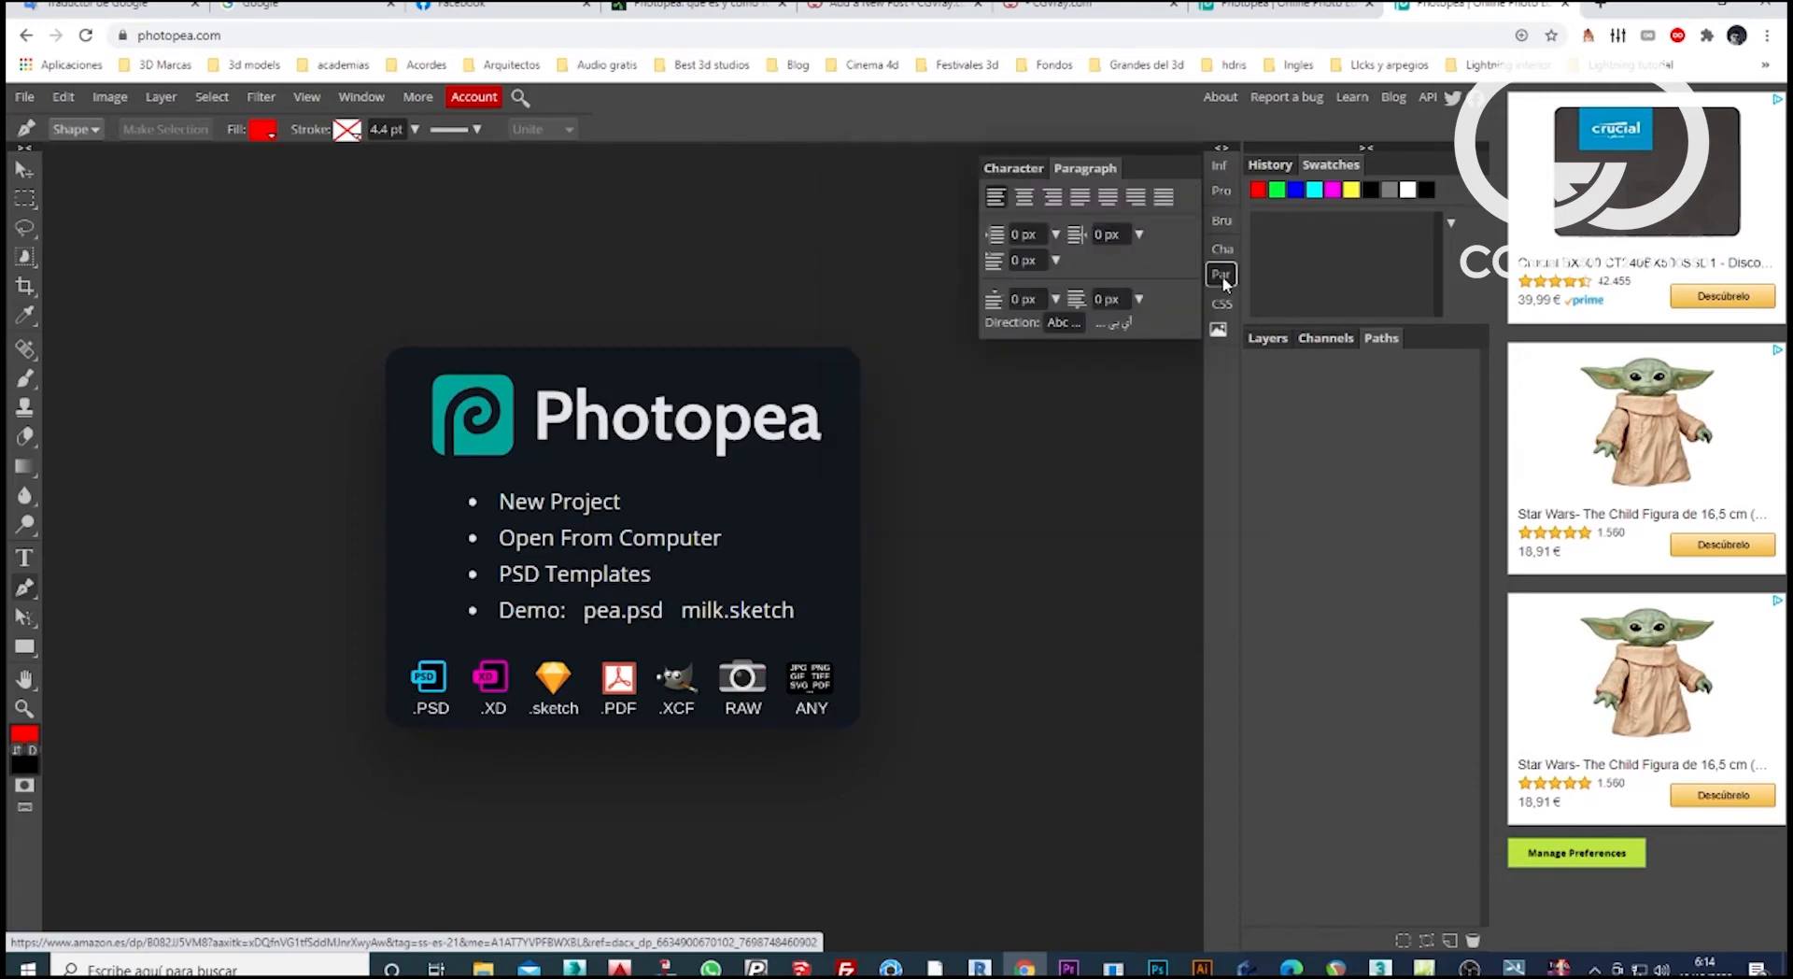
click(1218, 304)
click(1220, 166)
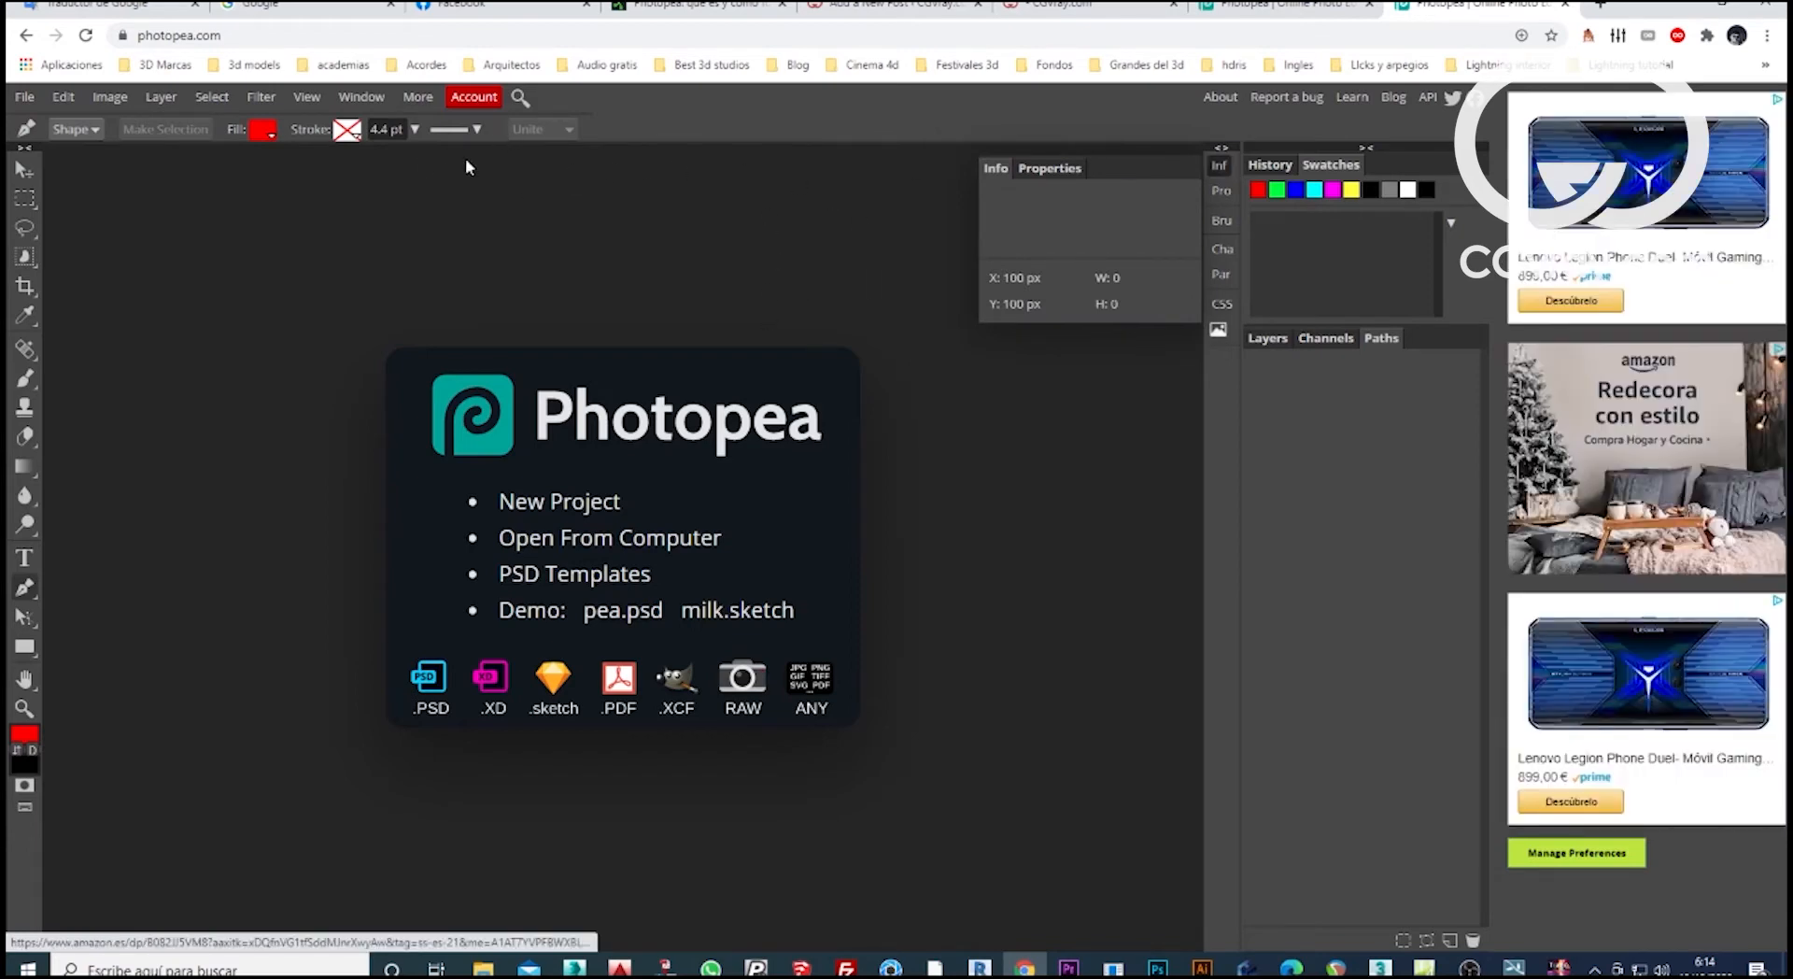
Start a new project and choose White as its background.
click(25, 97)
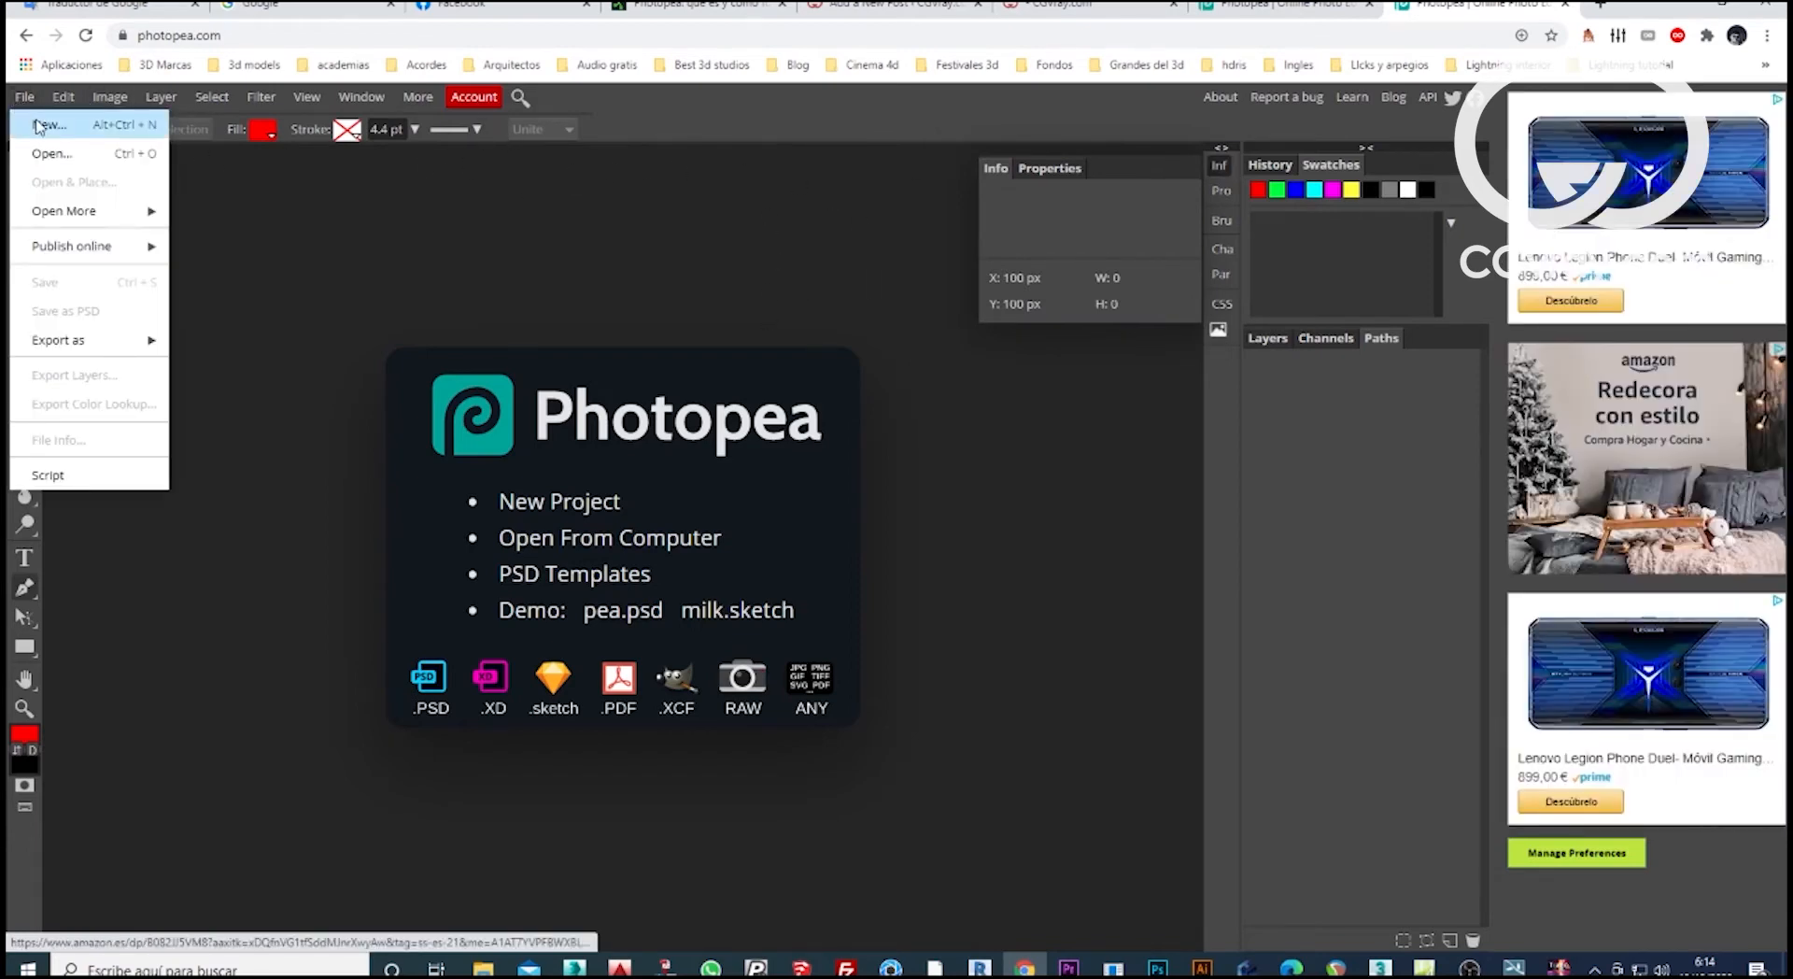
click(37, 126)
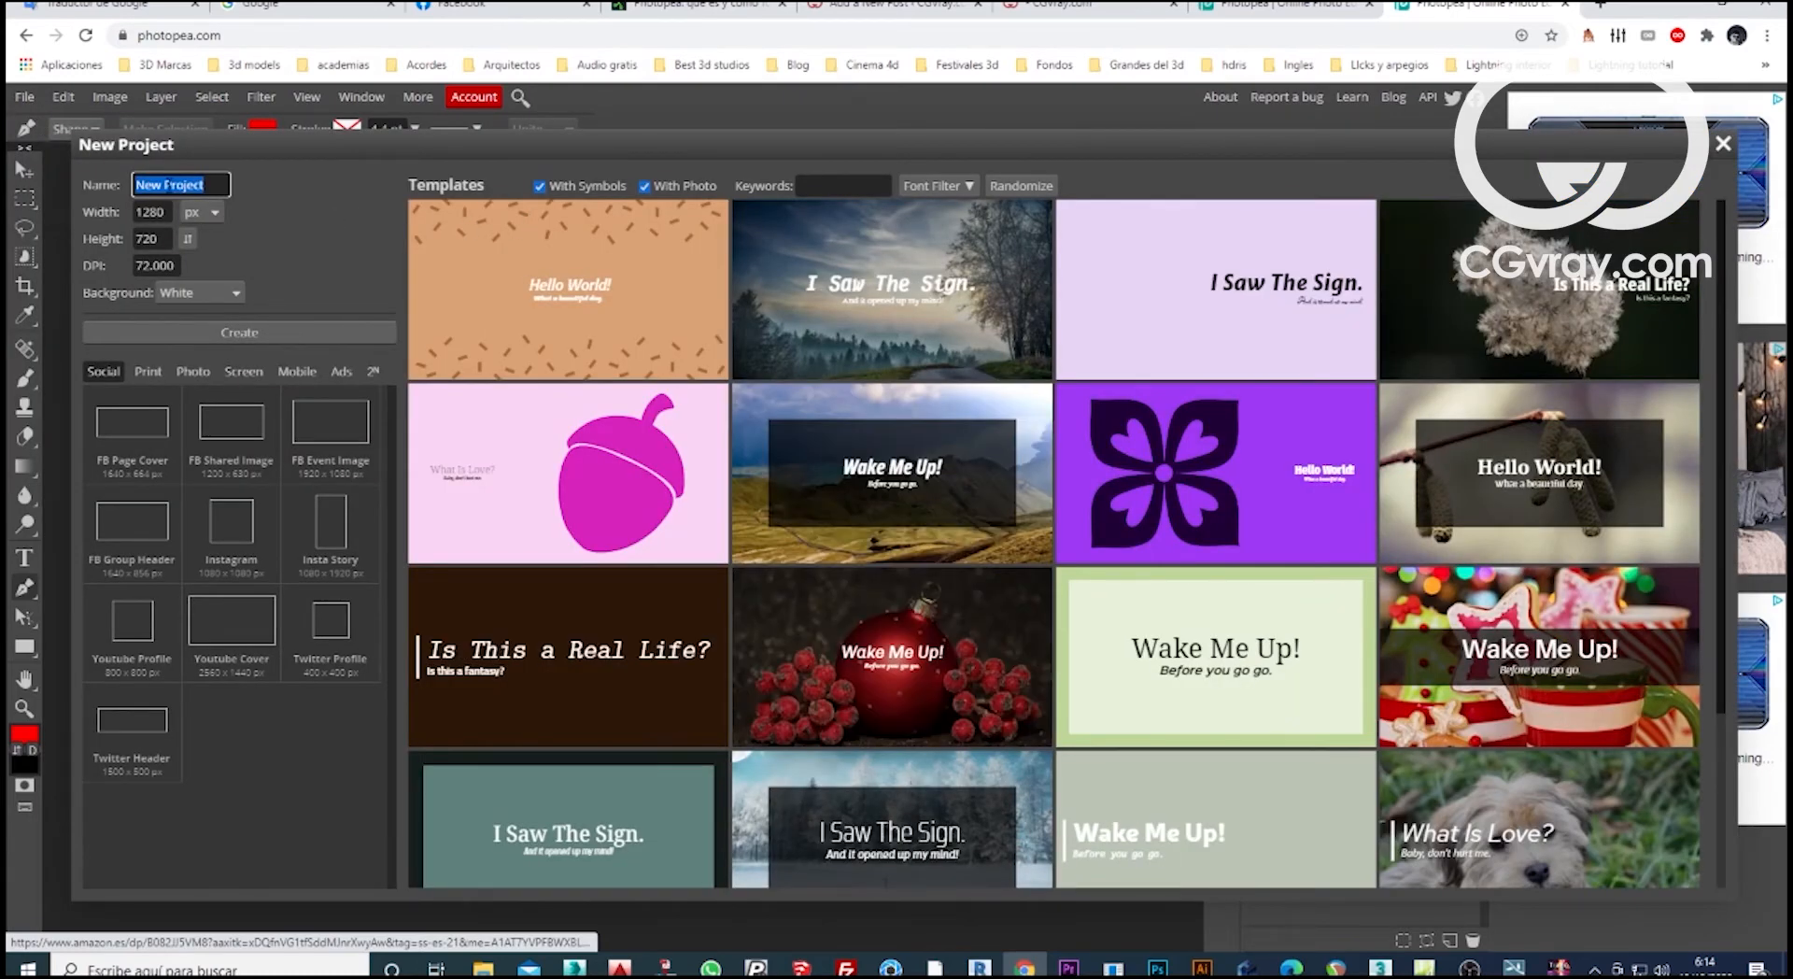
click(217, 296)
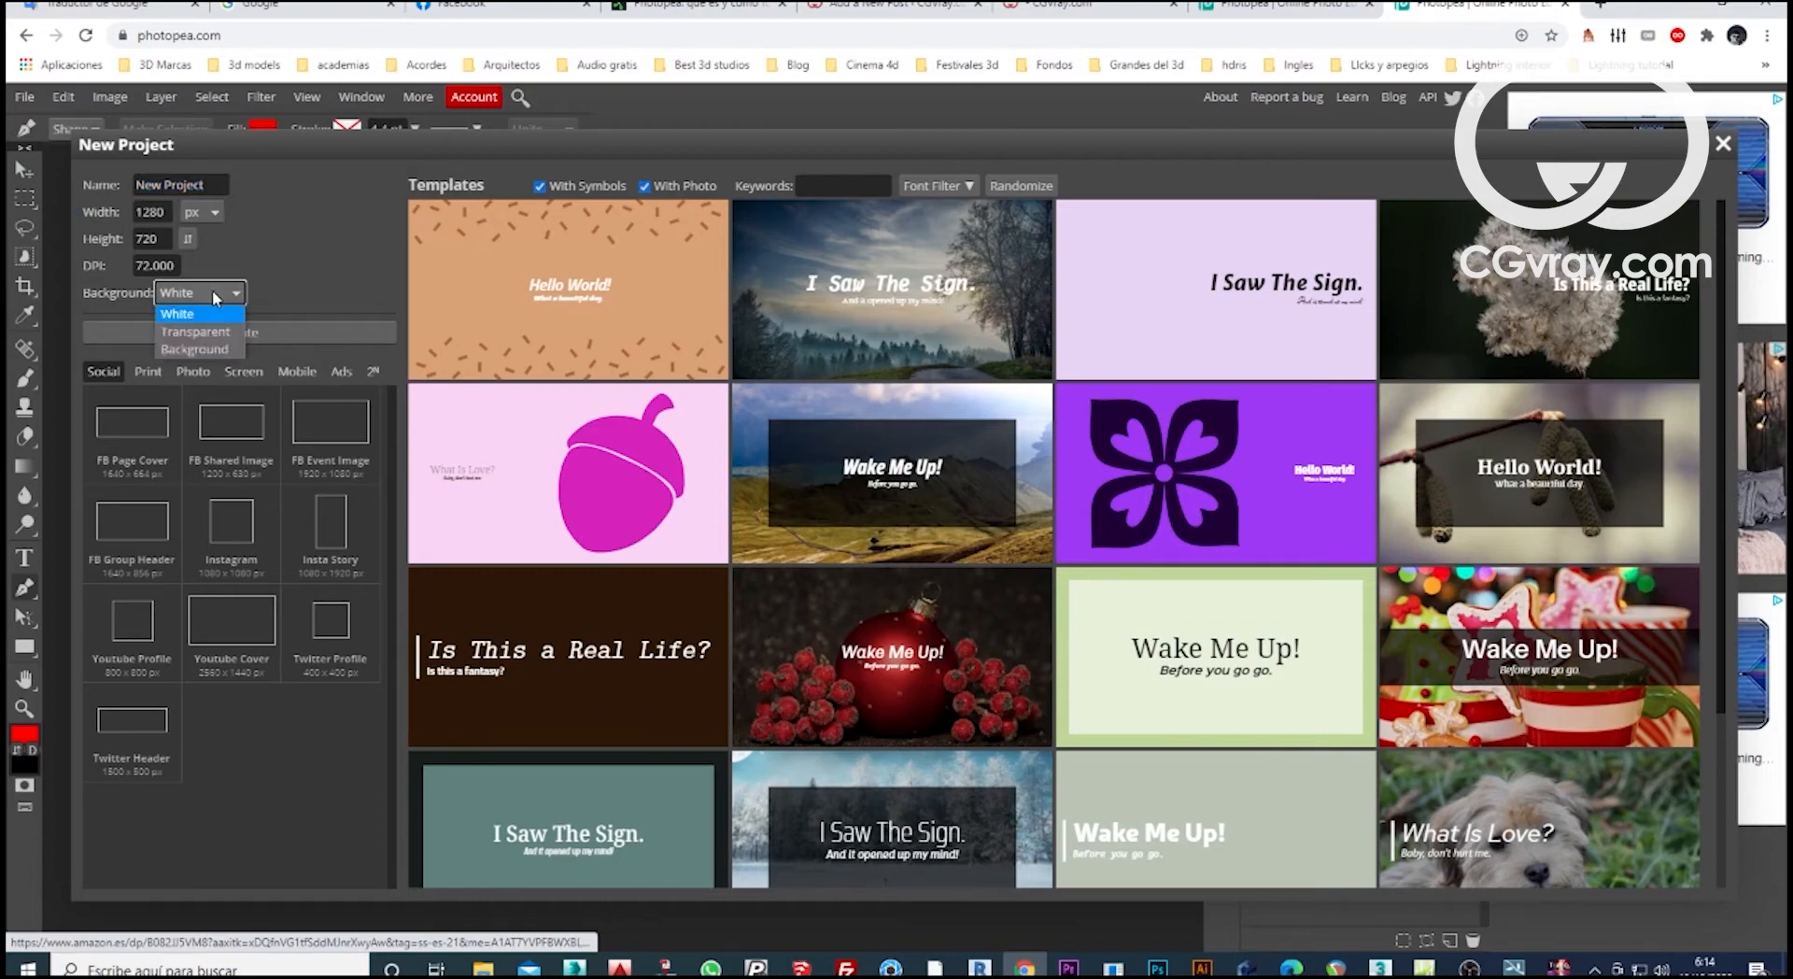
click(211, 315)
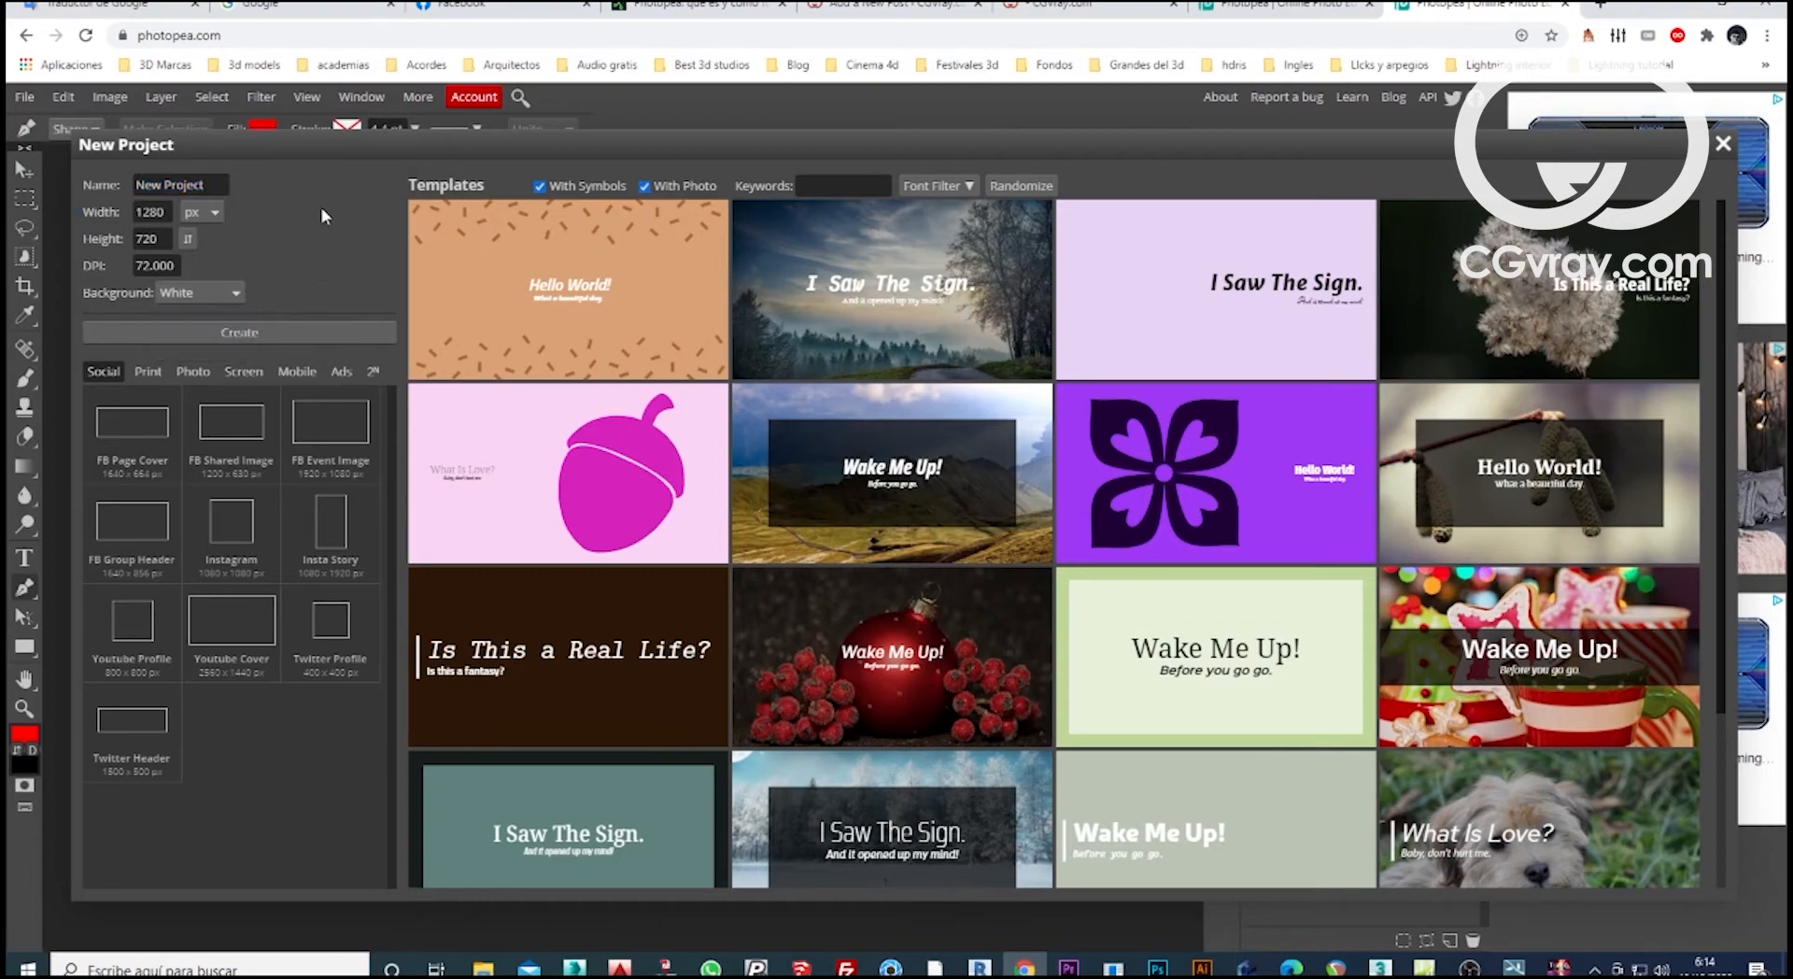
Browse the Photo, Screen, Mobile and Ads size presets, and choose the 2560 x 1440 px Youtube Cover from the Social ones.
click(182, 374)
click(243, 372)
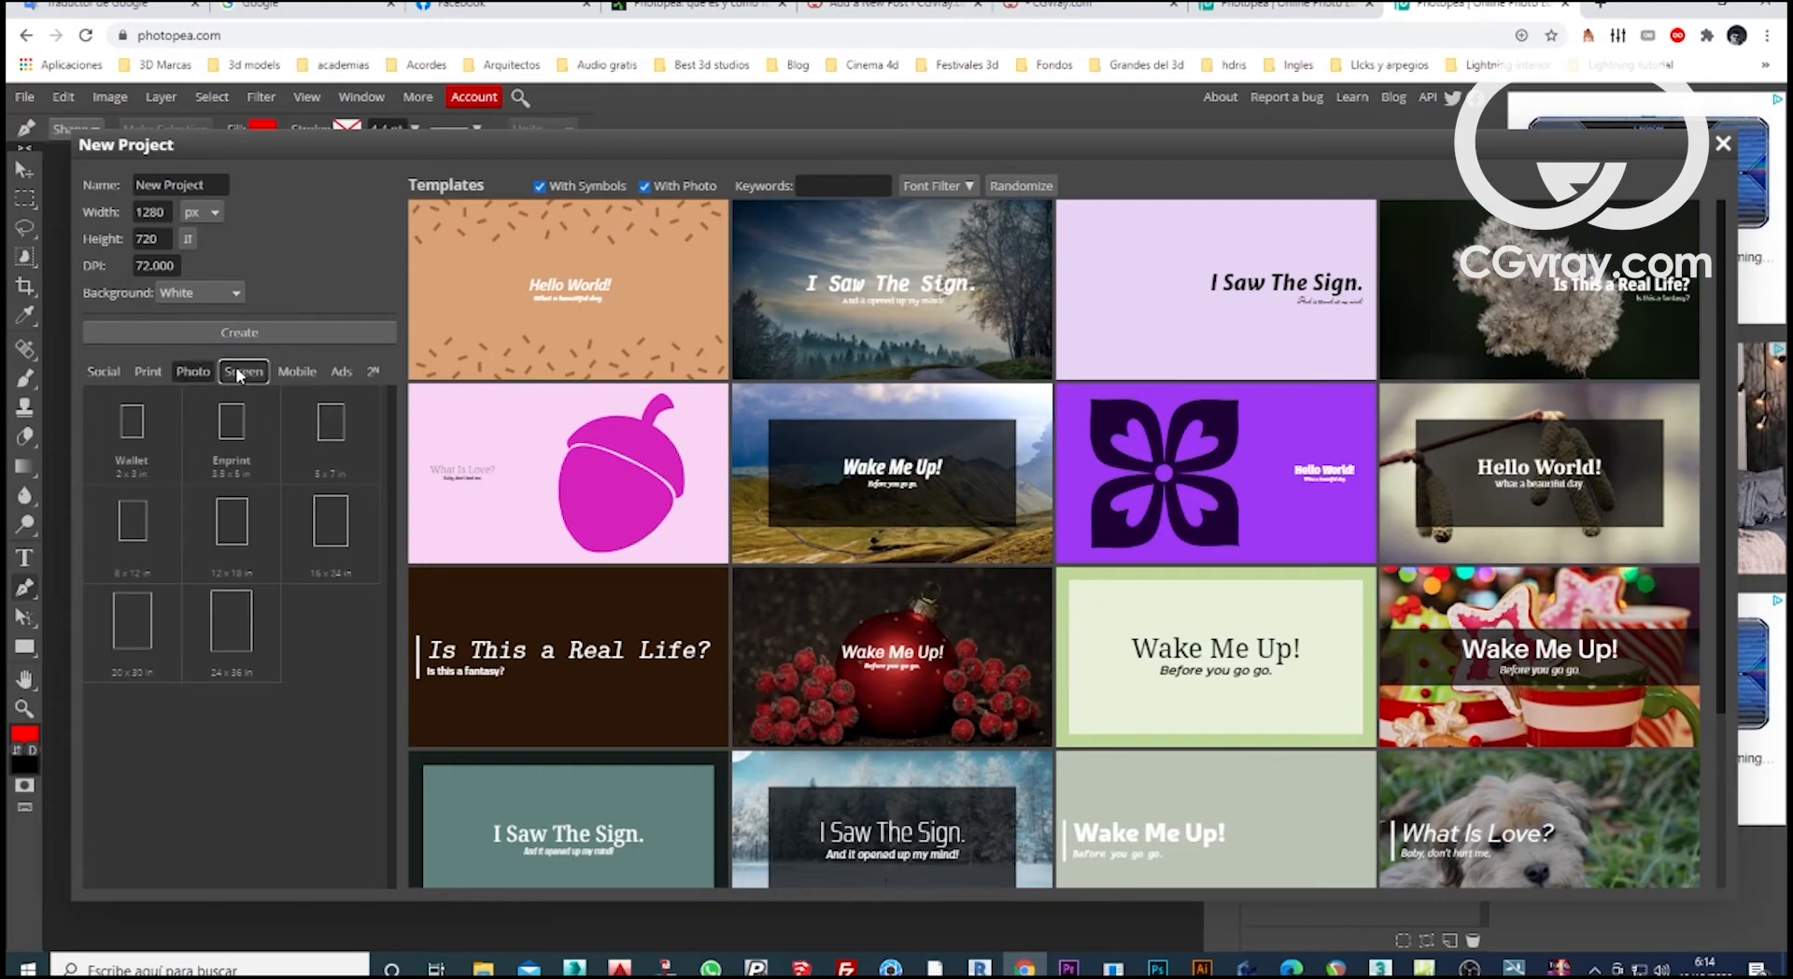
click(293, 373)
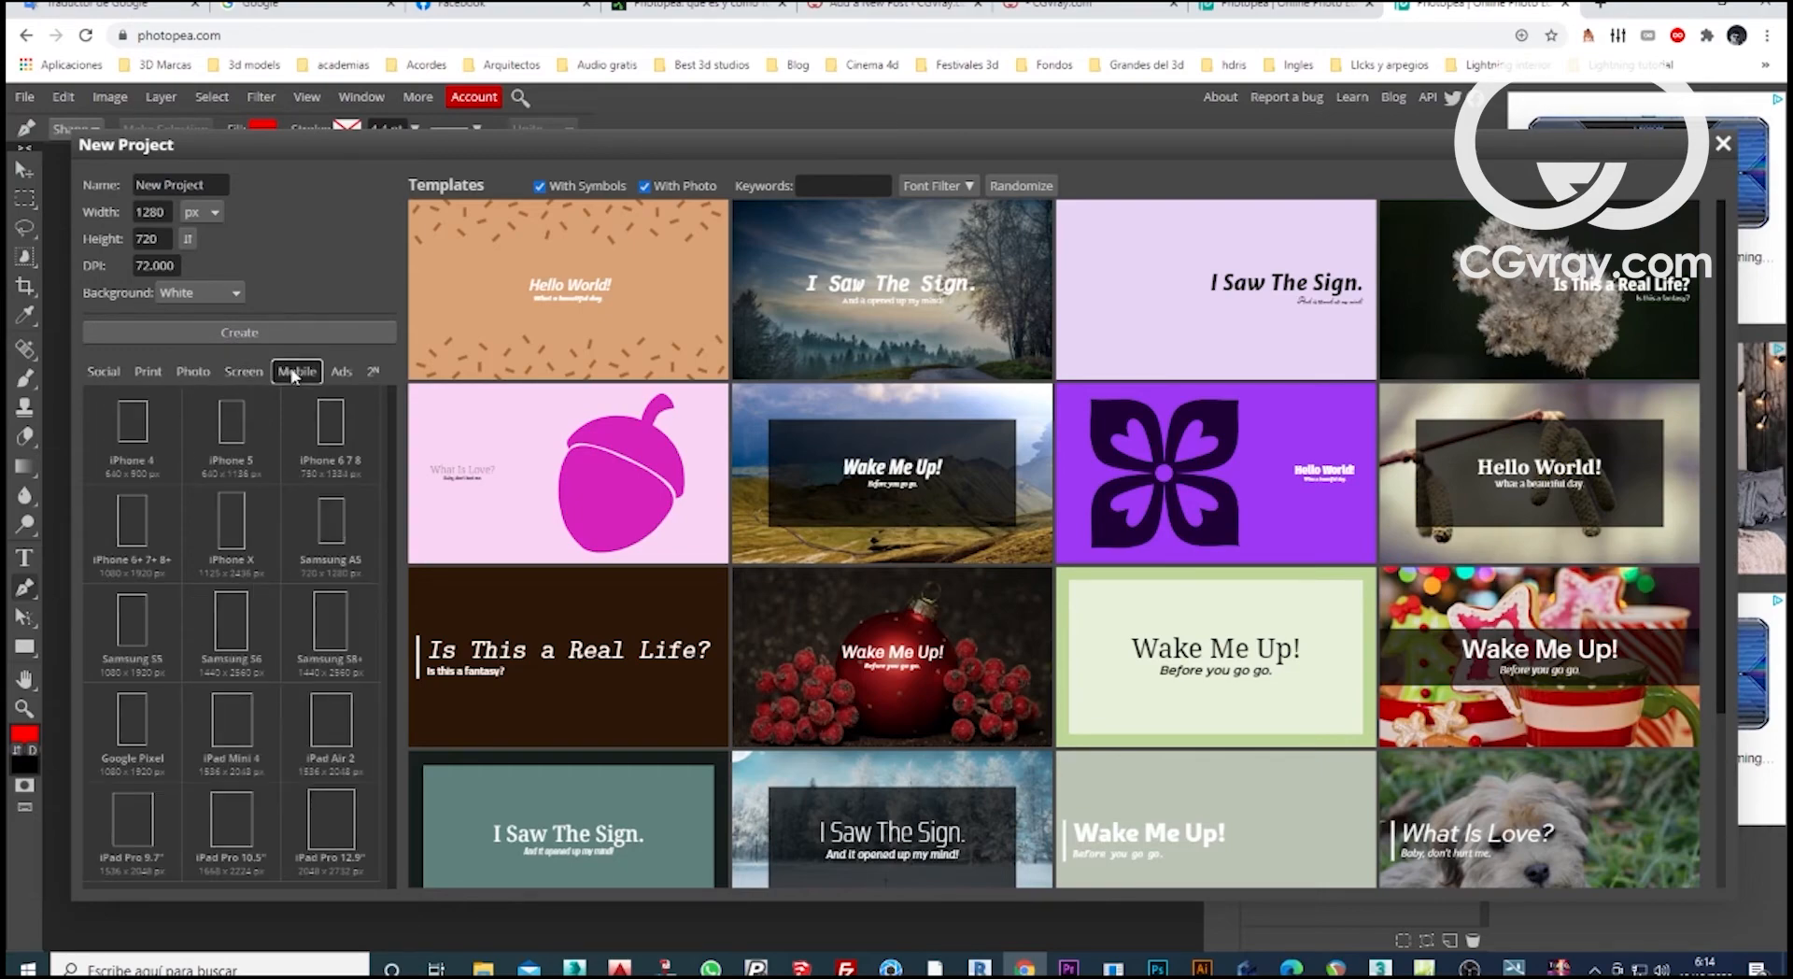
click(341, 372)
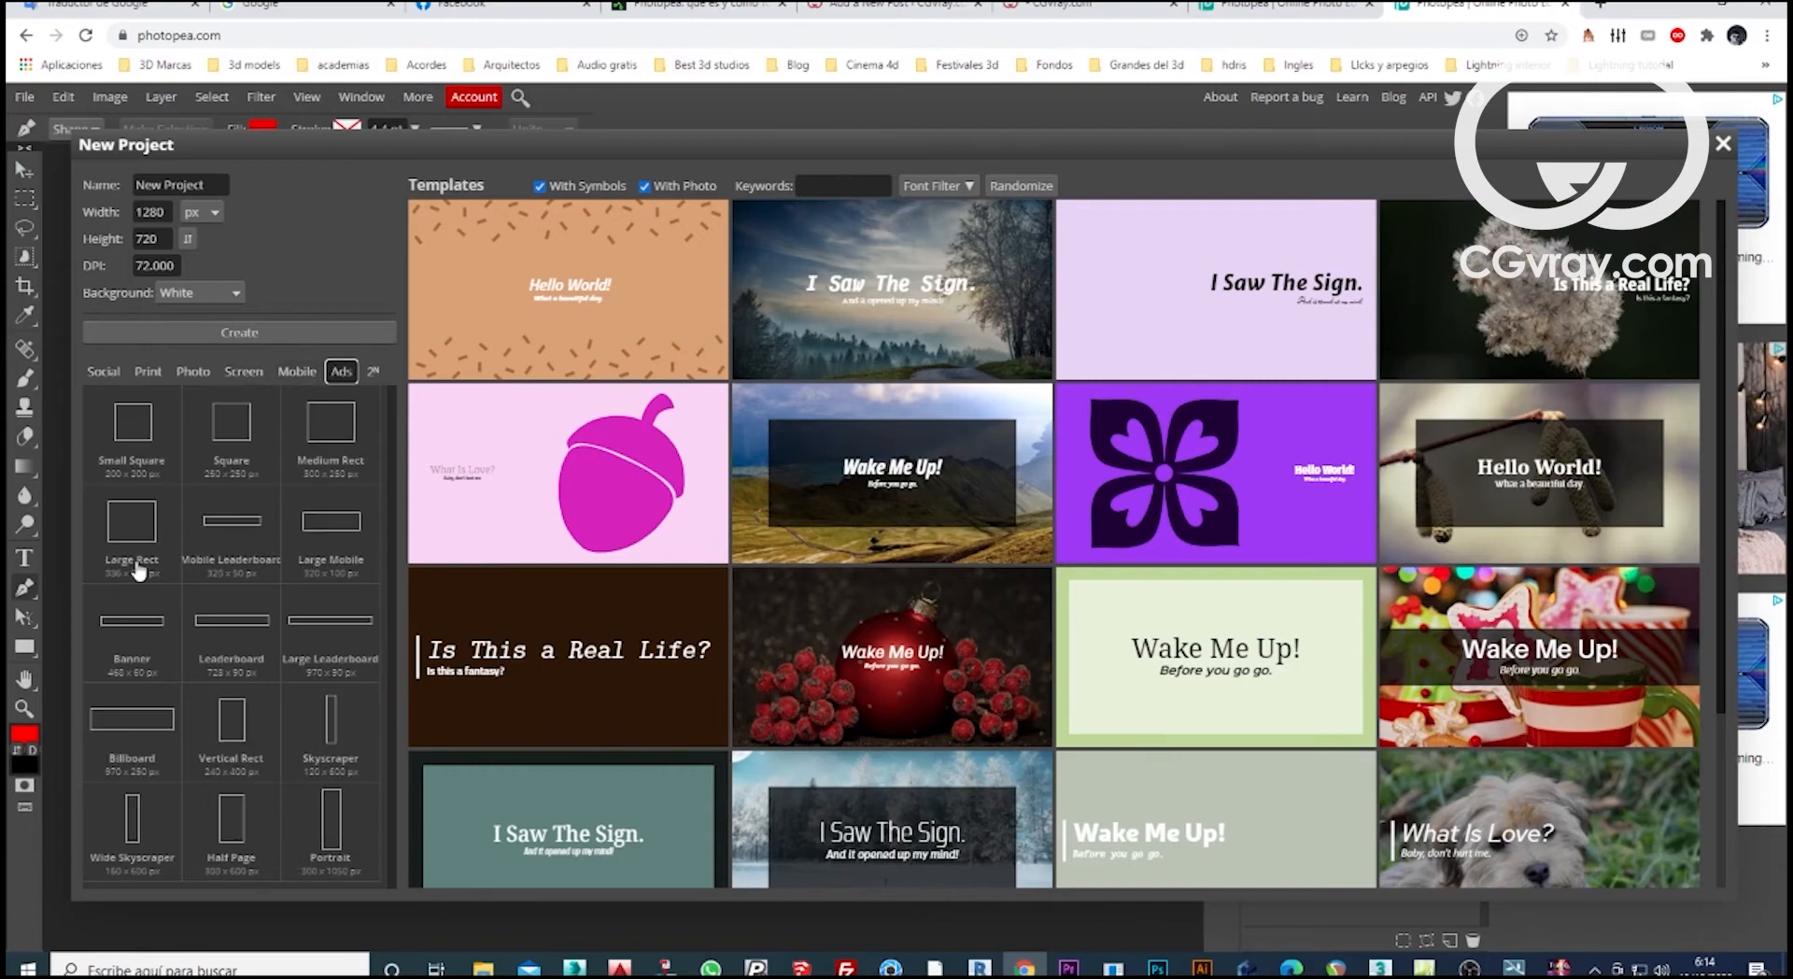
click(101, 372)
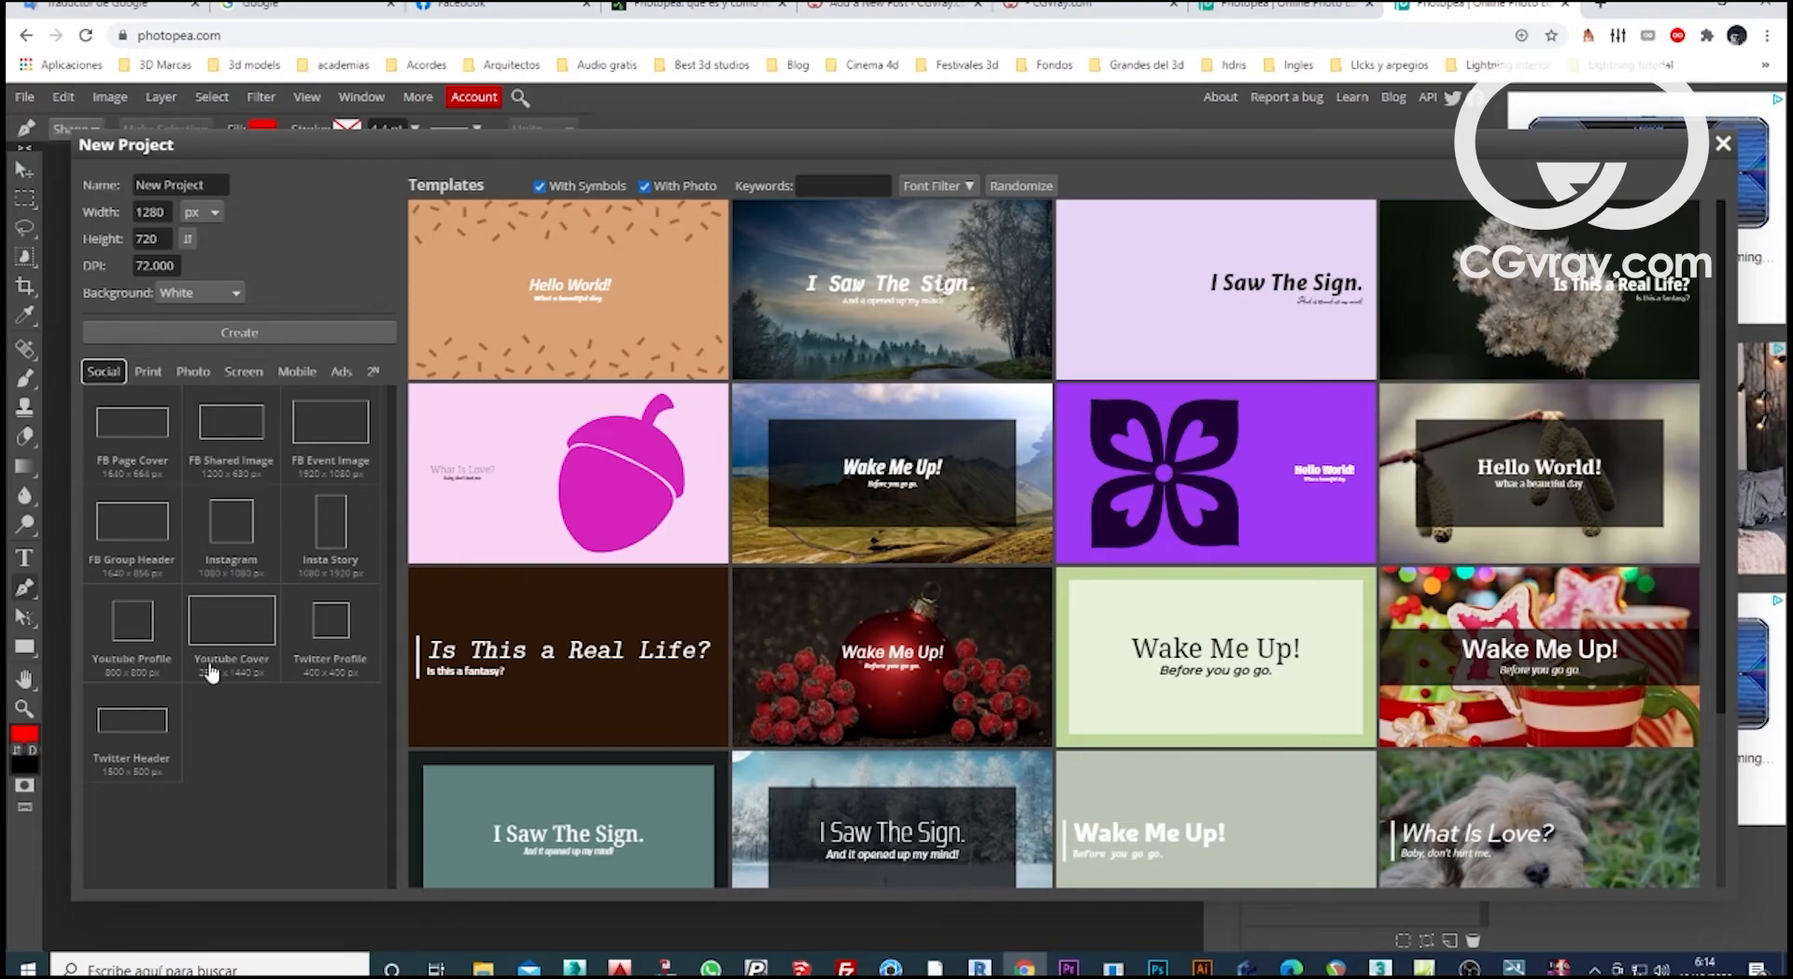
click(241, 642)
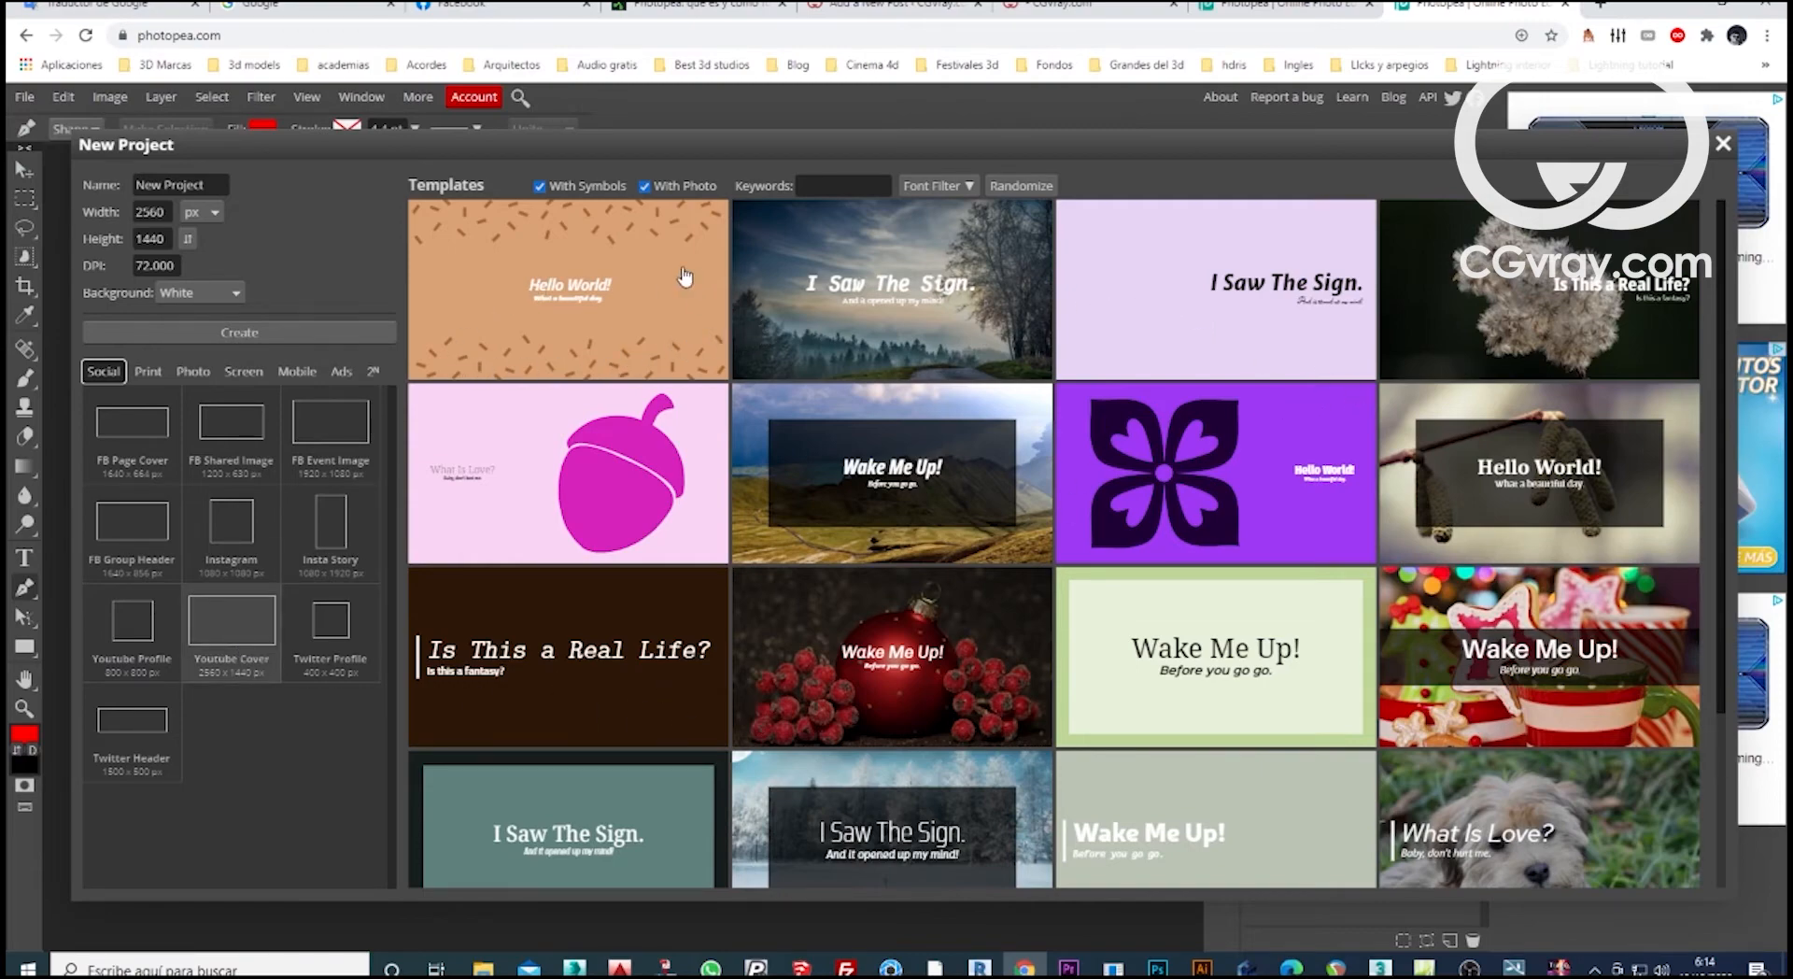
Compare the templates with symbols and with photos, and filter the list to exclude symbols and include photos.
click(538, 186)
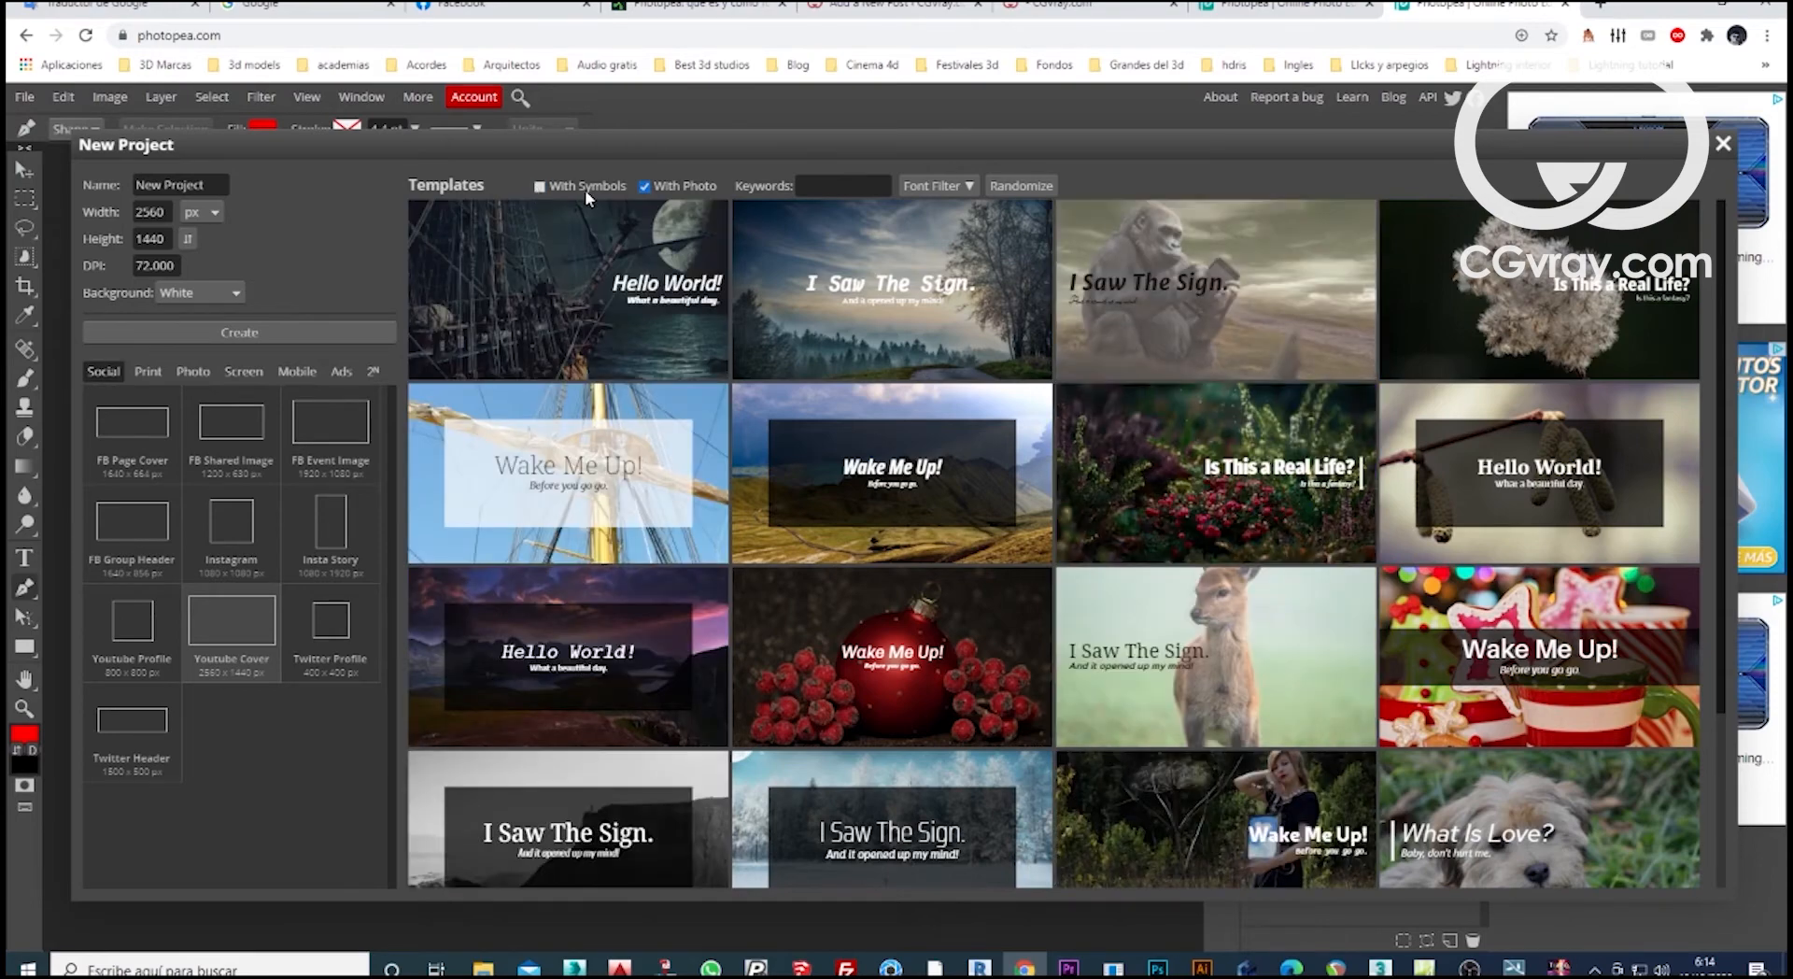
click(546, 188)
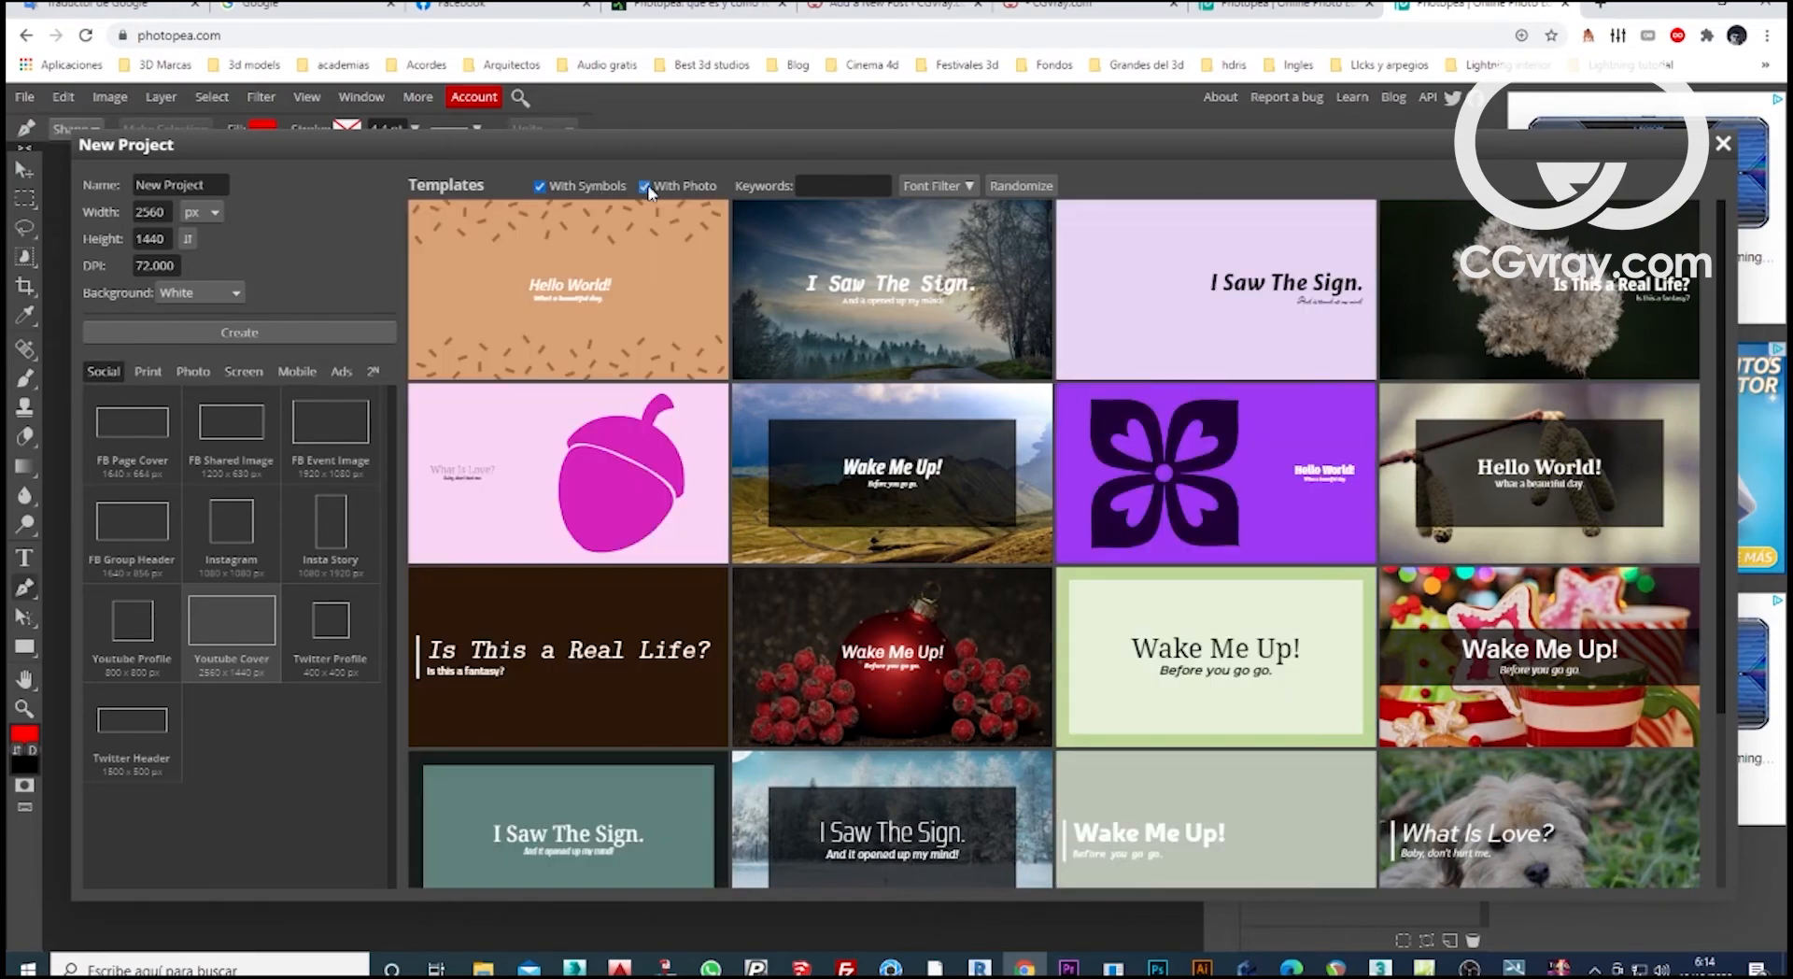
click(645, 187)
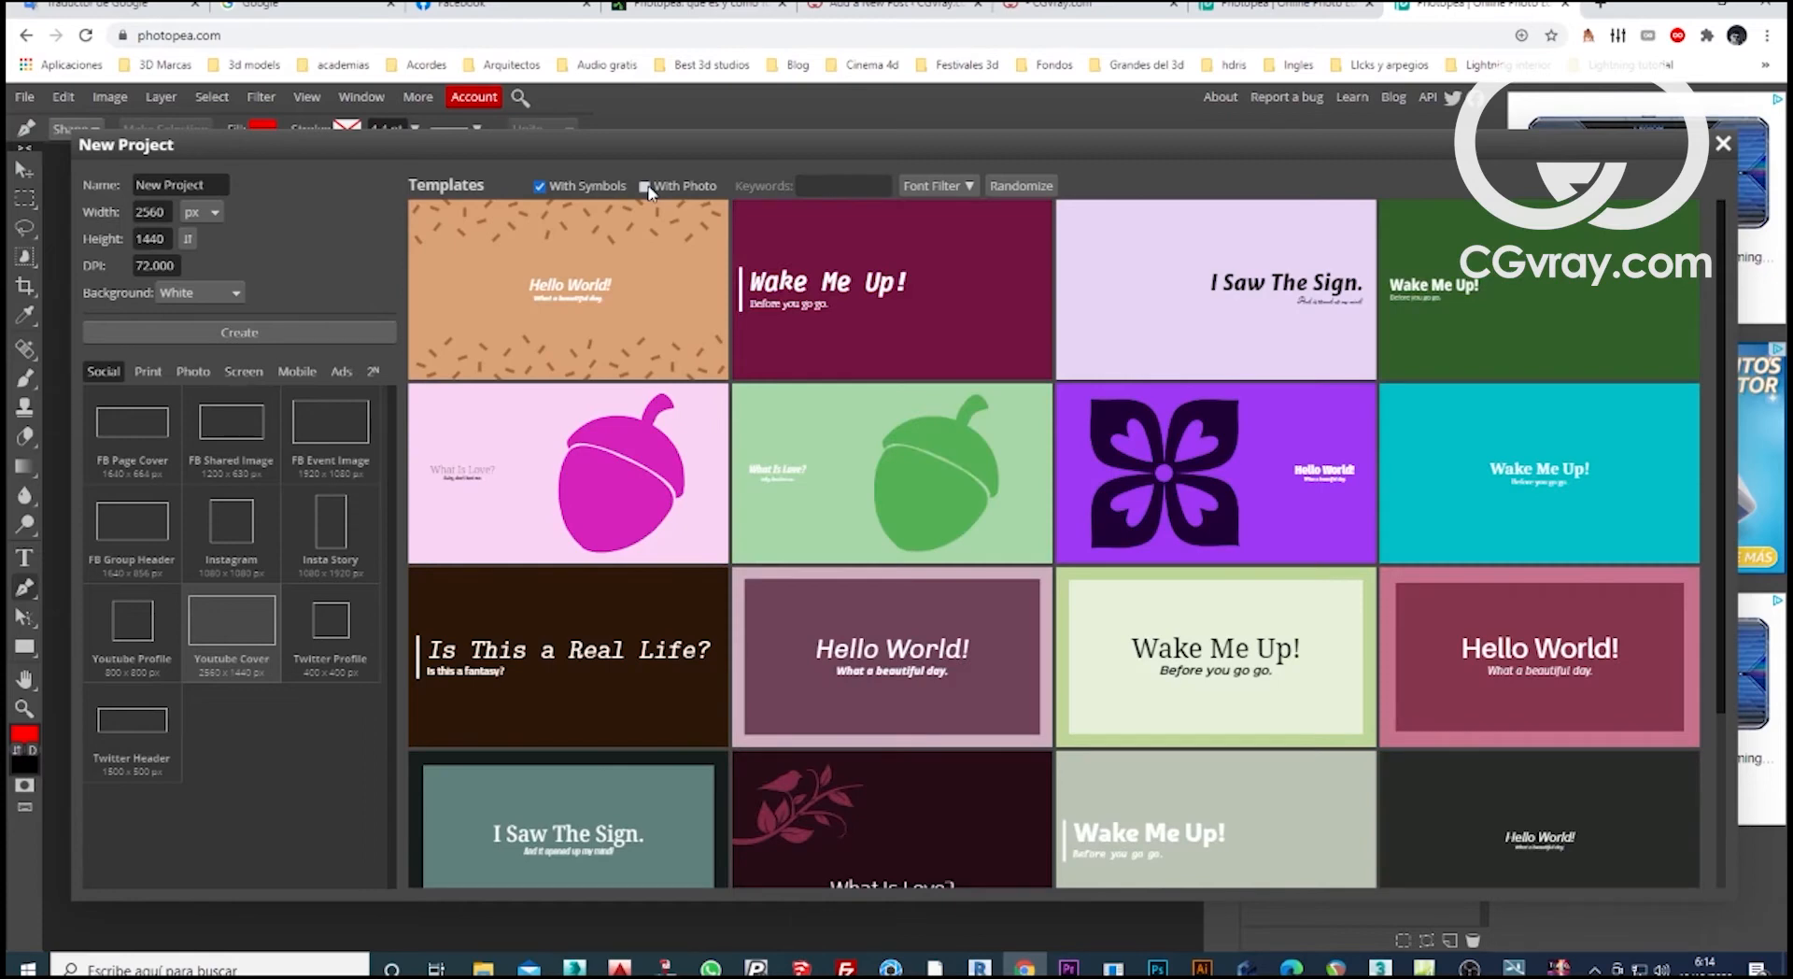
click(646, 187)
click(541, 188)
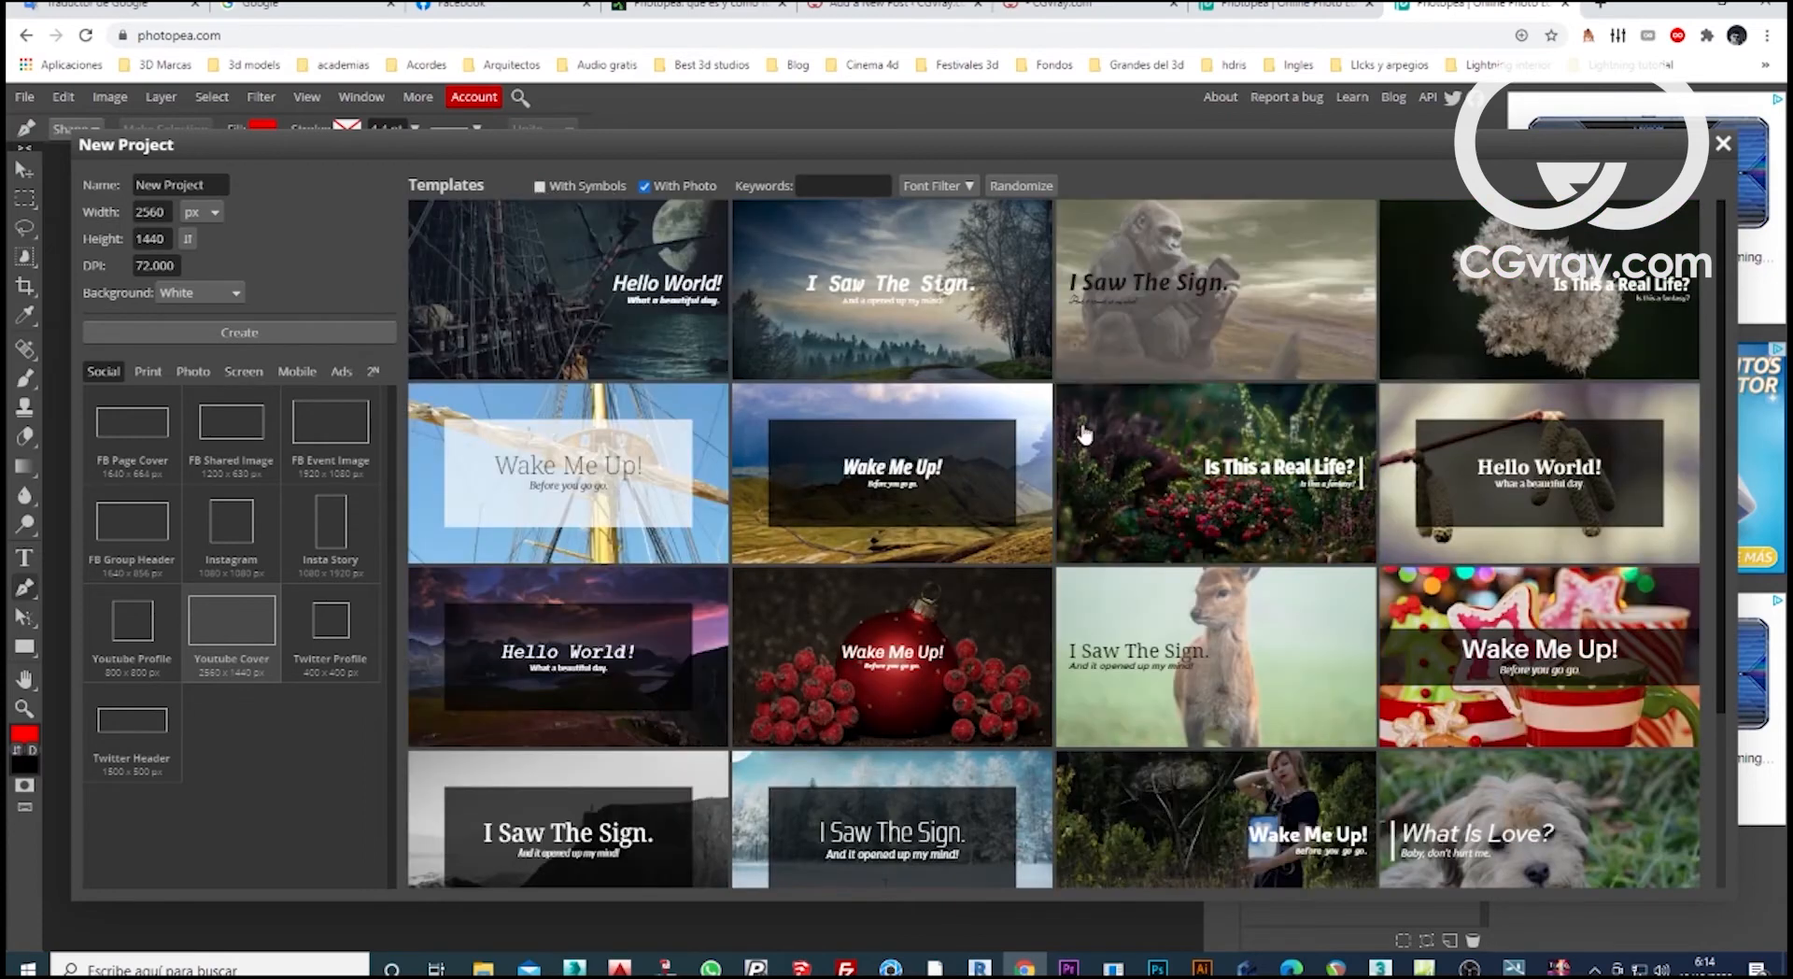
Browse the photo templates and open the "Is This a Real Life?" design with the golden vase.
scroll(1225, 439, down, 2)
scroll(1214, 439, down, 5)
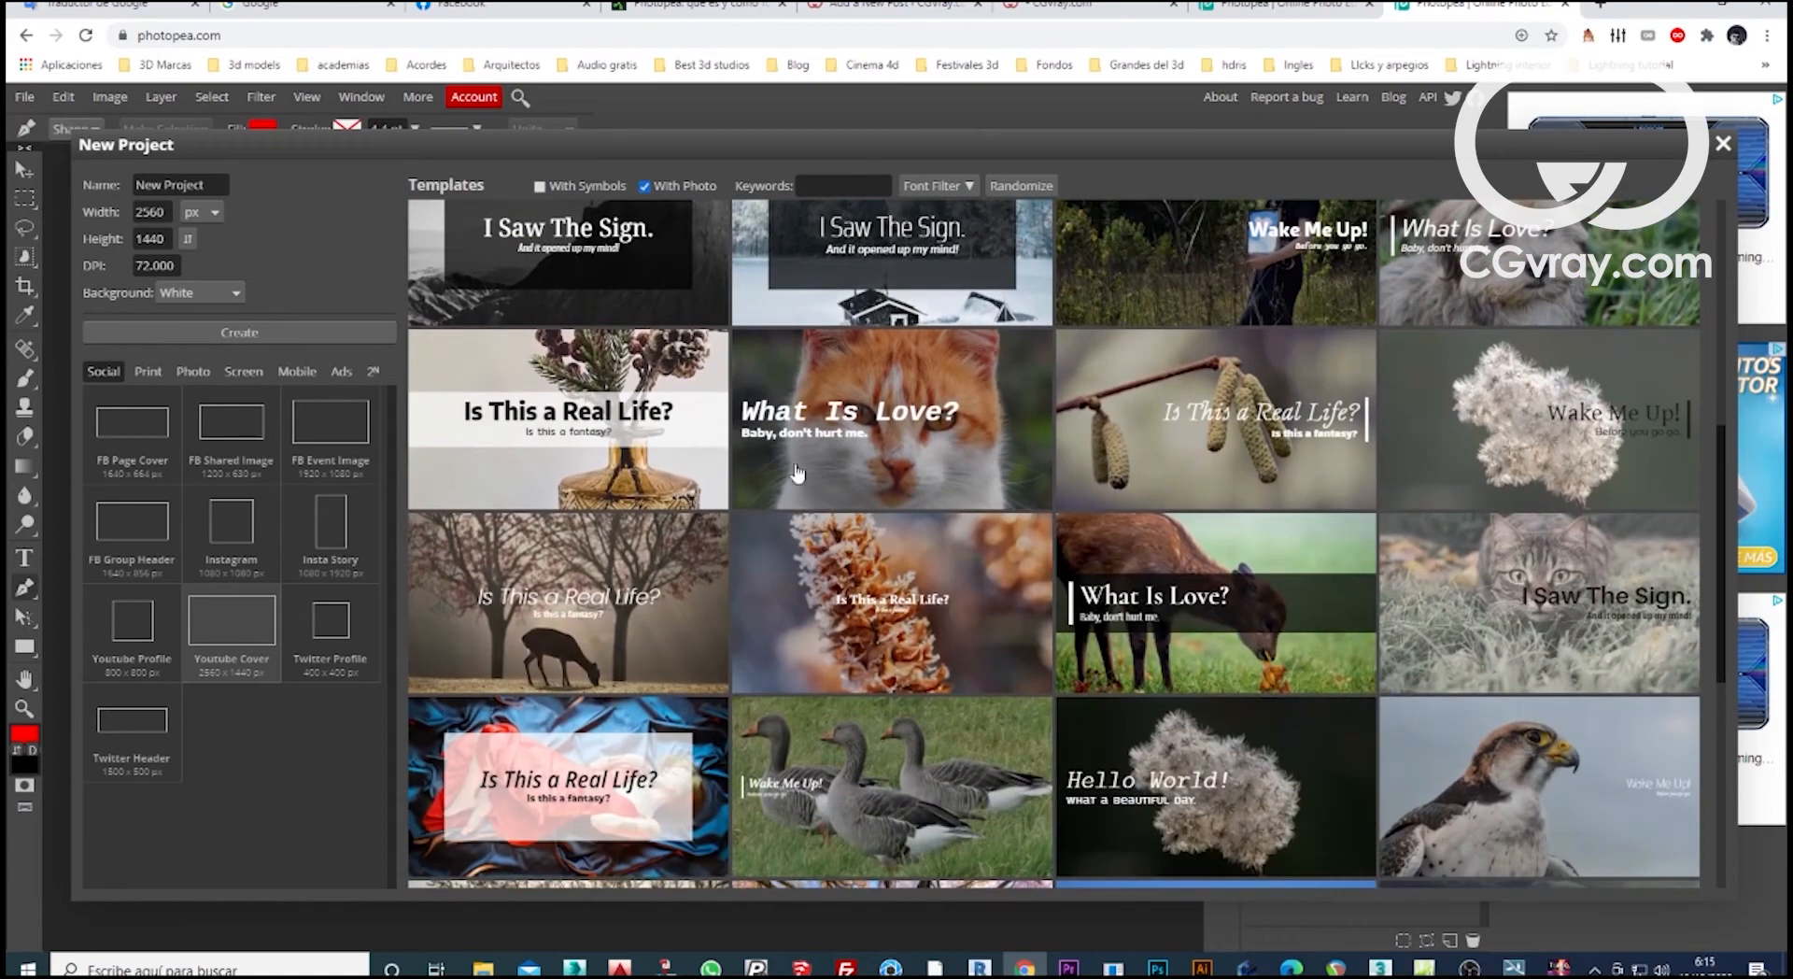
click(645, 481)
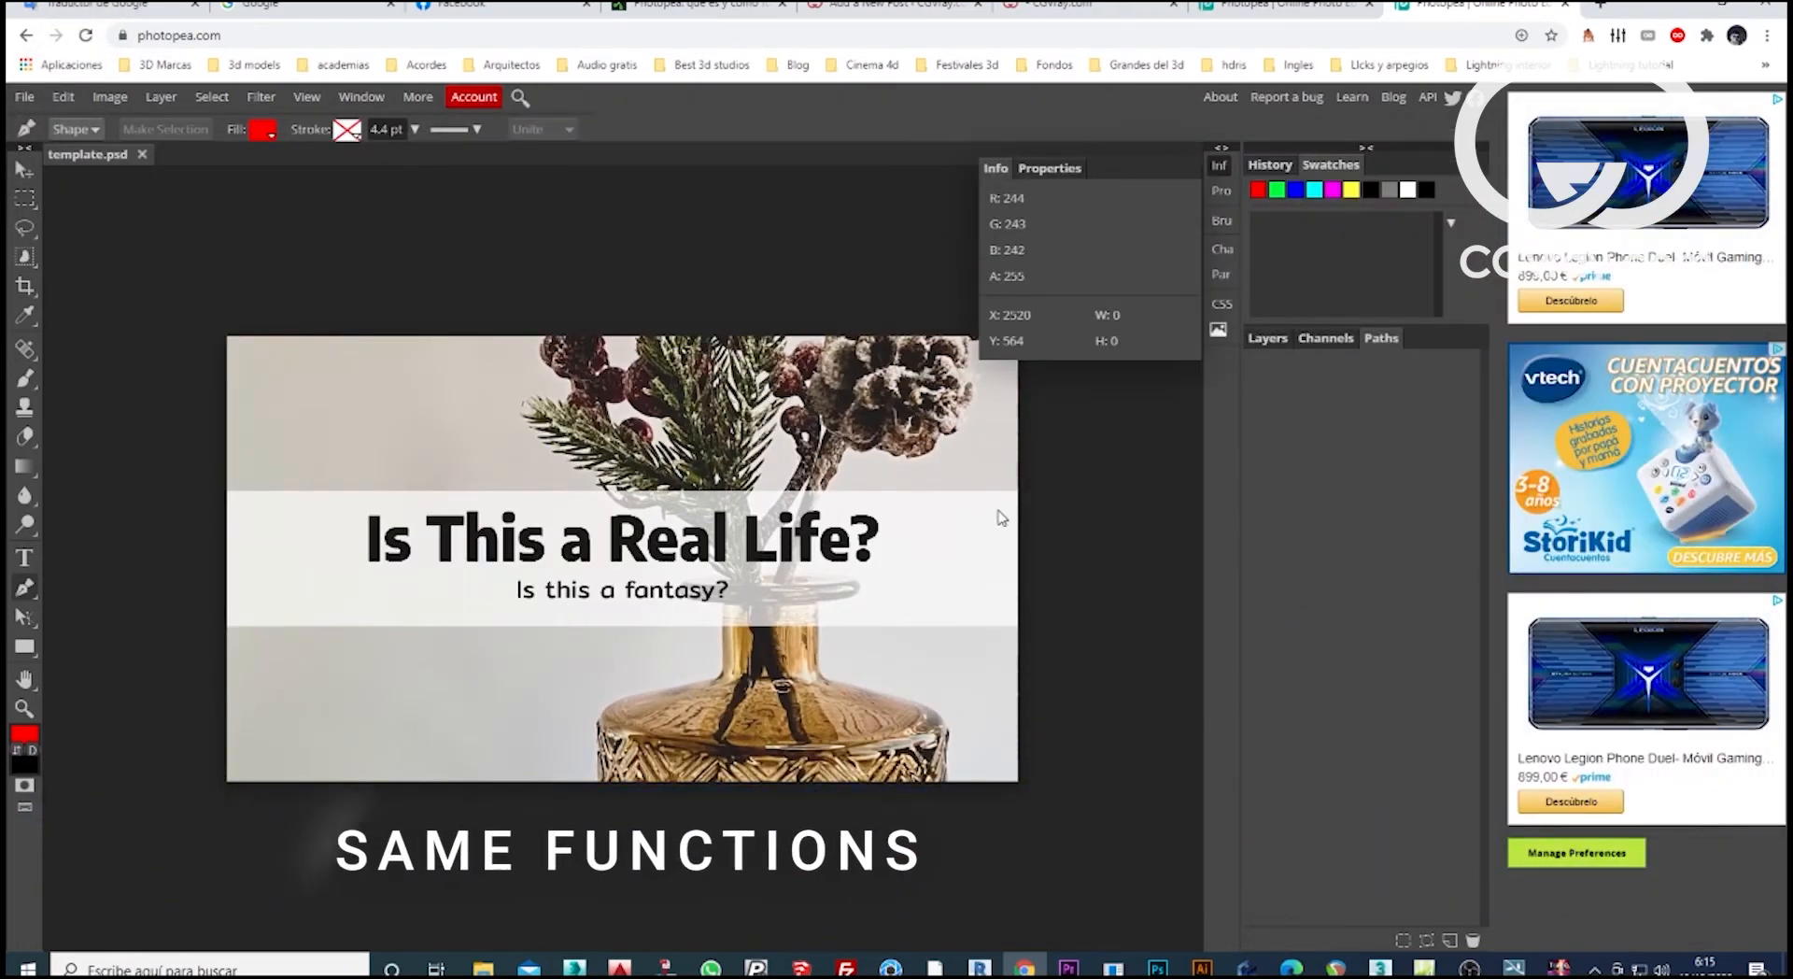
click(766, 552)
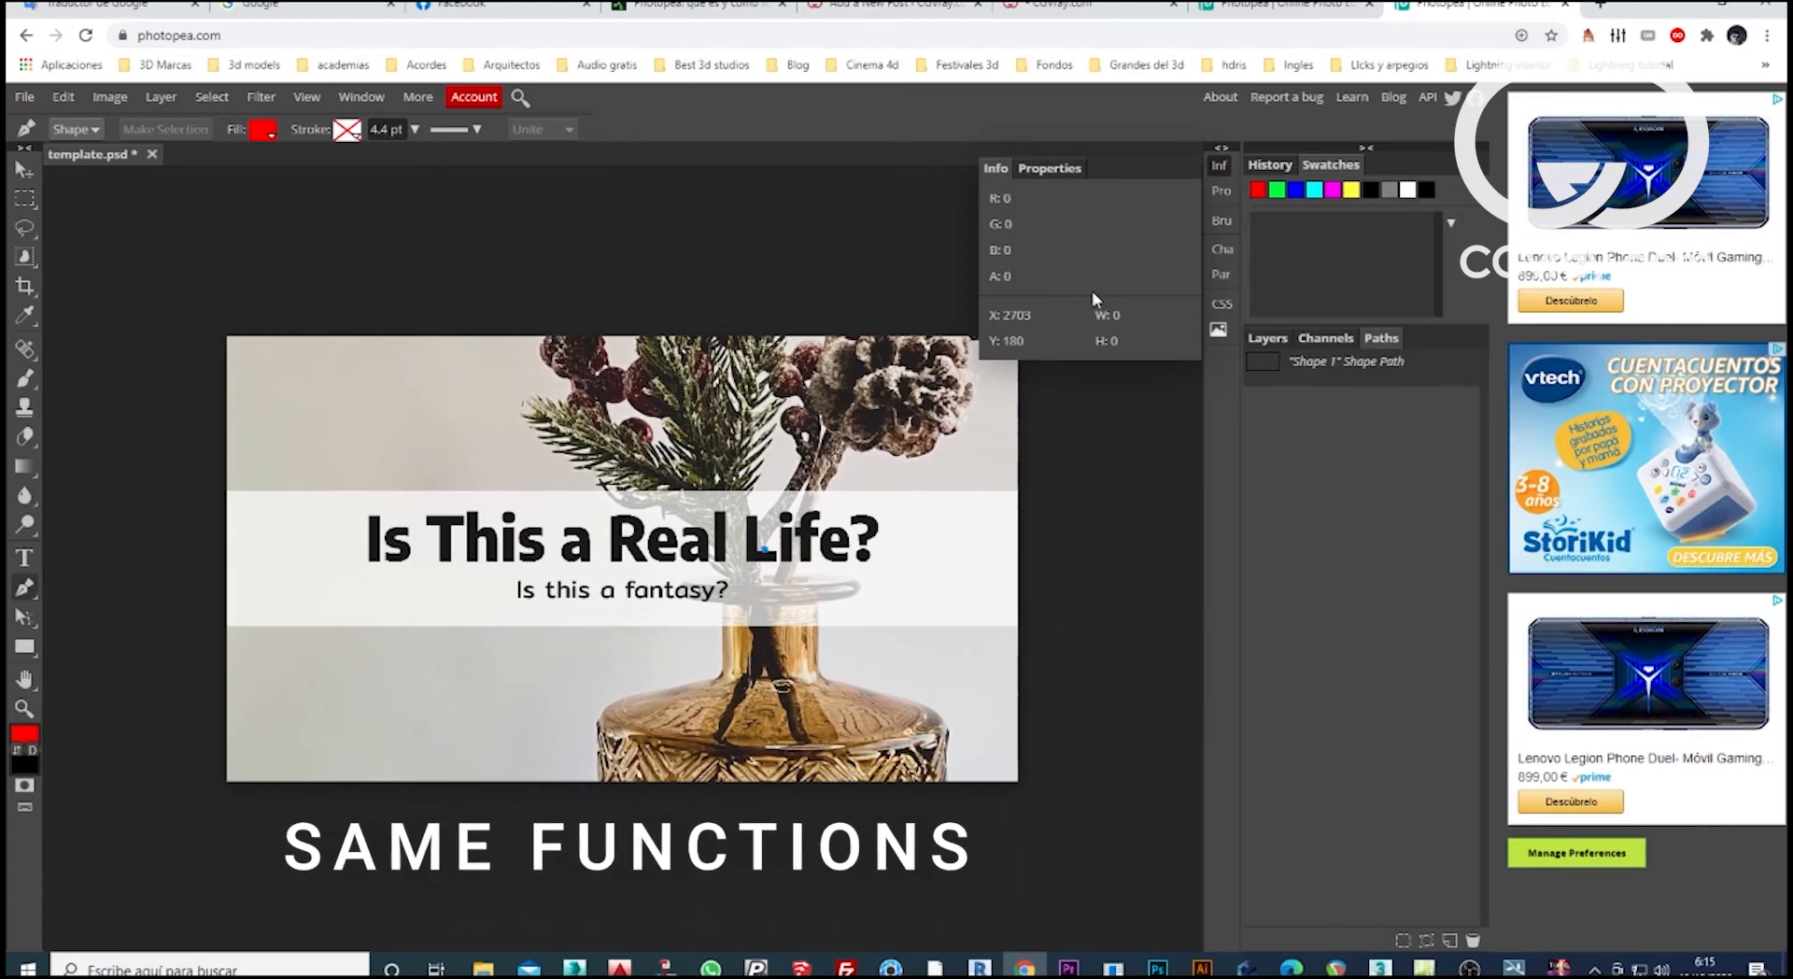
Select the headline text "Is This a Real Life?" for editing and show its character settings.
click(23, 171)
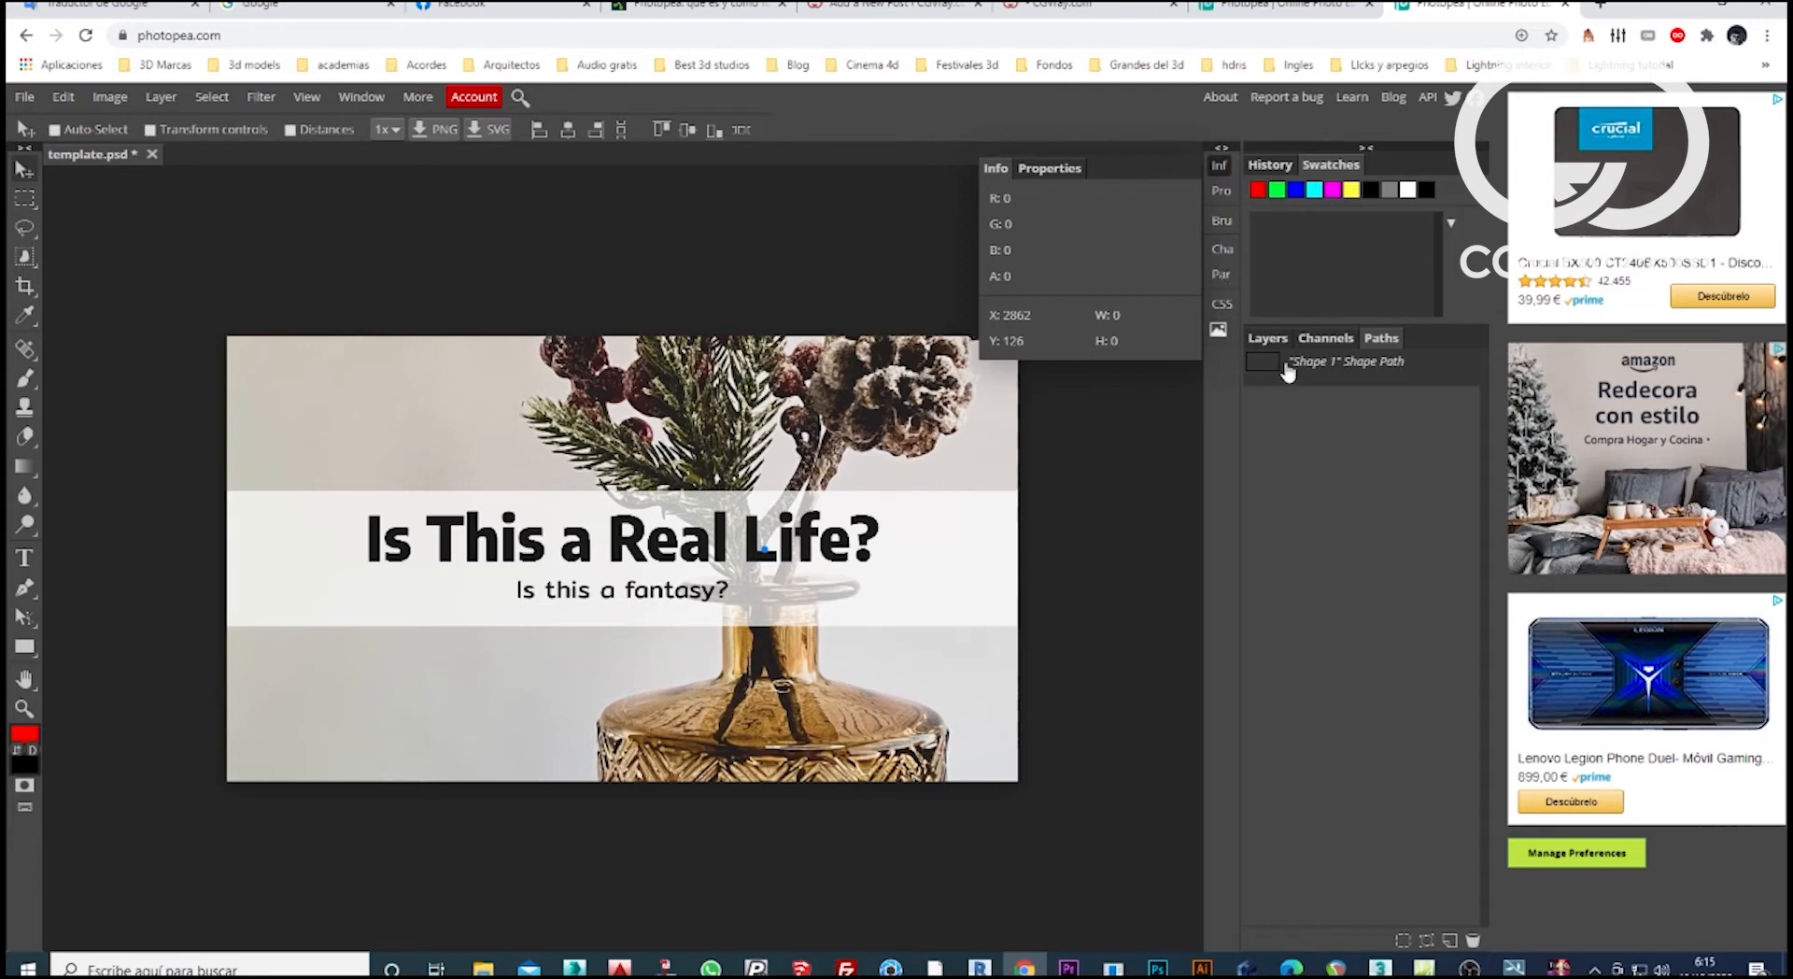
double_click(809, 546)
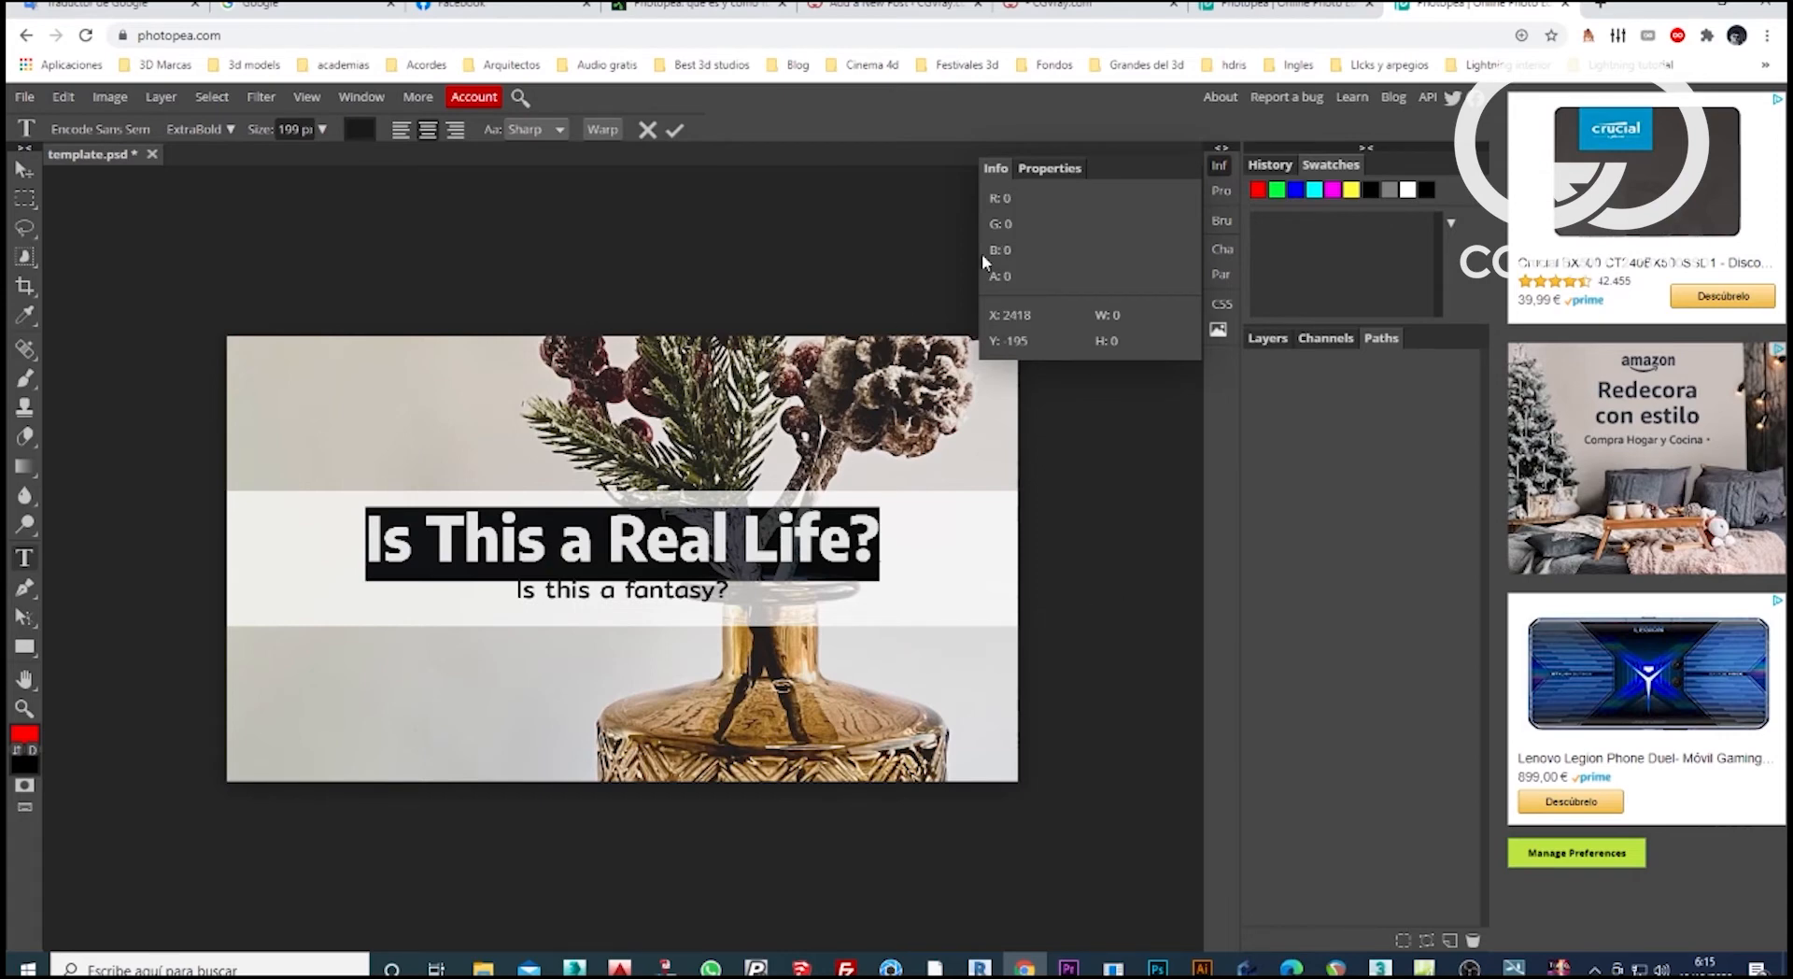
click(1223, 249)
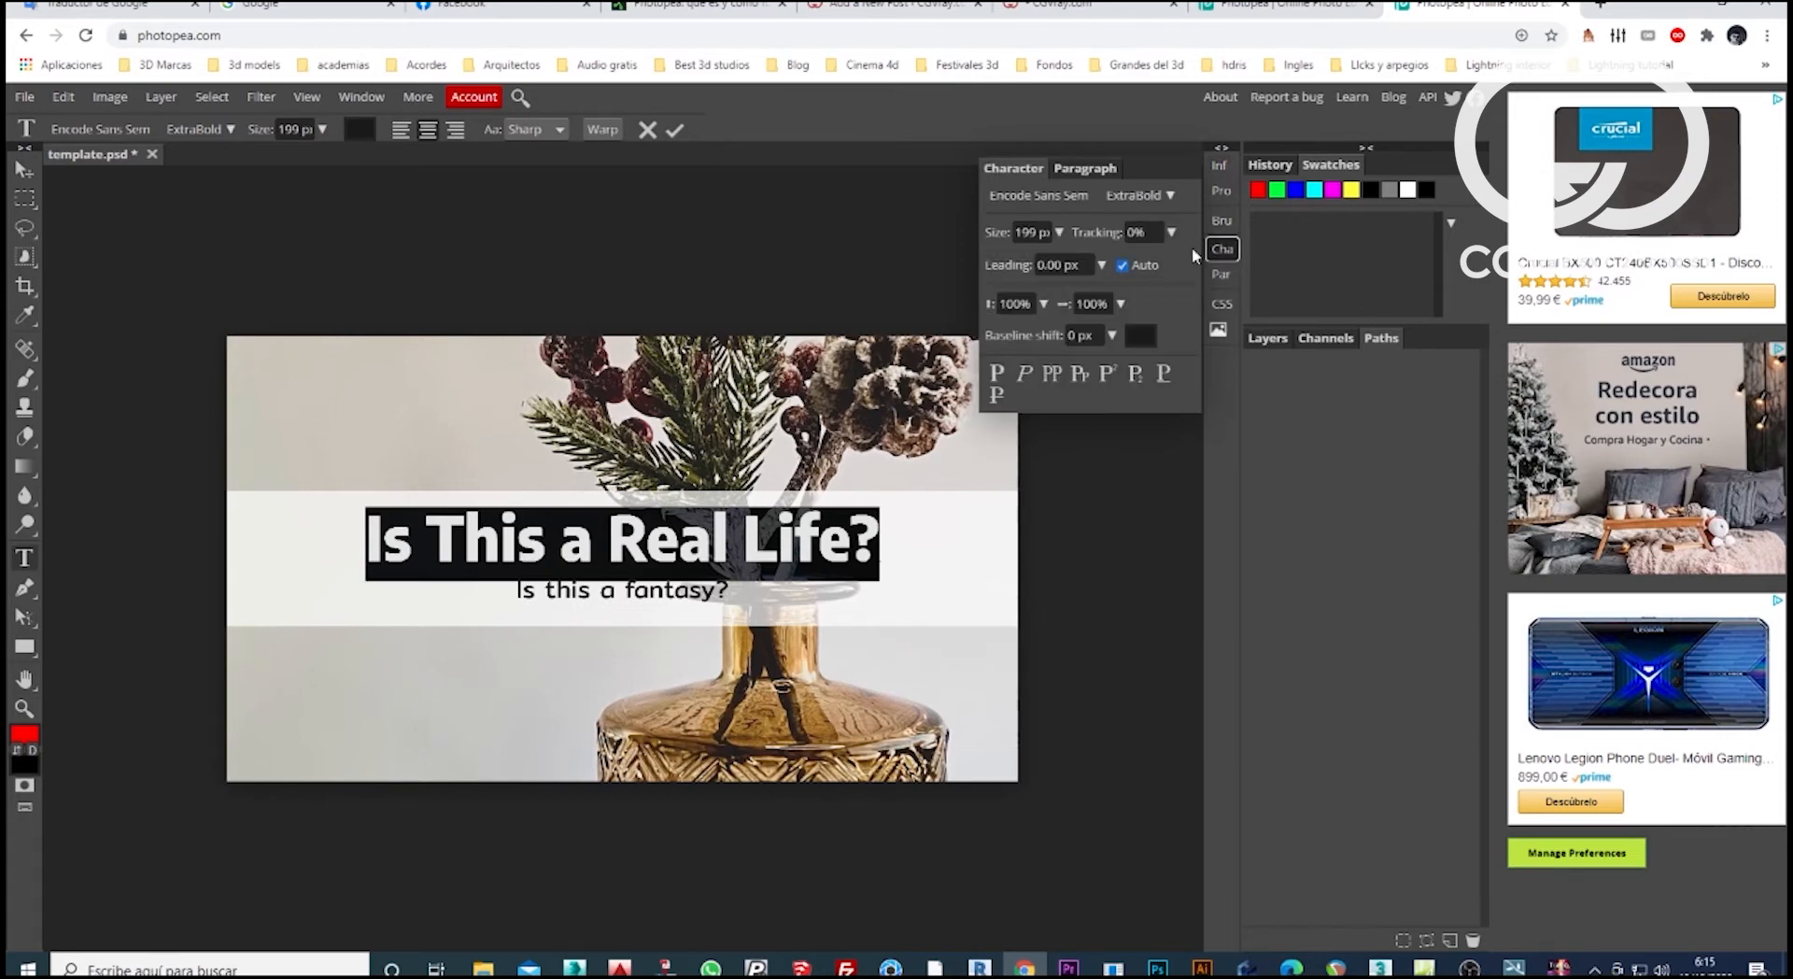
Browse the font list and set the headline's font to Fredoka dingbats.
click(1065, 198)
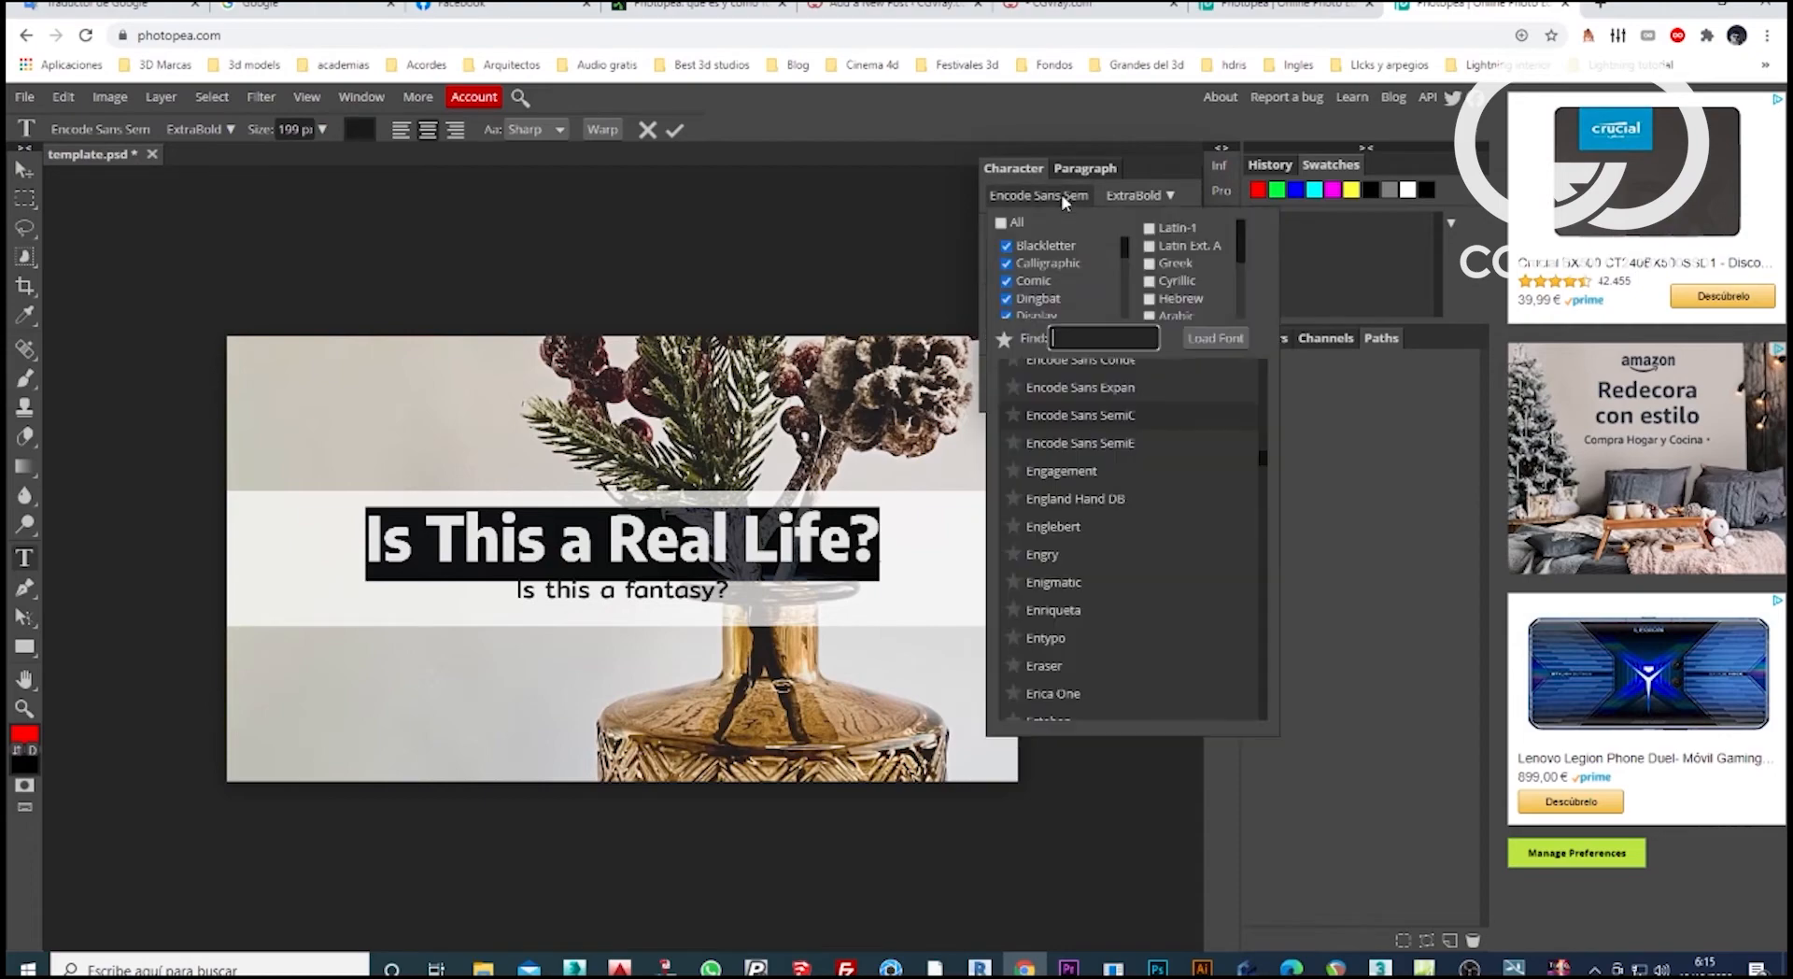
mouse_move(1261, 451)
mouse_down()
mouse_move(1261, 407)
mouse_move(1257, 482)
mouse_up()
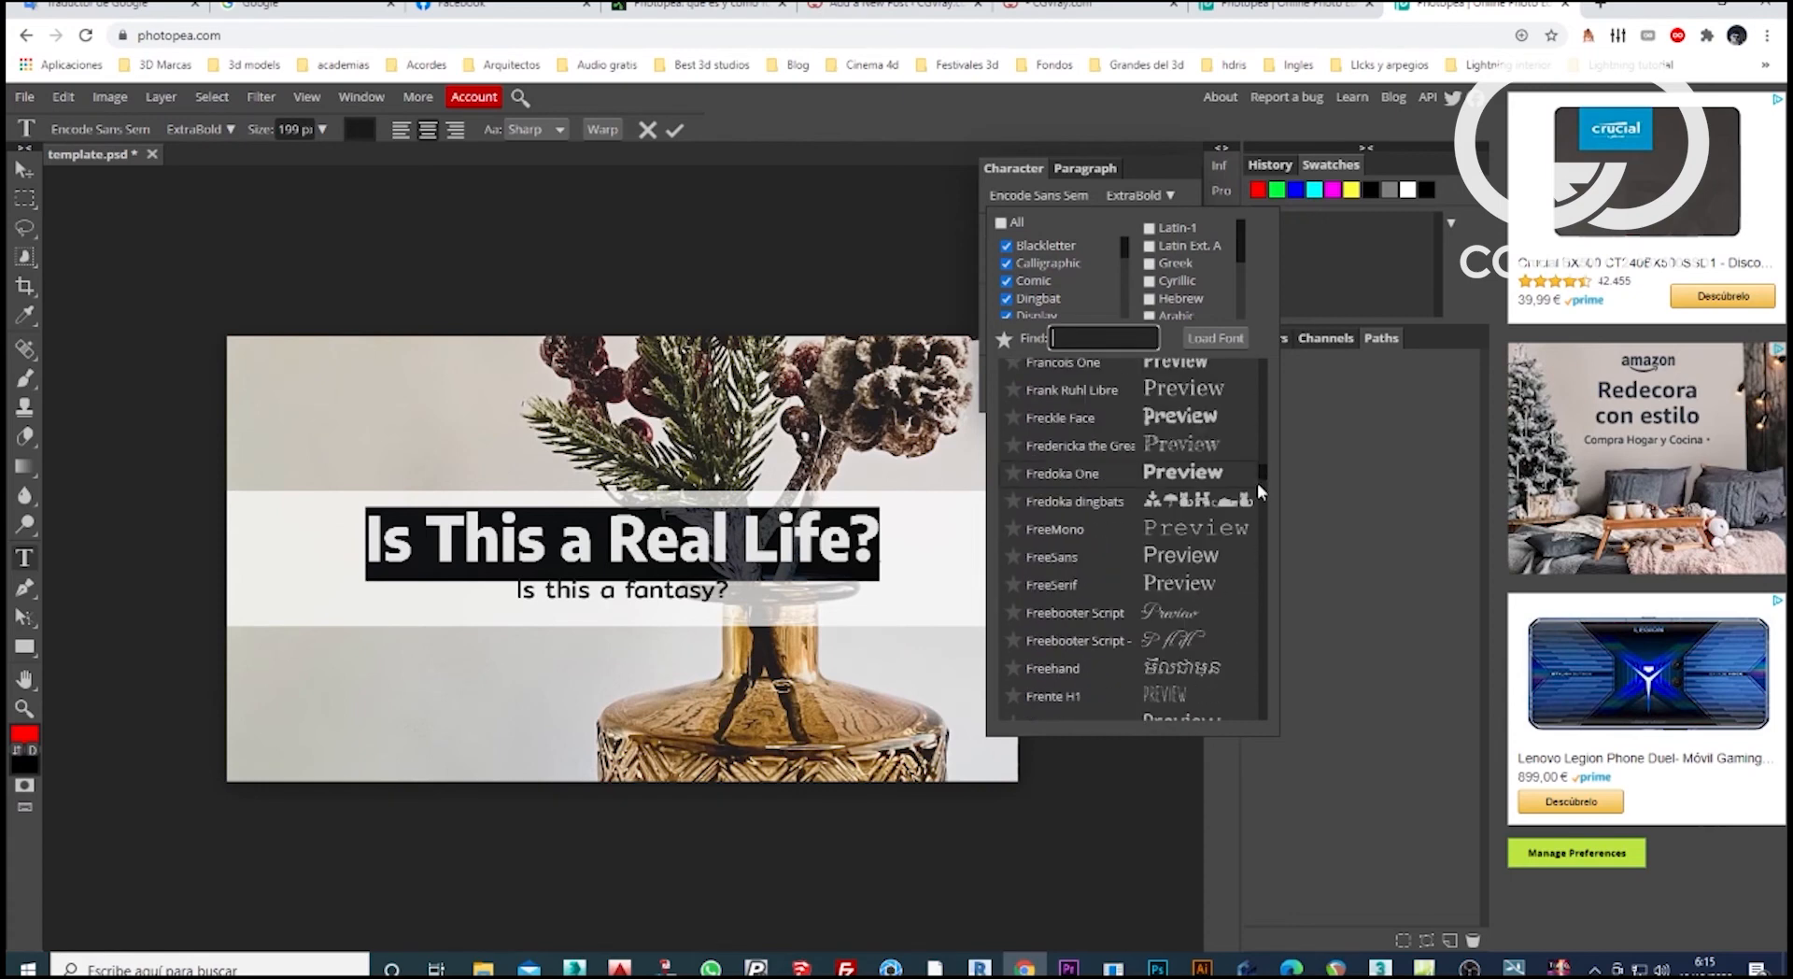
click(1197, 505)
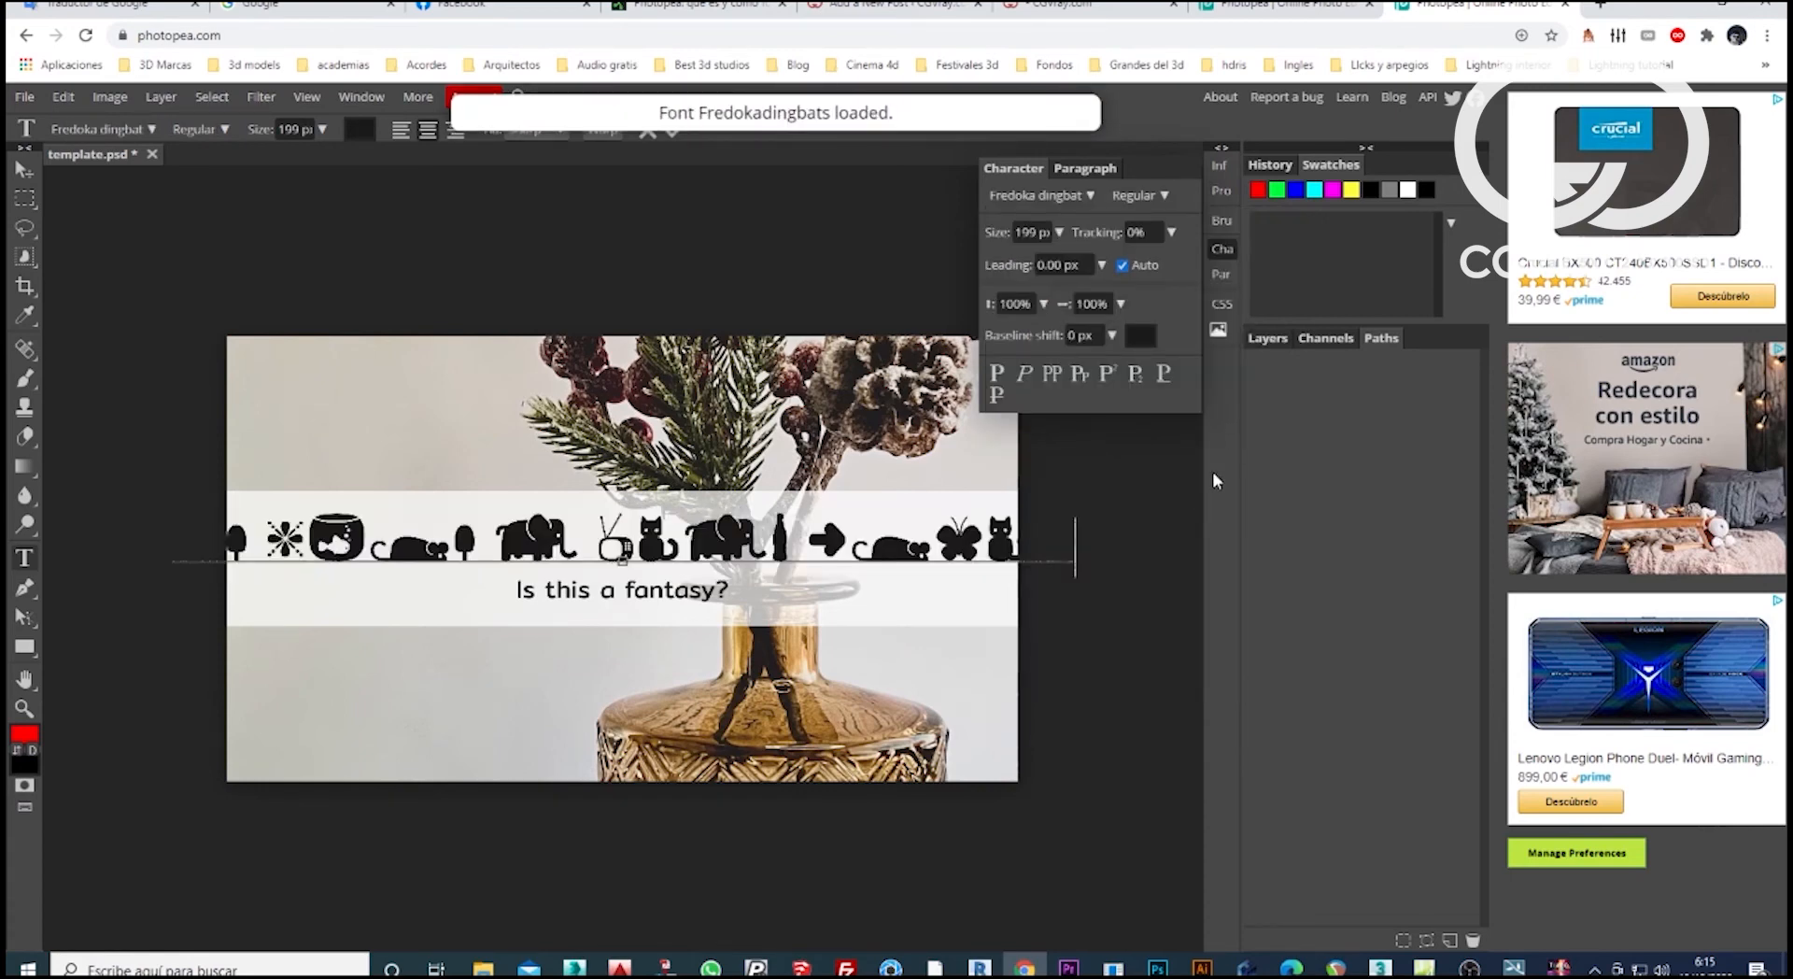
Reselect the whole headline and change its font to Frijole.
double_click(932, 549)
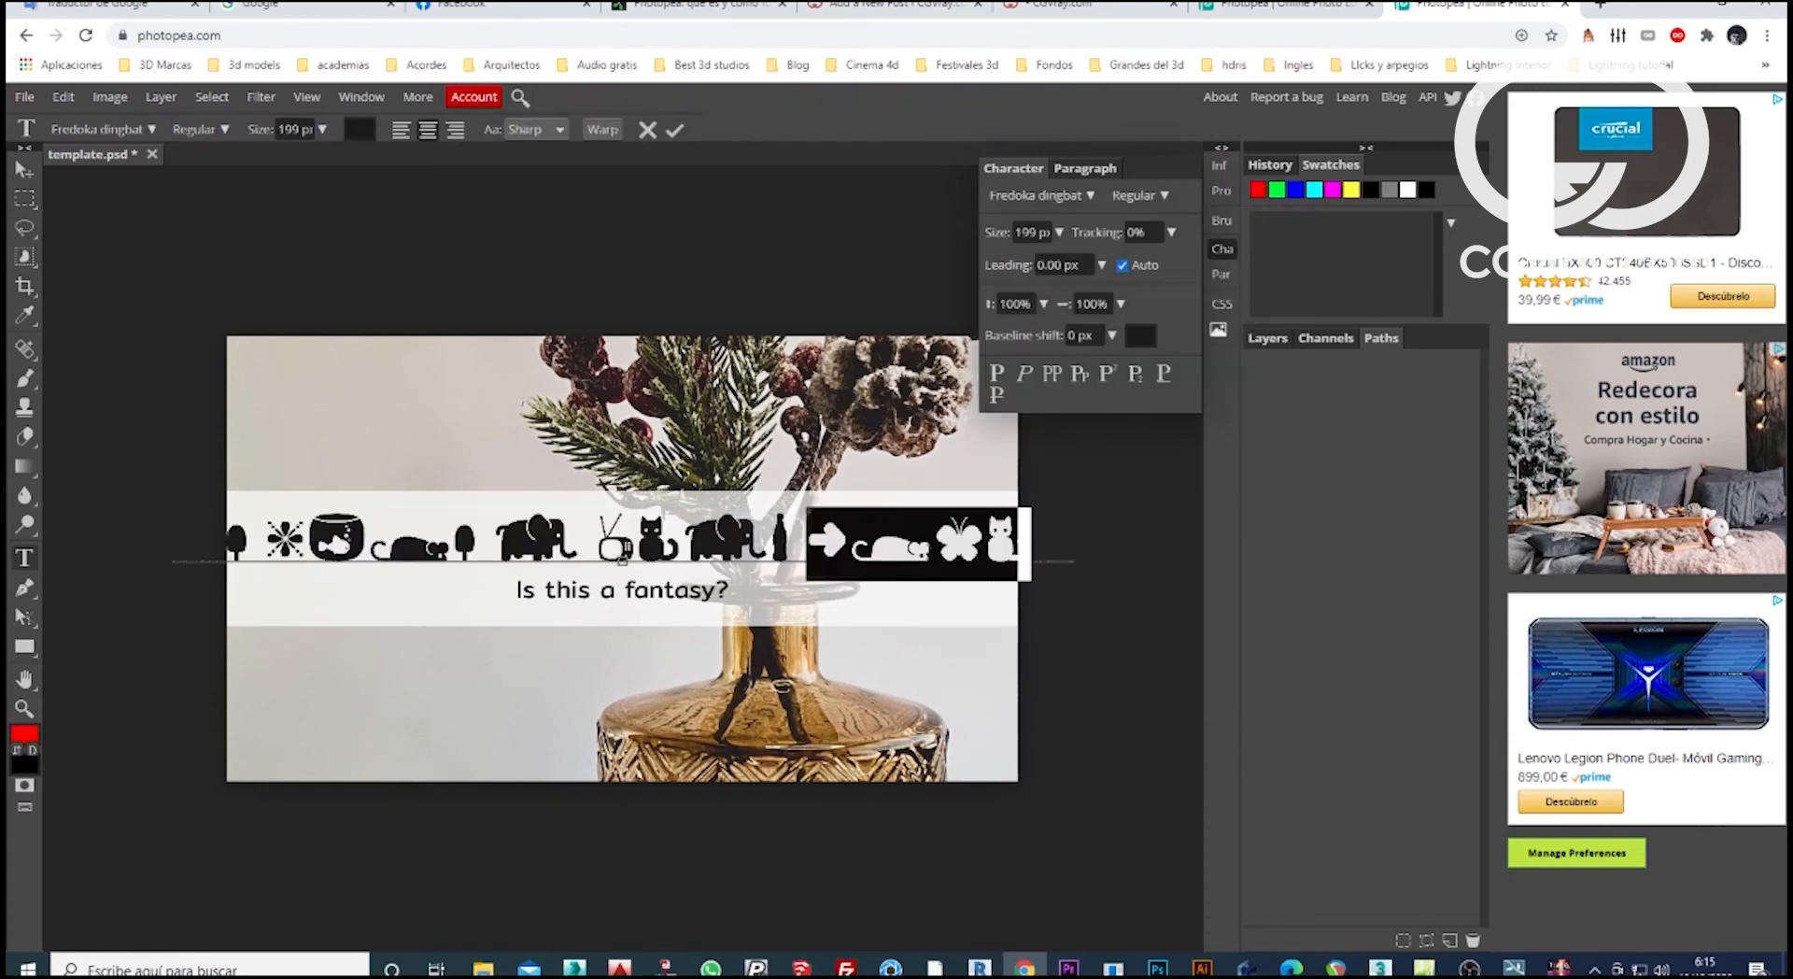
click(1075, 540)
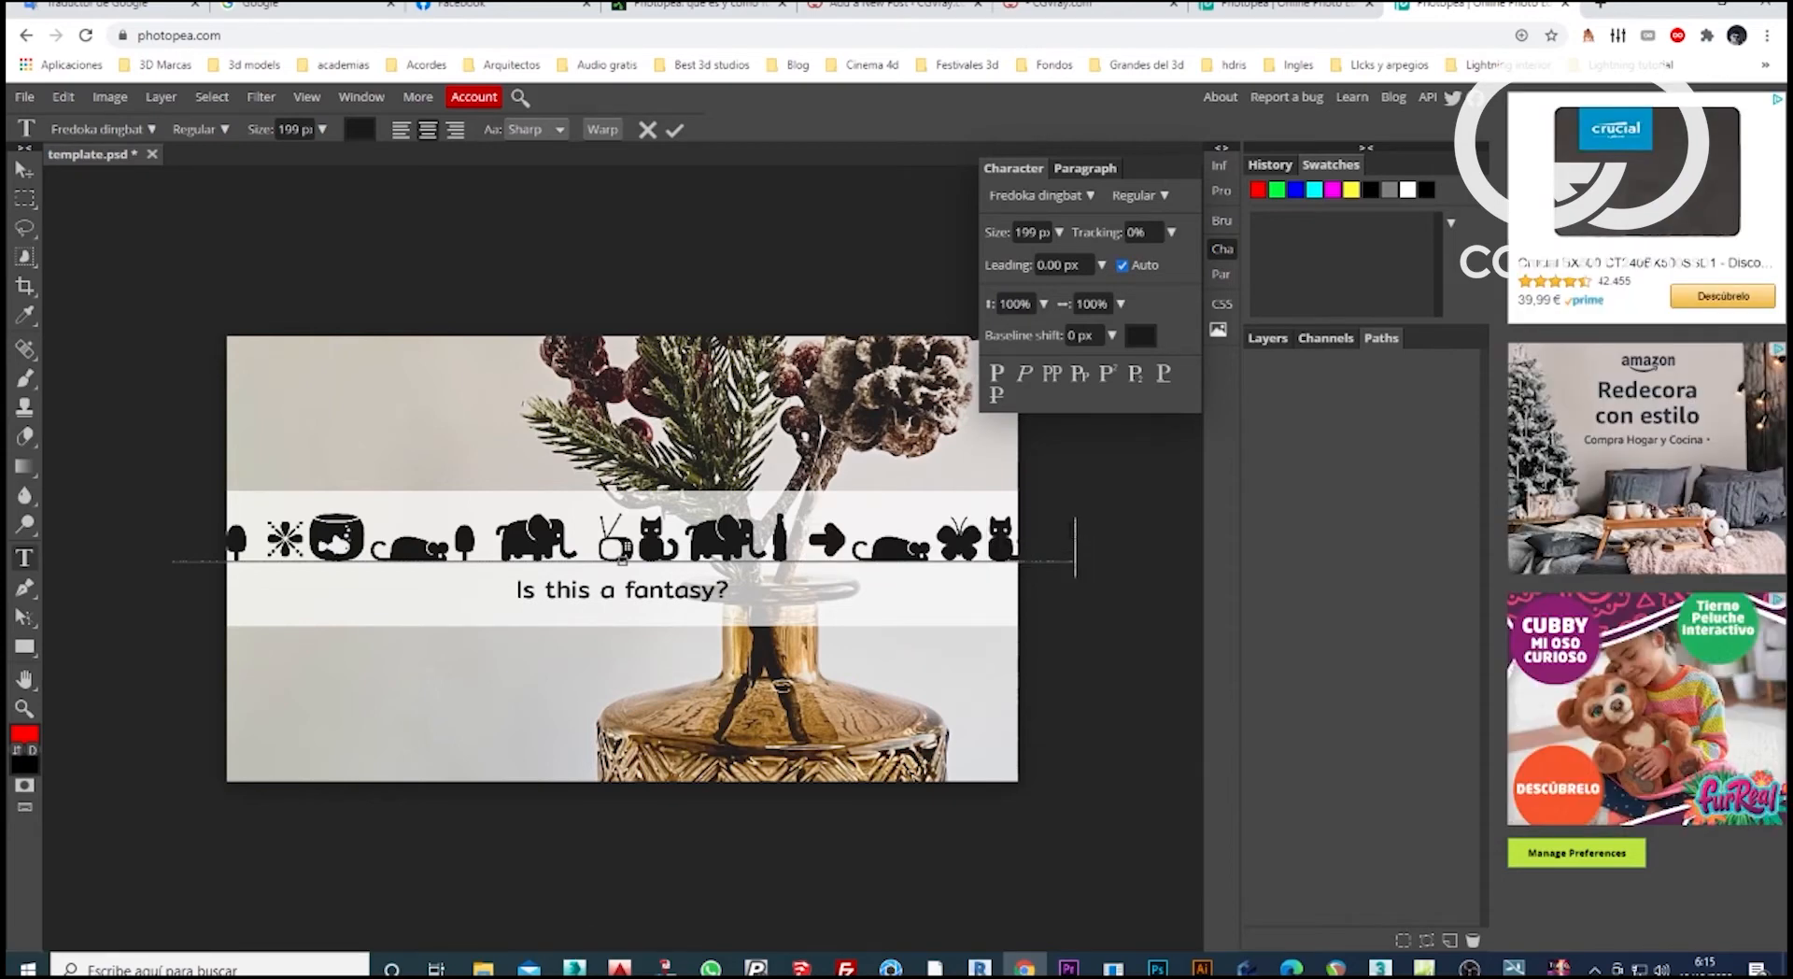
drag(1075, 547, 121, 537)
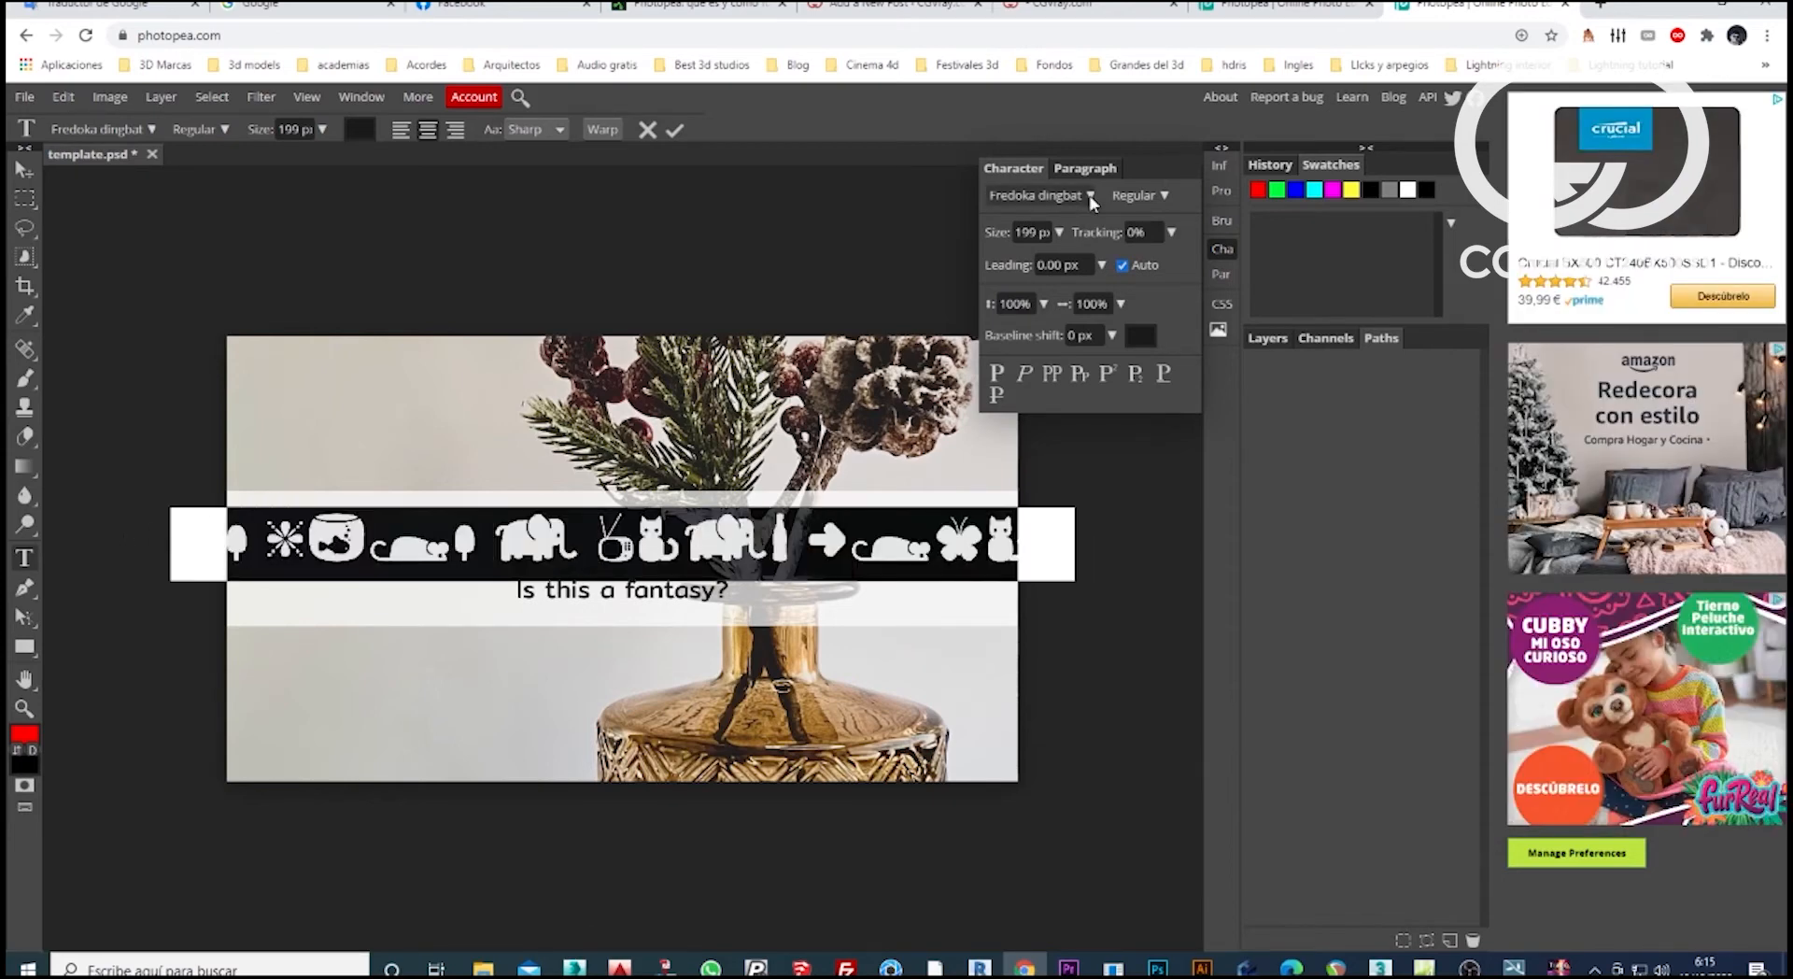
click(1063, 198)
scroll(1196, 628, down, 1)
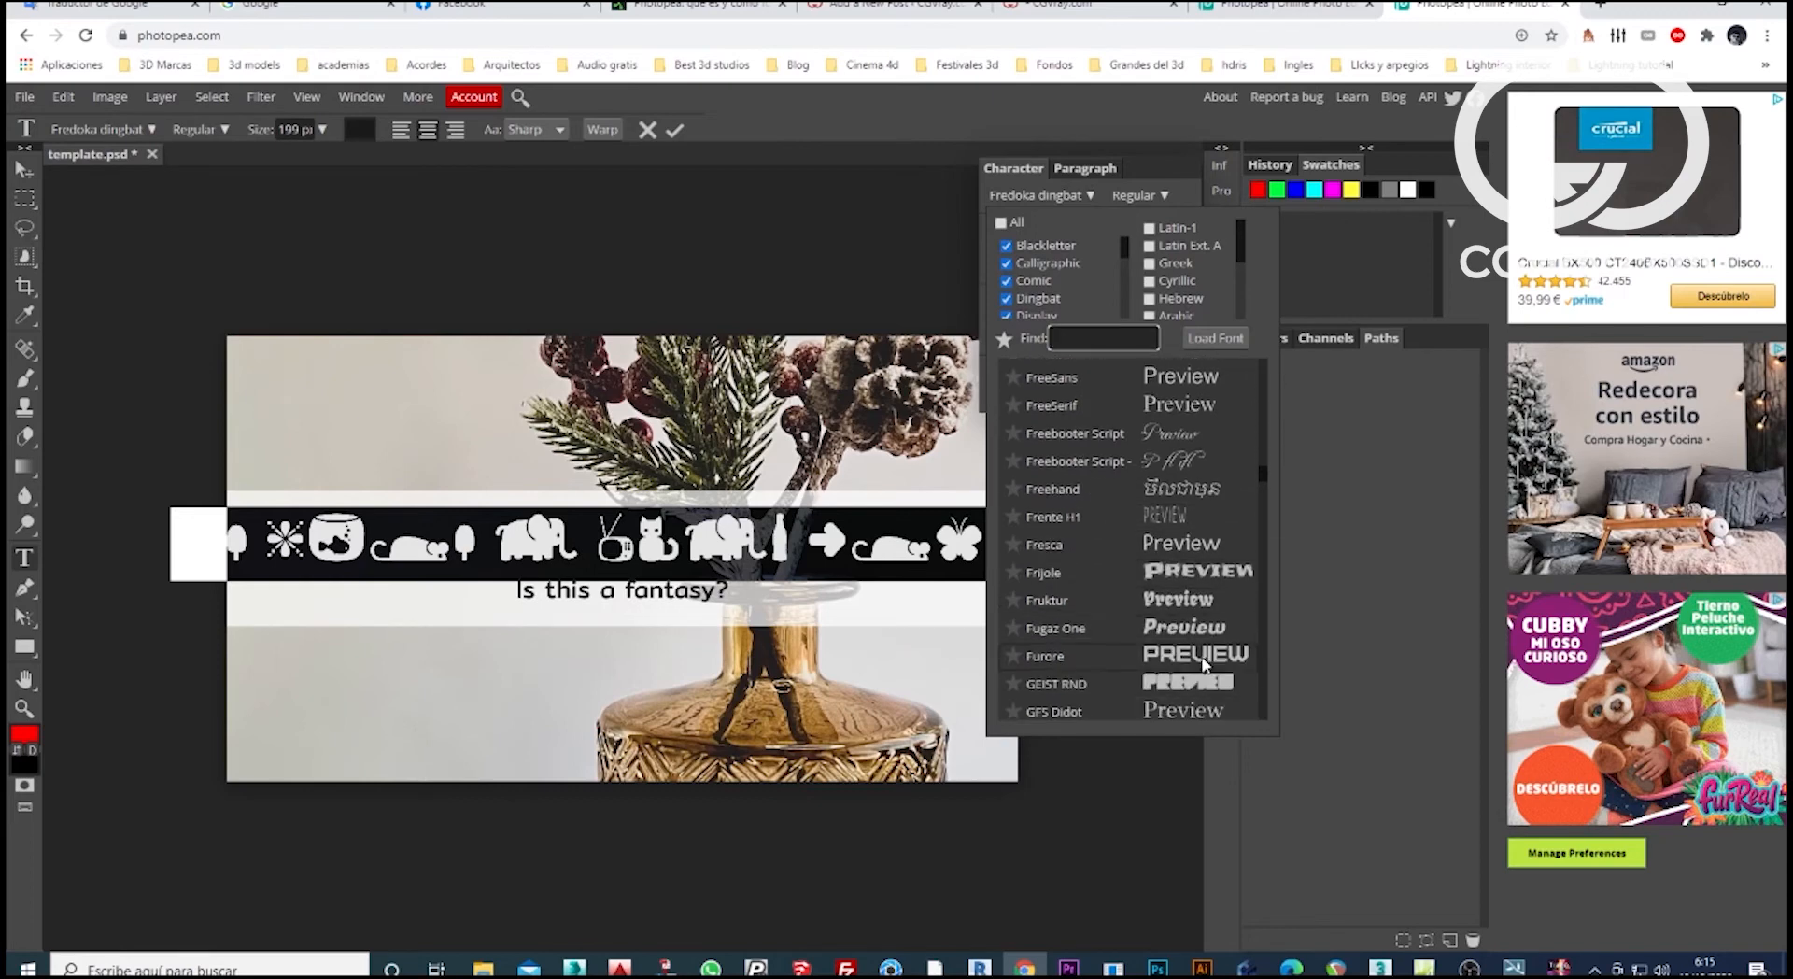
click(1211, 575)
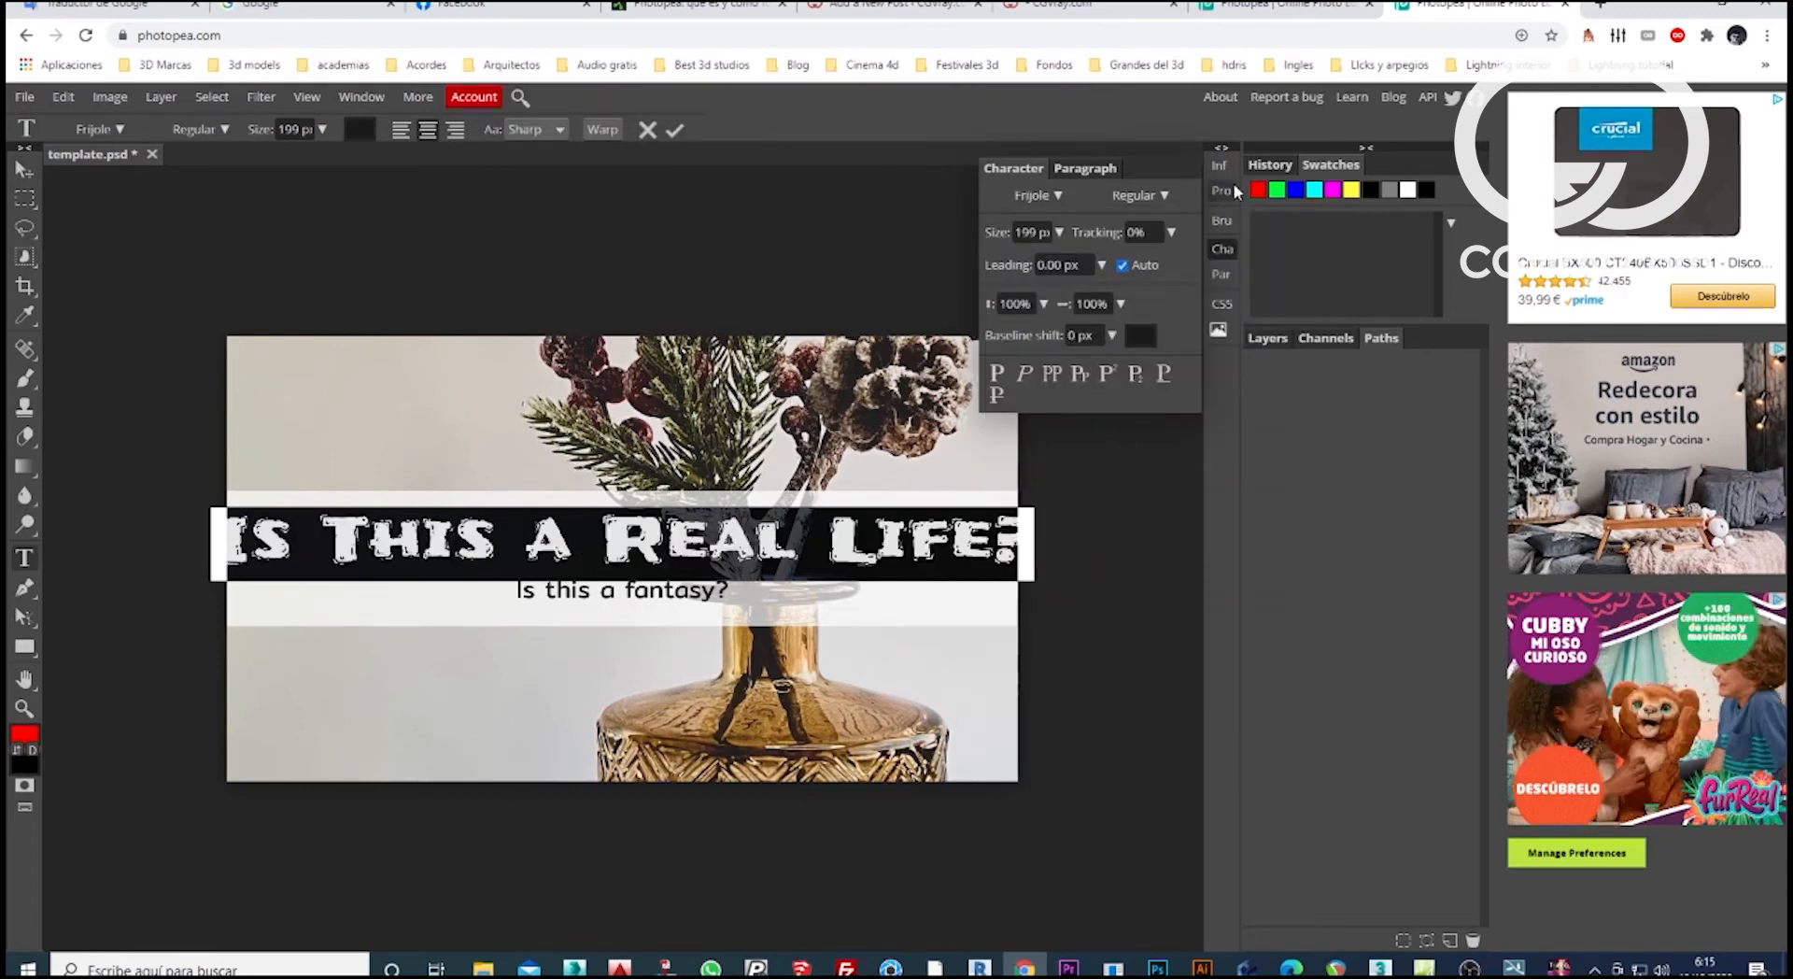
Set the foreground colour to black and the headline's text colour to white, and finish editing the text.
click(1312, 193)
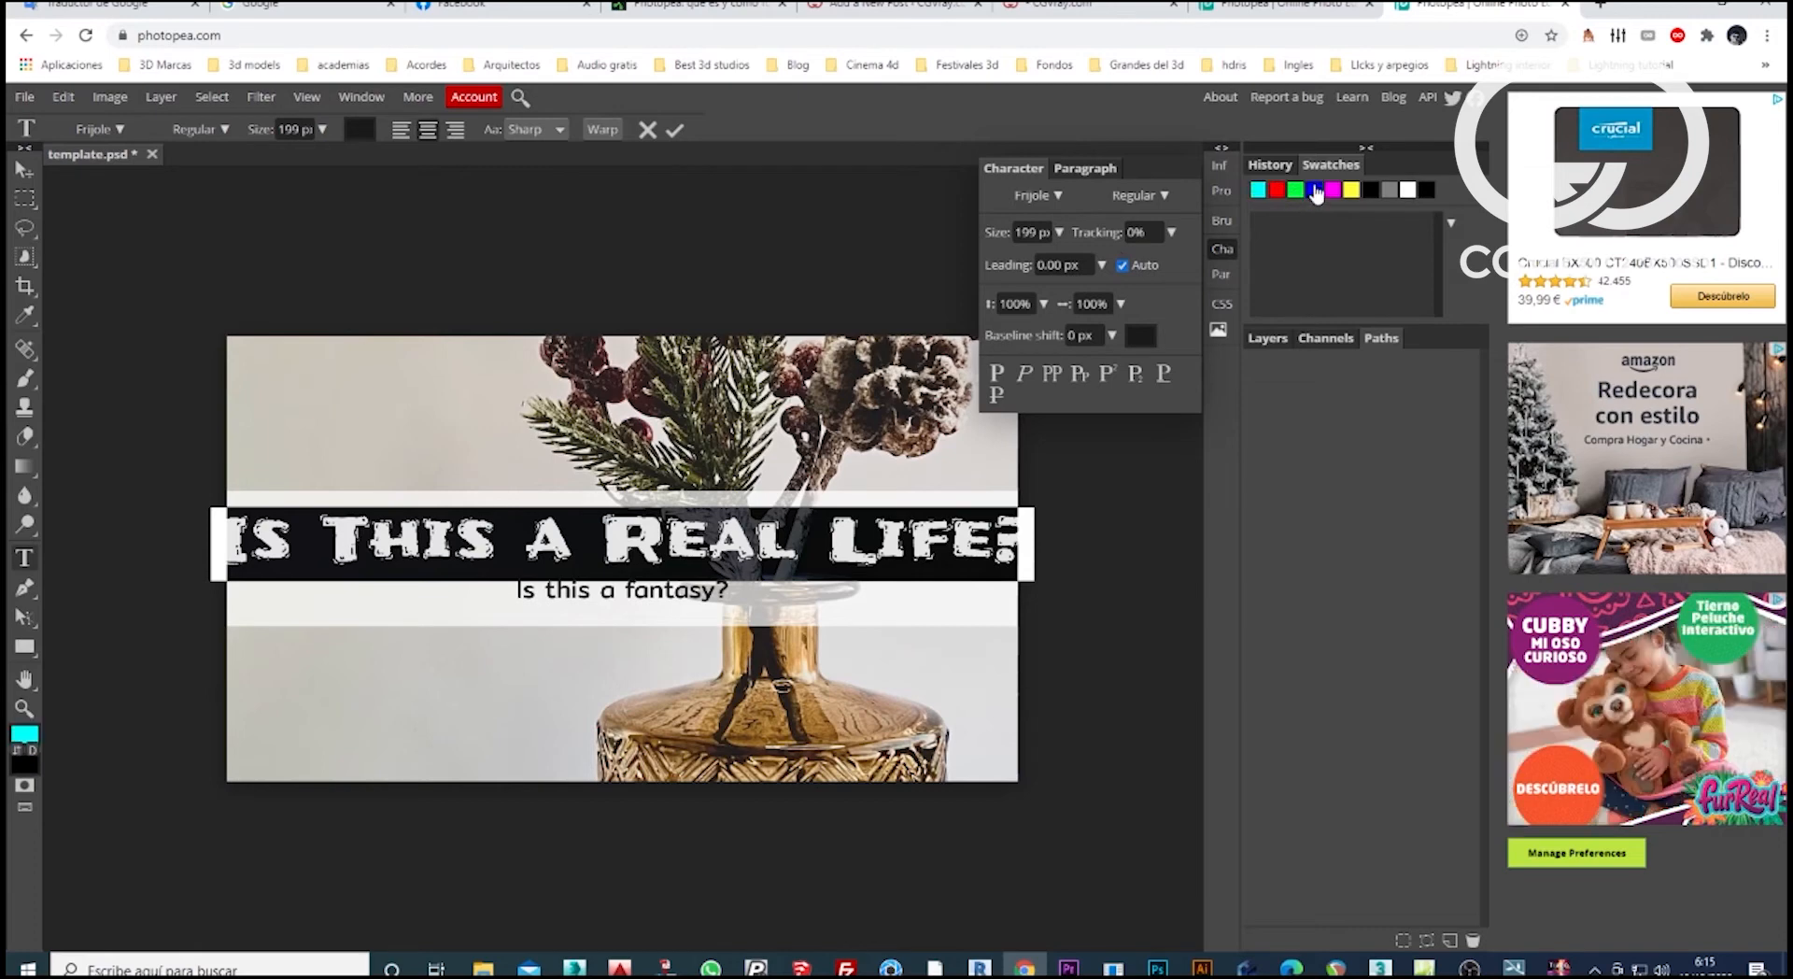
click(1370, 191)
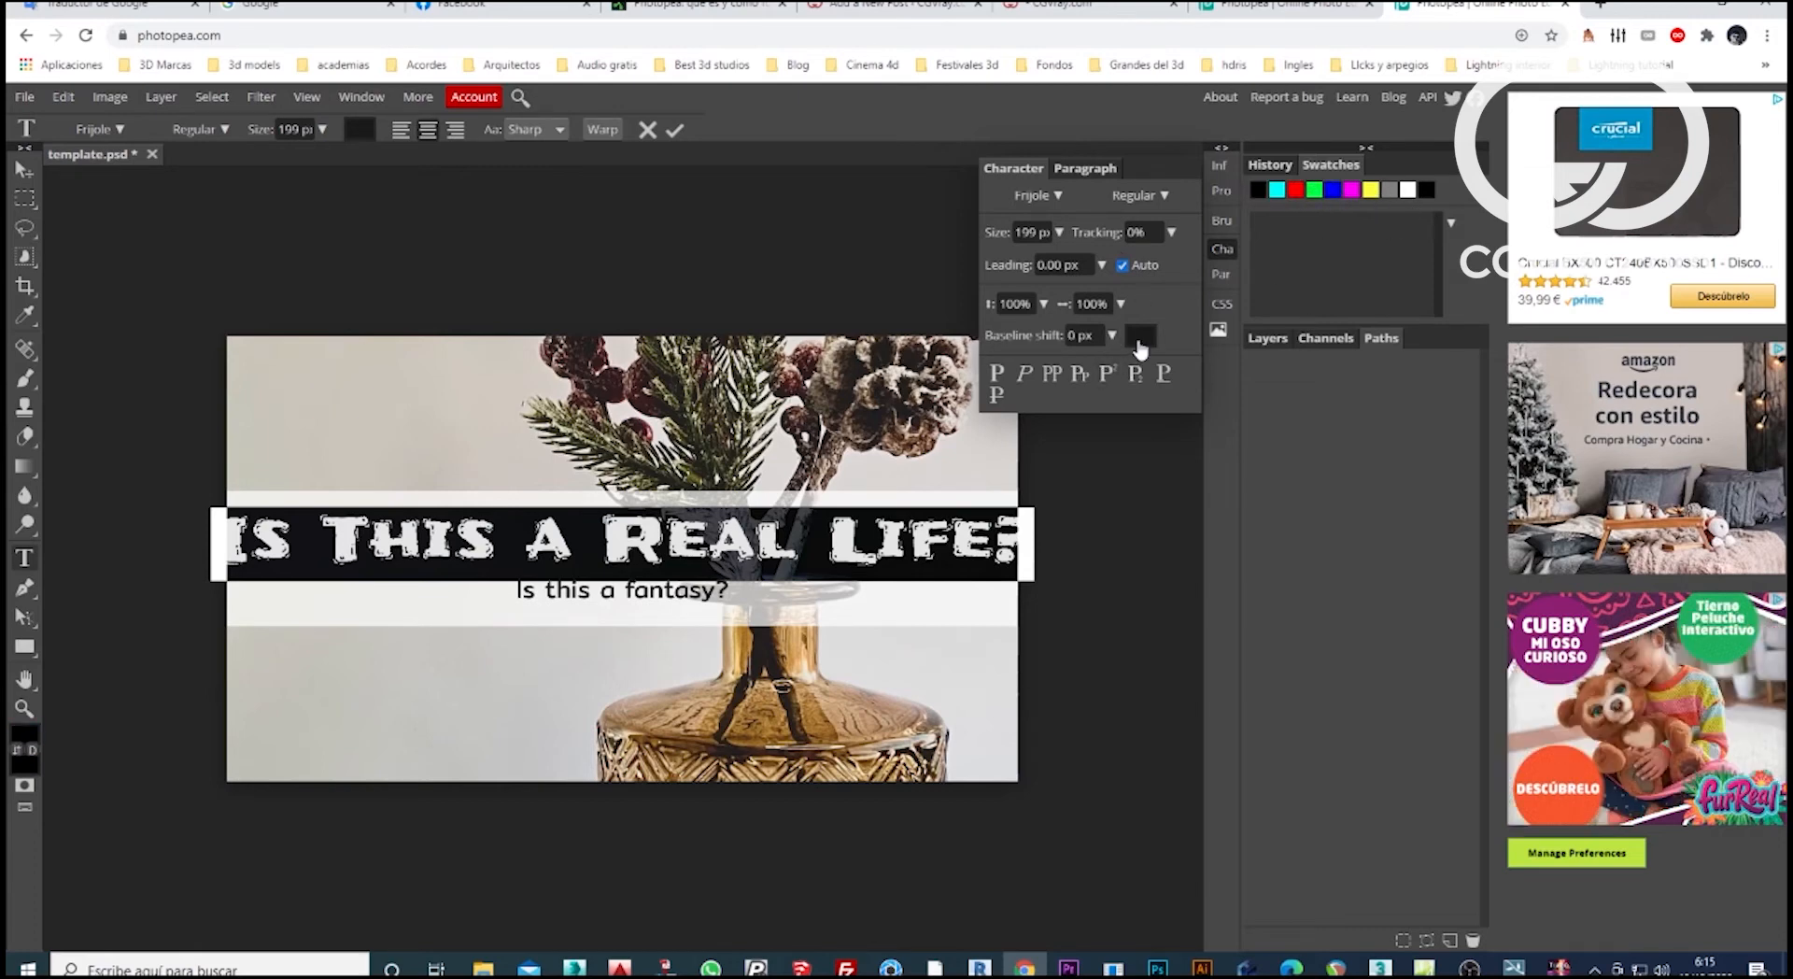
click(1140, 336)
drag(186, 367, 135, 258)
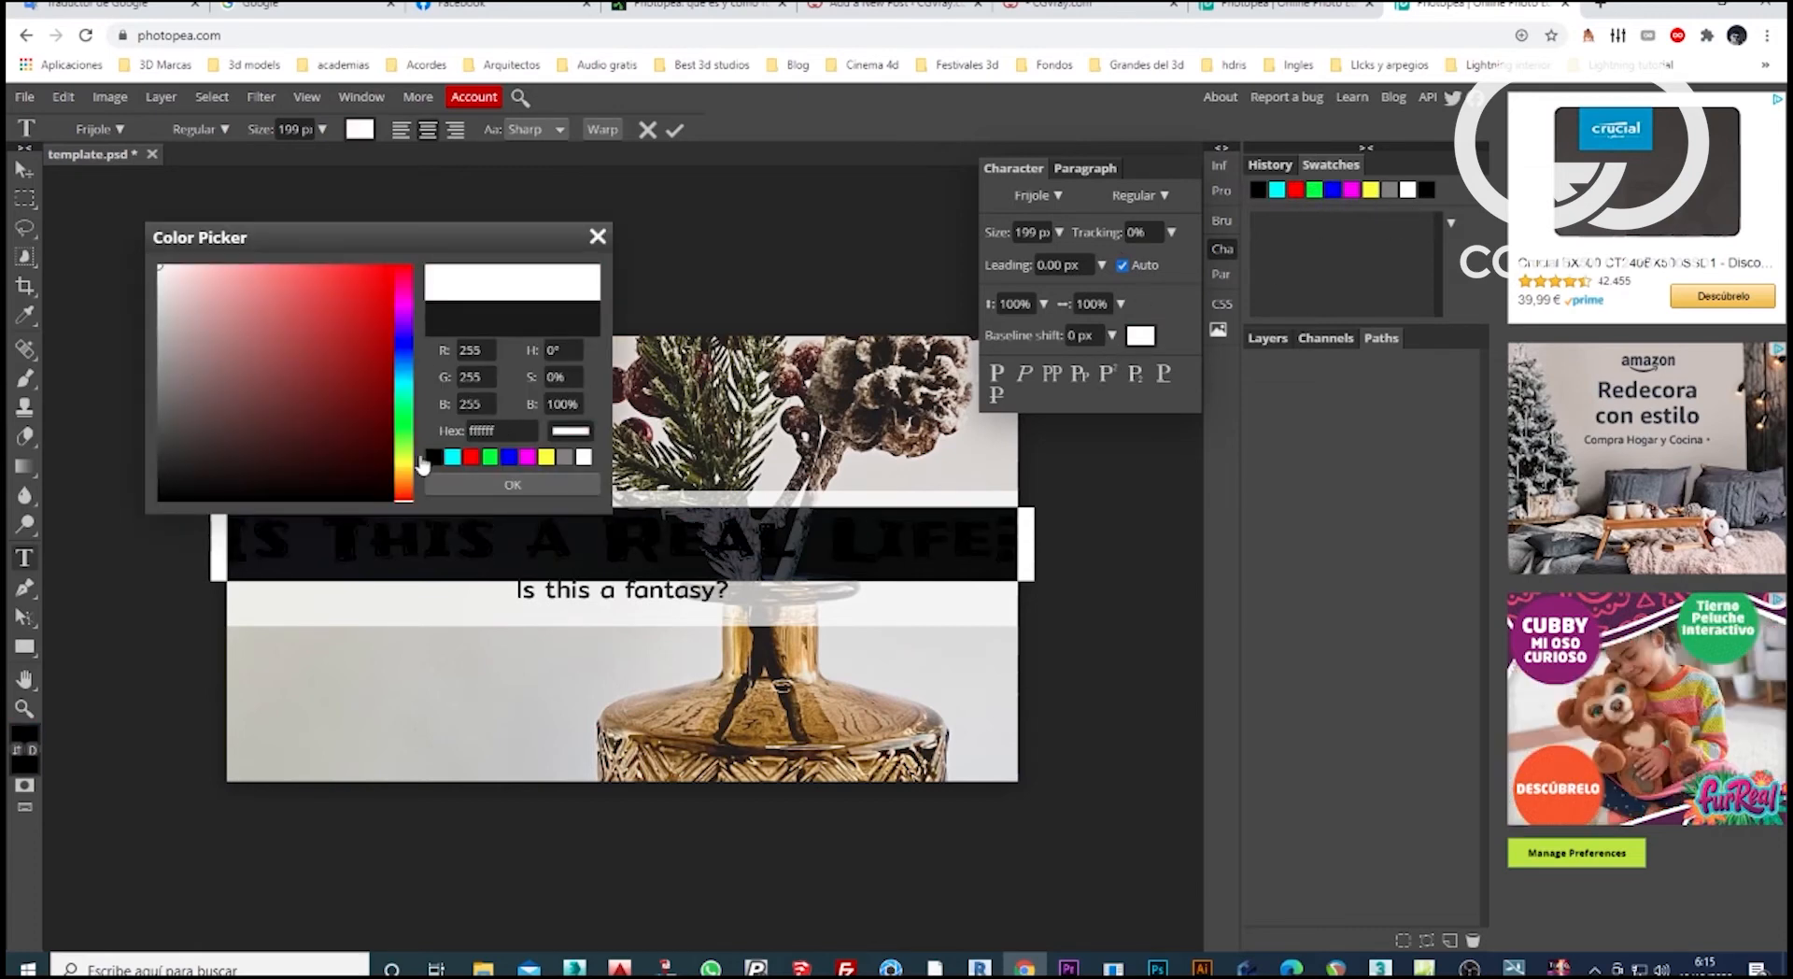
click(561, 483)
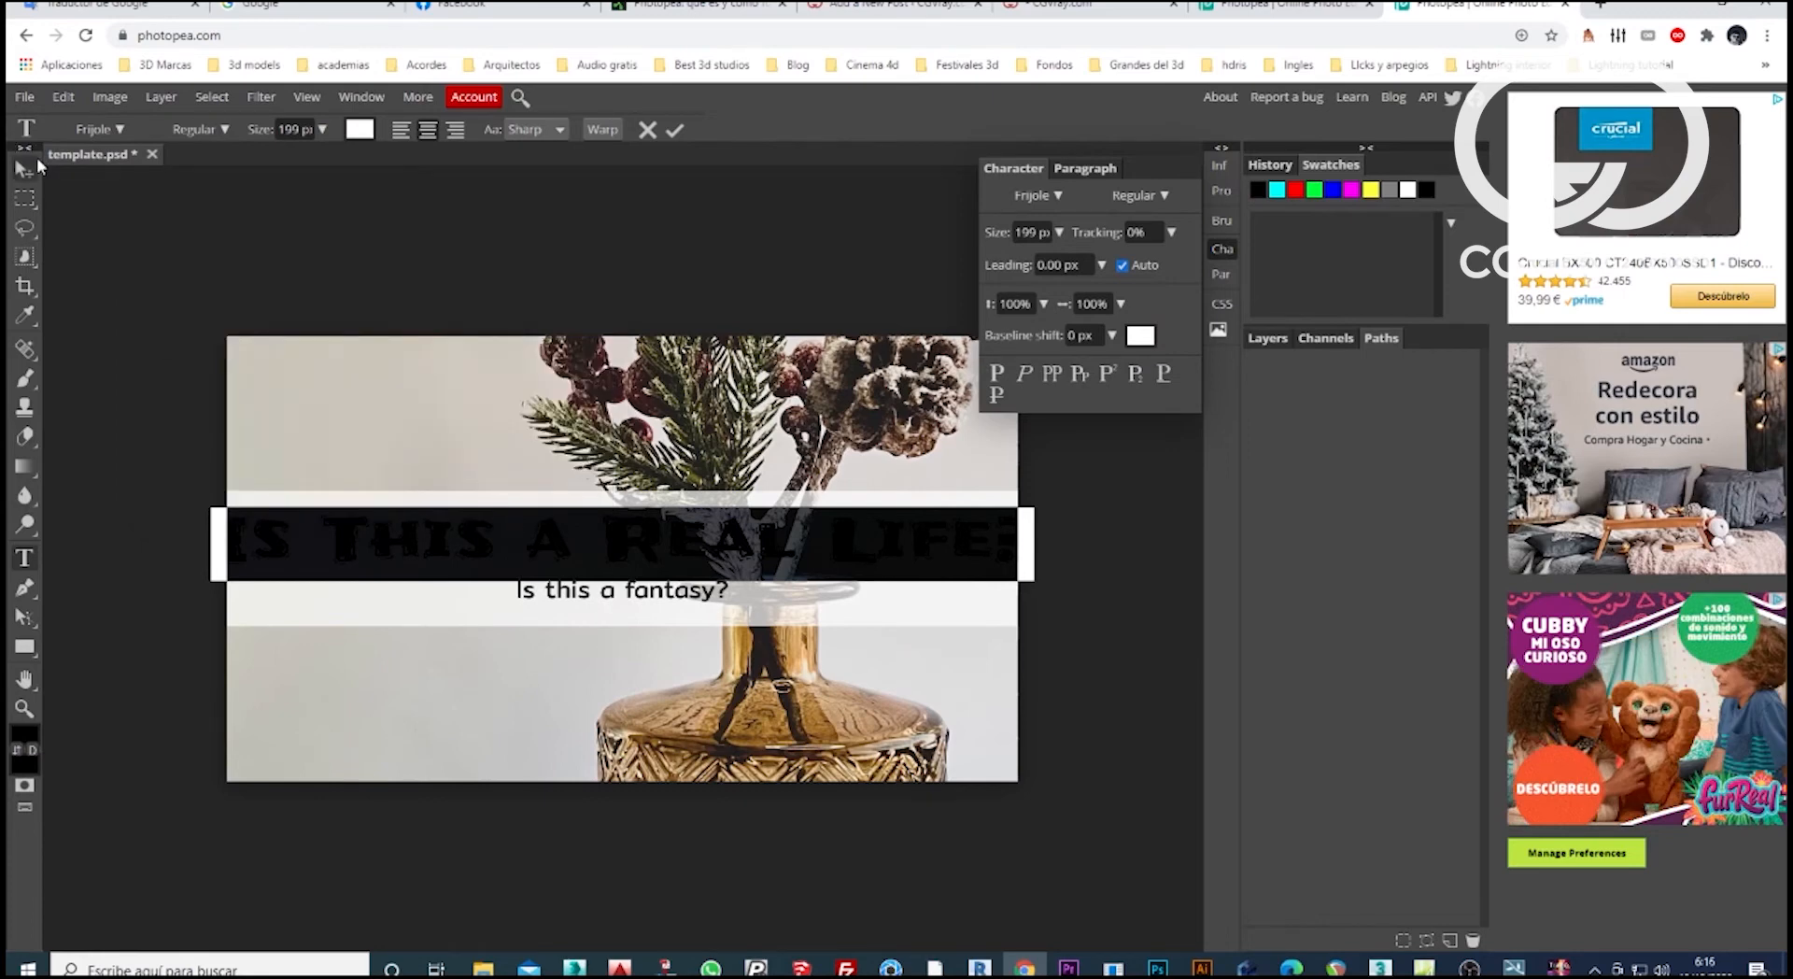
click(23, 169)
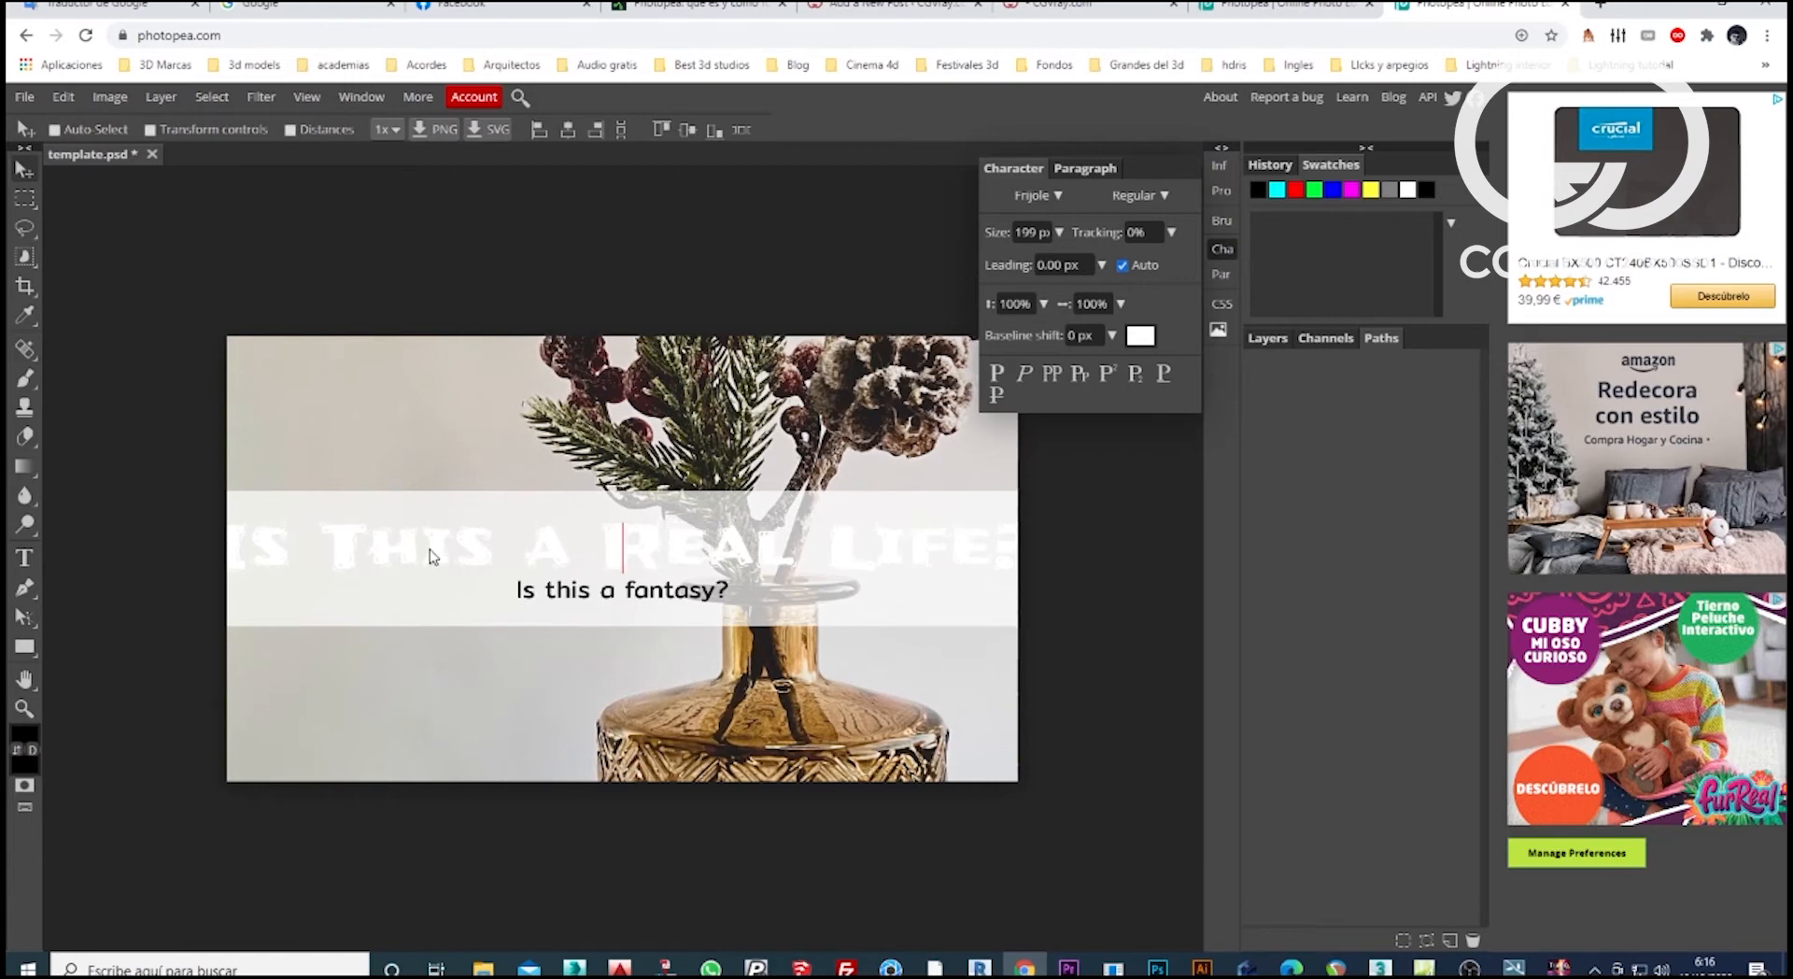
Try red, magenta and yellow on the headline, and set its text colour to olive green 969641.
click(1140, 335)
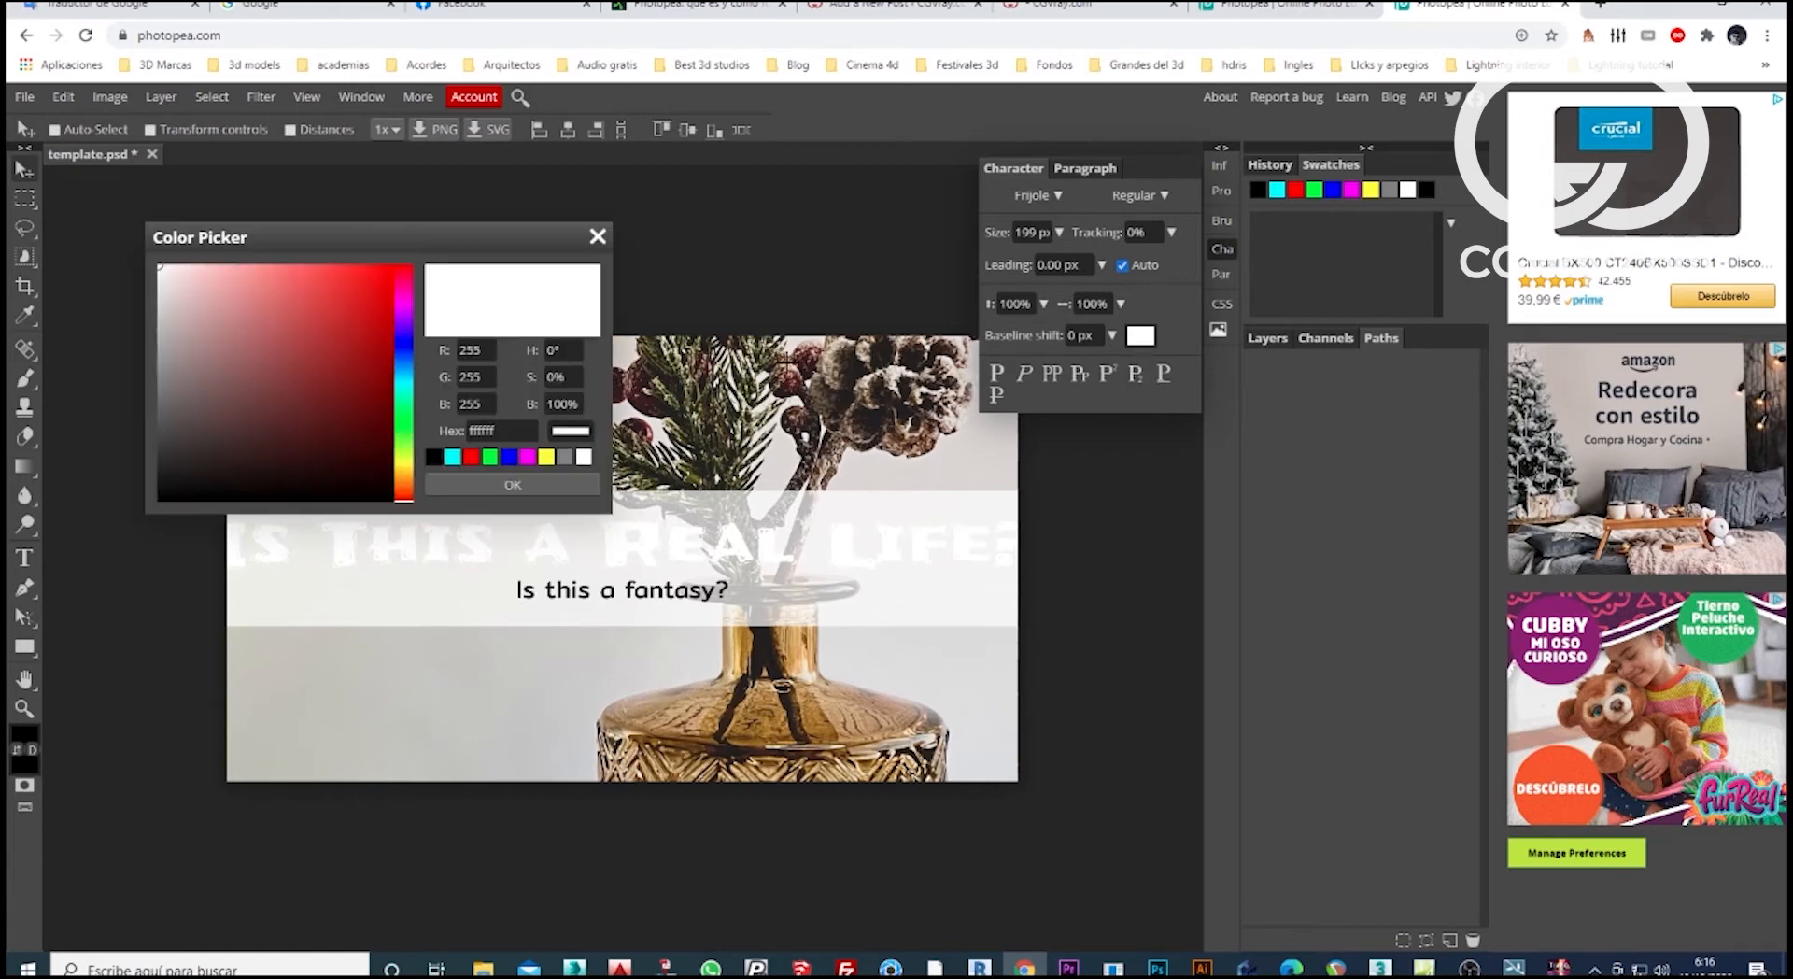
click(471, 457)
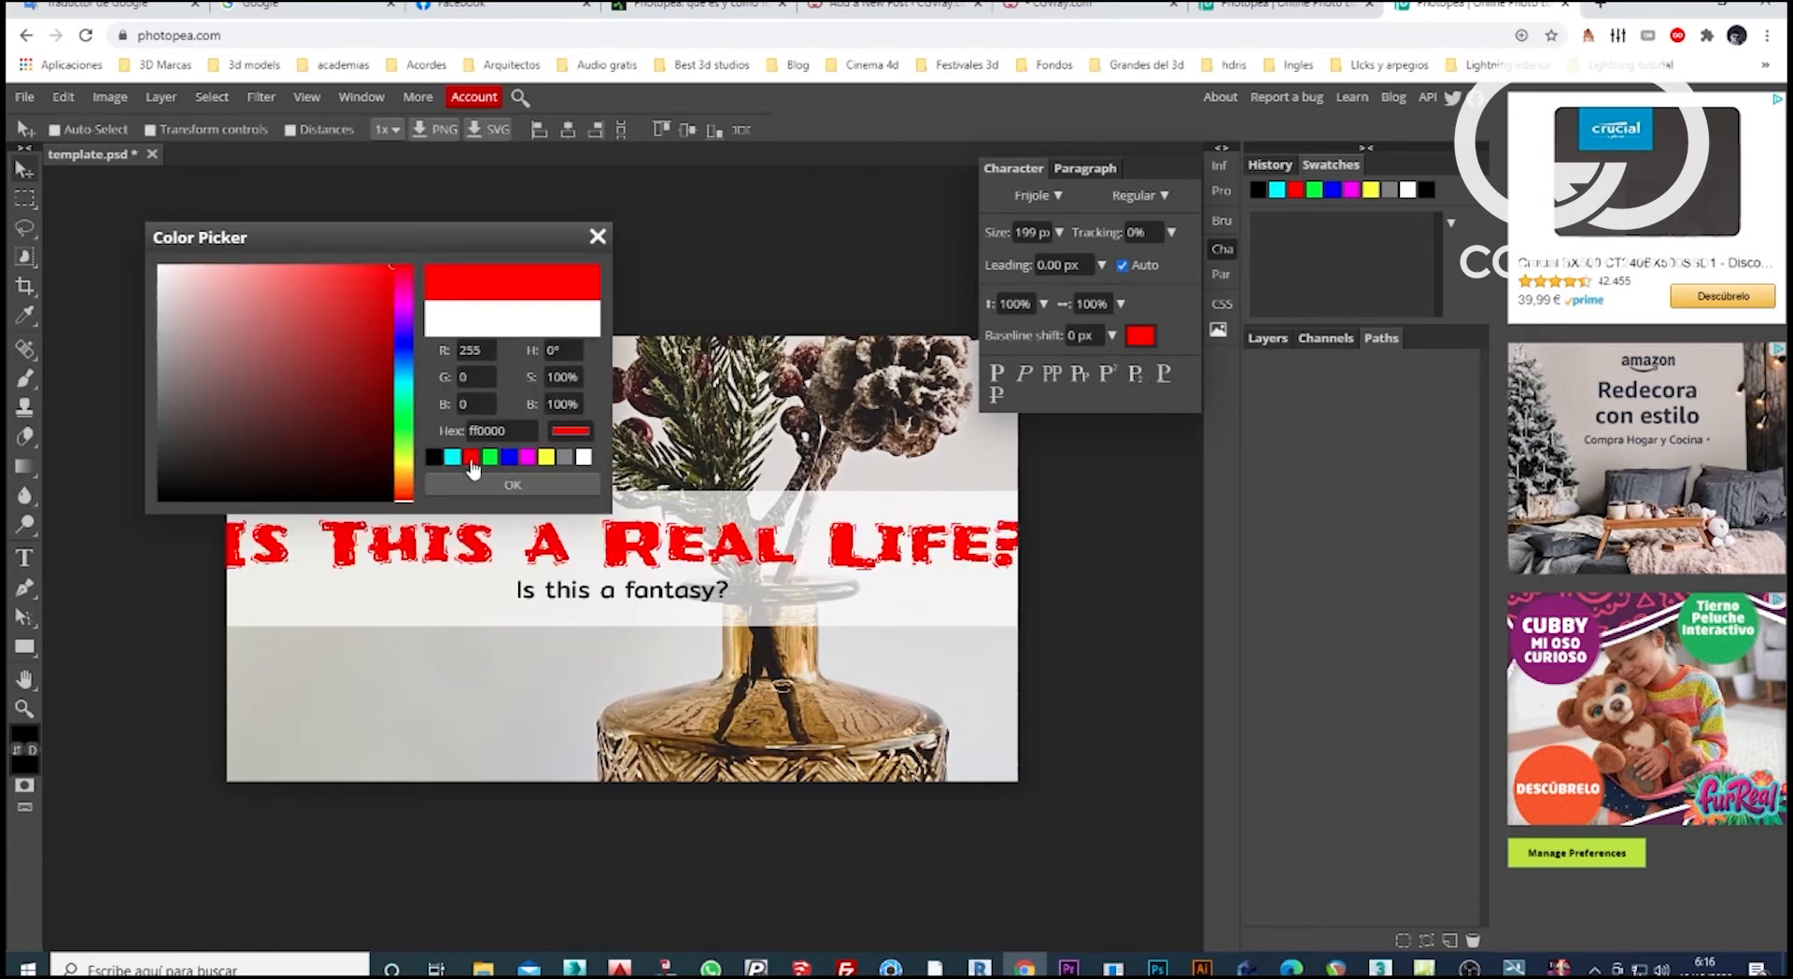
click(526, 460)
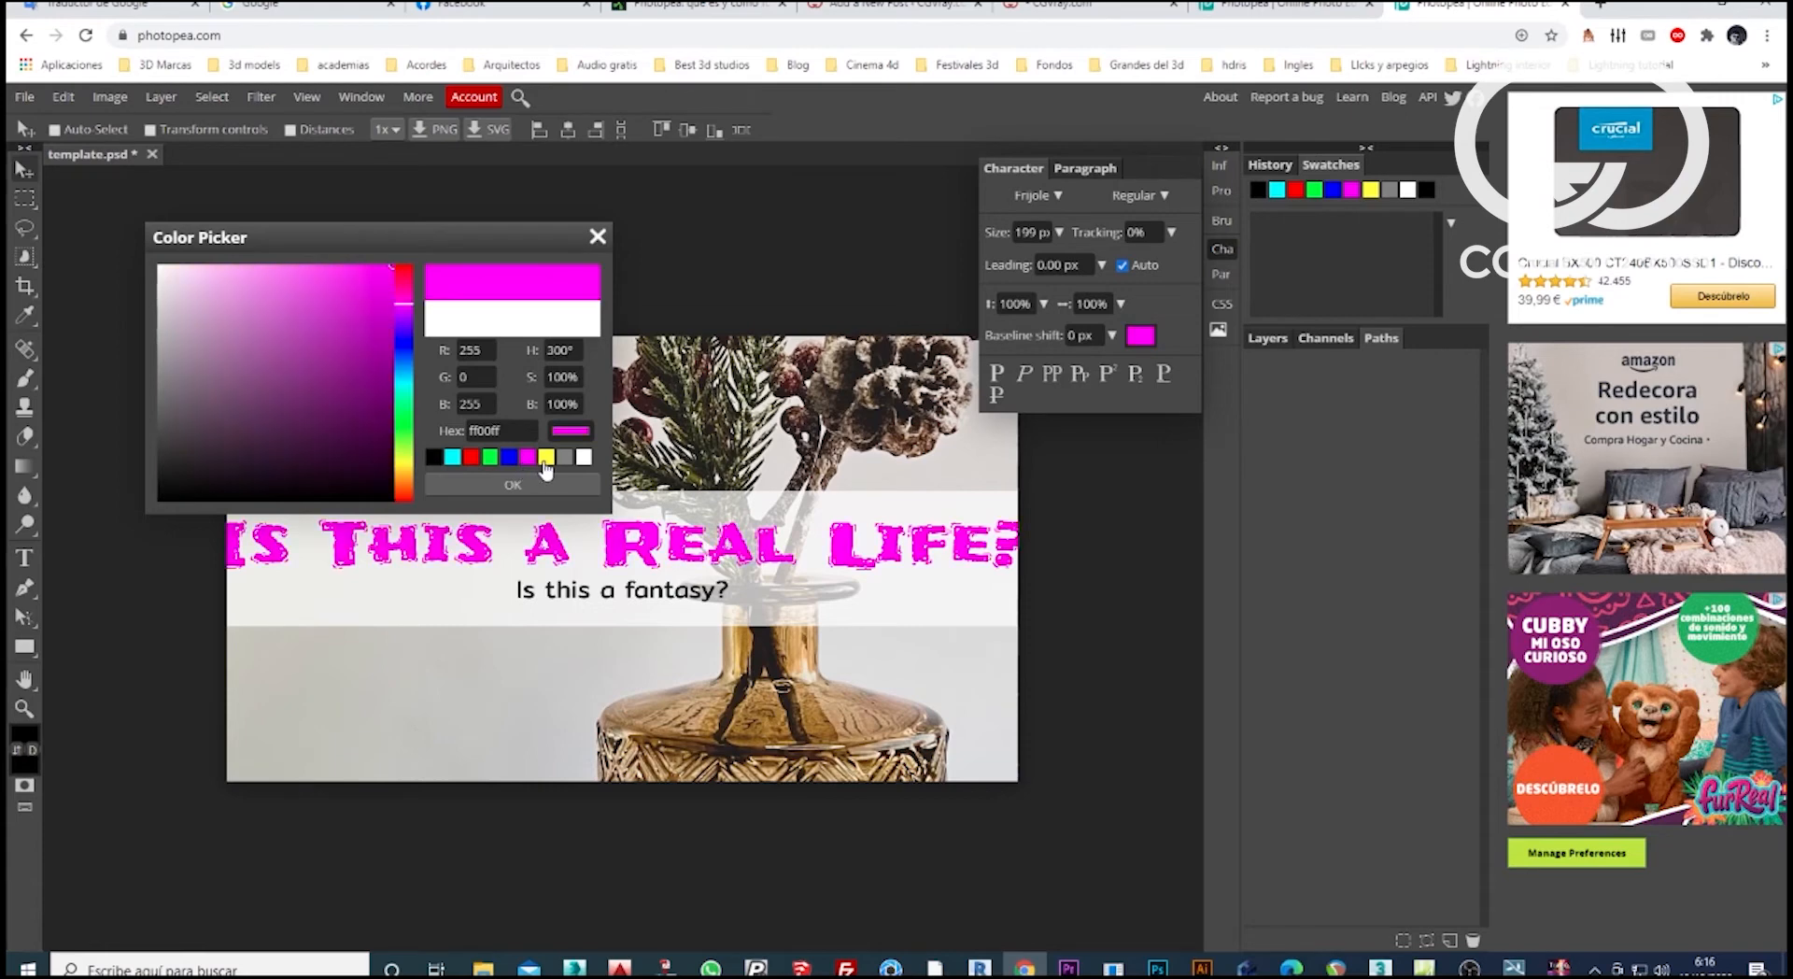
click(549, 462)
mouse_move(339, 417)
mouse_down()
mouse_move(277, 329)
mouse_move(199, 447)
mouse_move(292, 414)
mouse_move(279, 364)
mouse_up()
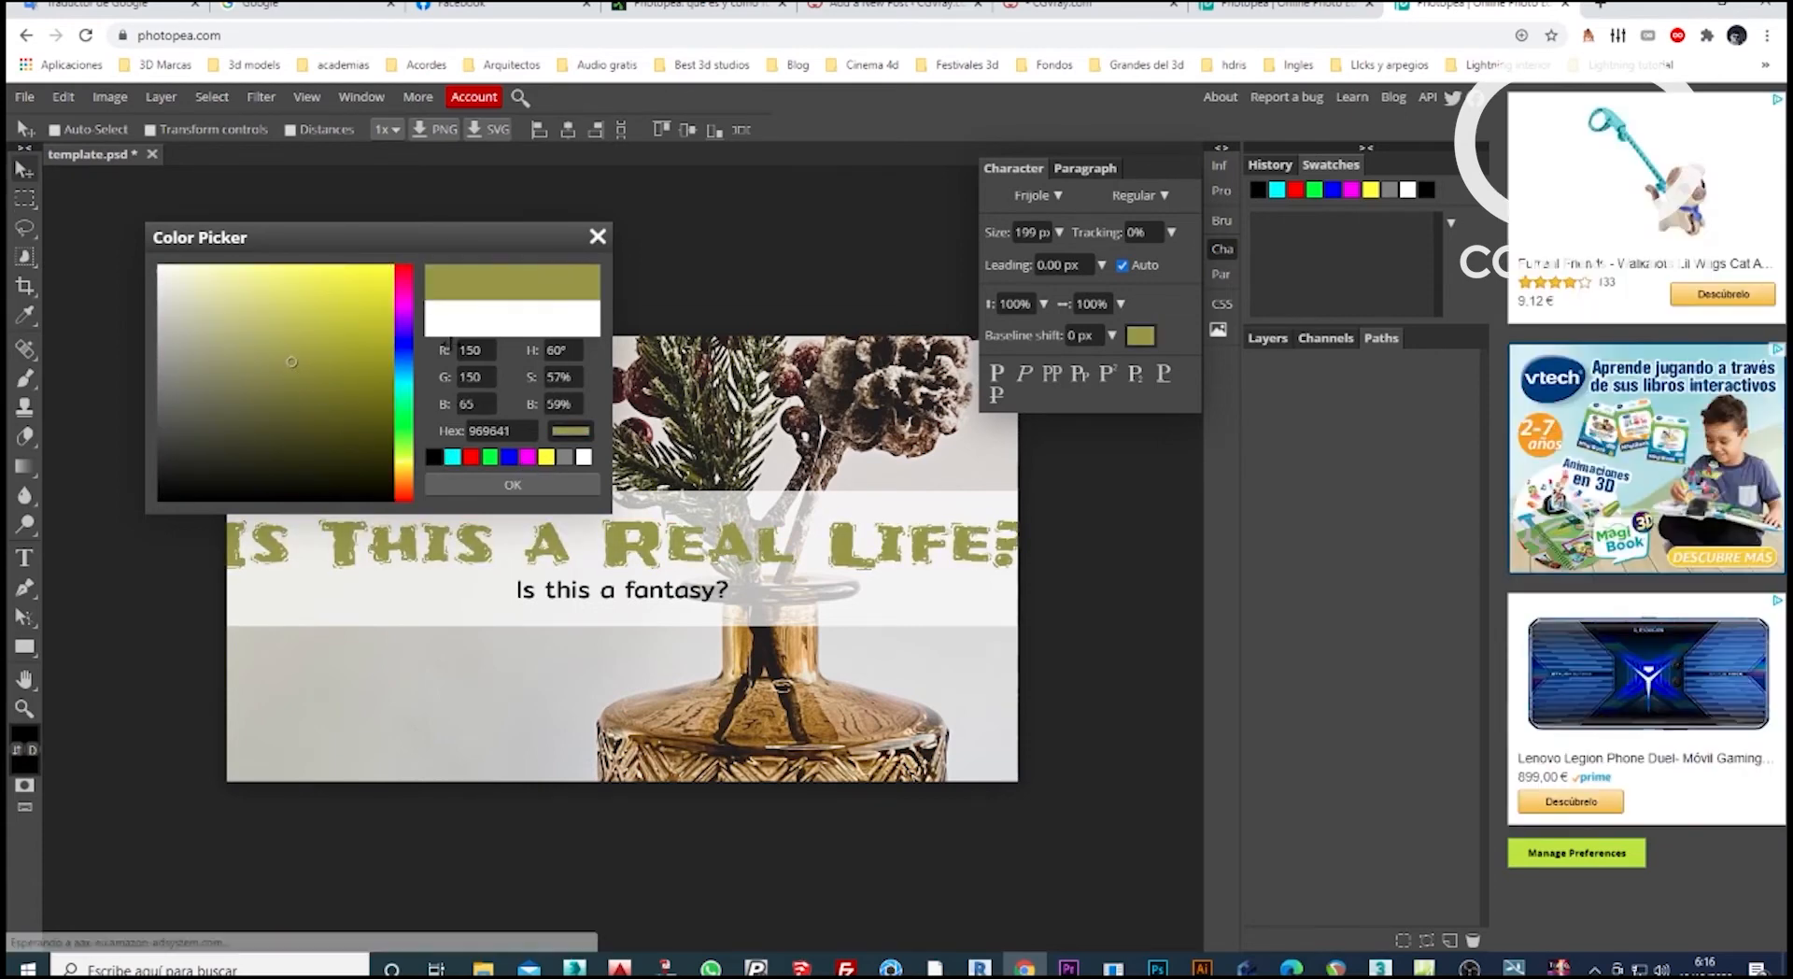
click(530, 486)
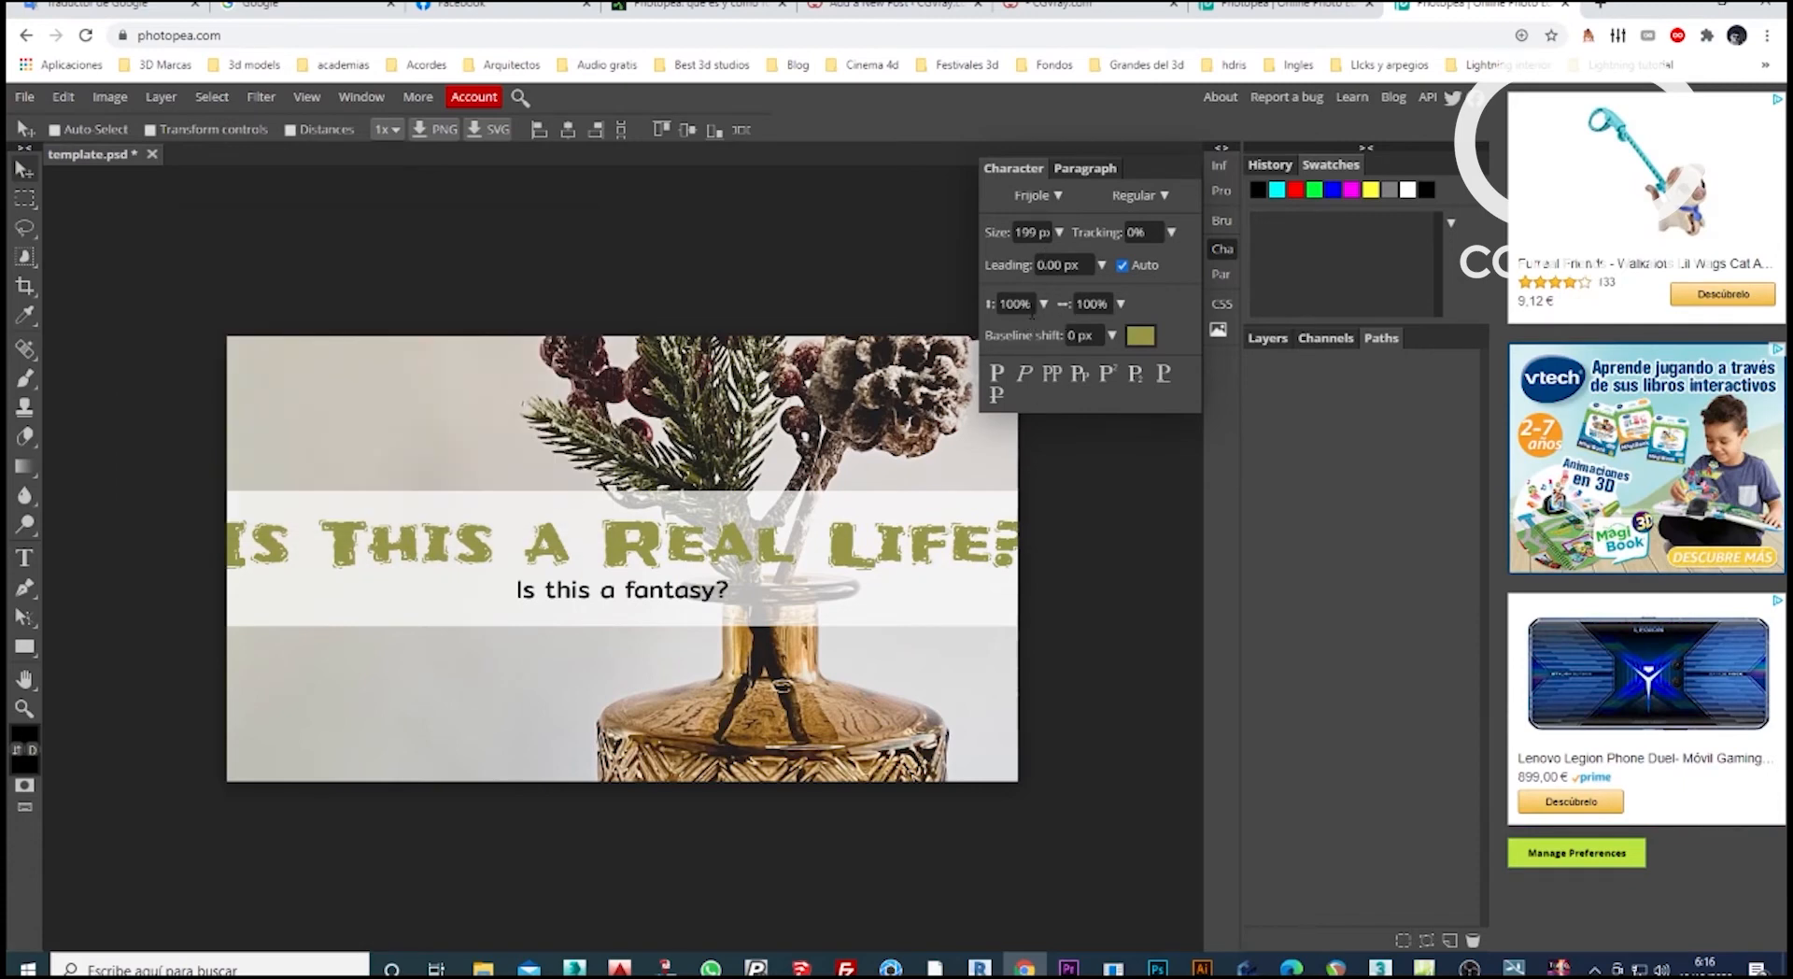
Reduce the headline's font size to 150 px and scale it to about 122.6% so it nearly spans the image width.
click(1059, 233)
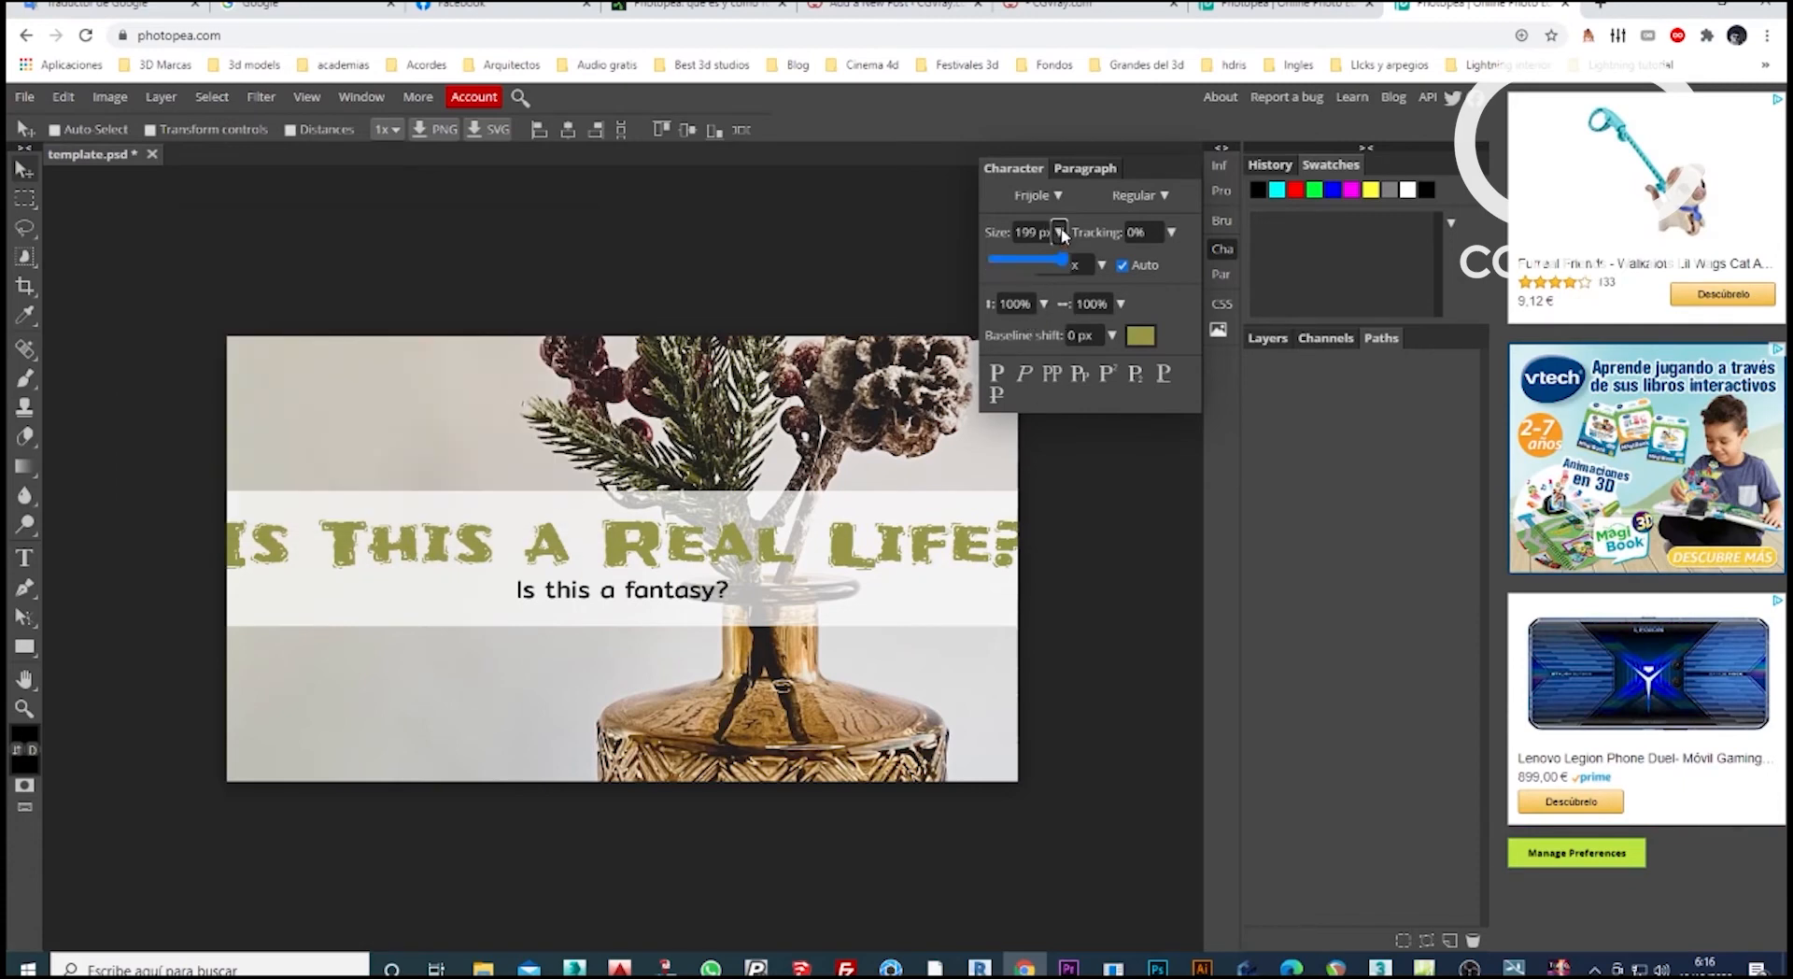
mouse_move(1065, 259)
mouse_down()
mouse_move(1047, 263)
mouse_move(1079, 272)
mouse_up()
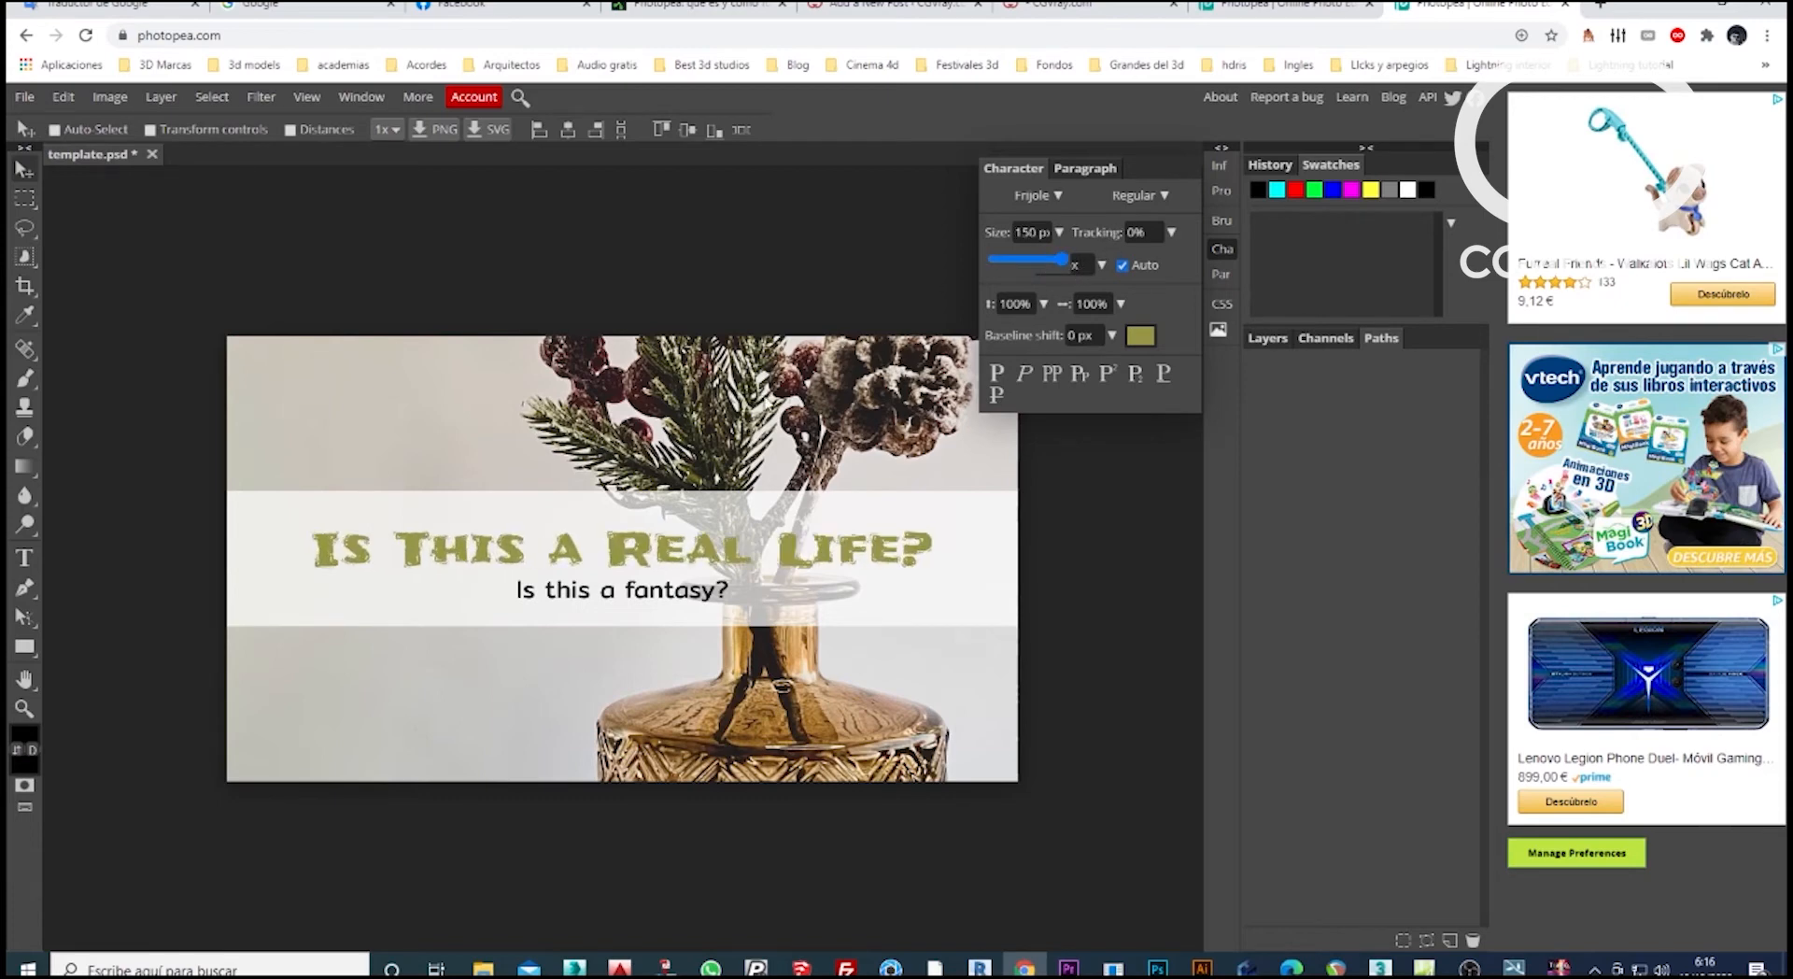
click(64, 96)
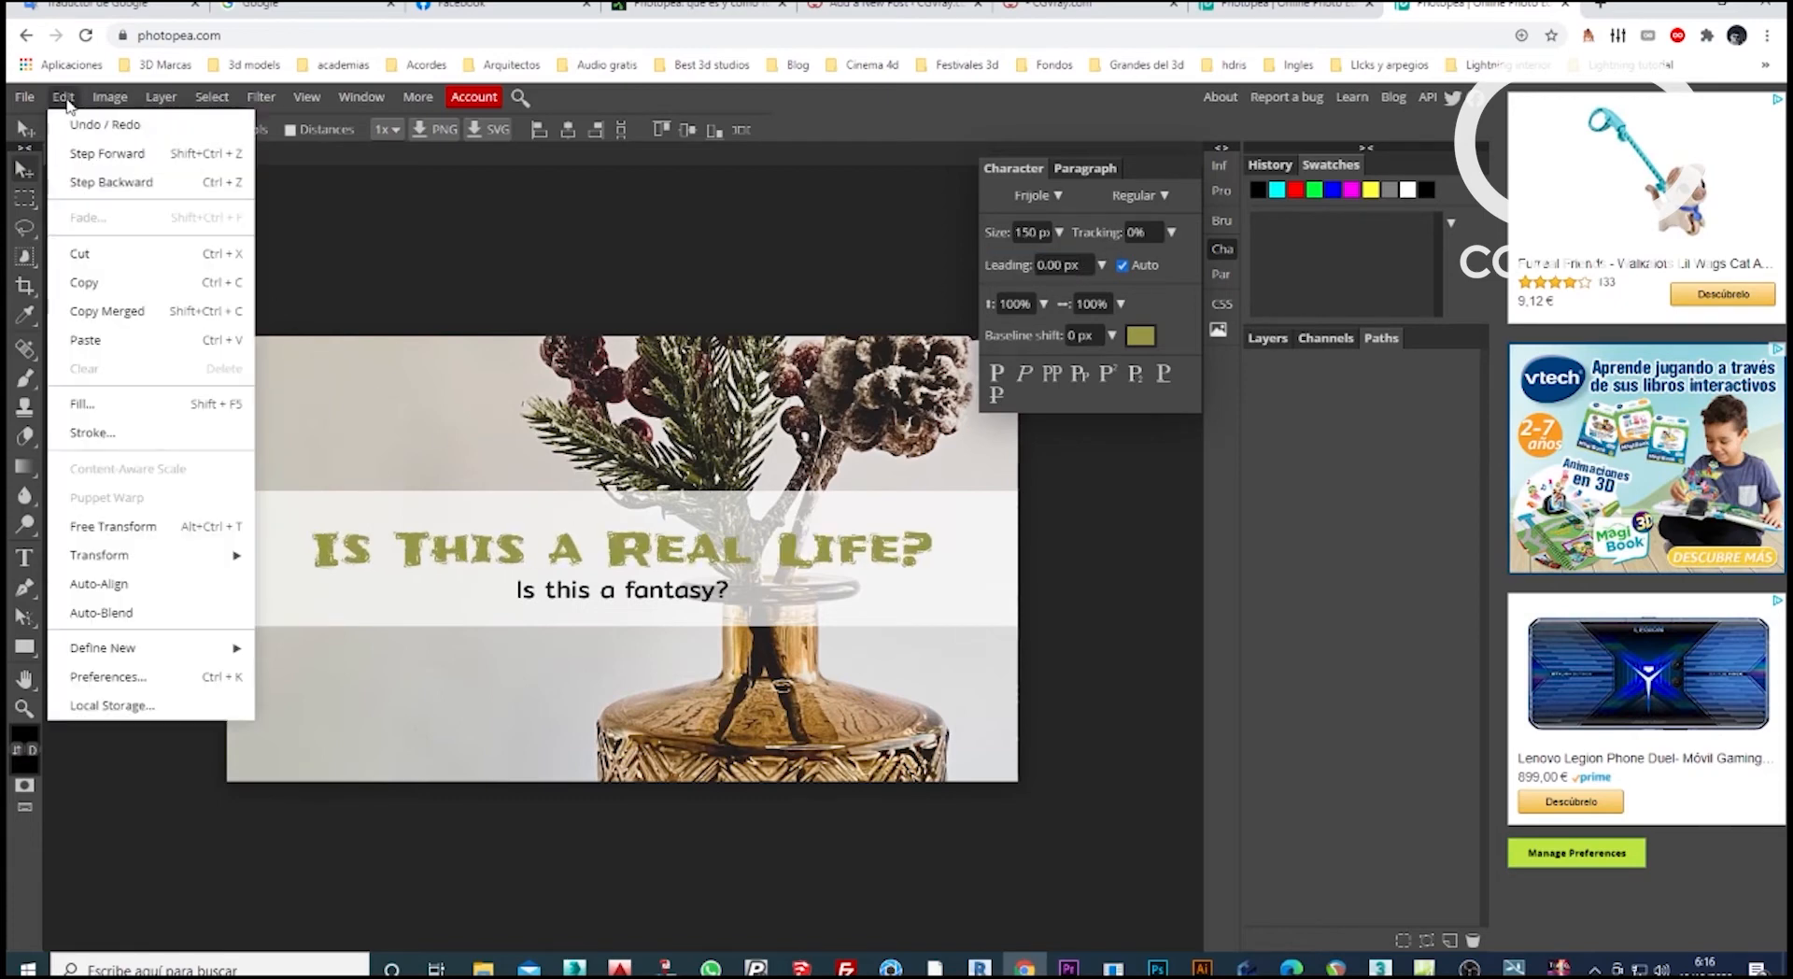
mouse_move(126, 560)
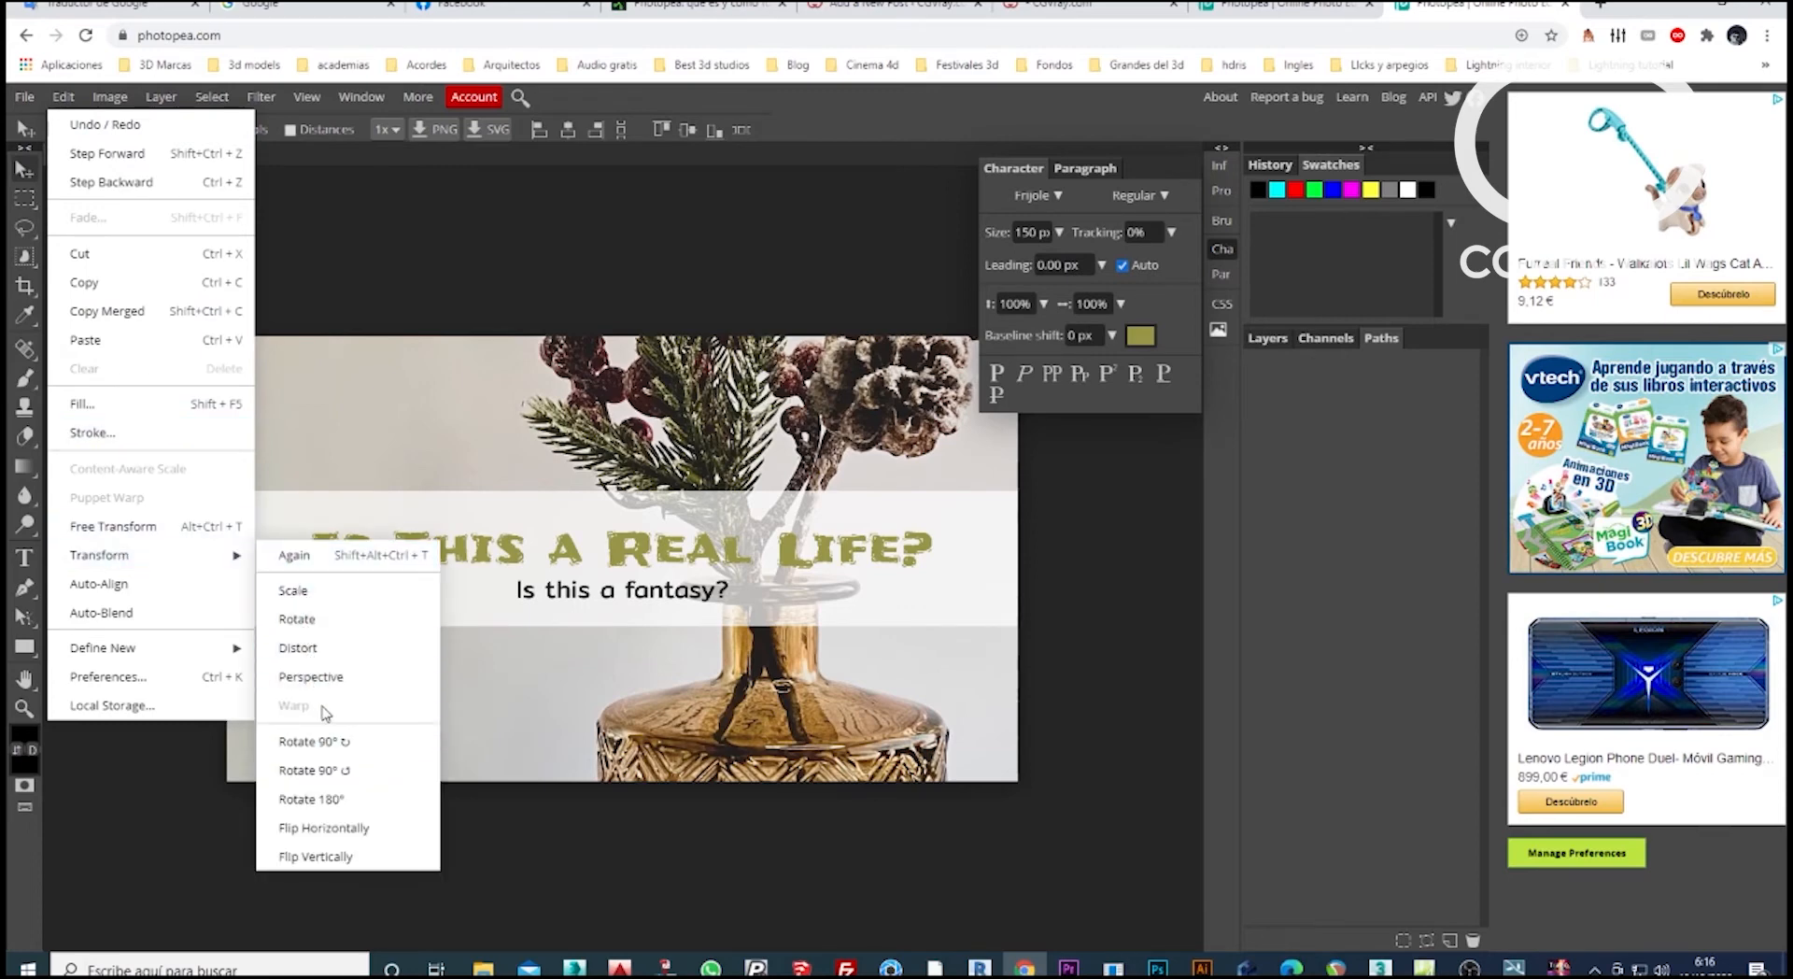
click(331, 595)
drag(932, 528, 1004, 445)
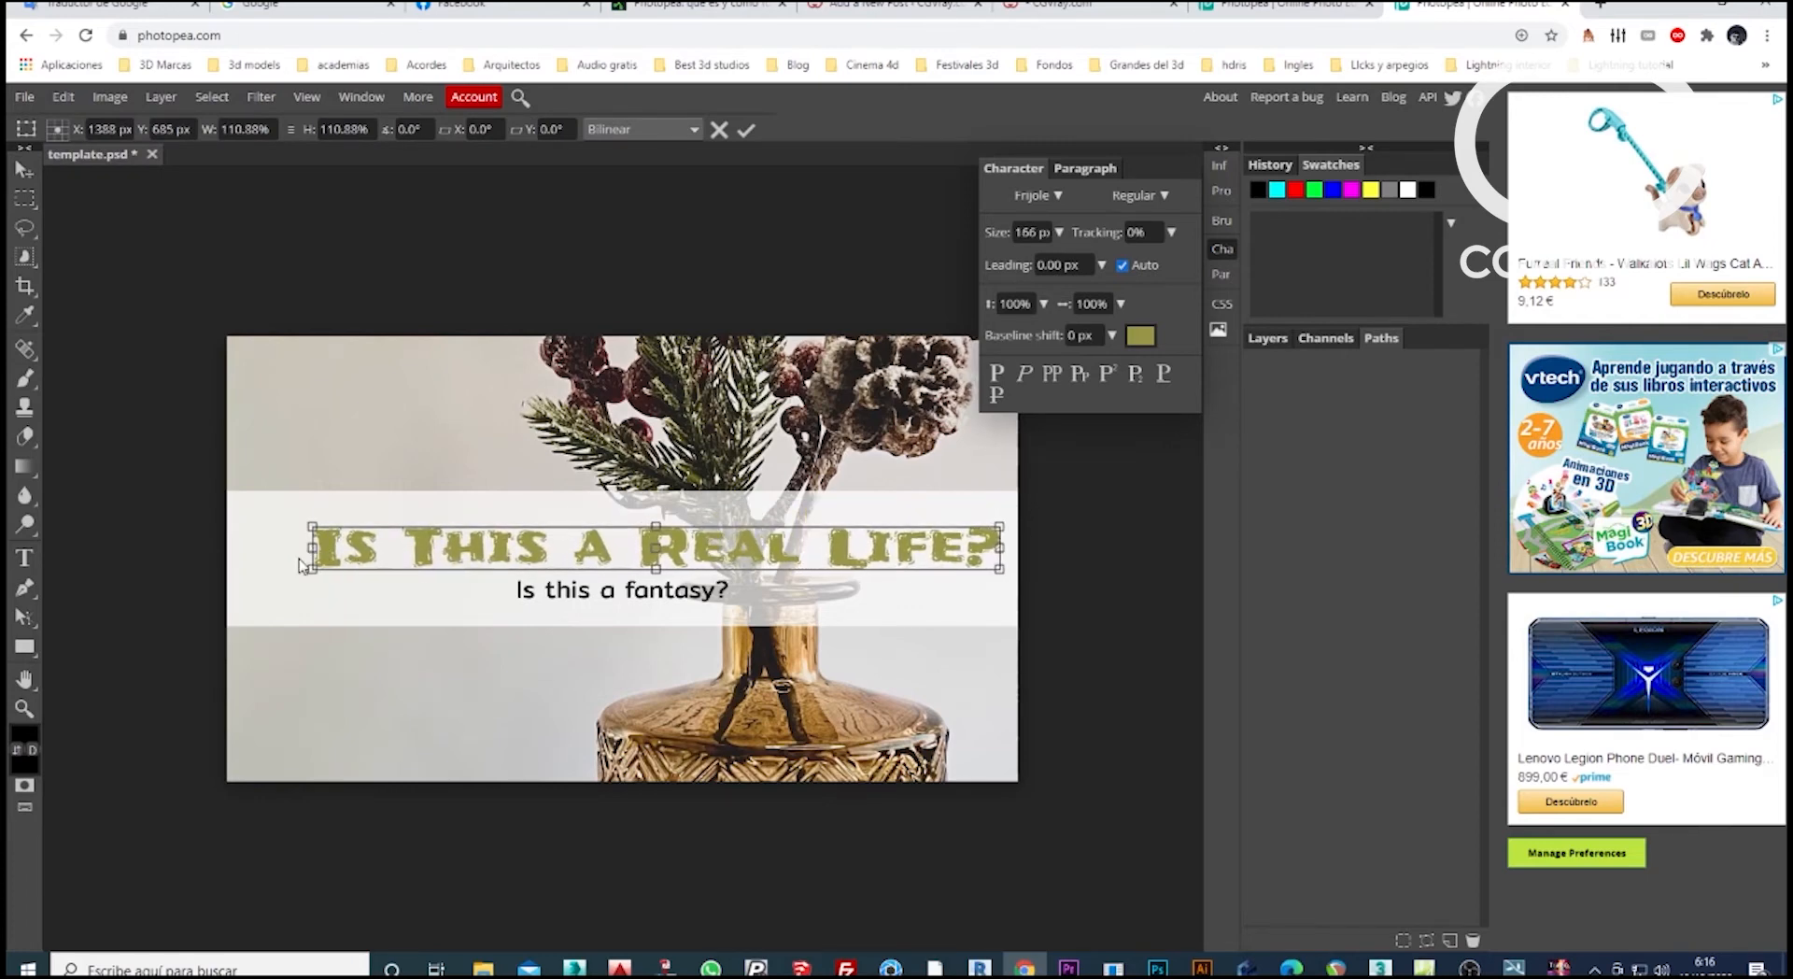
drag(310, 566, 240, 572)
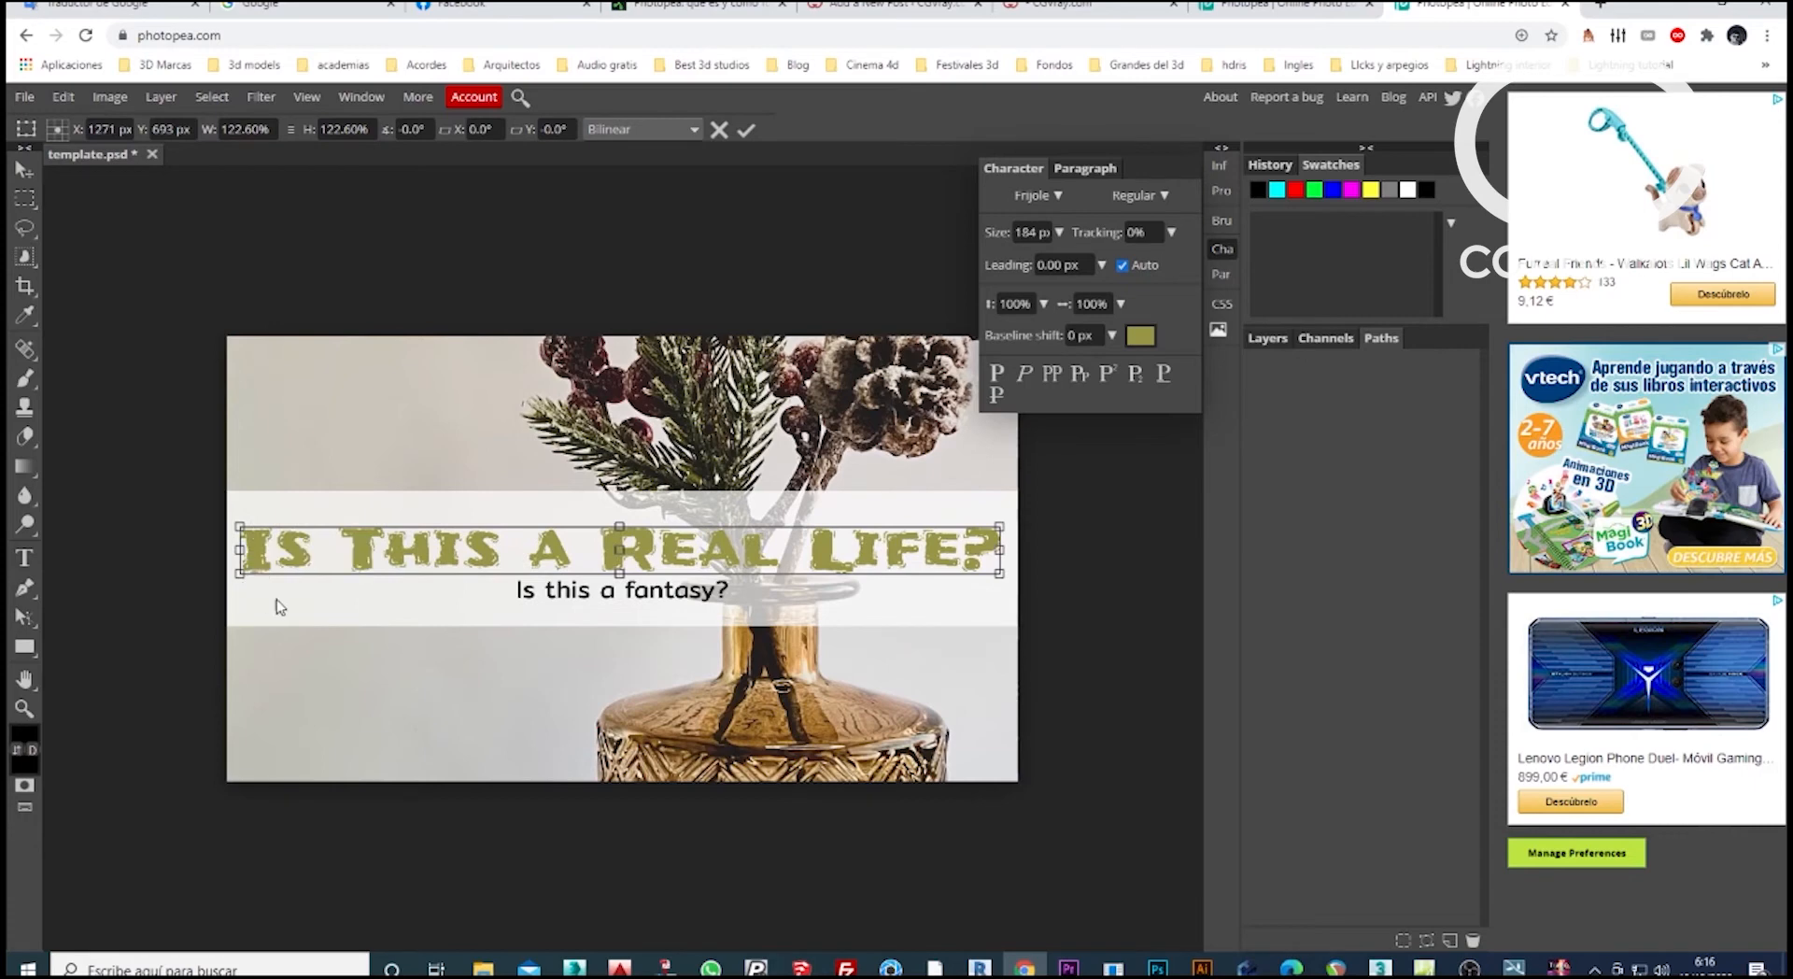
Tighten the headline's tracking to -21%.
click(1172, 232)
mouse_move(1118, 256)
mouse_down()
mouse_move(1088, 261)
mouse_move(1158, 257)
mouse_move(1118, 256)
mouse_up()
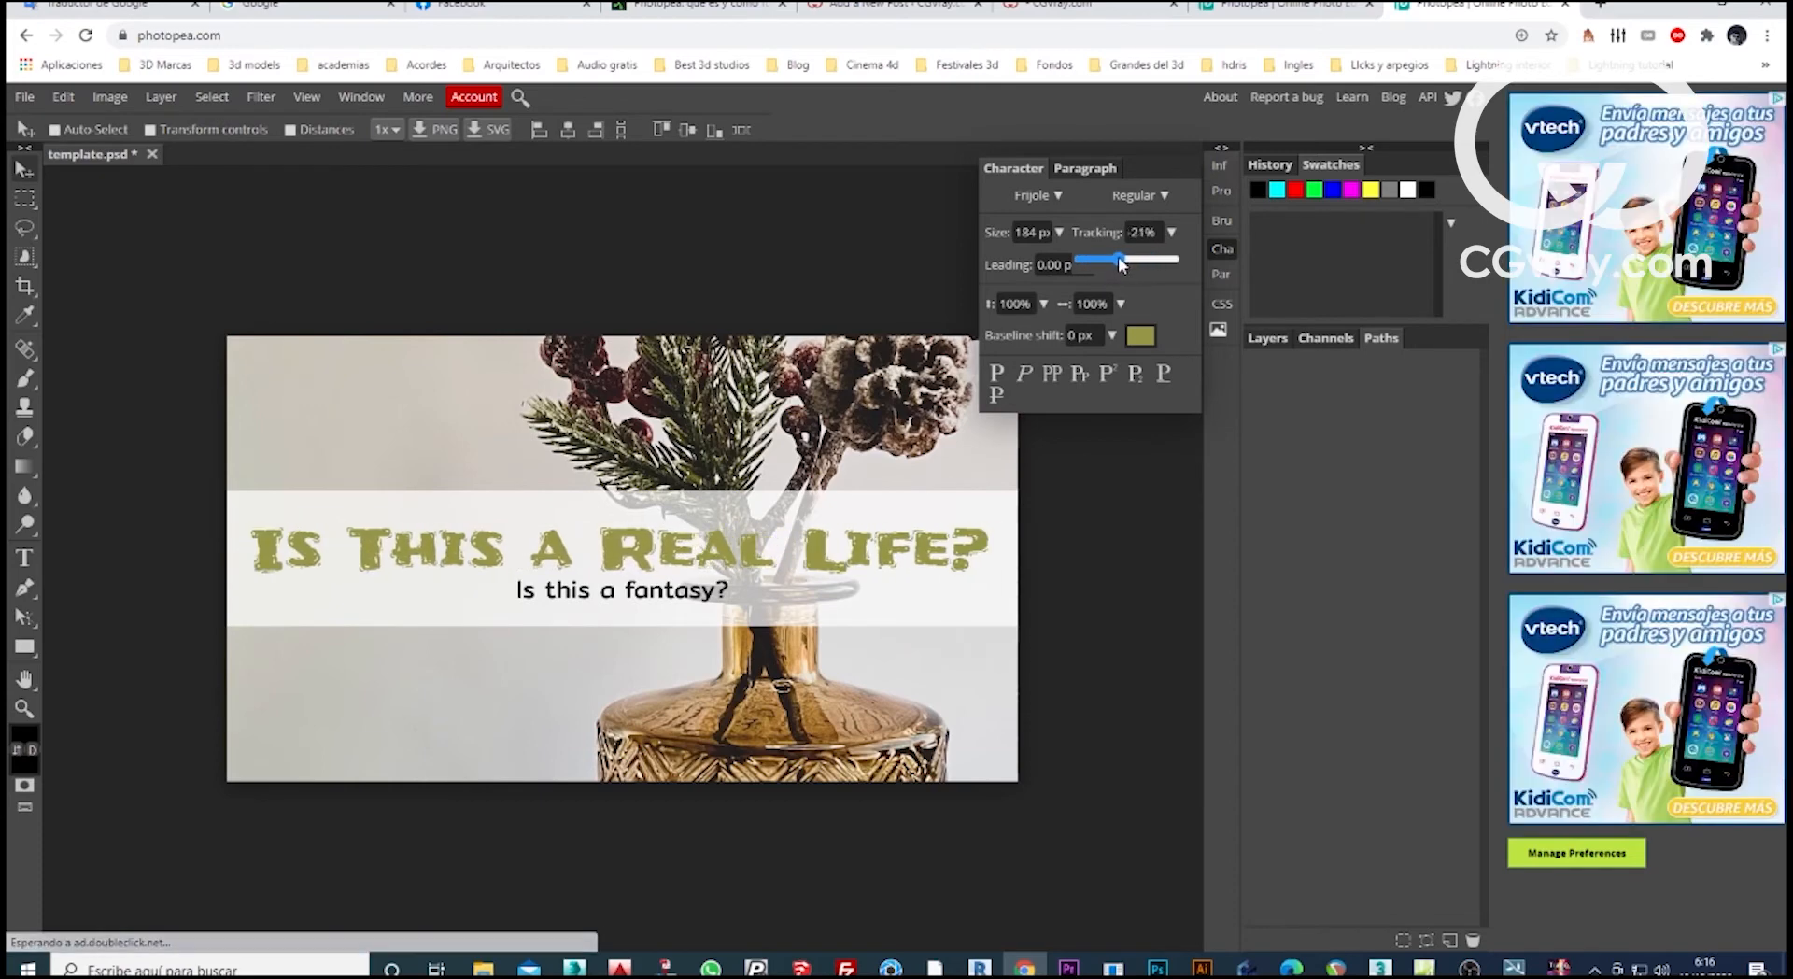
click(216, 226)
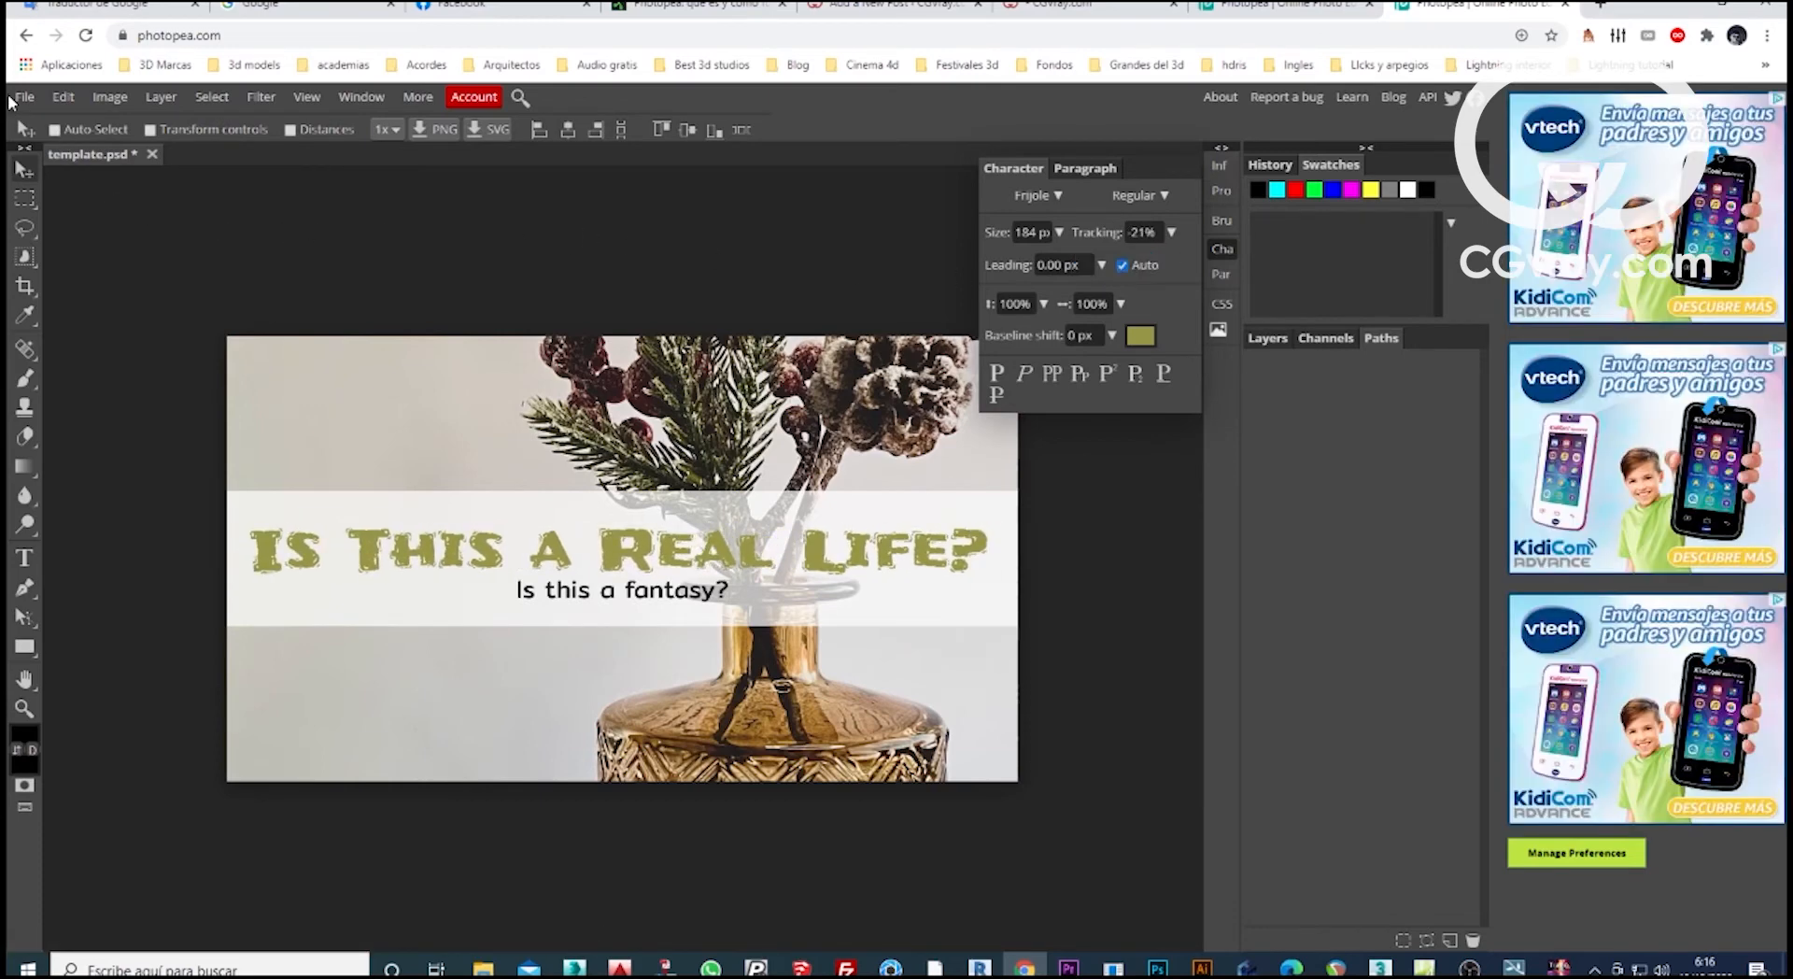
Open the "art" file with the Groovie Sunday record player image from the COMPARTIR folder.
click(23, 97)
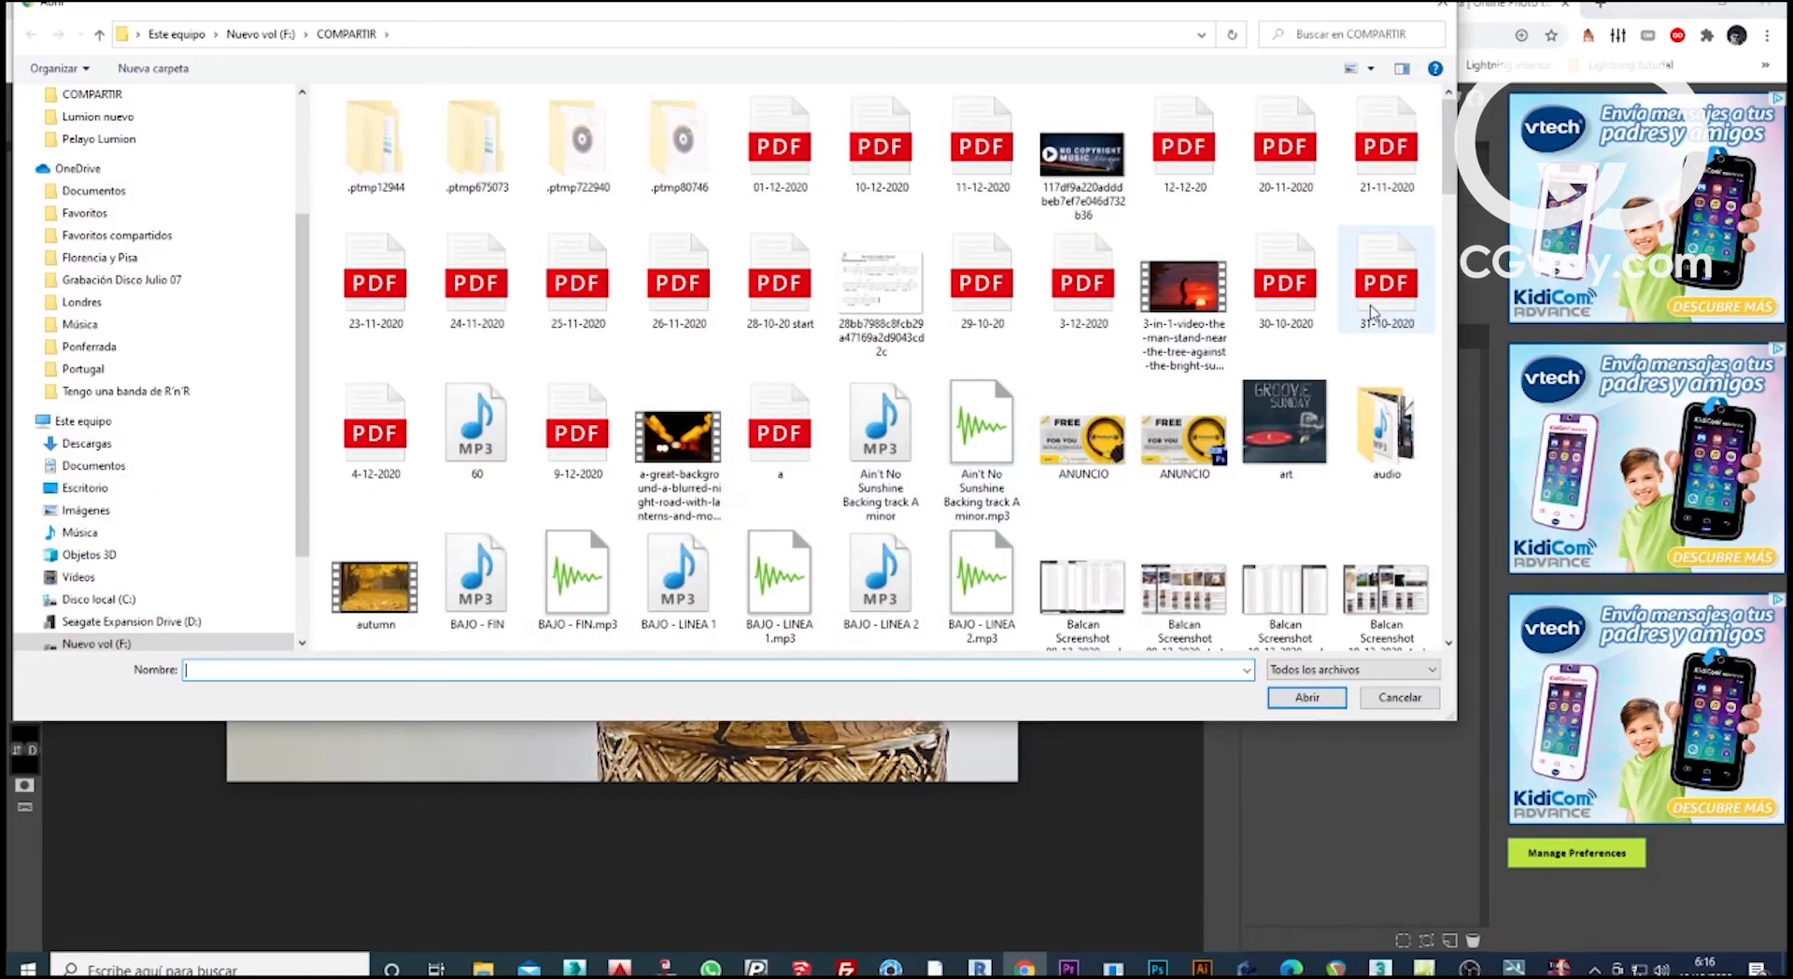
double_click(1299, 422)
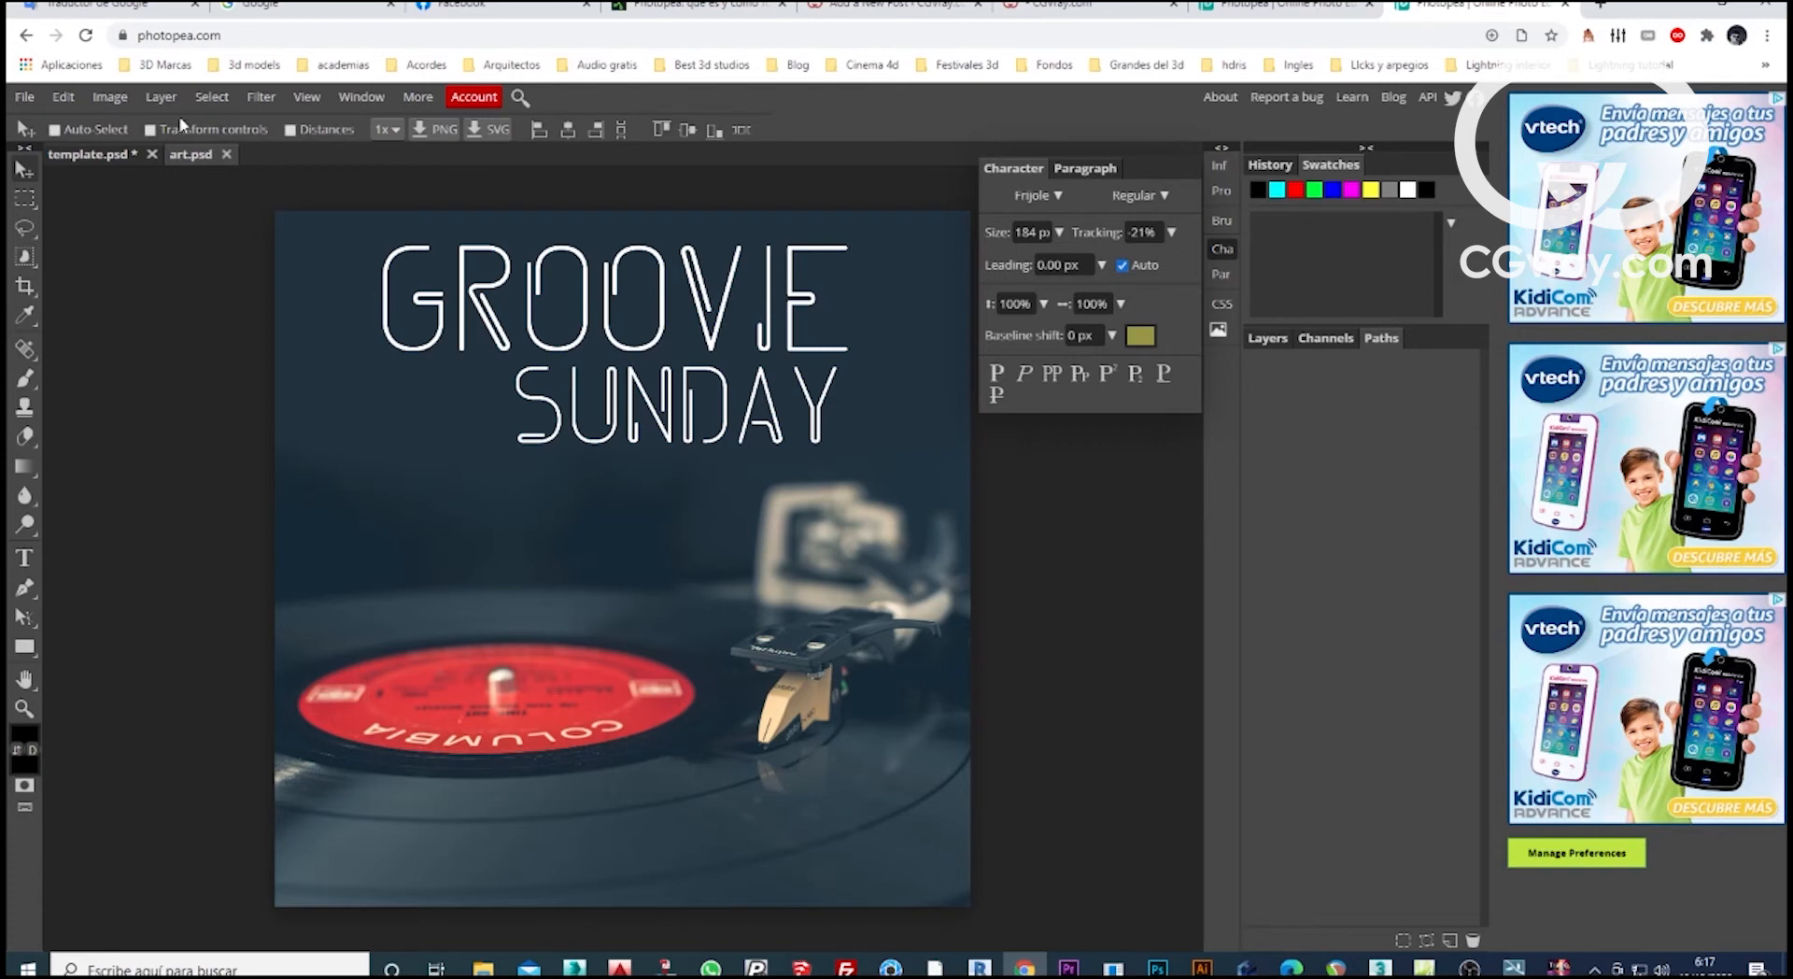
click(160, 97)
mouse_move(172, 123)
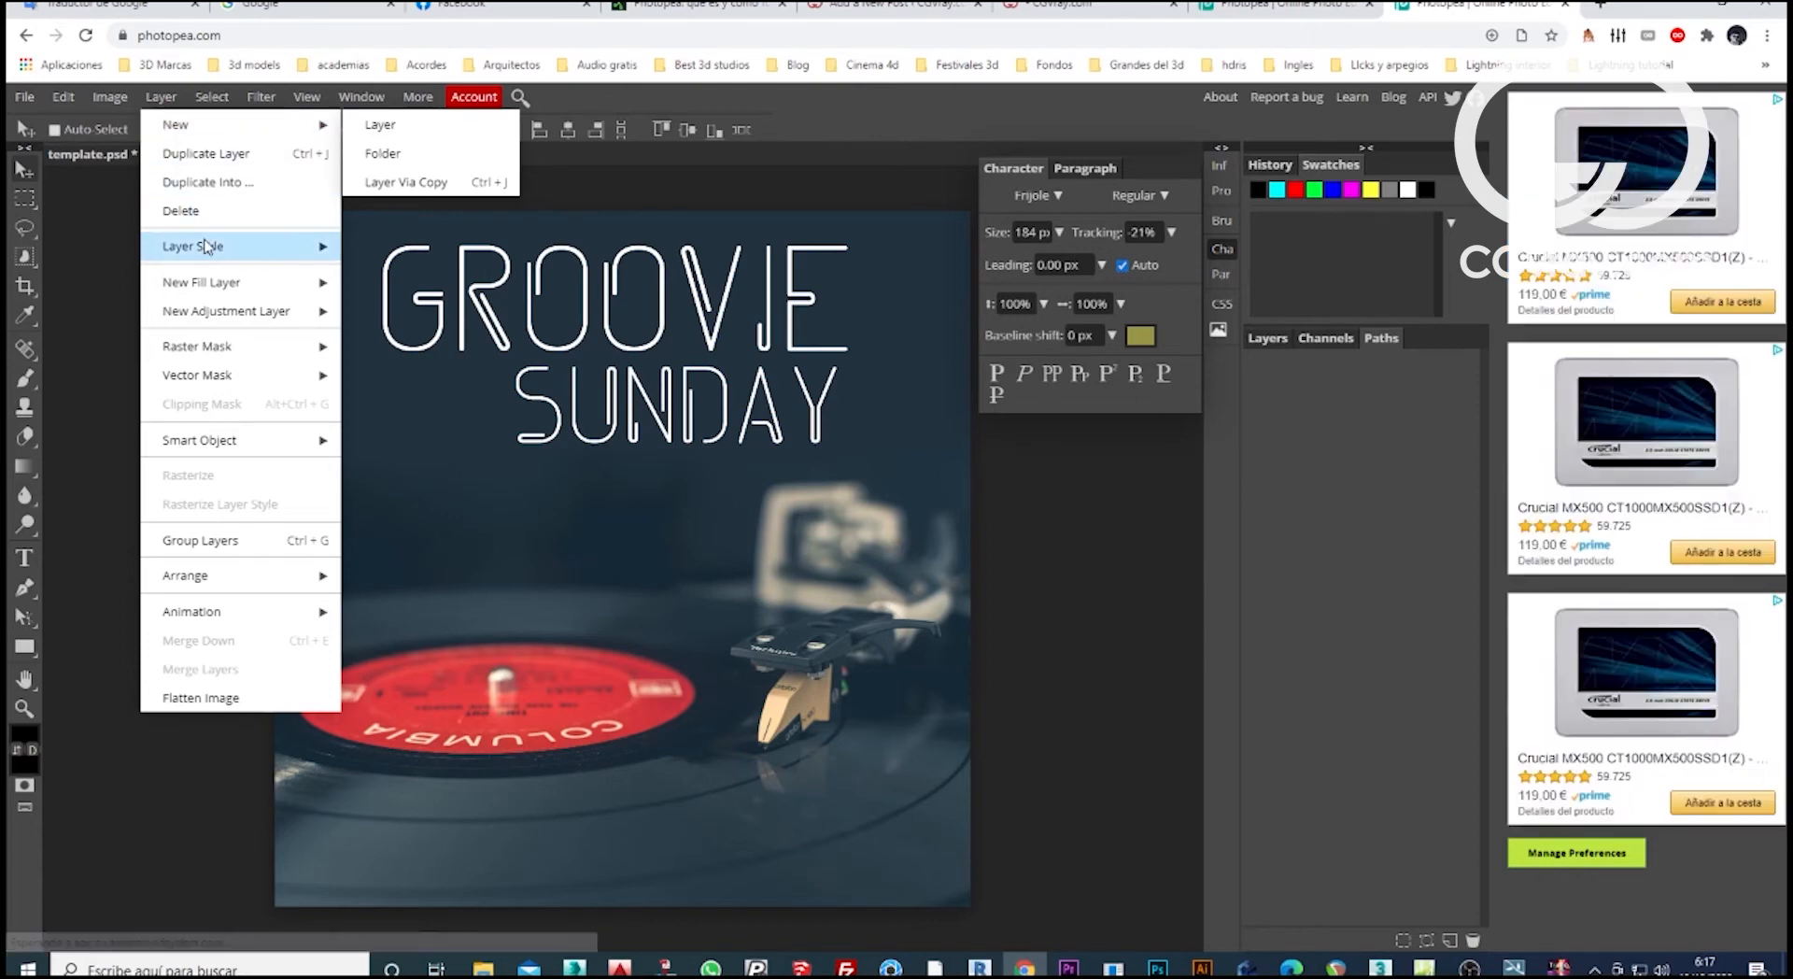
mouse_move(208, 246)
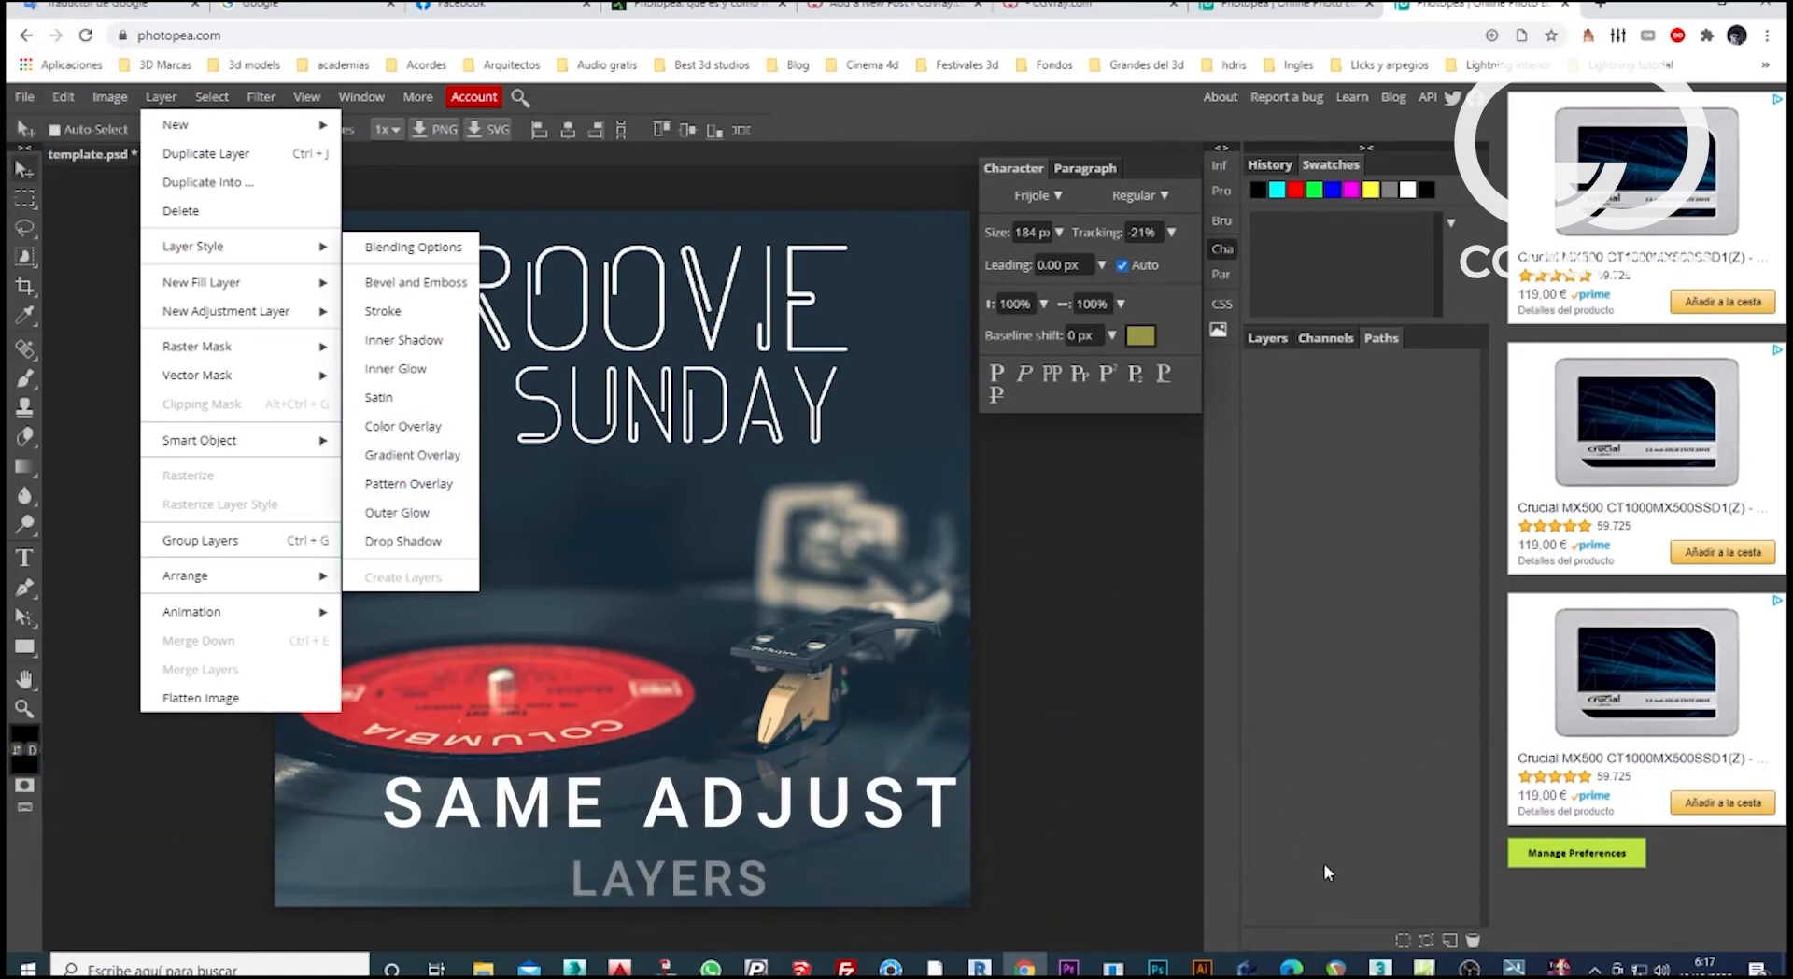
click(1380, 881)
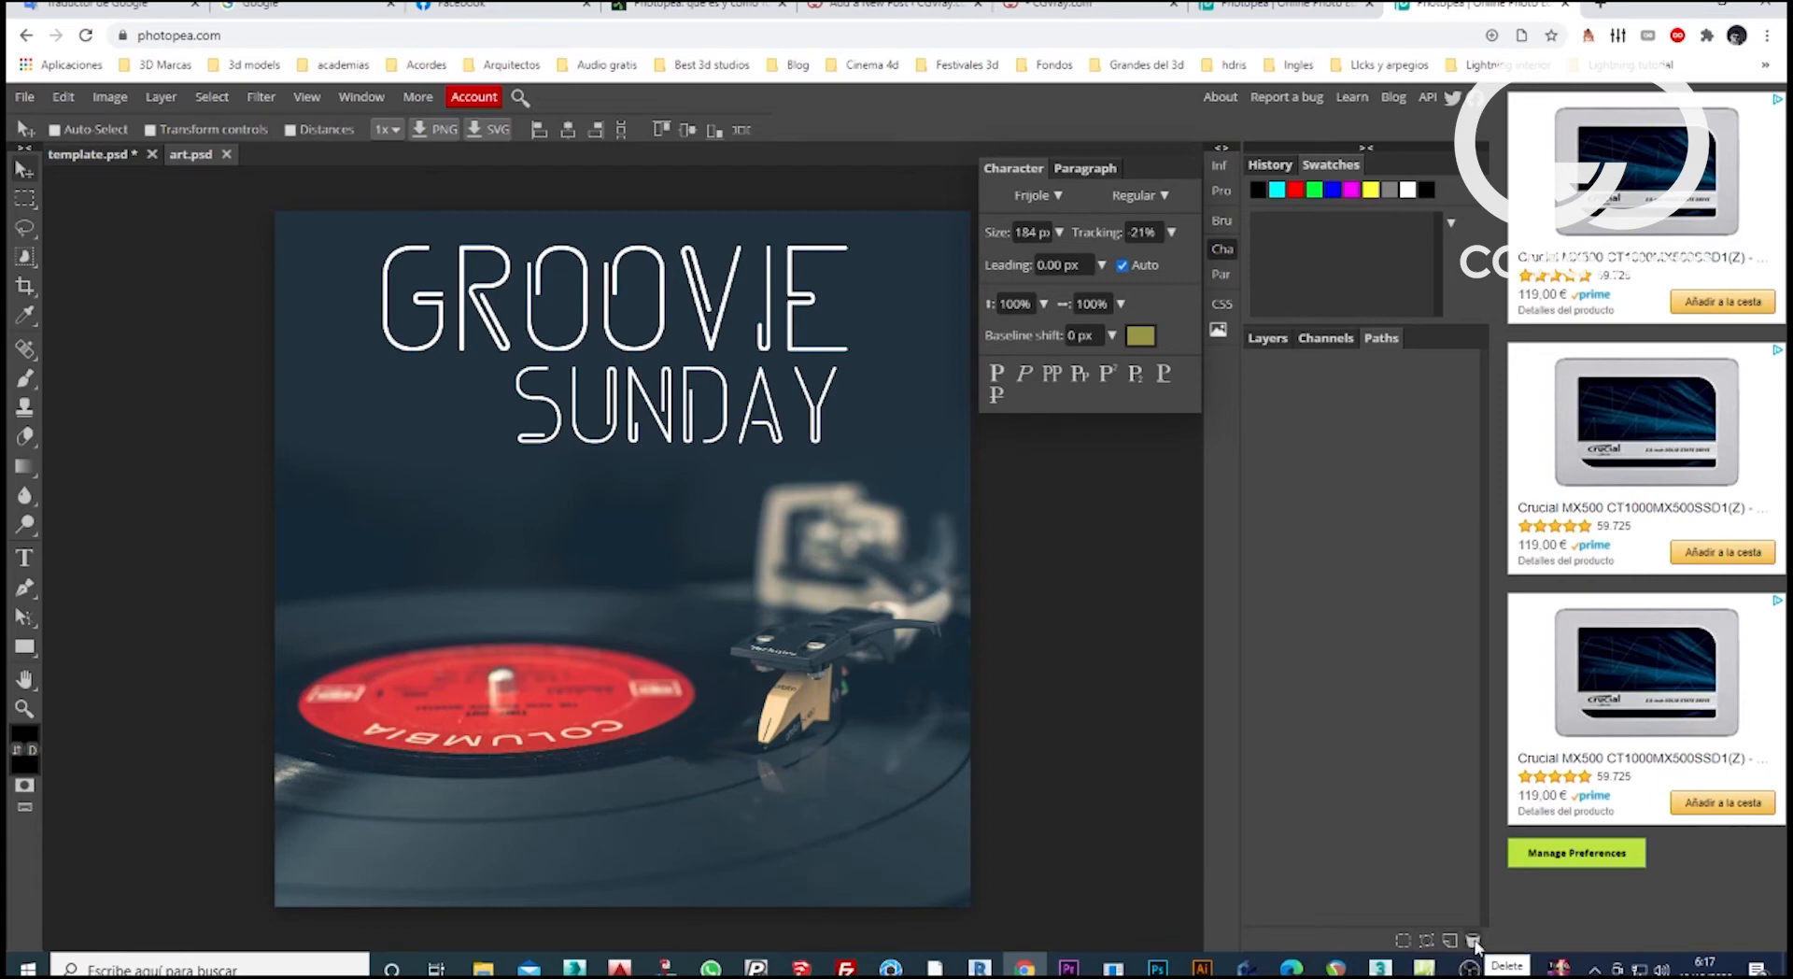
Add a Levels adjustment layer above the Background with input levels of 23, 1.04 and 217.
click(1324, 340)
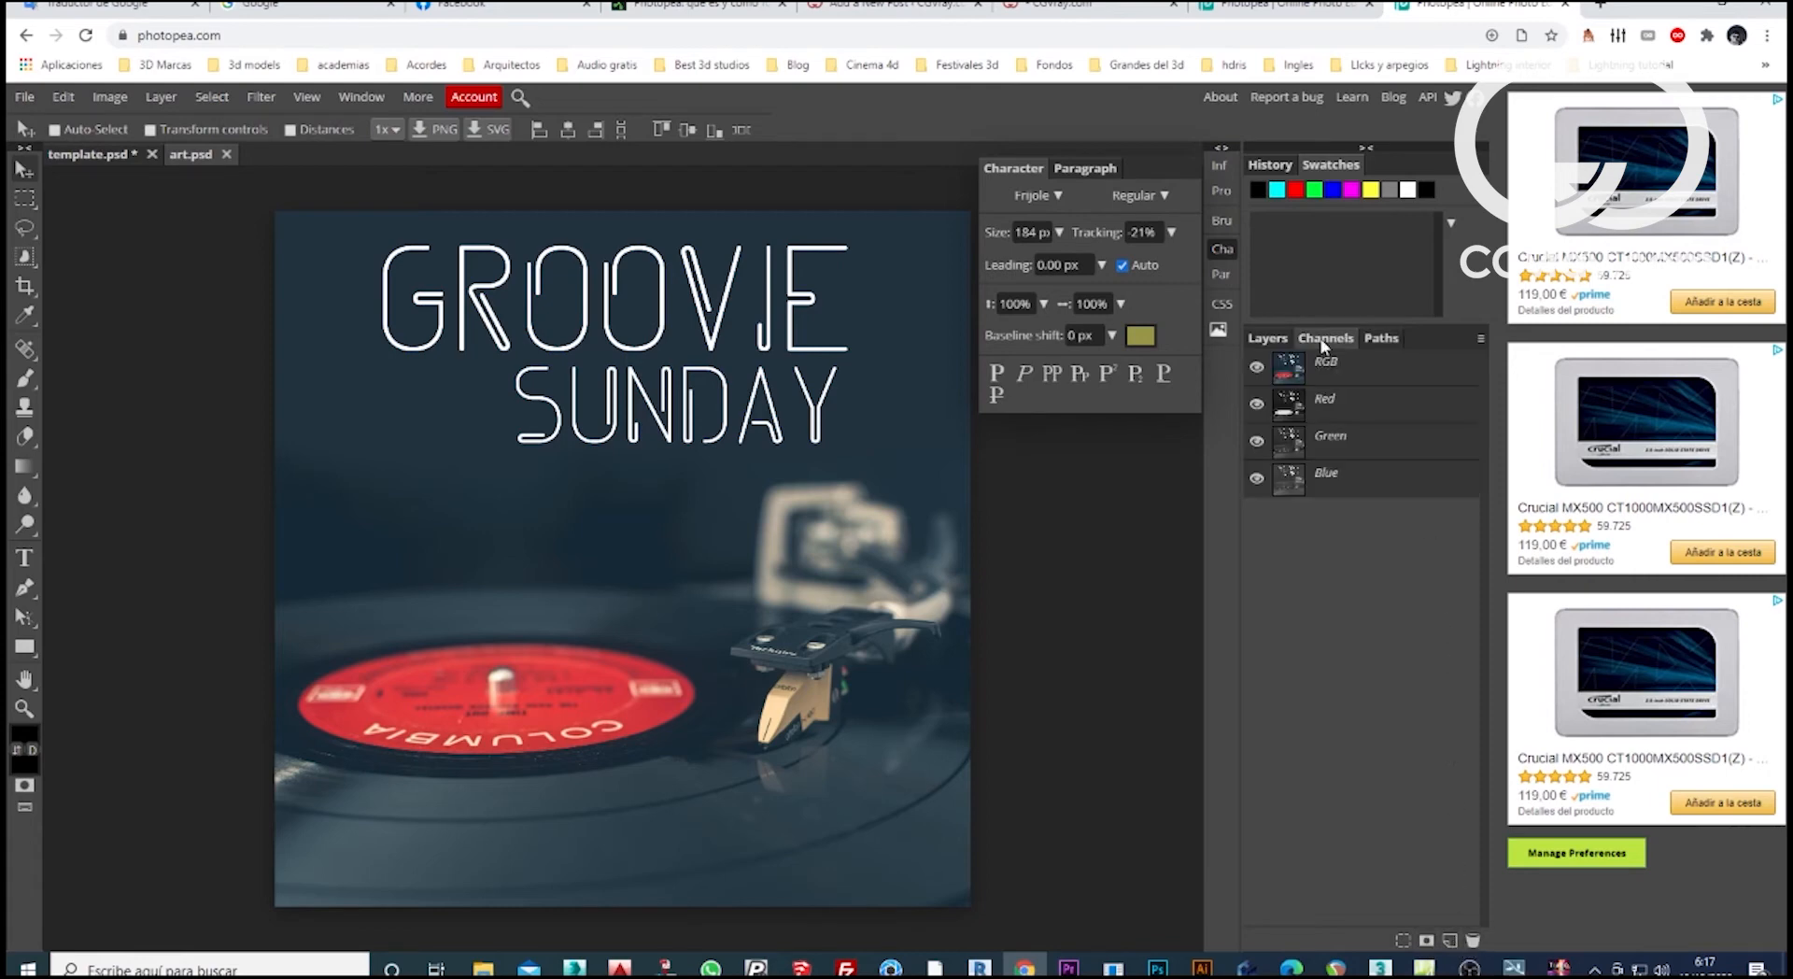
click(1265, 342)
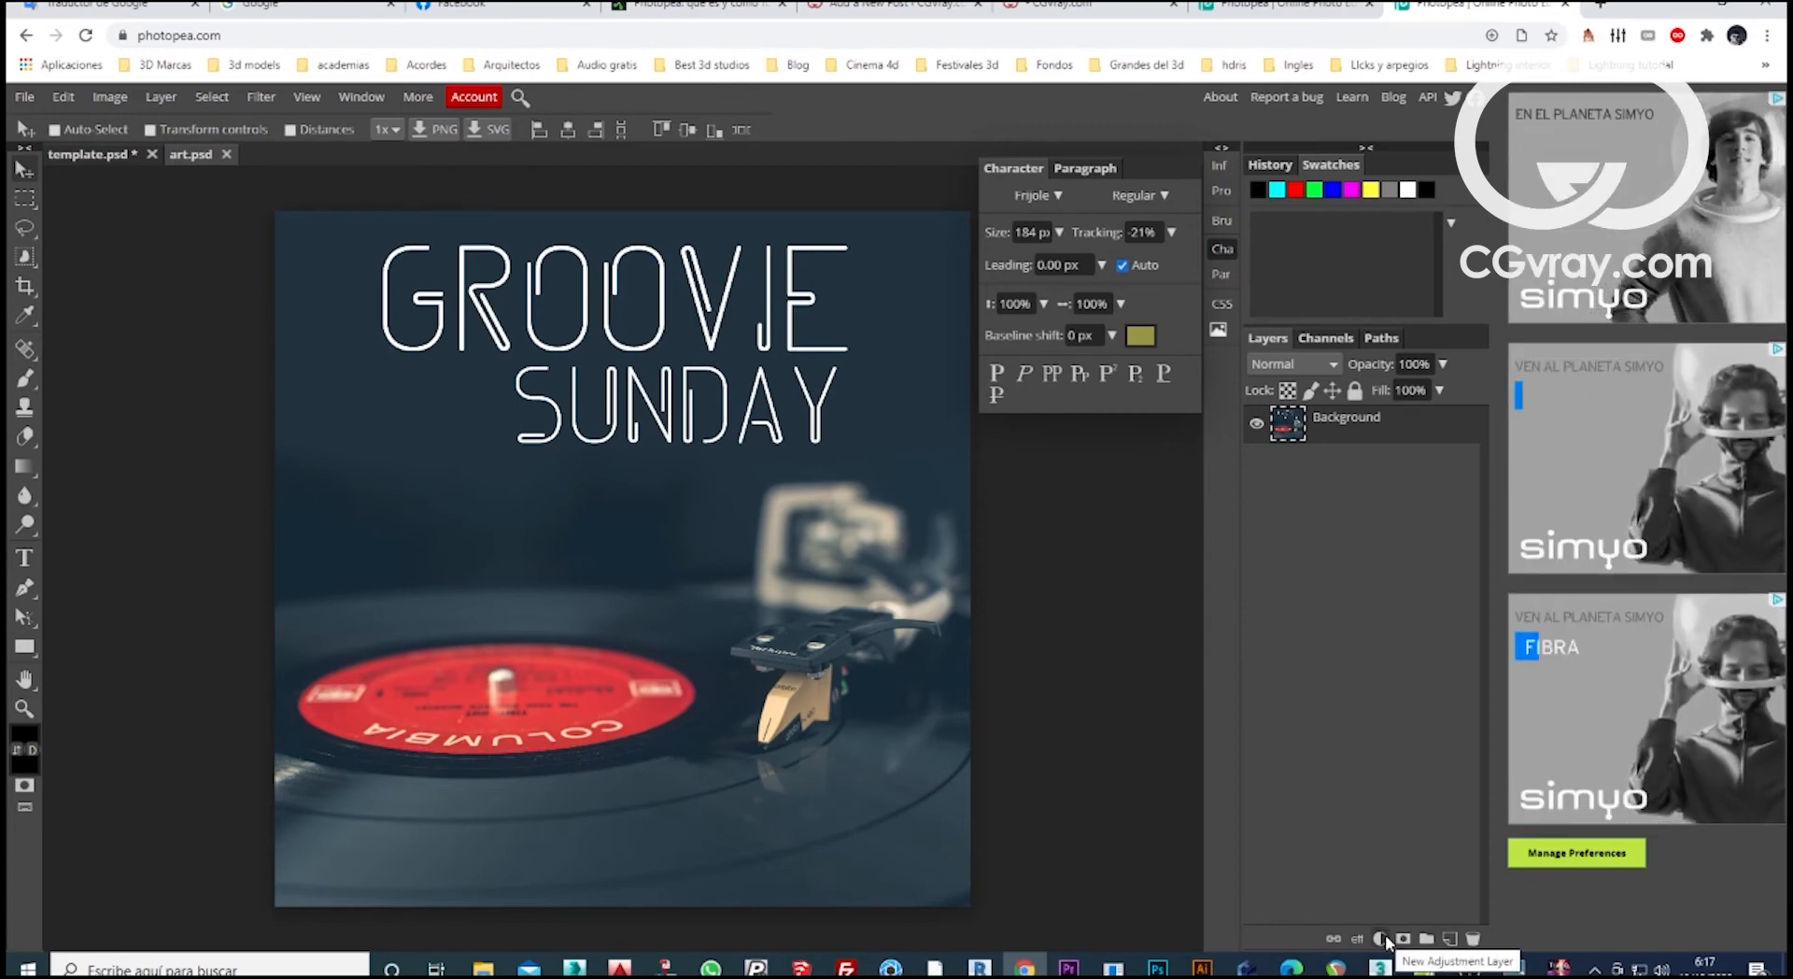
click(1382, 938)
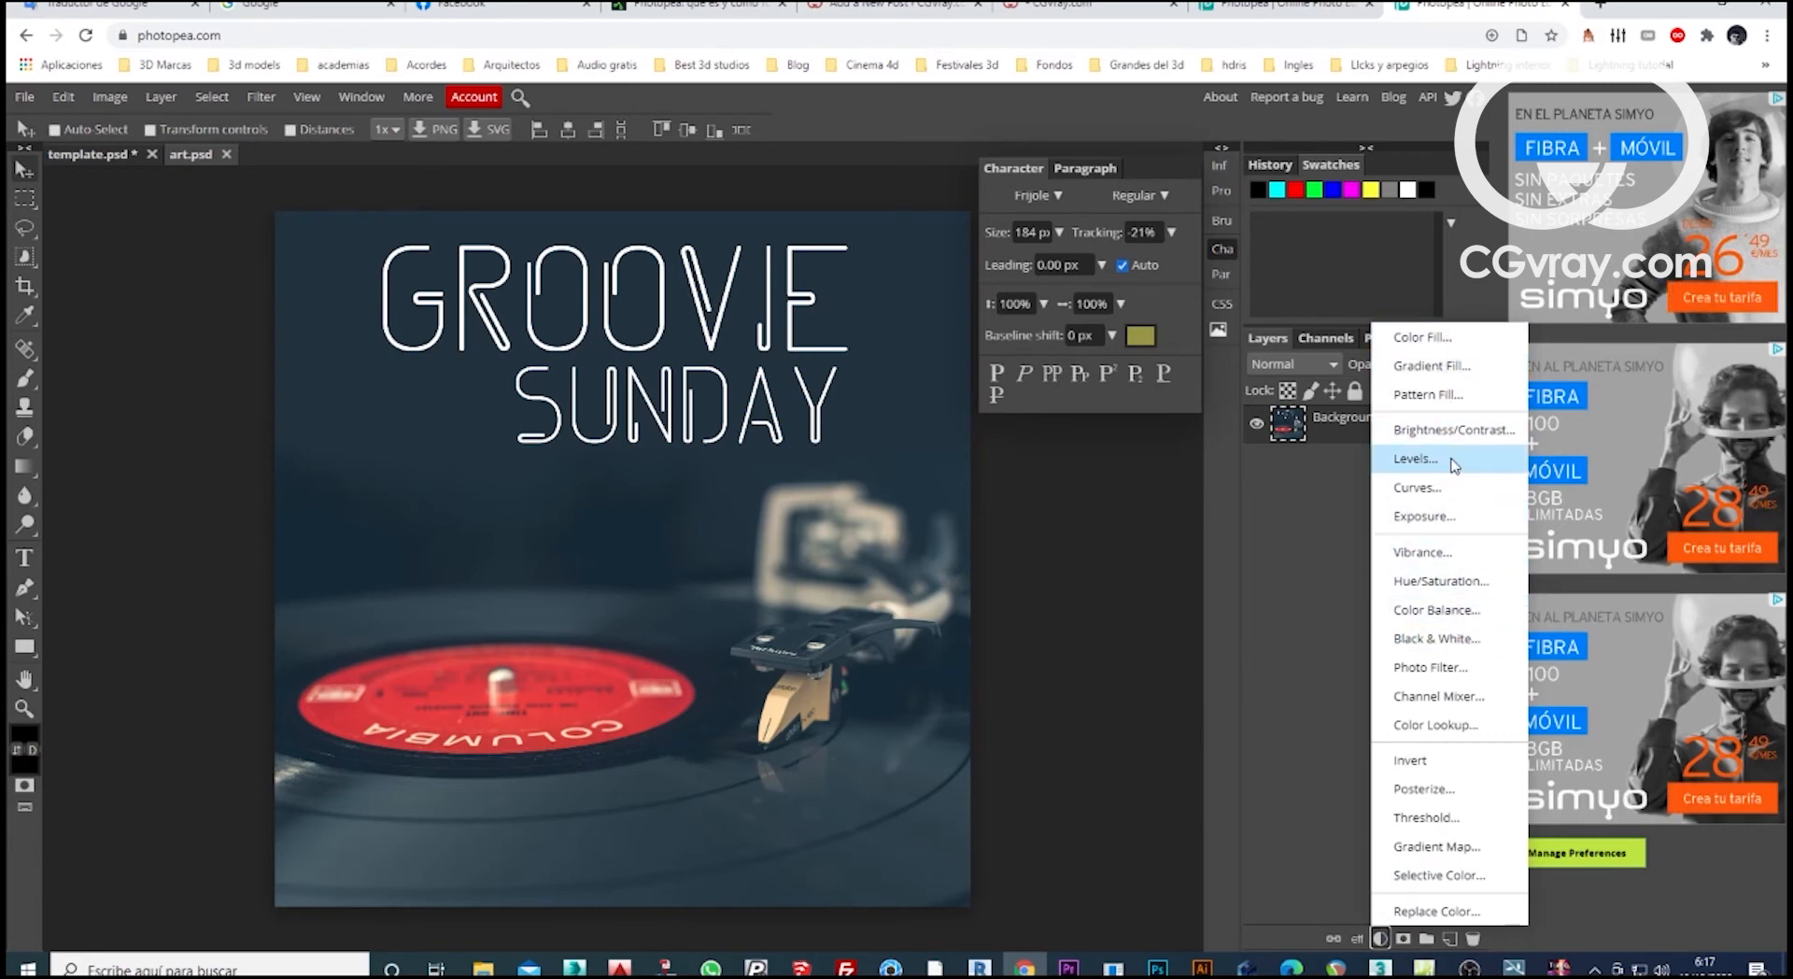
click(1416, 458)
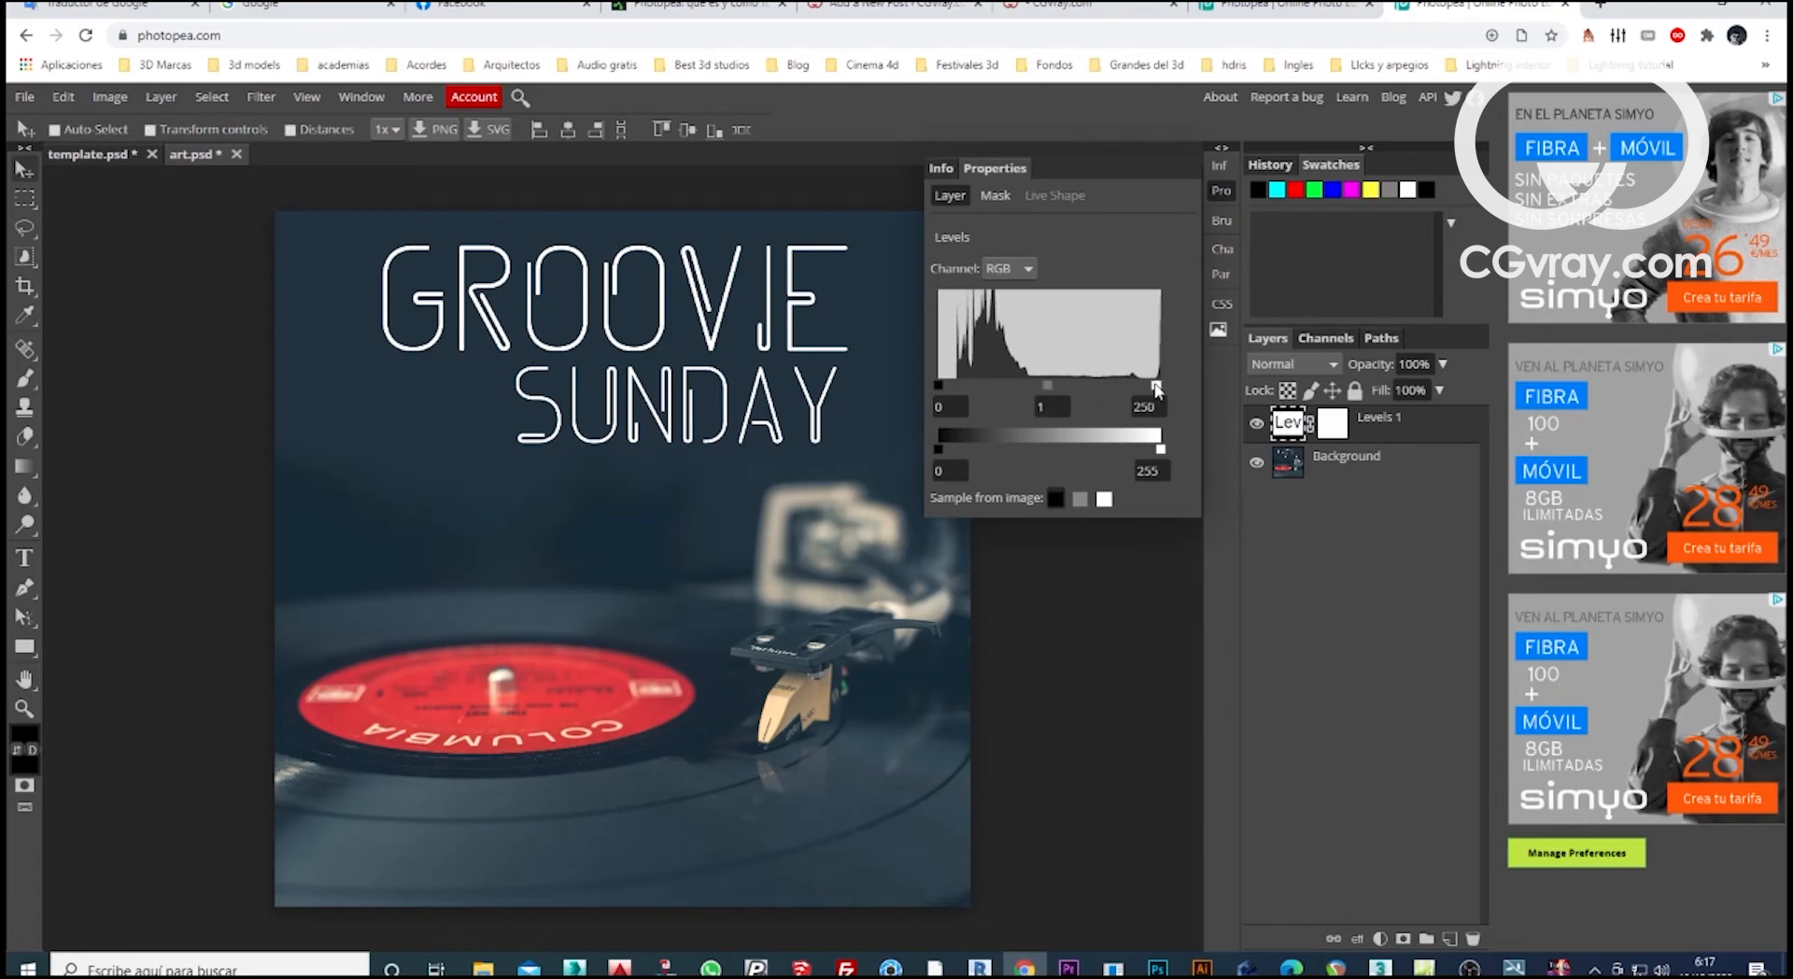
drag(1156, 389, 952, 387)
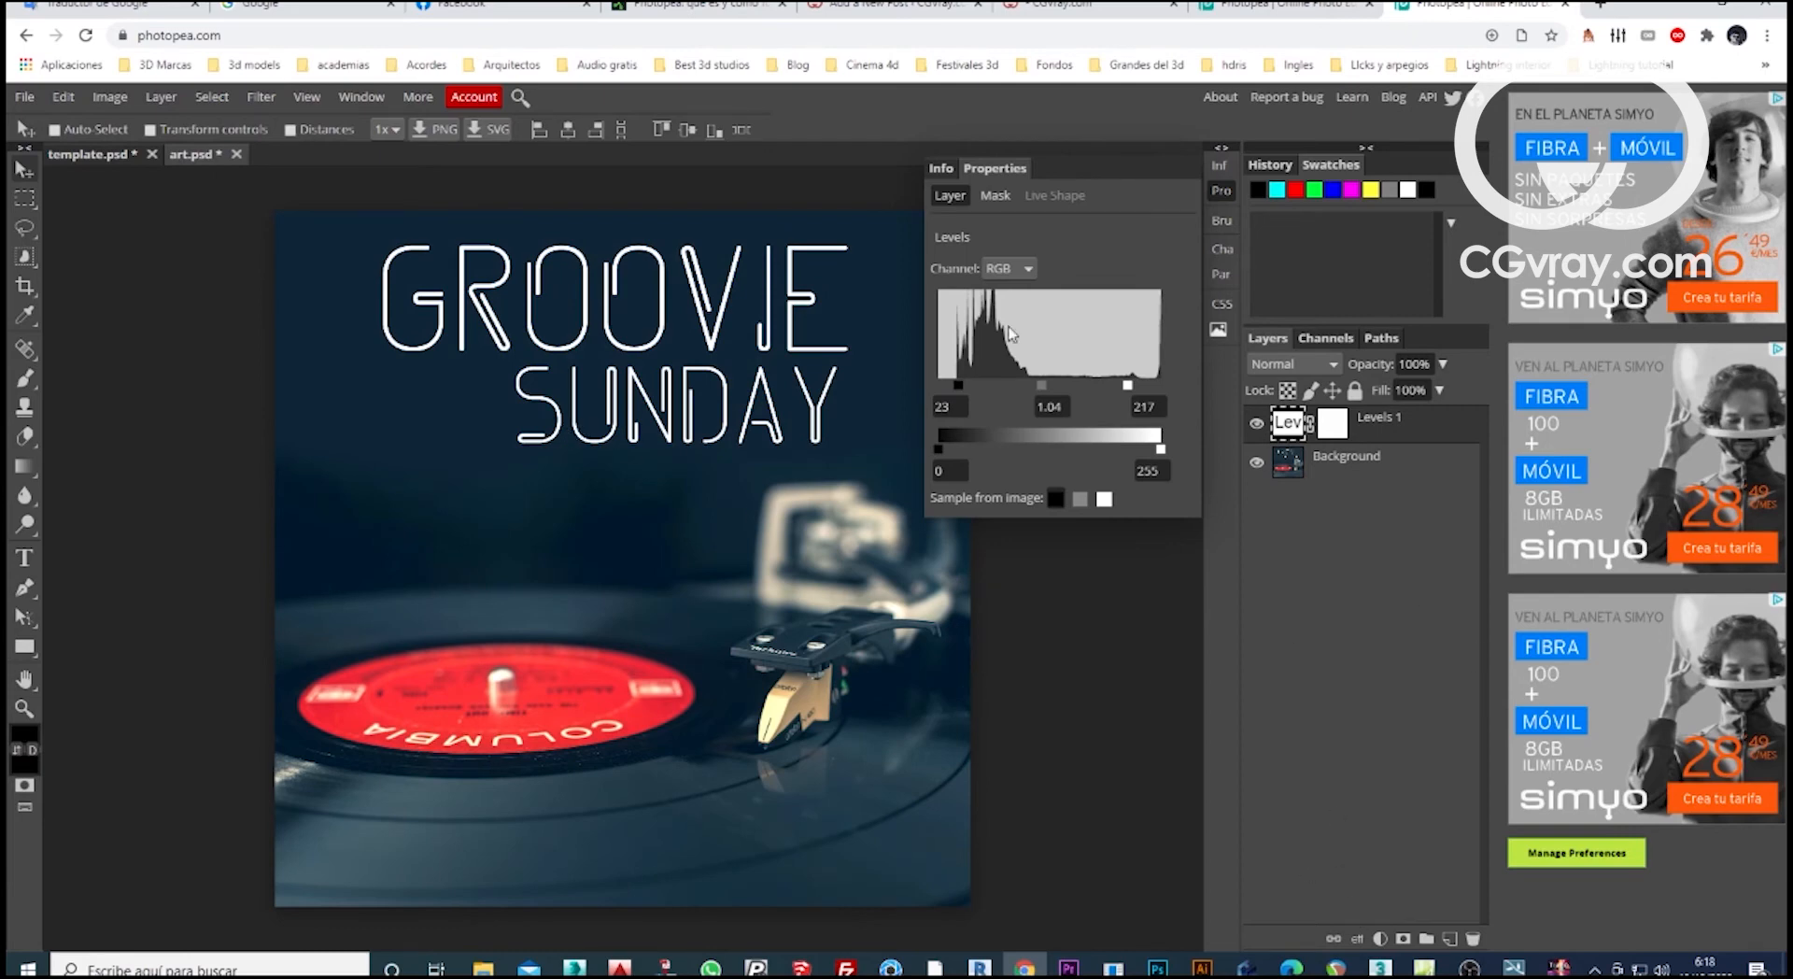
Add an Exposure adjustment layer with exposure -0.600 and gamma correction 0.813.
click(1380, 938)
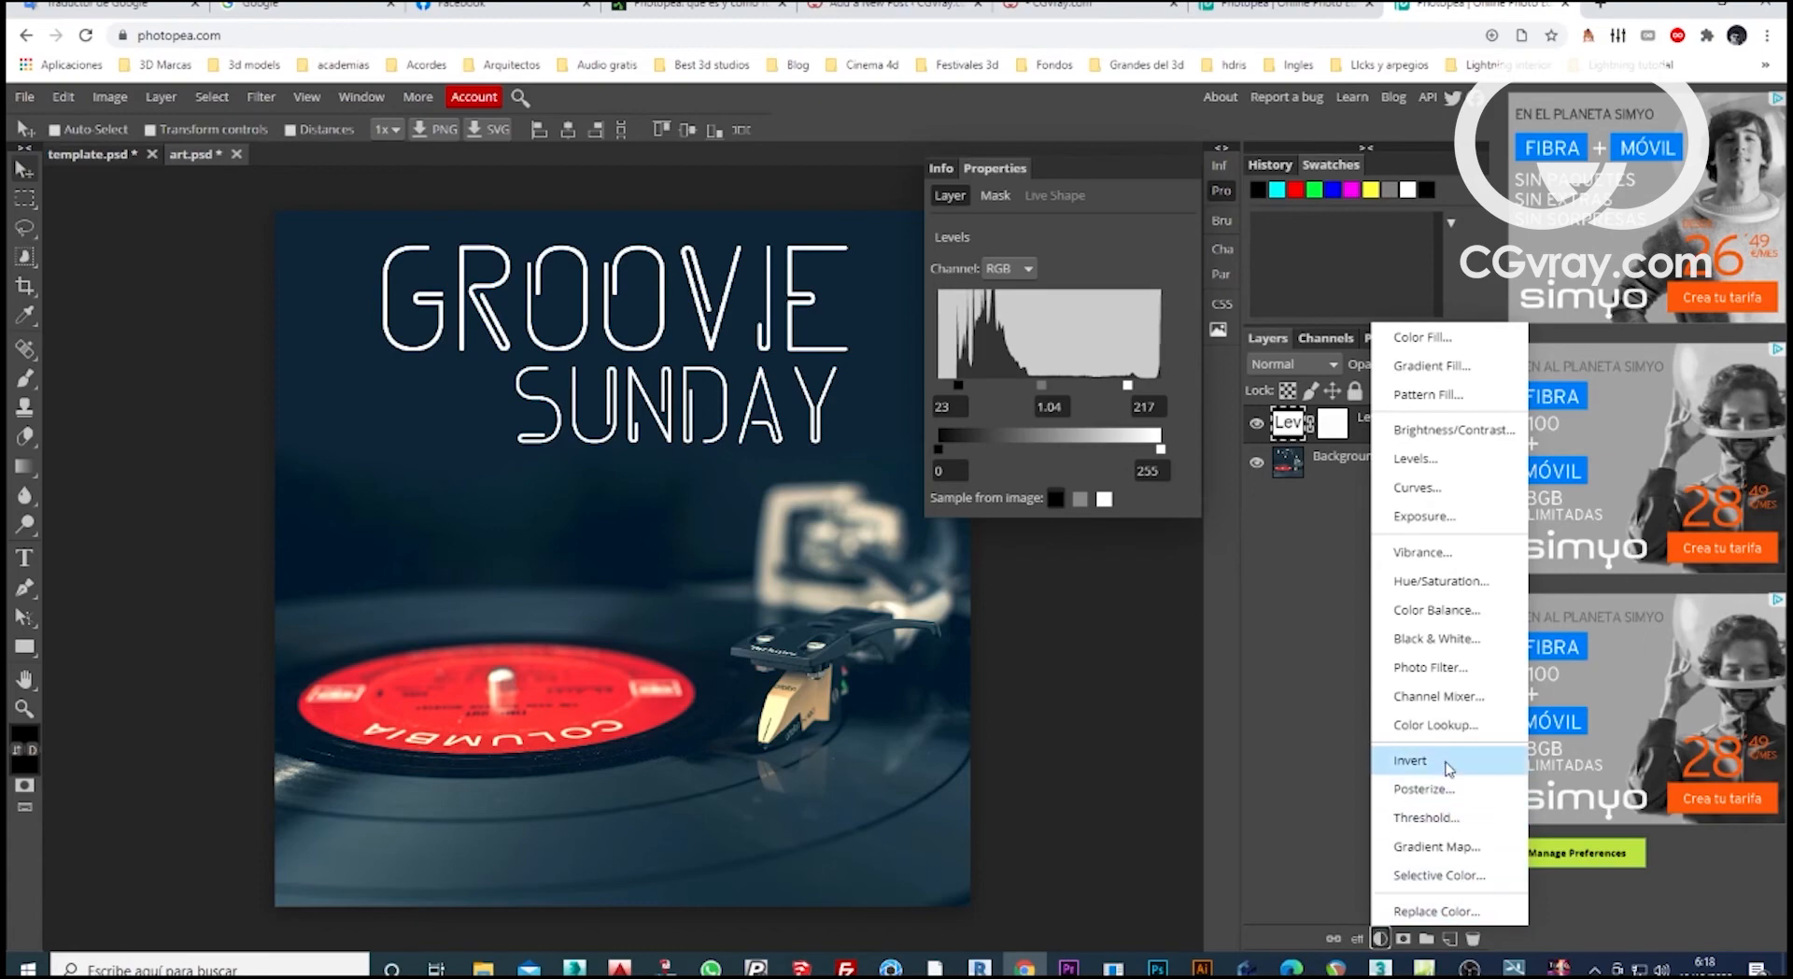
click(1422, 515)
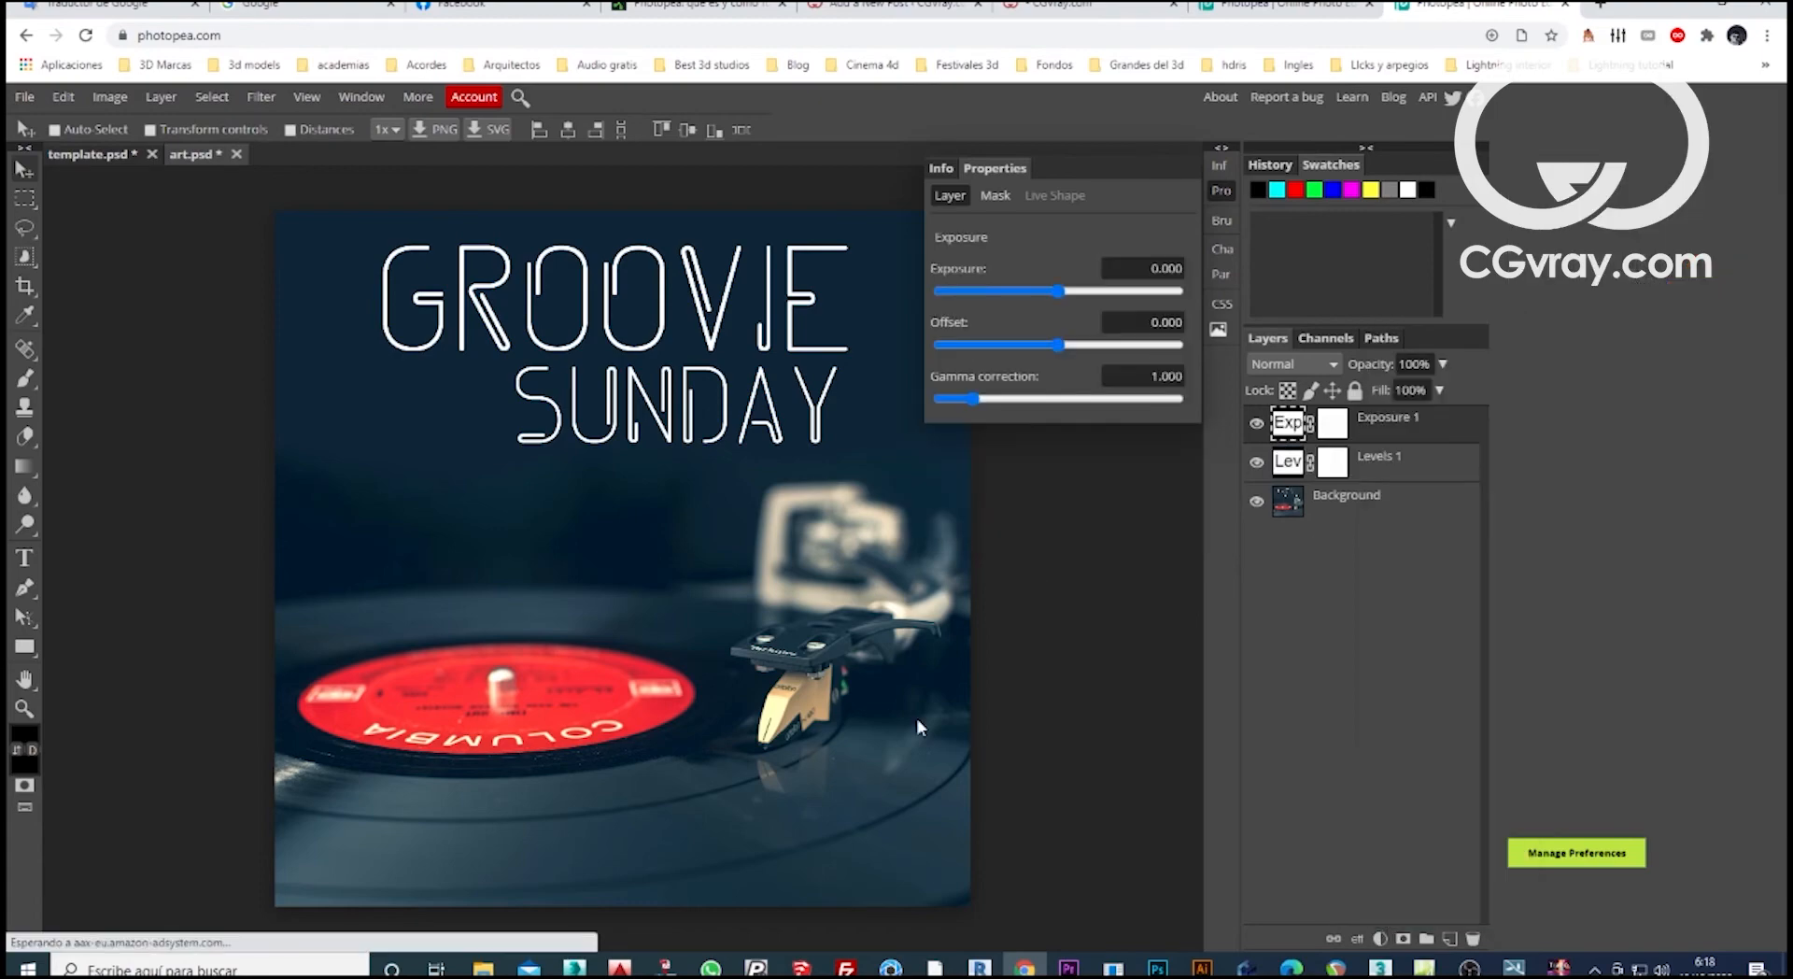
mouse_move(1059, 292)
mouse_down()
mouse_move(1087, 292)
mouse_move(999, 294)
mouse_move(1132, 294)
mouse_move(1056, 294)
mouse_up()
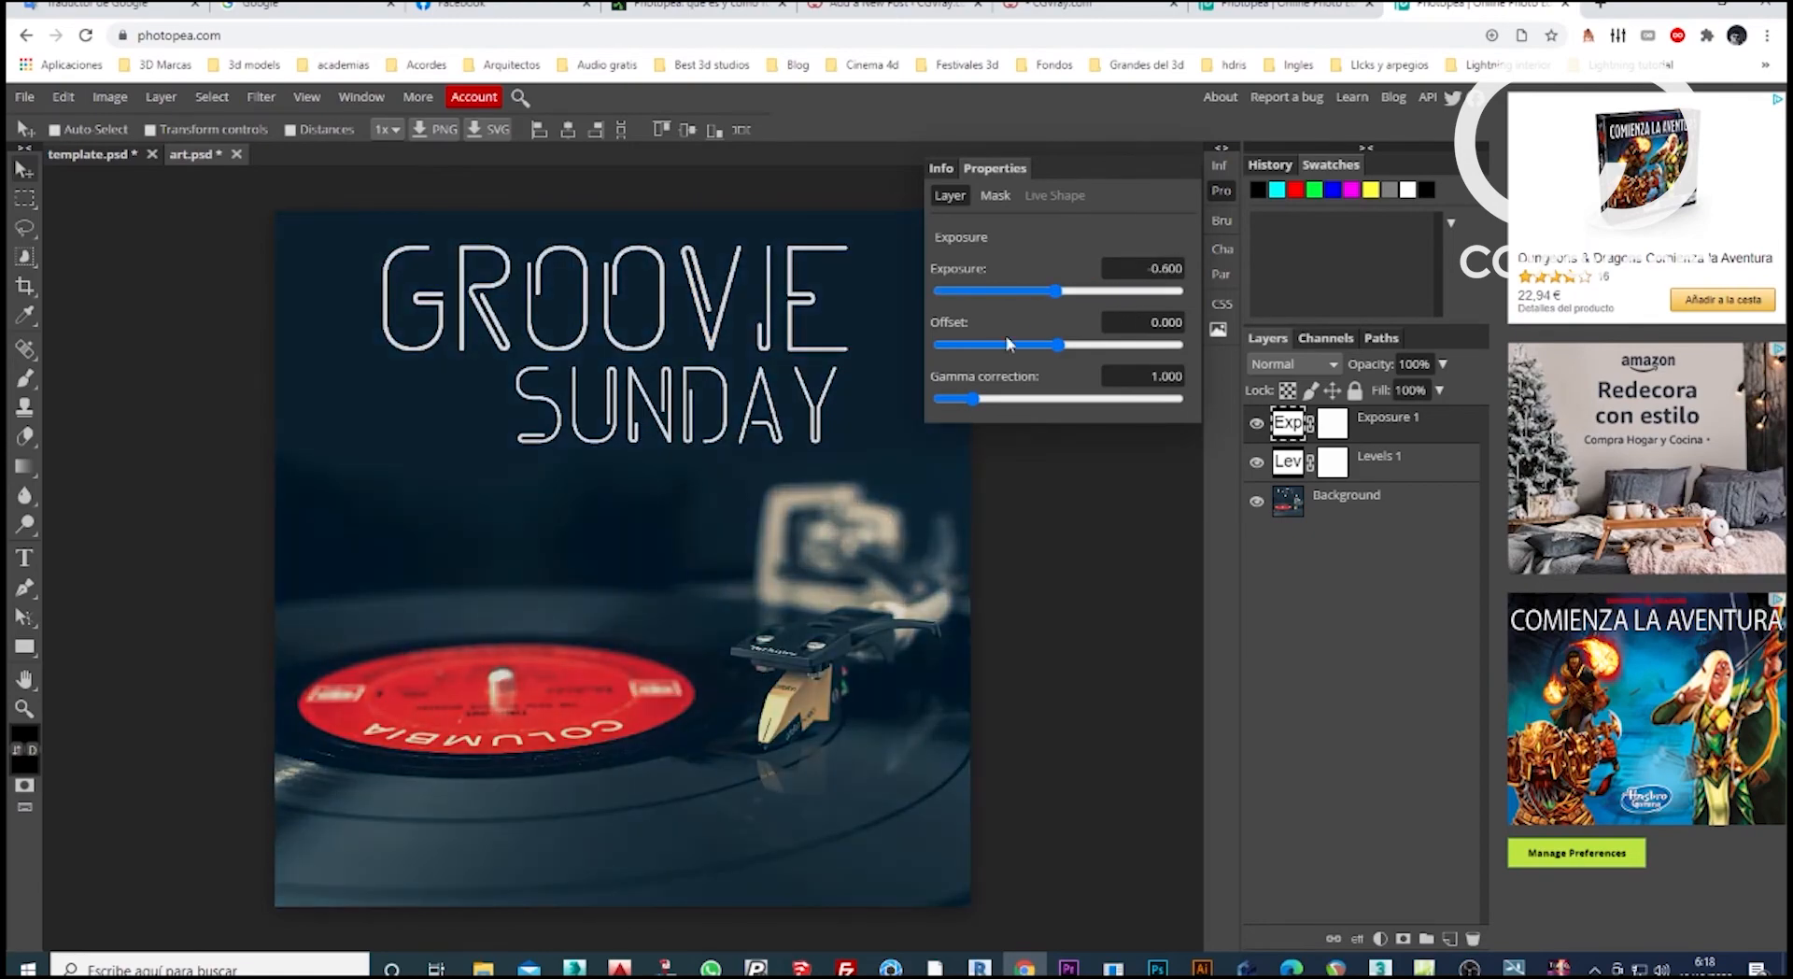
mouse_move(973, 399)
mouse_down()
mouse_move(1020, 398)
mouse_move(968, 397)
mouse_up()
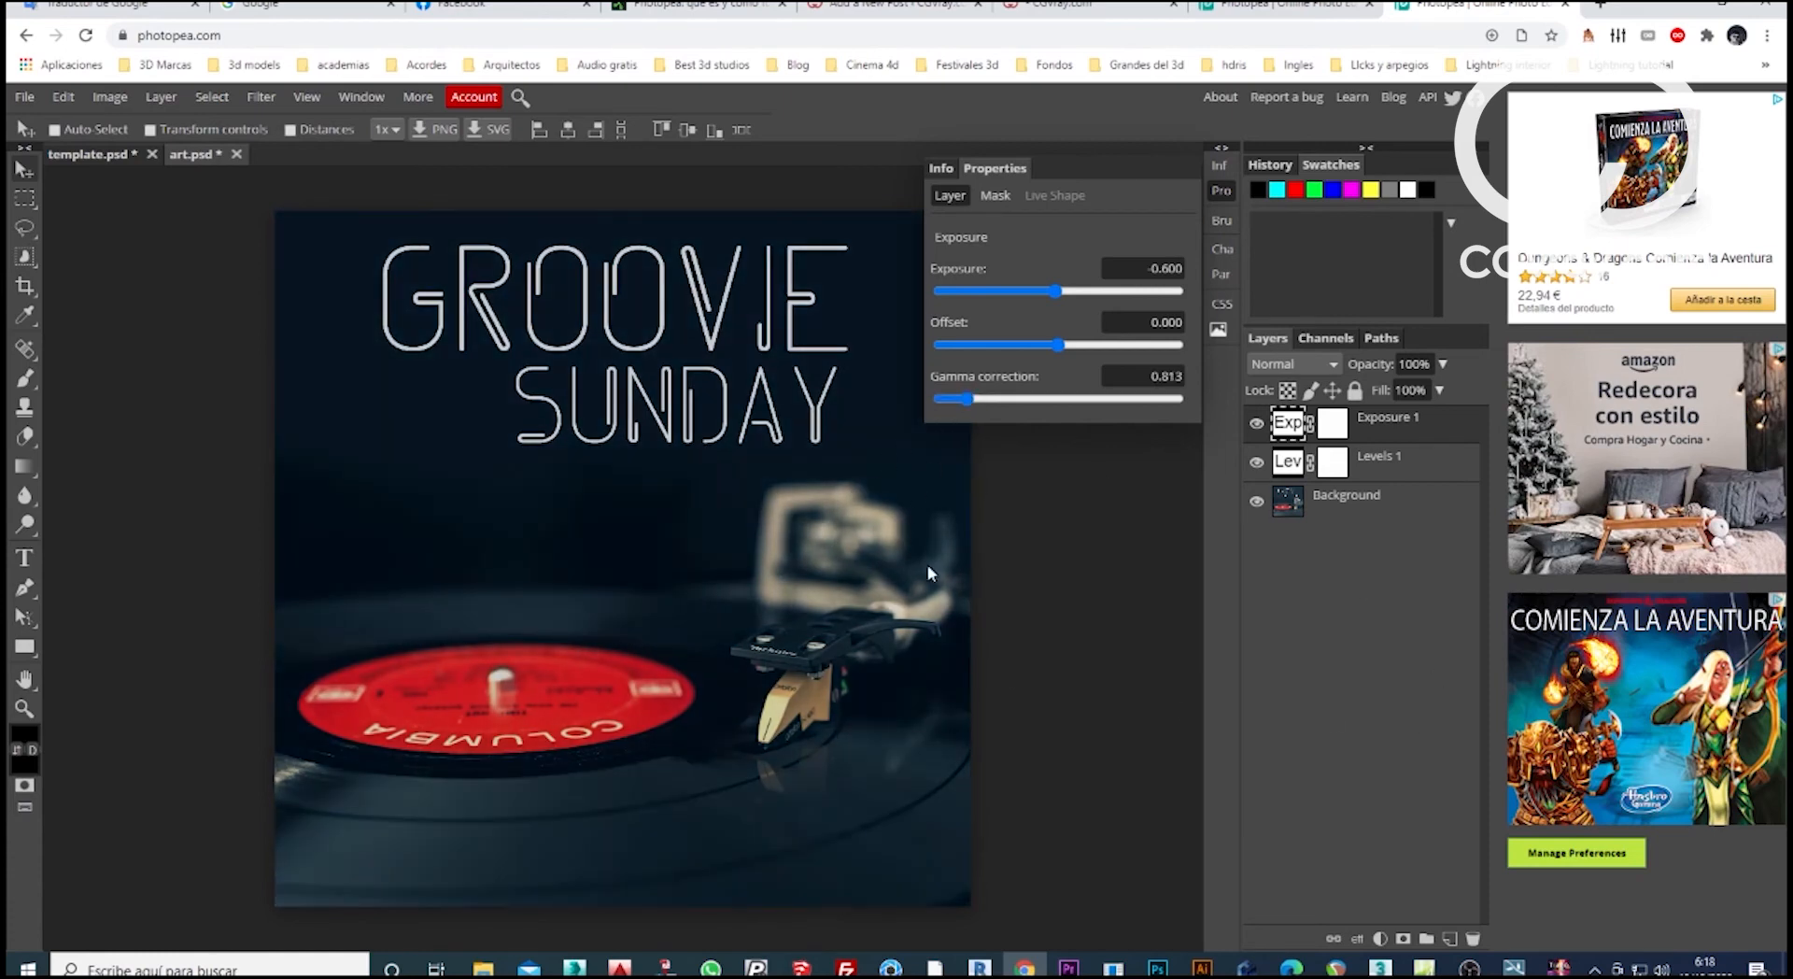
Save the artwork as a PSD named ART PHOTOPEA in the OneDrive Documents folder, keeping the Adobe Photoshop Image type.
click(24, 97)
mouse_move(108, 348)
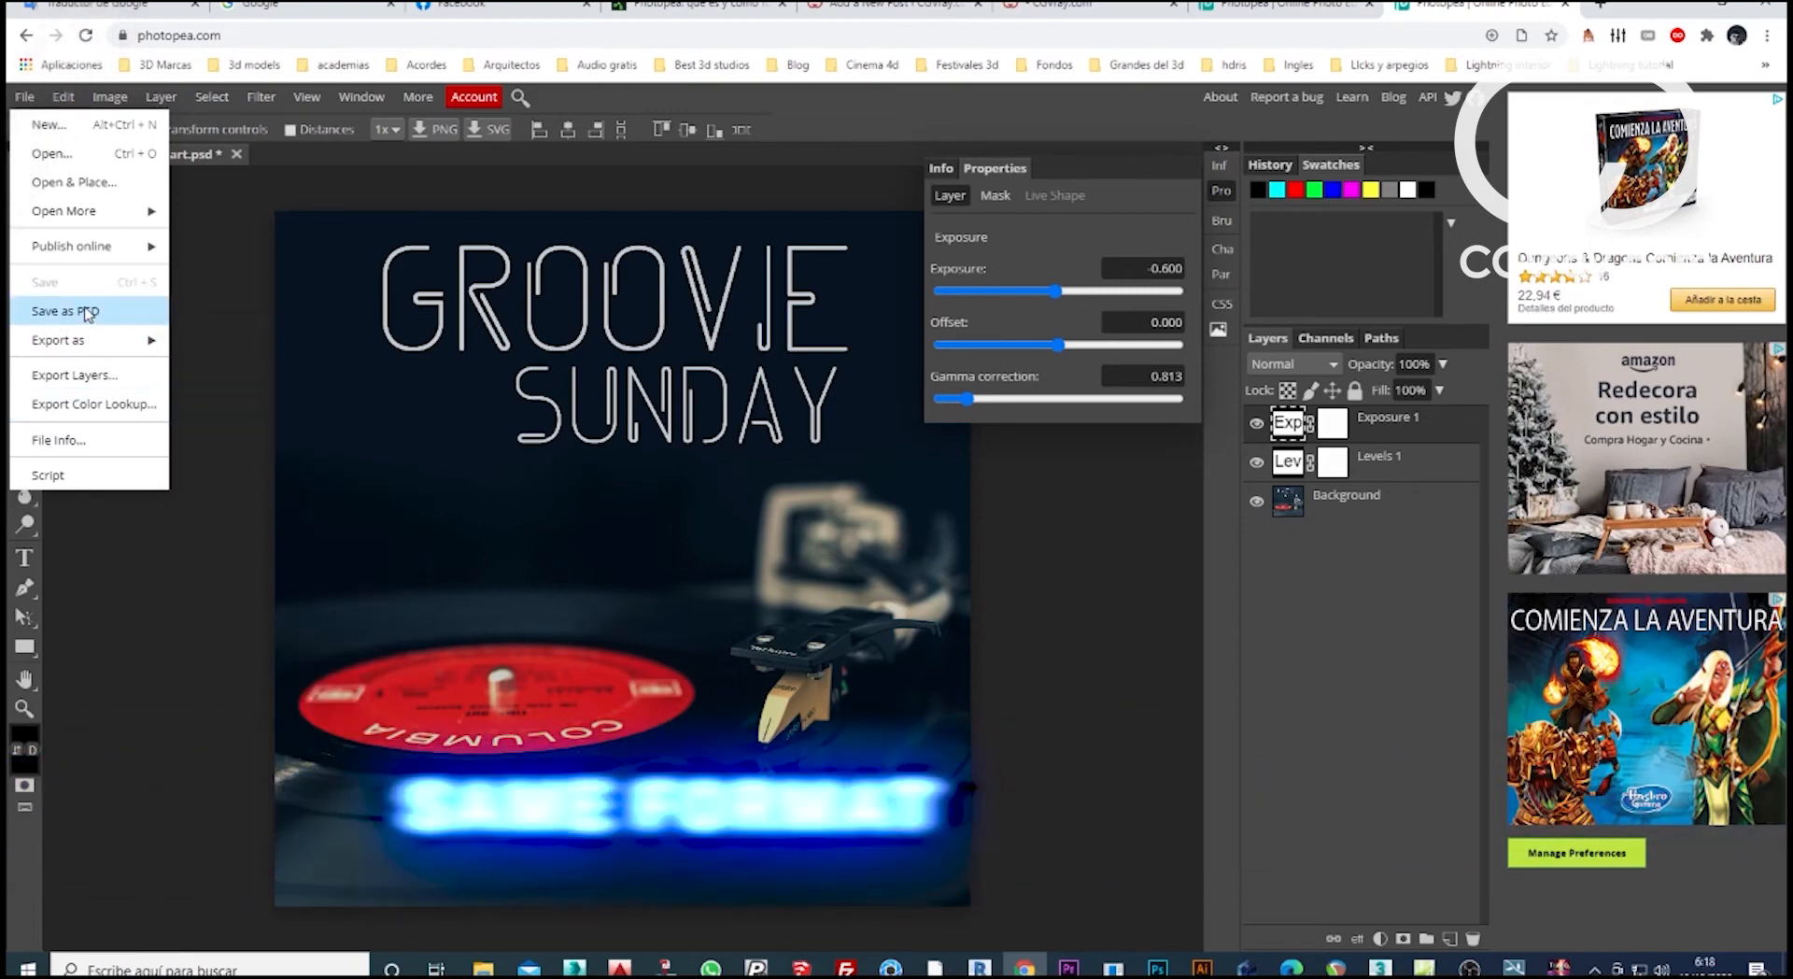
click(74, 317)
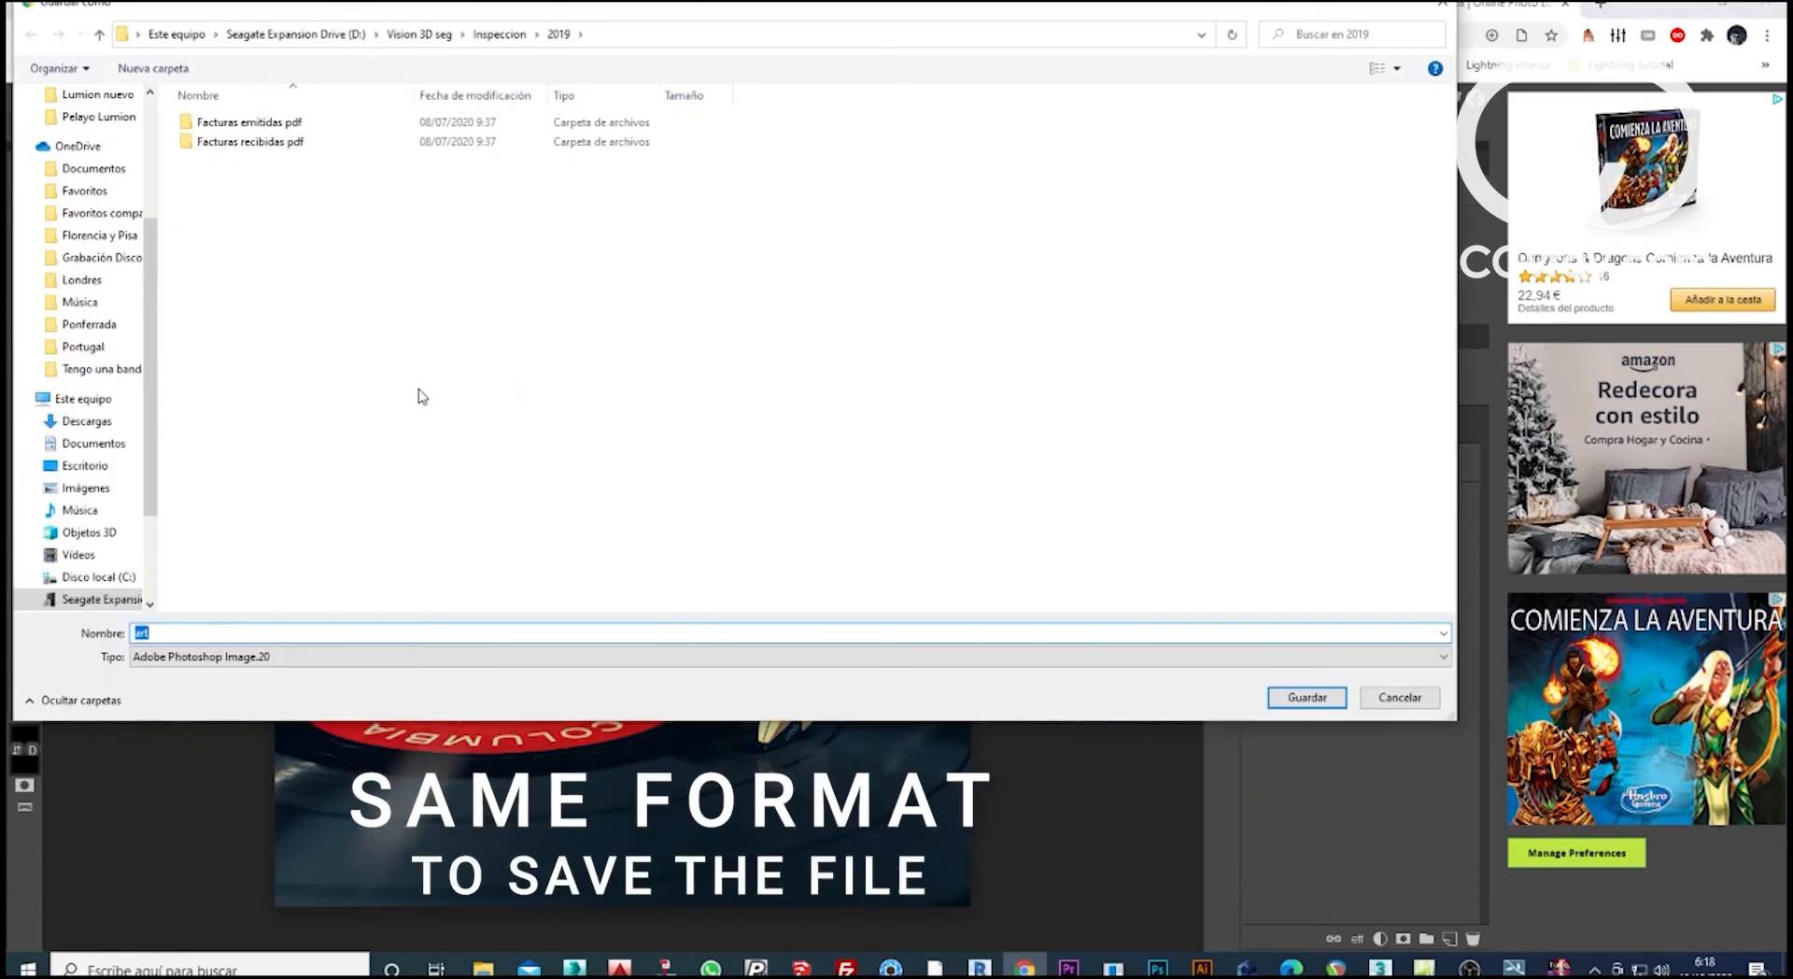
click(89, 172)
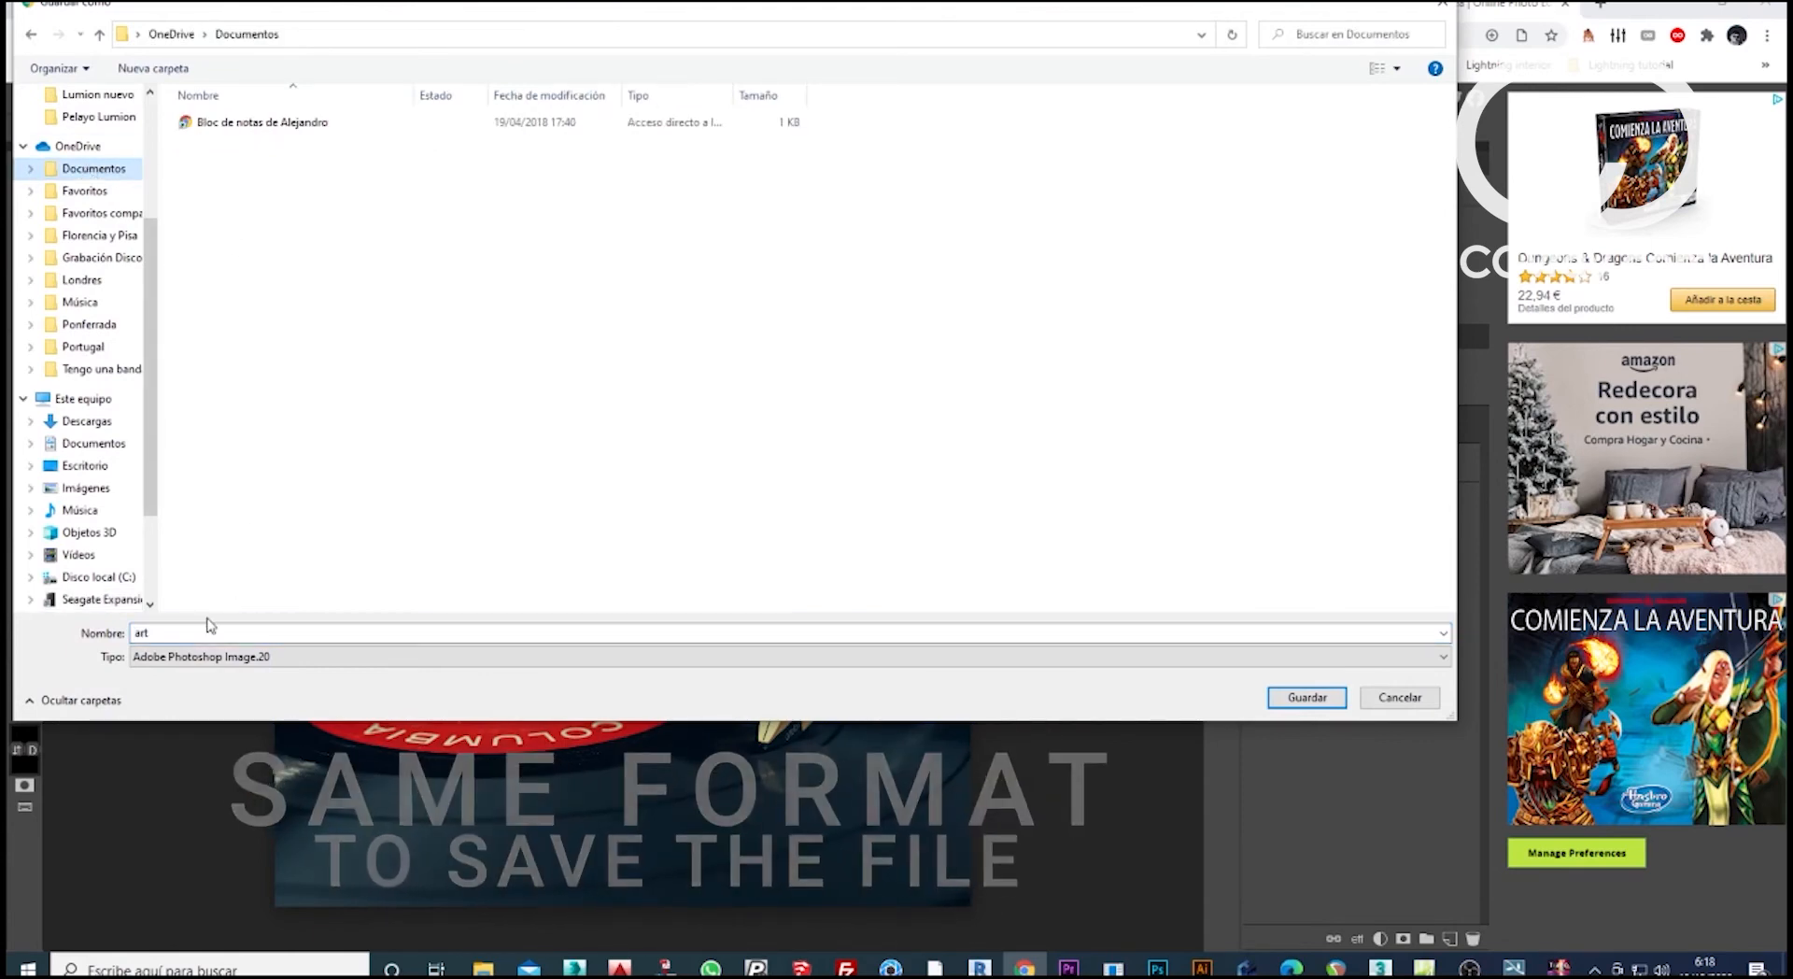
click(297, 658)
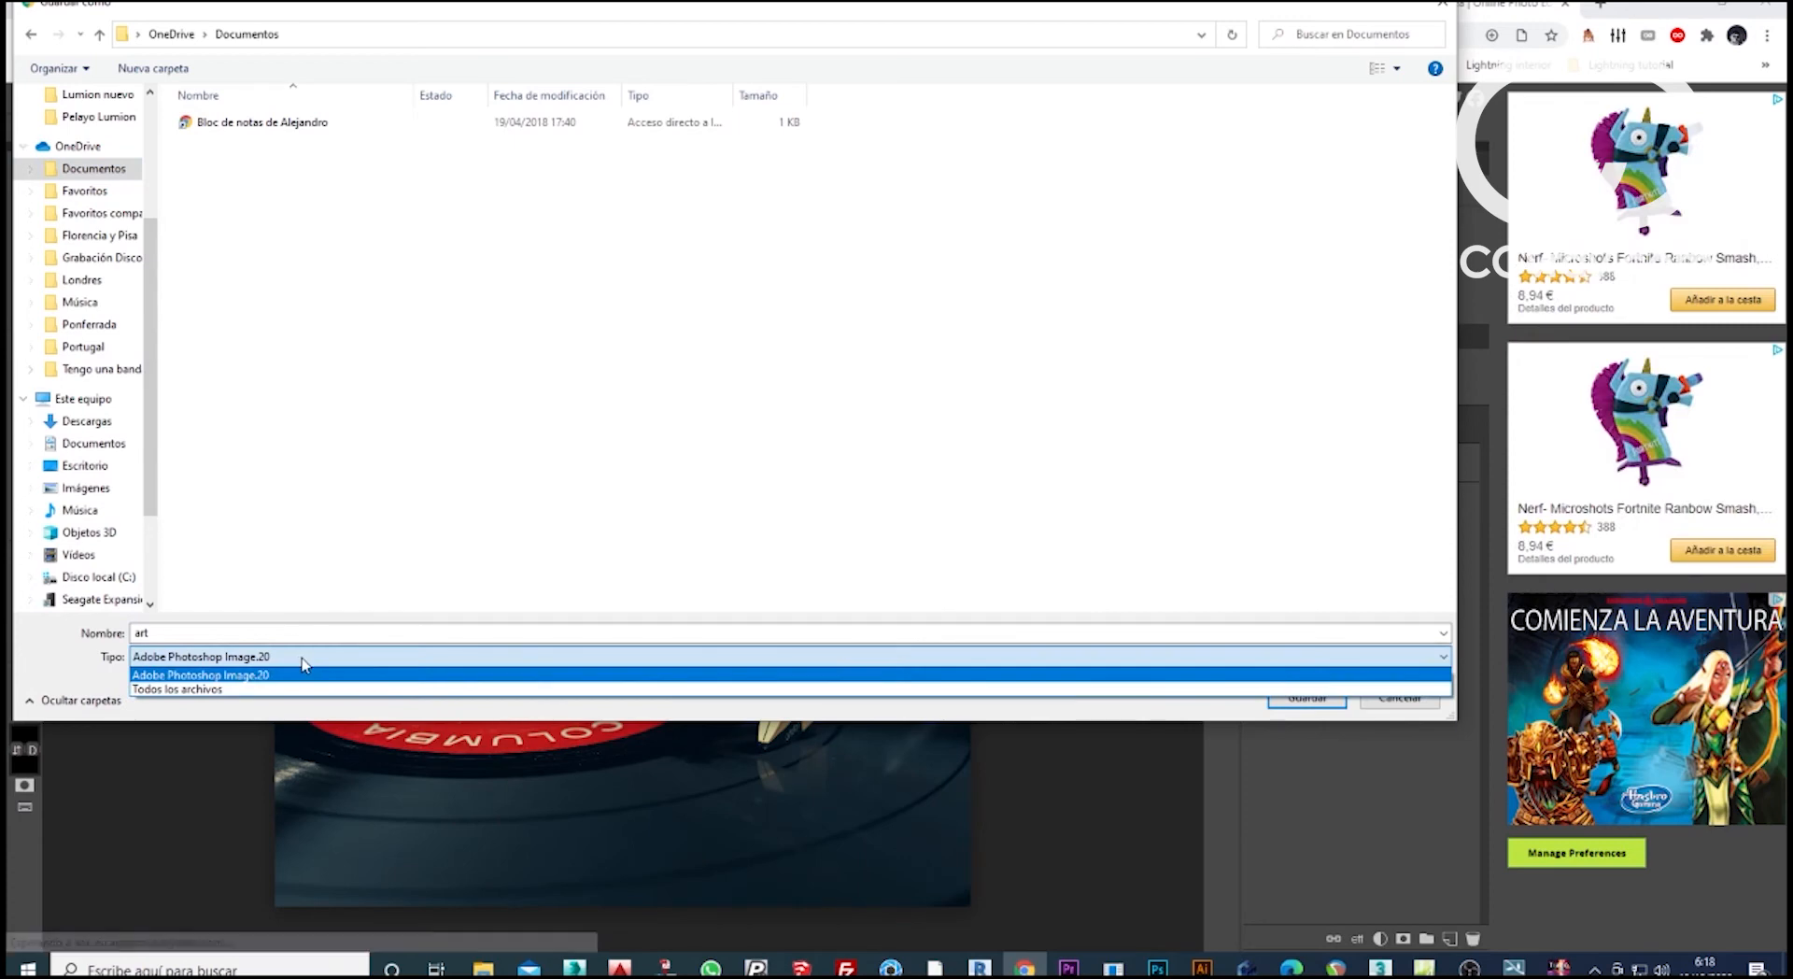
click(306, 673)
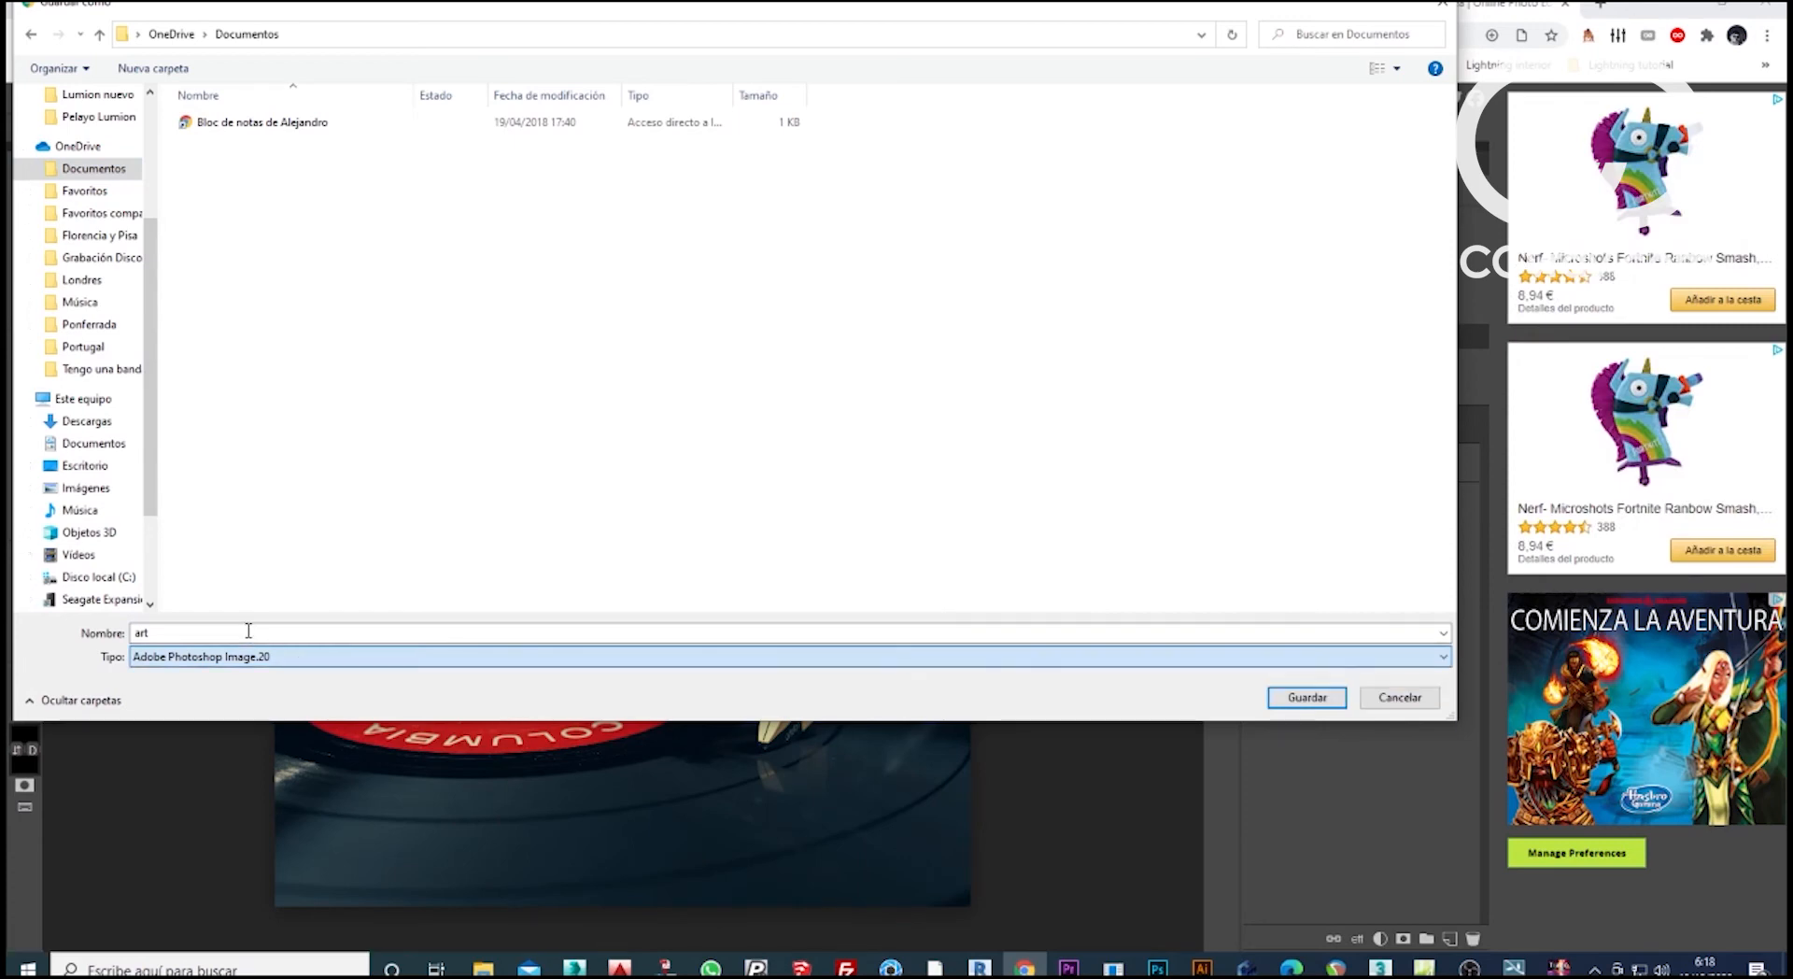
double_click(249, 632)
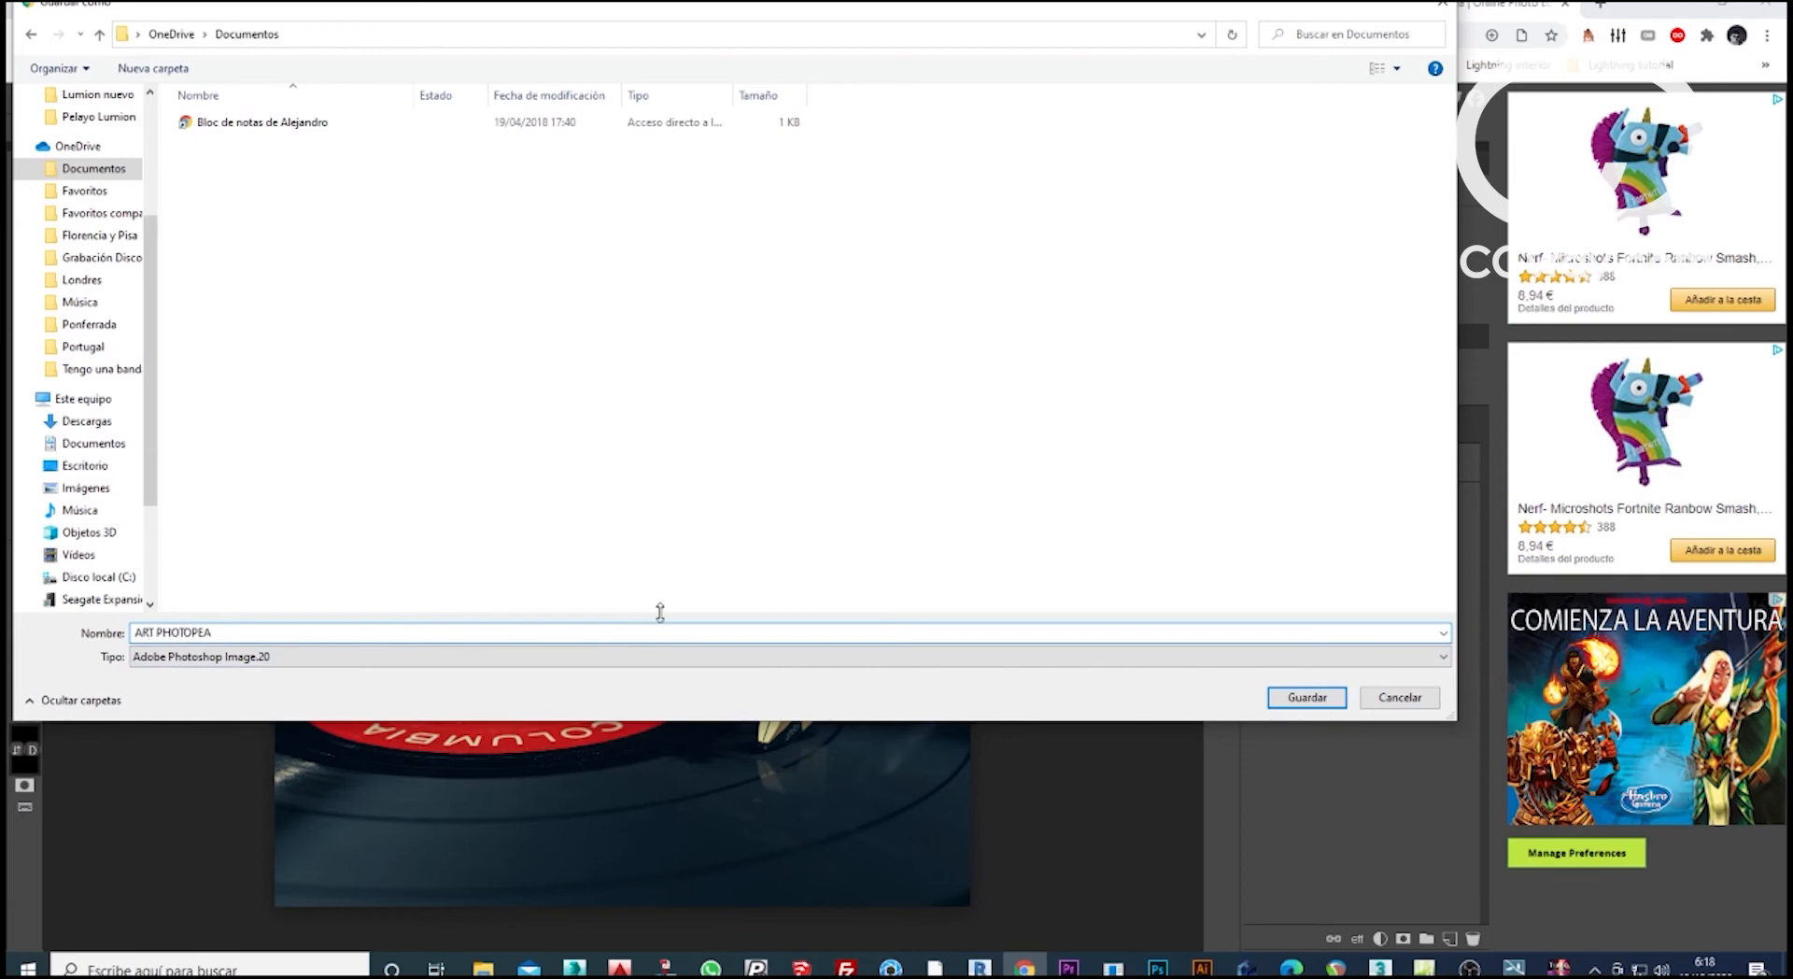
key(Return)
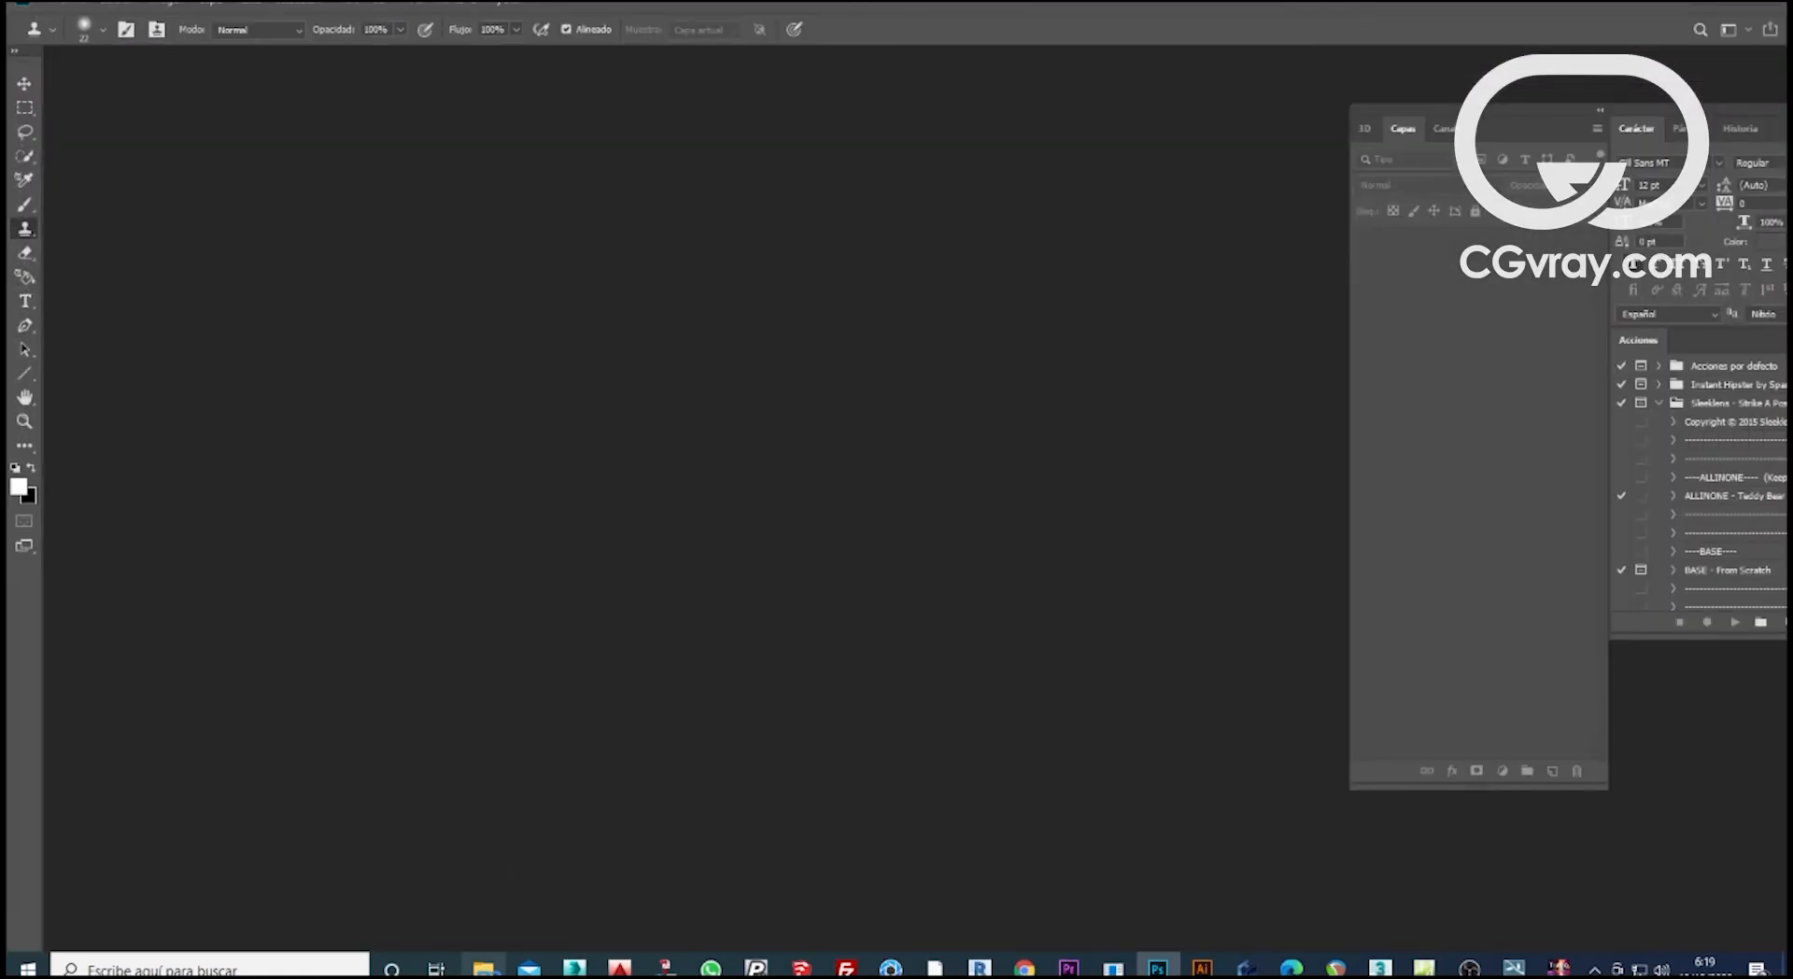
Look for the saved ART PHOTOPEA file in this PC's local Documents folder.
click(483, 968)
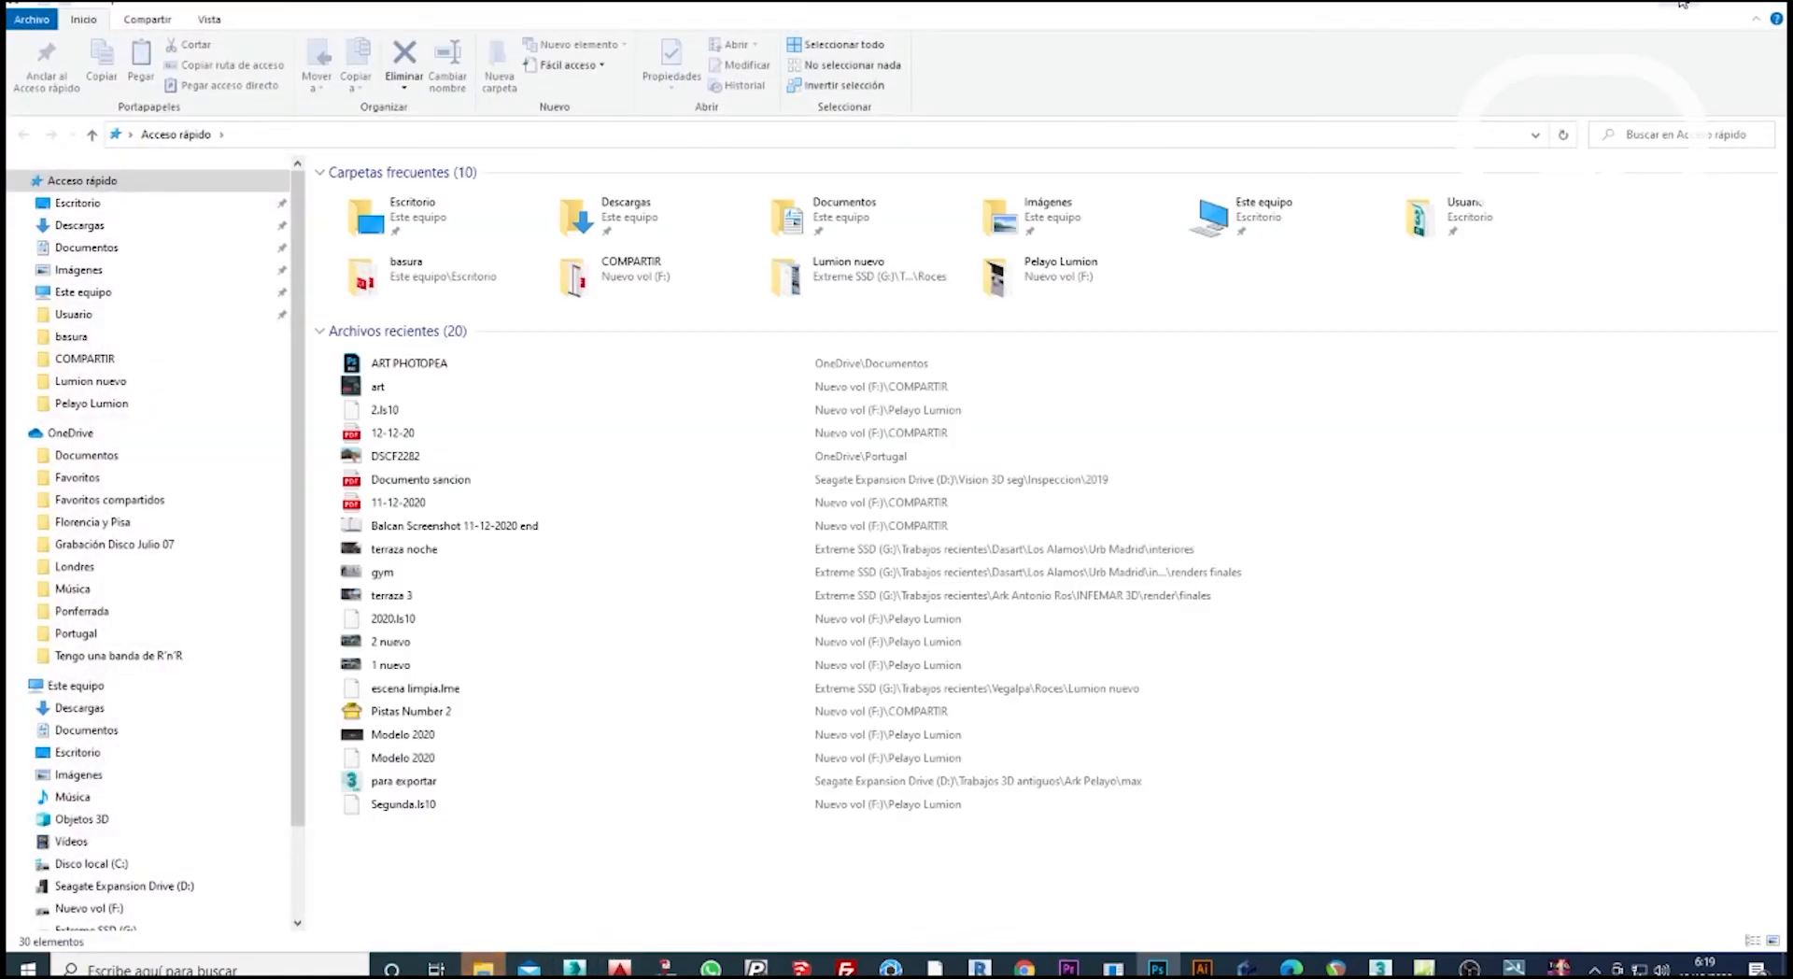
double_click(857, 219)
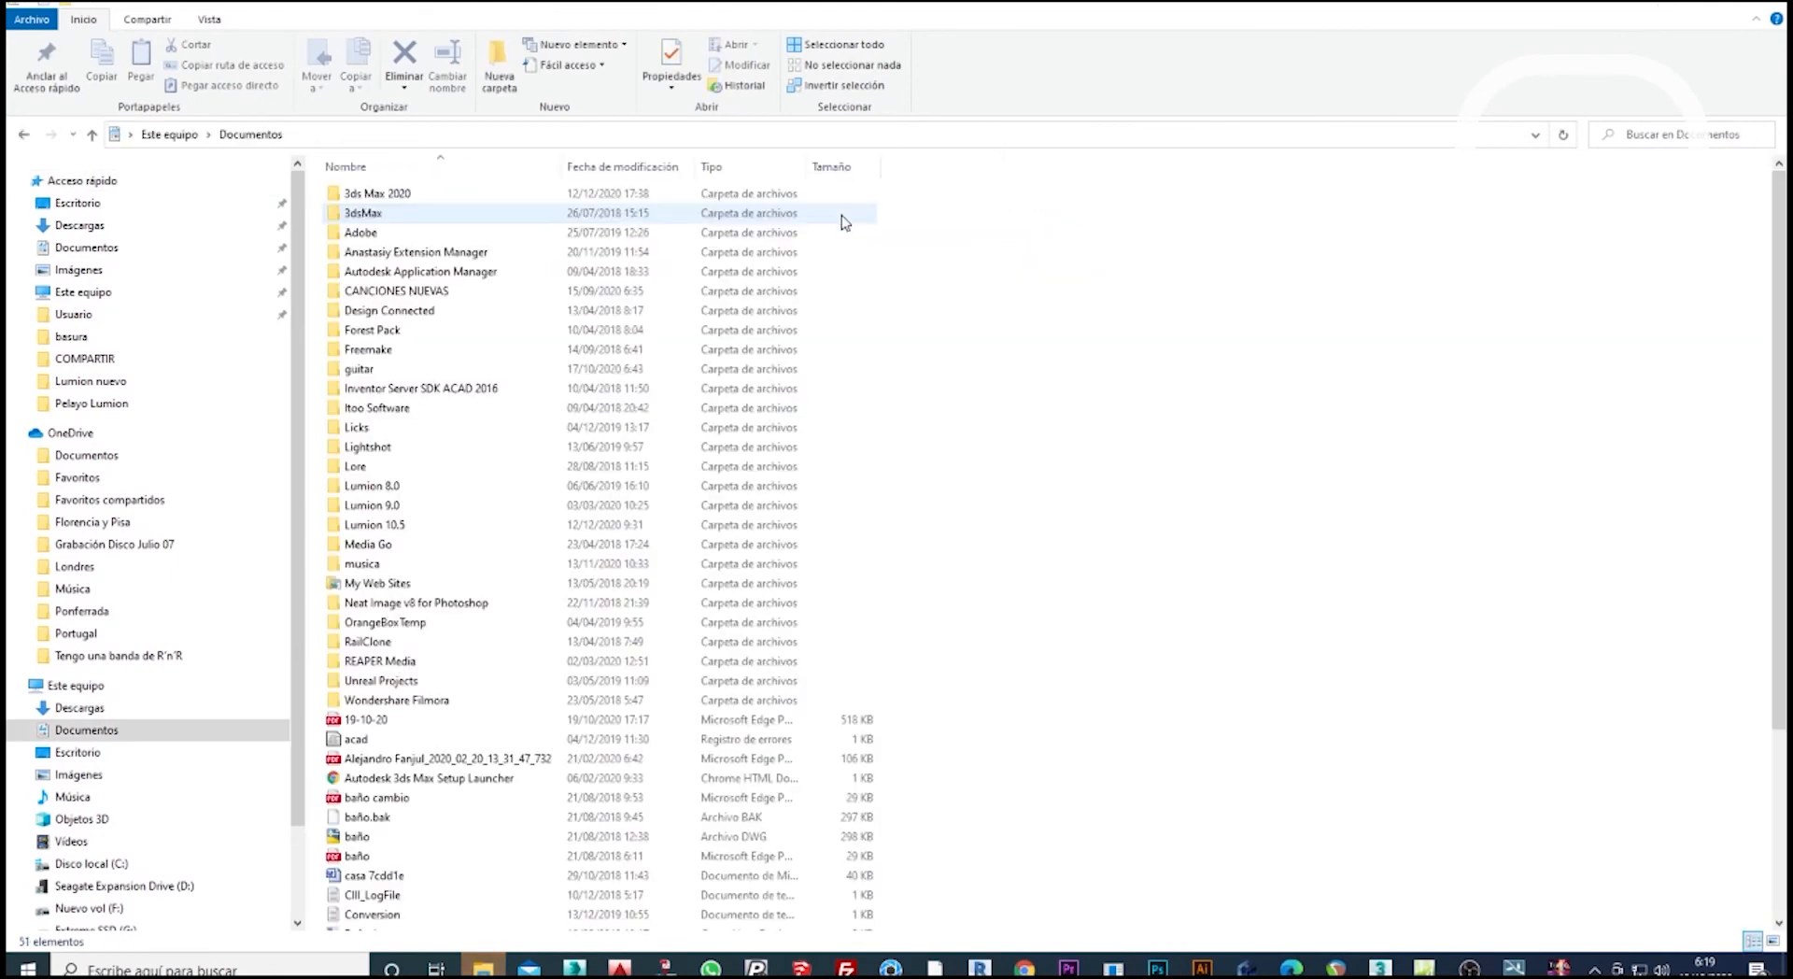
scroll(1379, 420, down, 4)
scroll(1380, 420, down, 1)
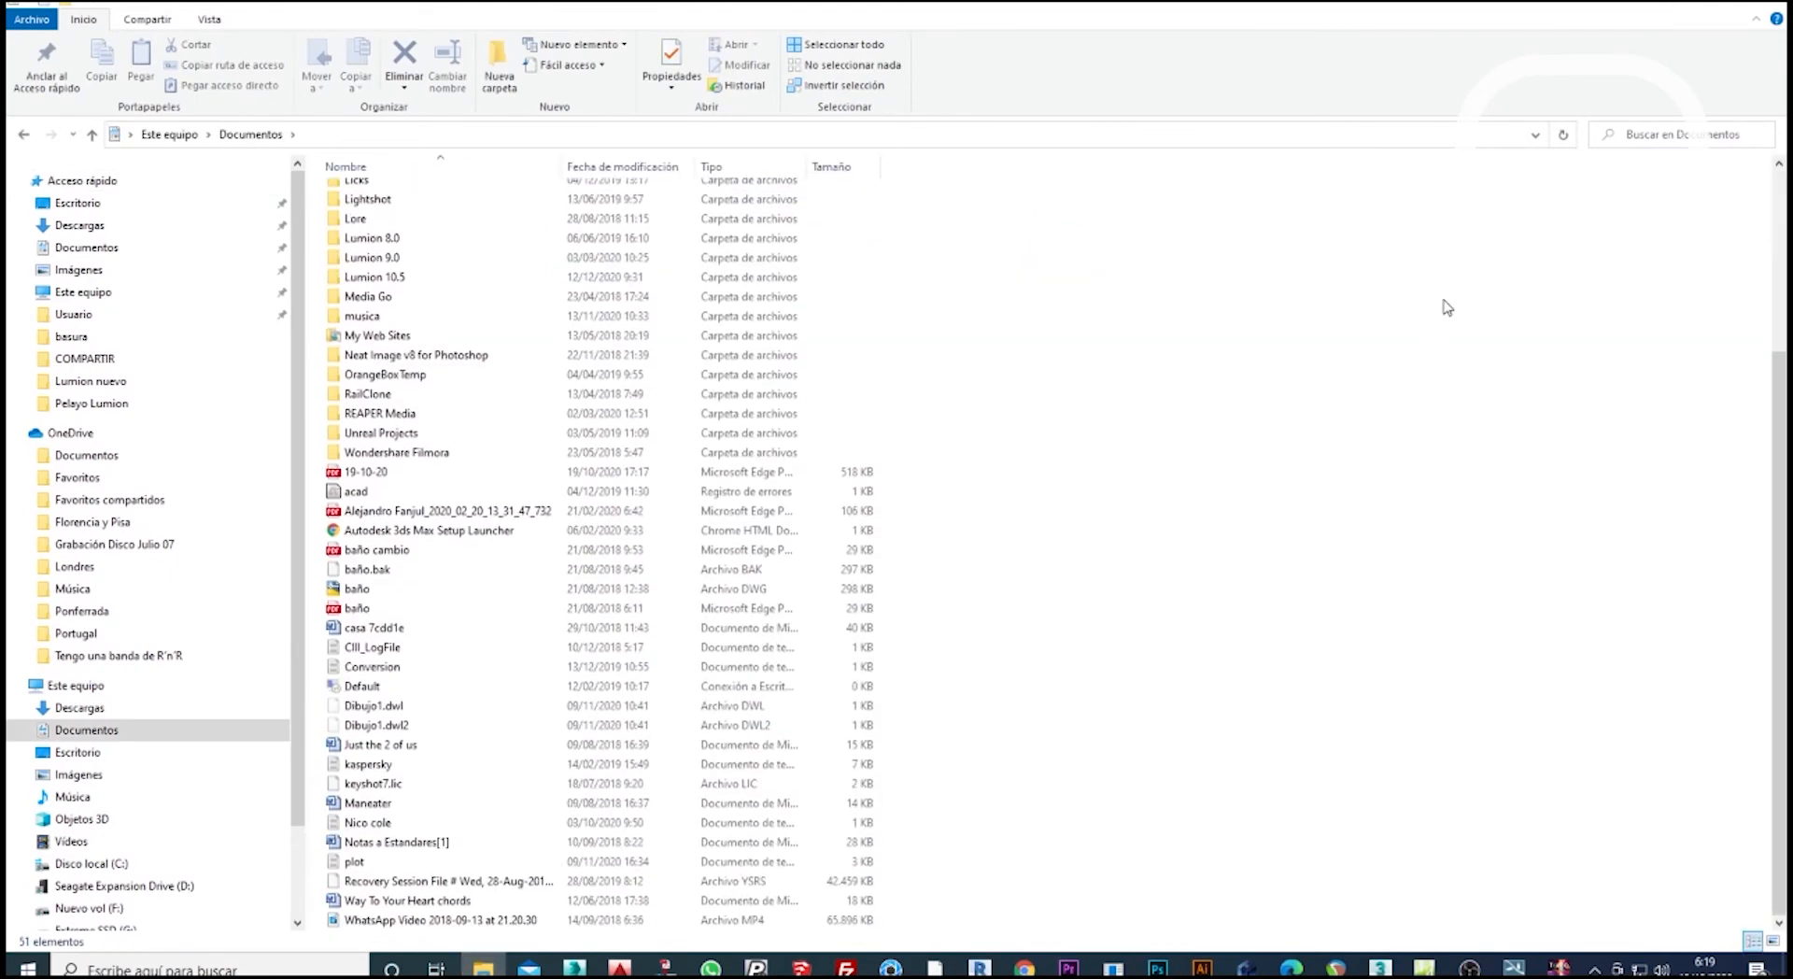
click(1707, 5)
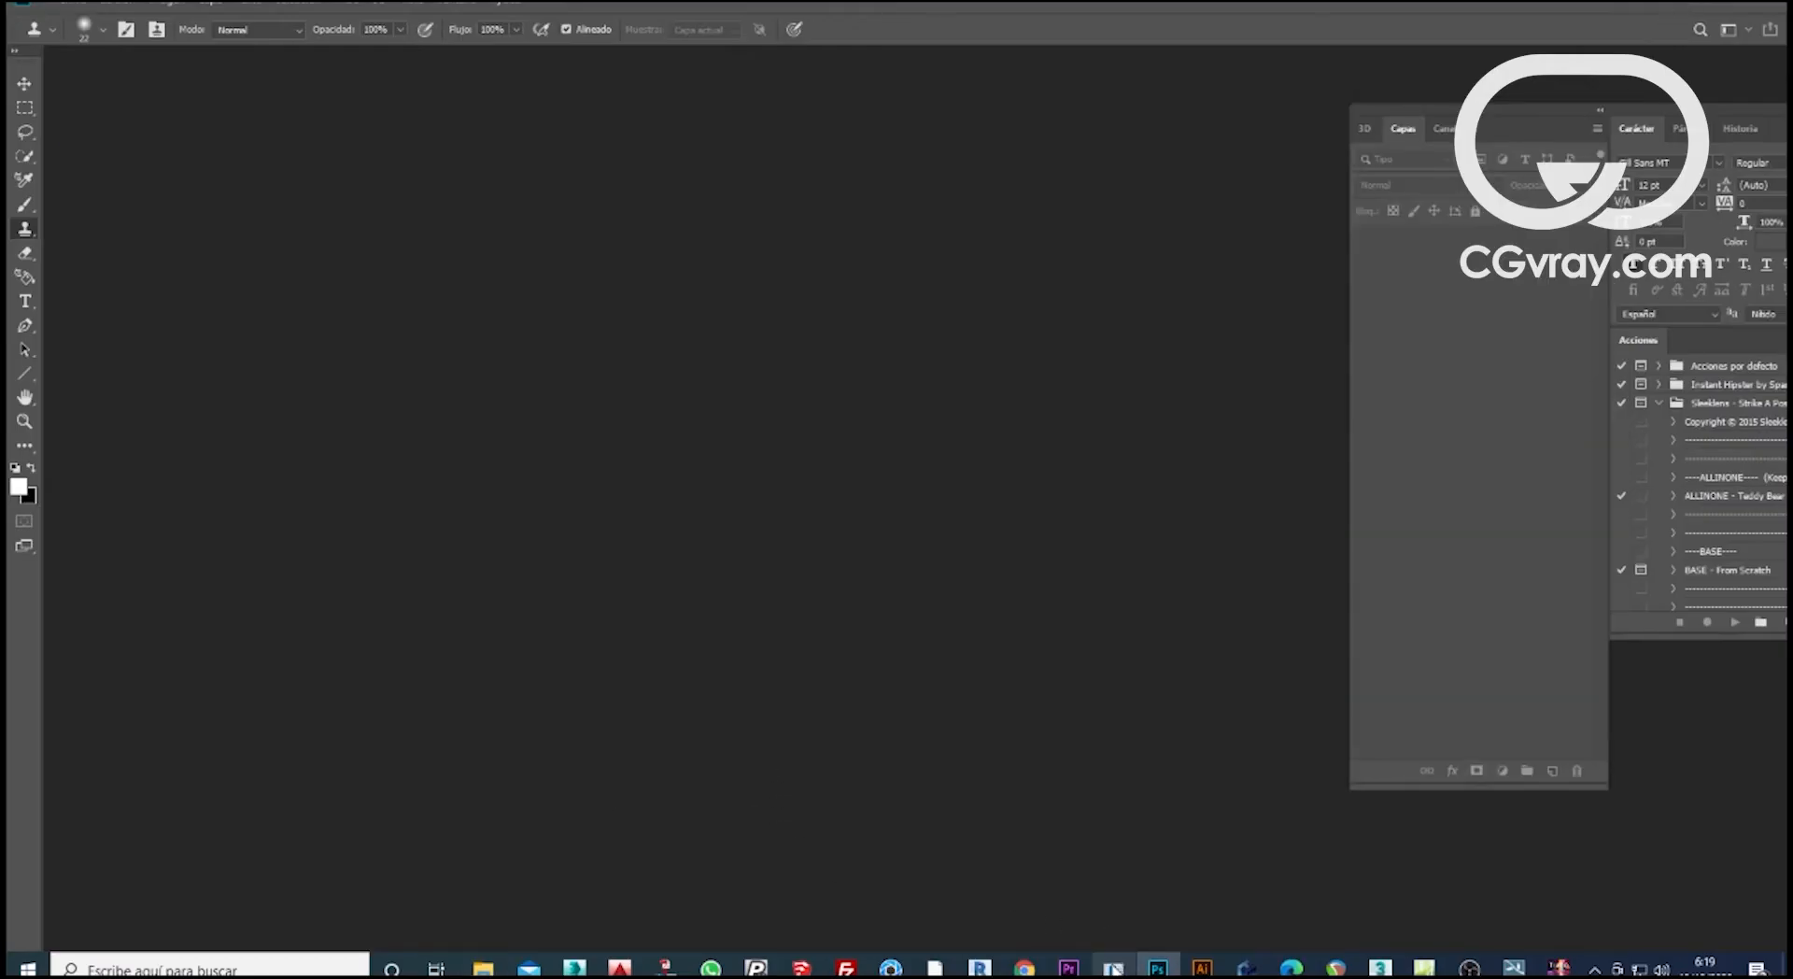
Show the downloaded ART PHOTOPEA.psd in its folder from the browser and open it with Adobe Photoshop.
click(1024, 968)
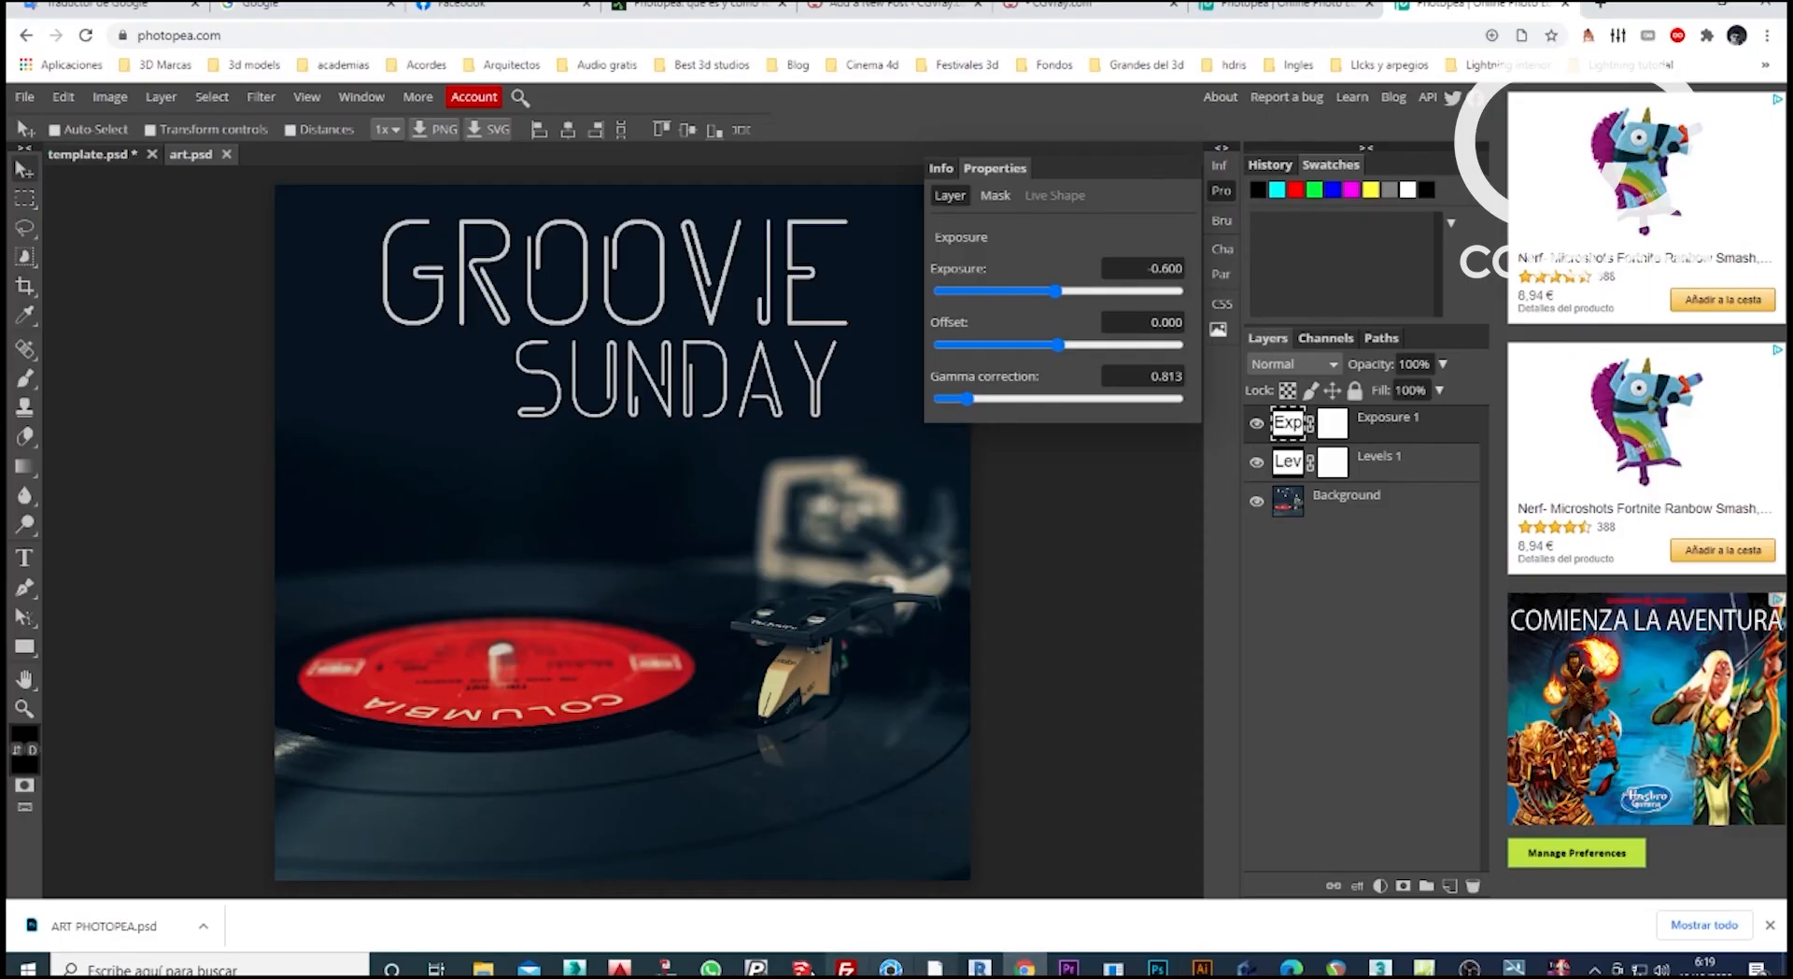
click(204, 928)
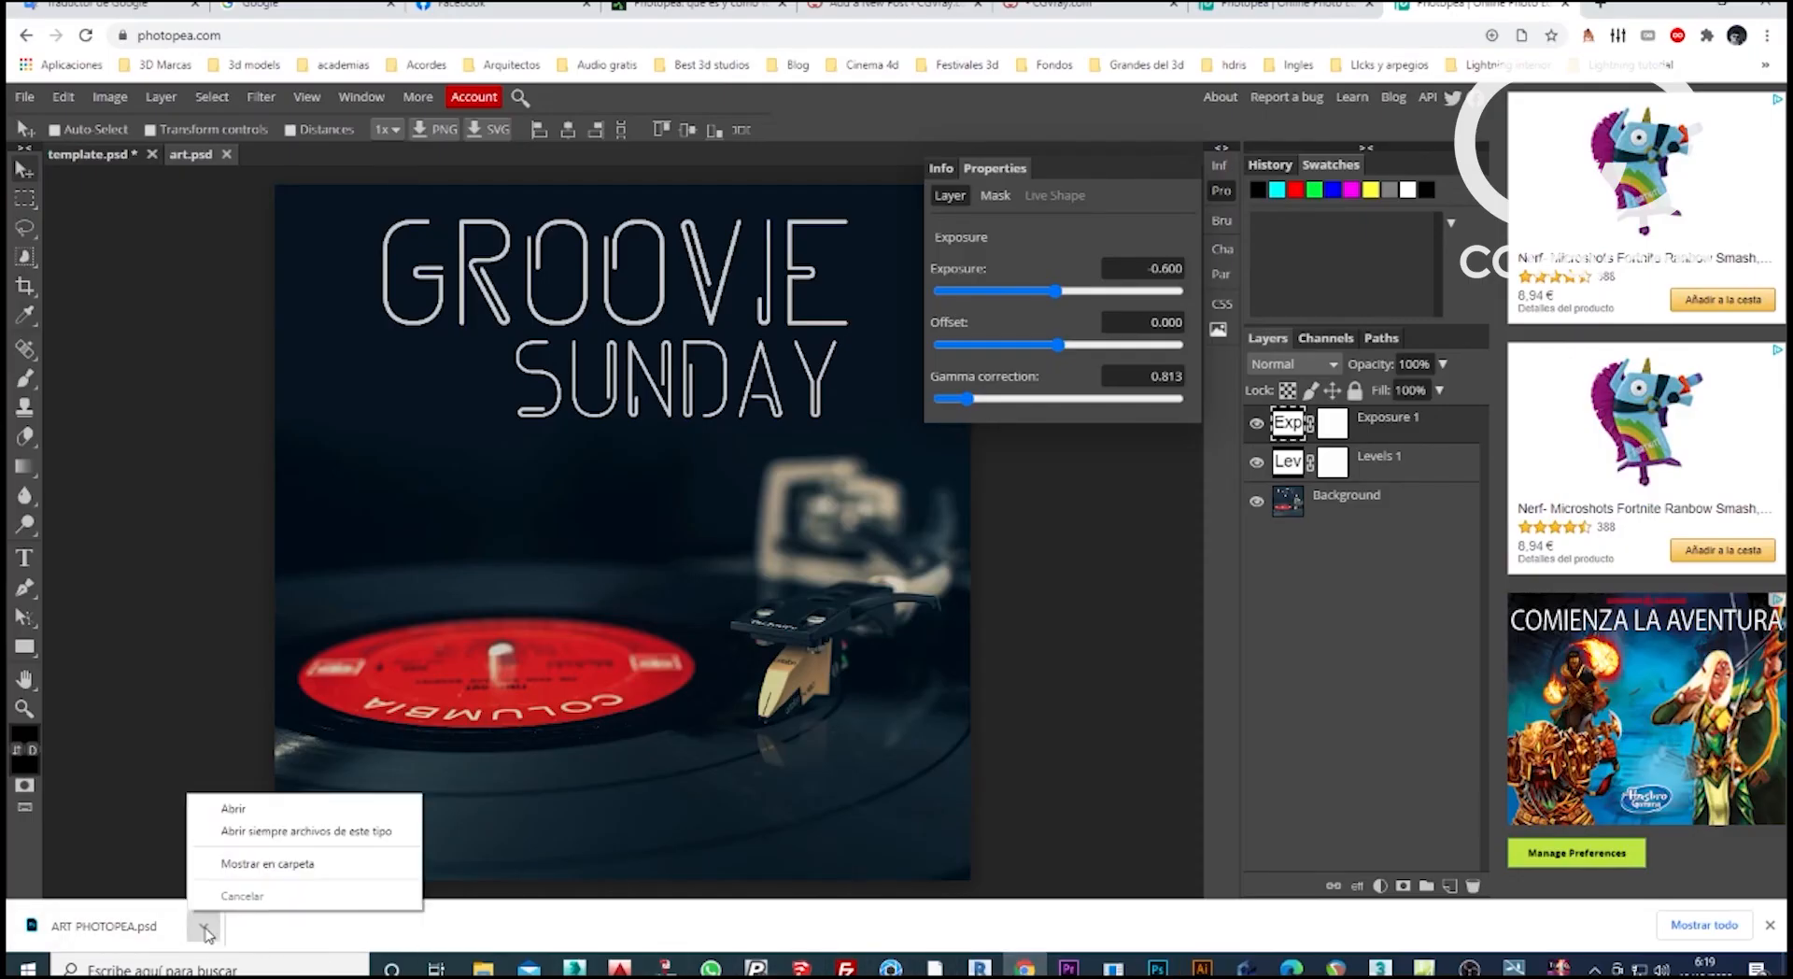
click(280, 863)
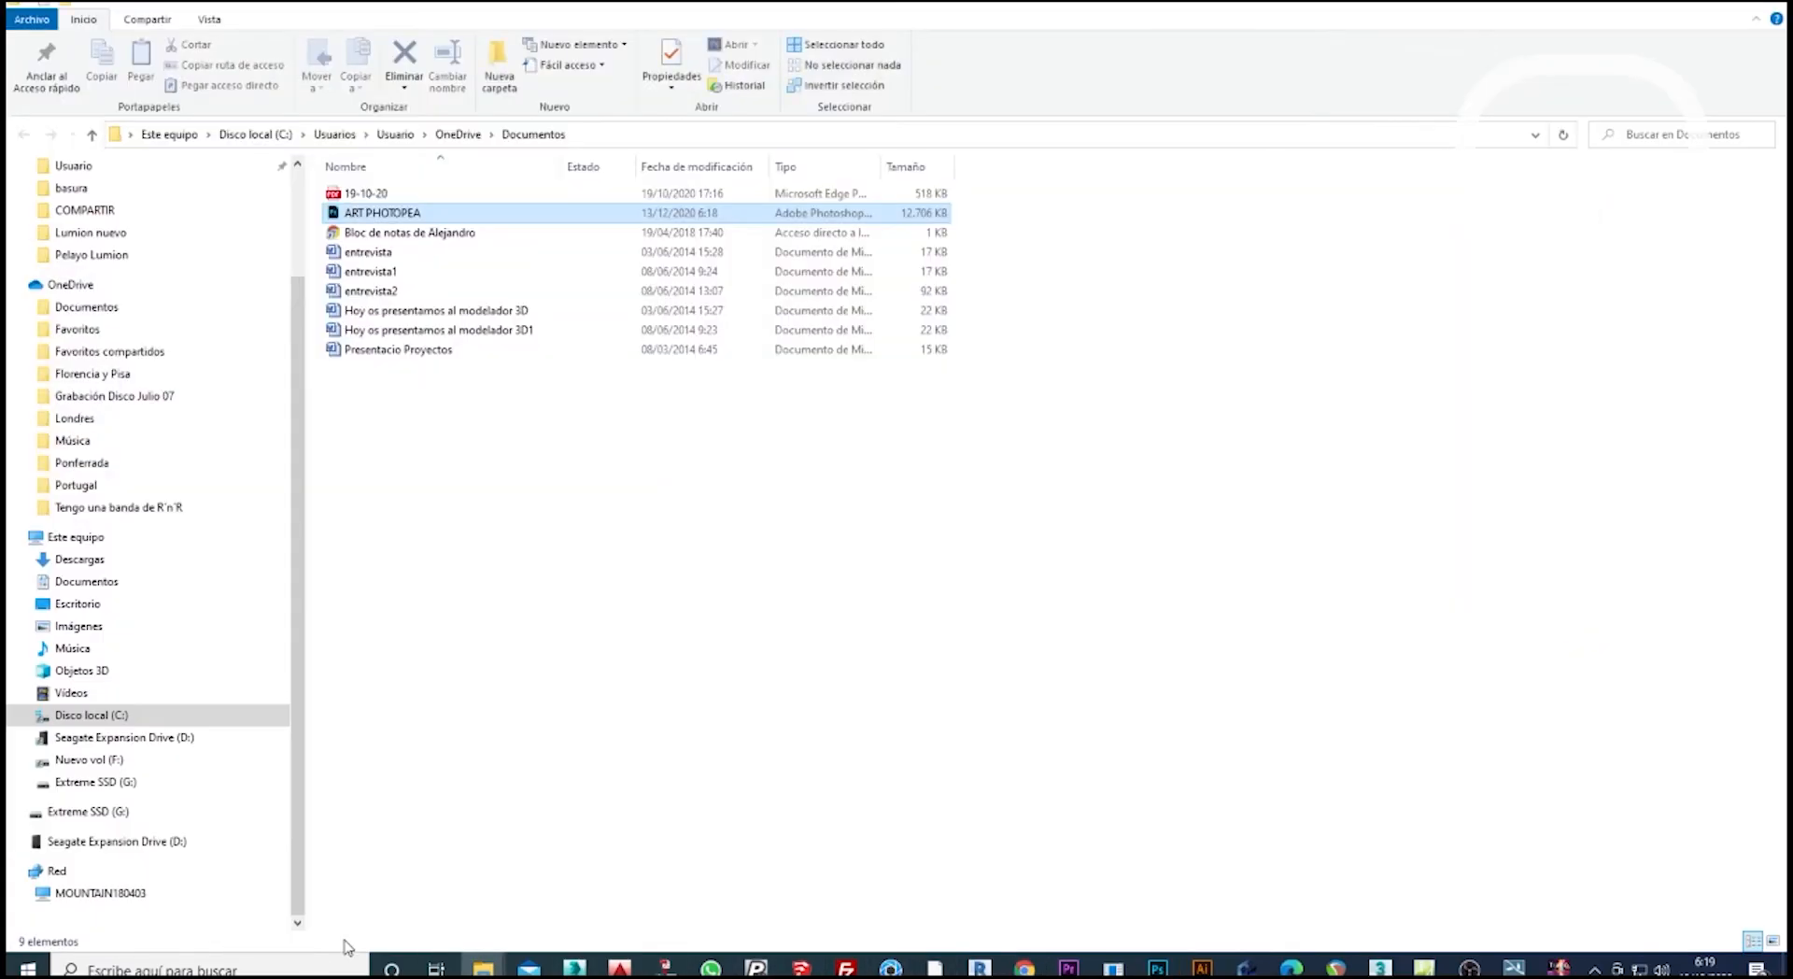
right_click(389, 221)
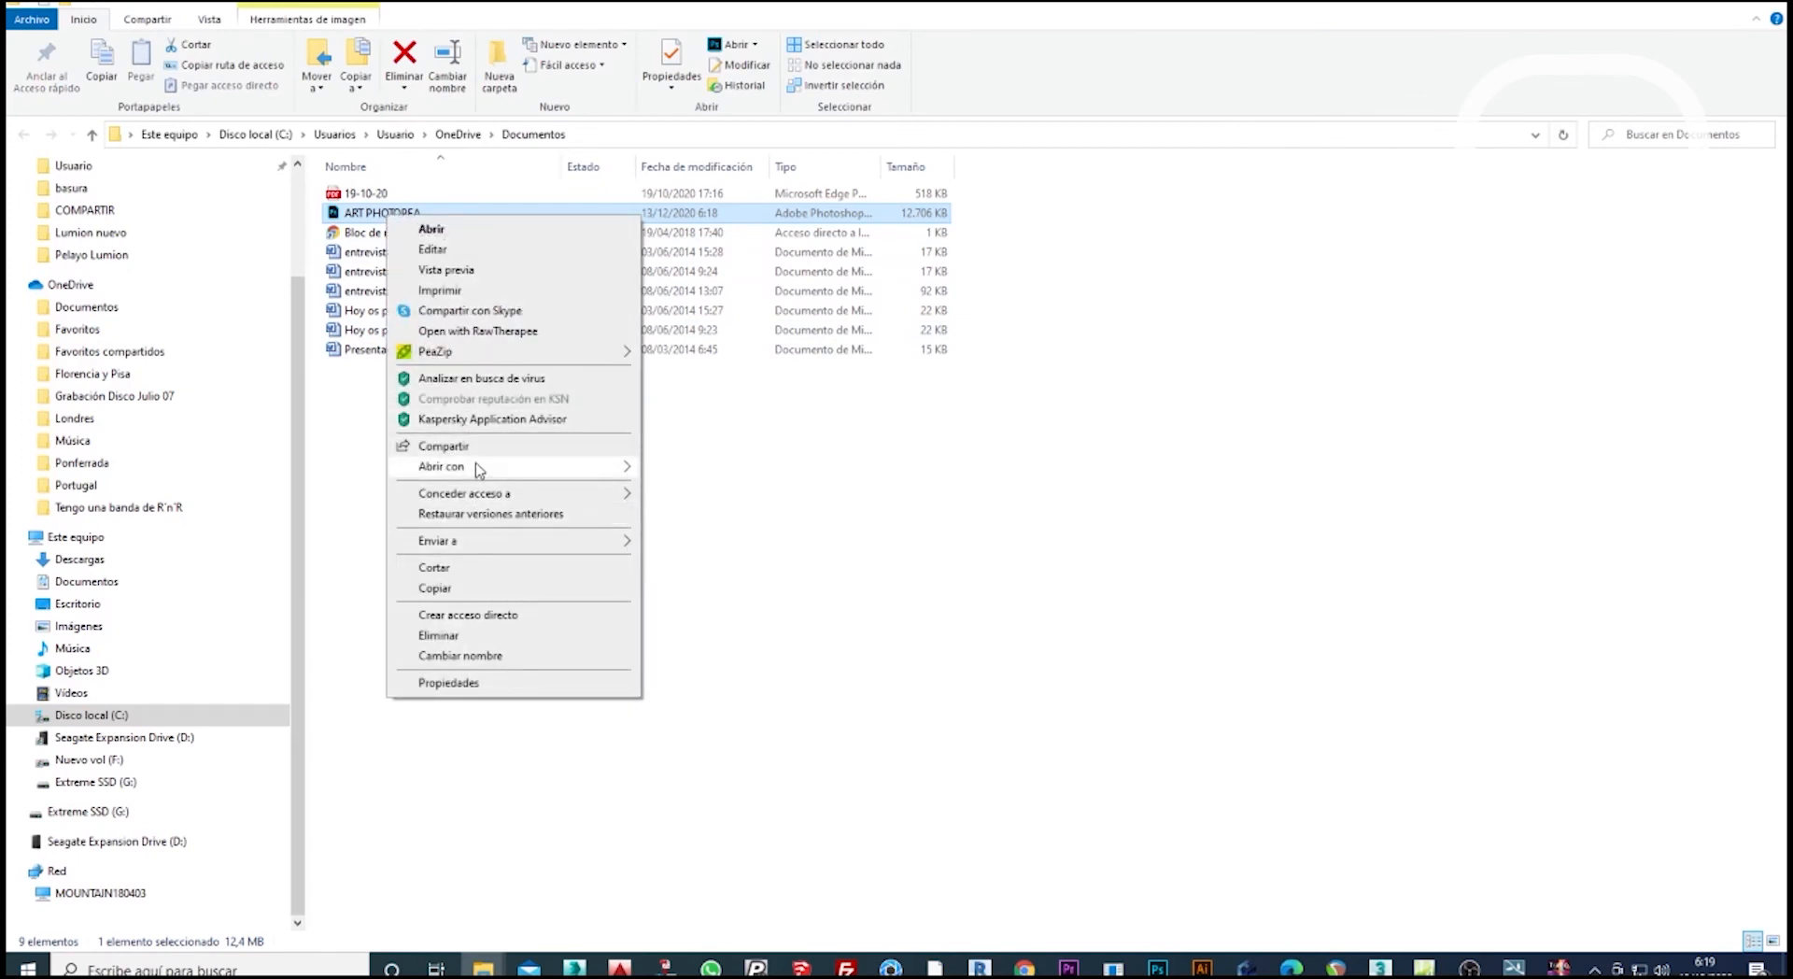
mouse_move(475, 463)
click(710, 511)
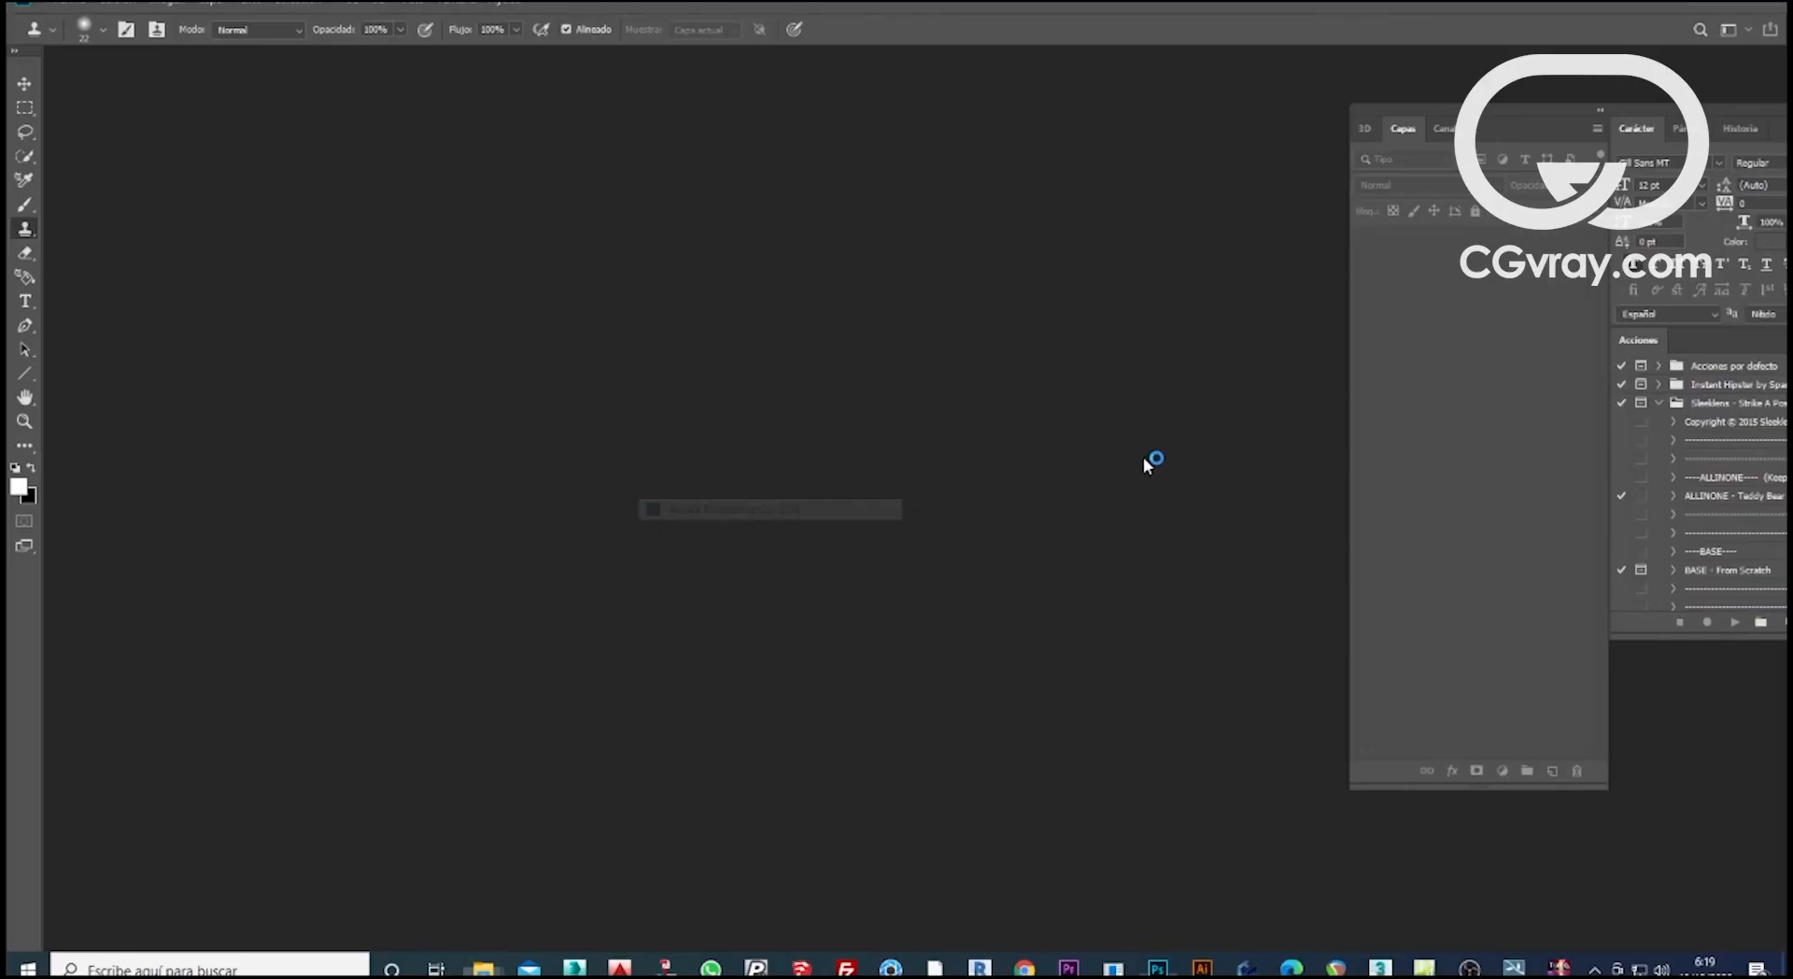
click(1006, 420)
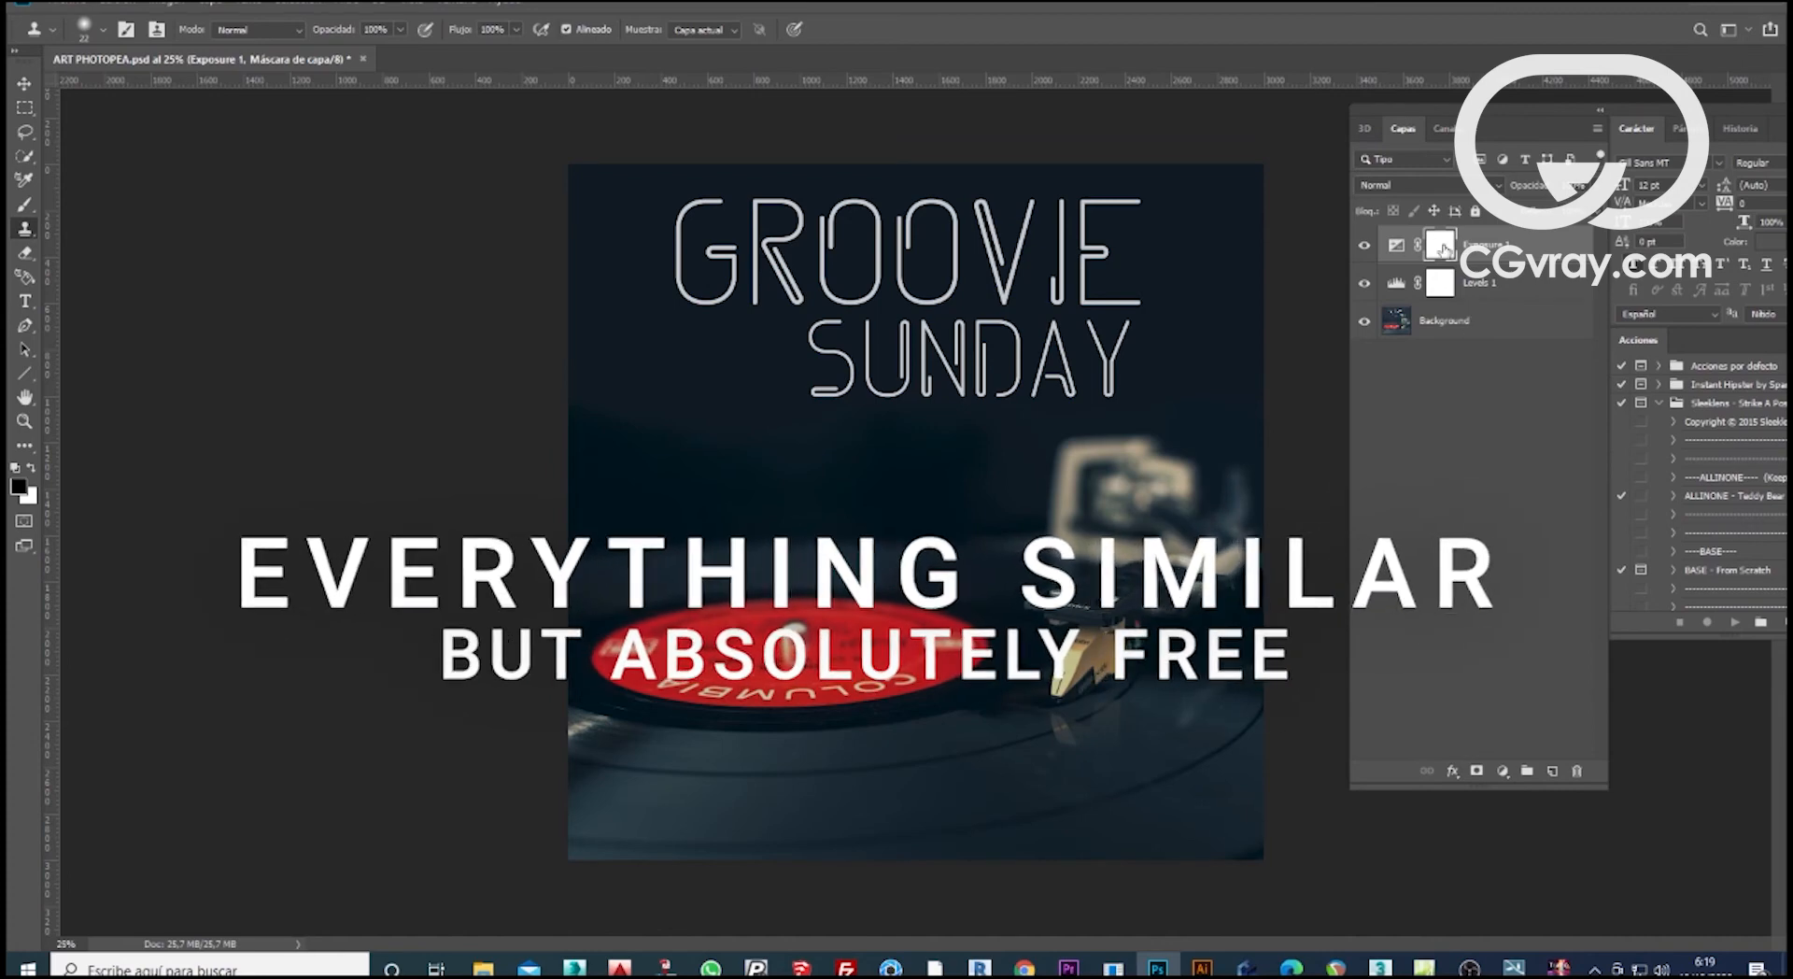
Compare the image without the Exposure 1 and Levels 1 layers by hiding both and showing them again.
click(1363, 245)
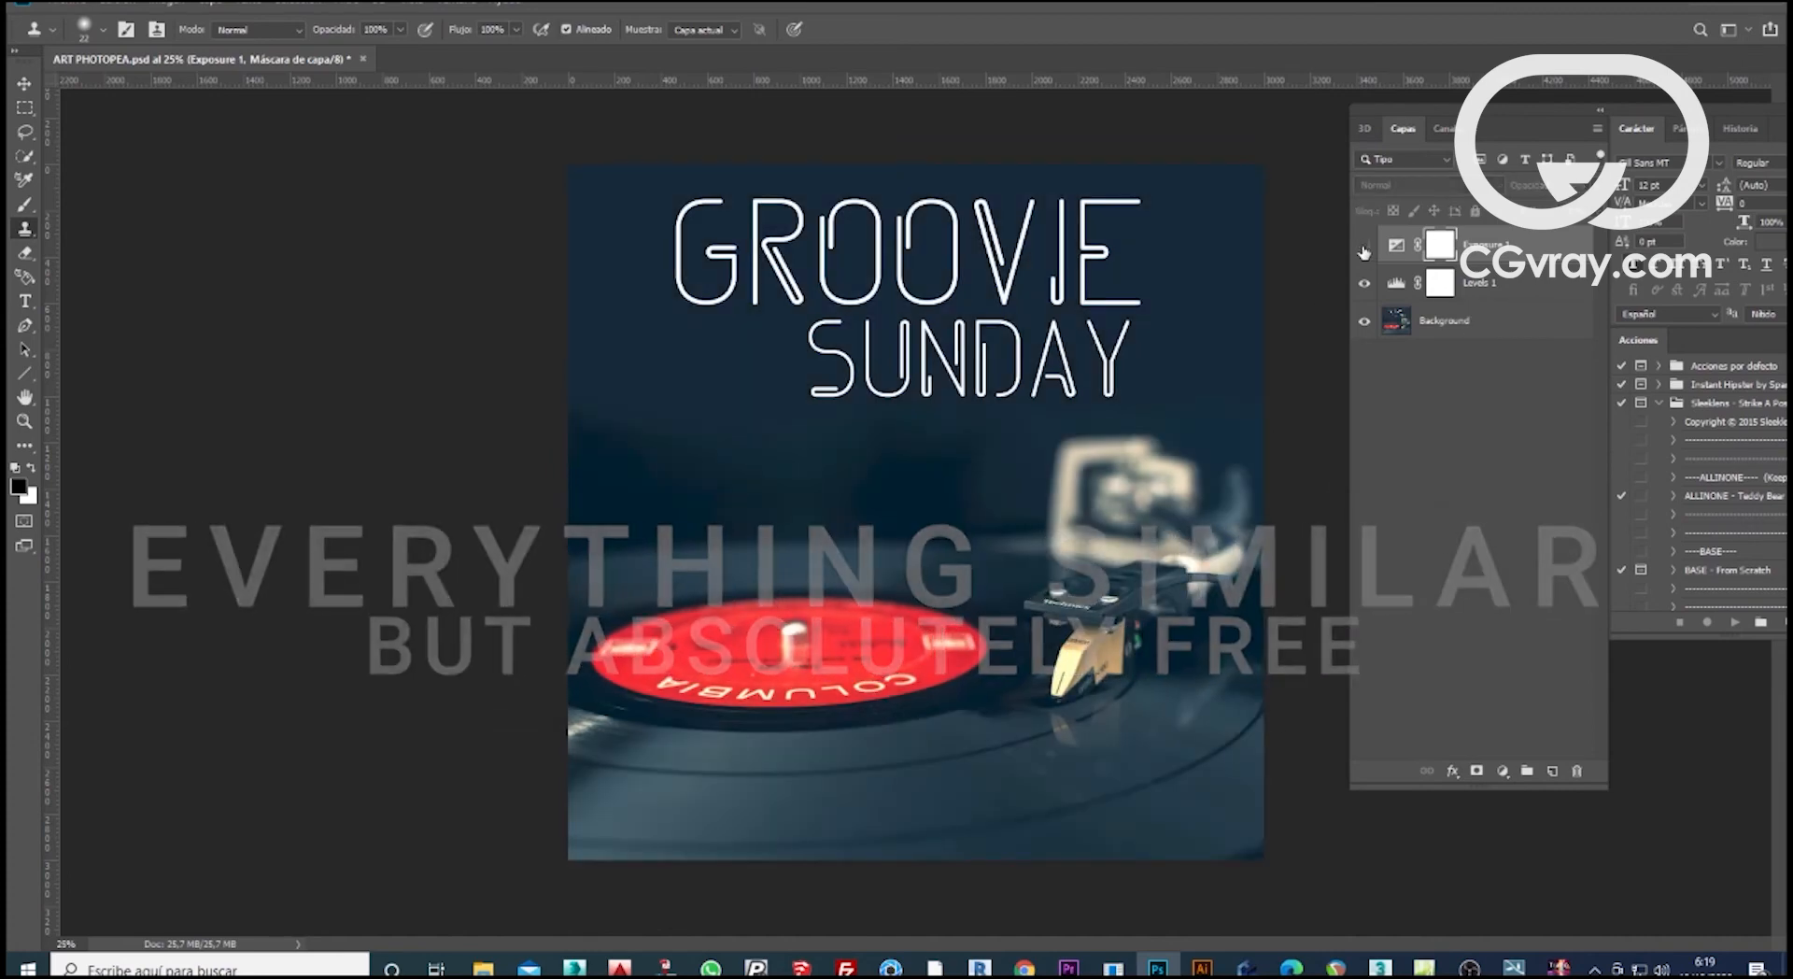
click(1365, 284)
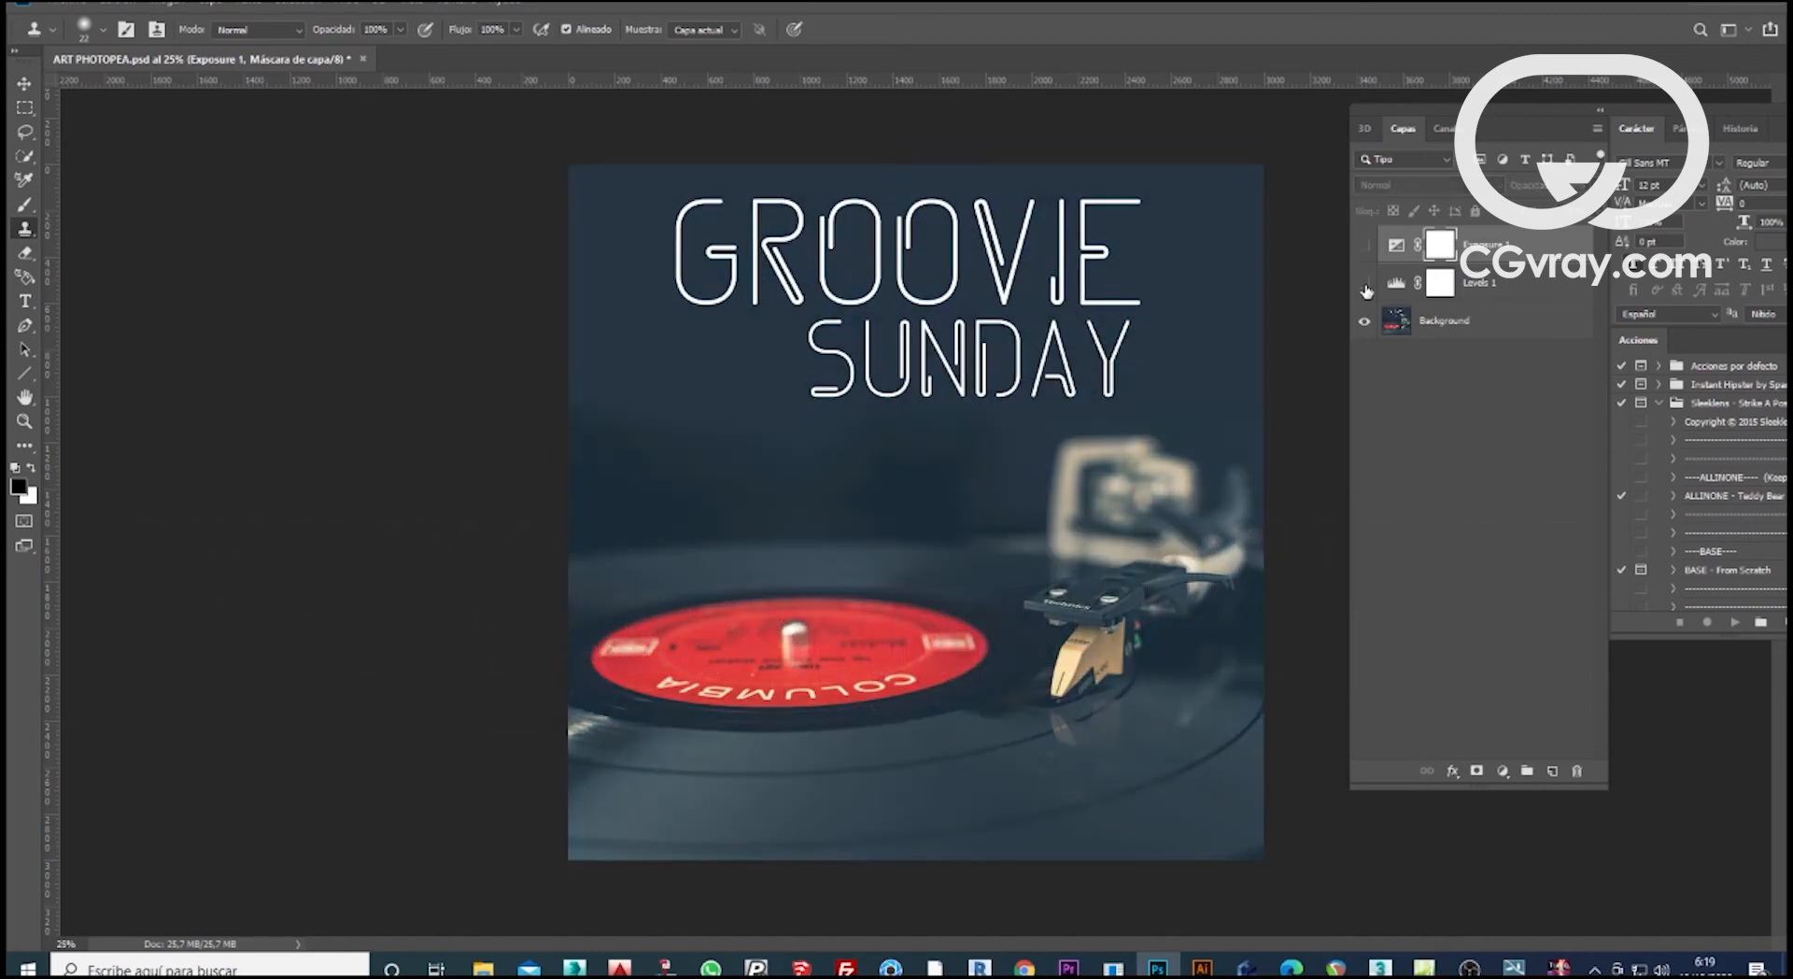
click(1365, 282)
click(1364, 247)
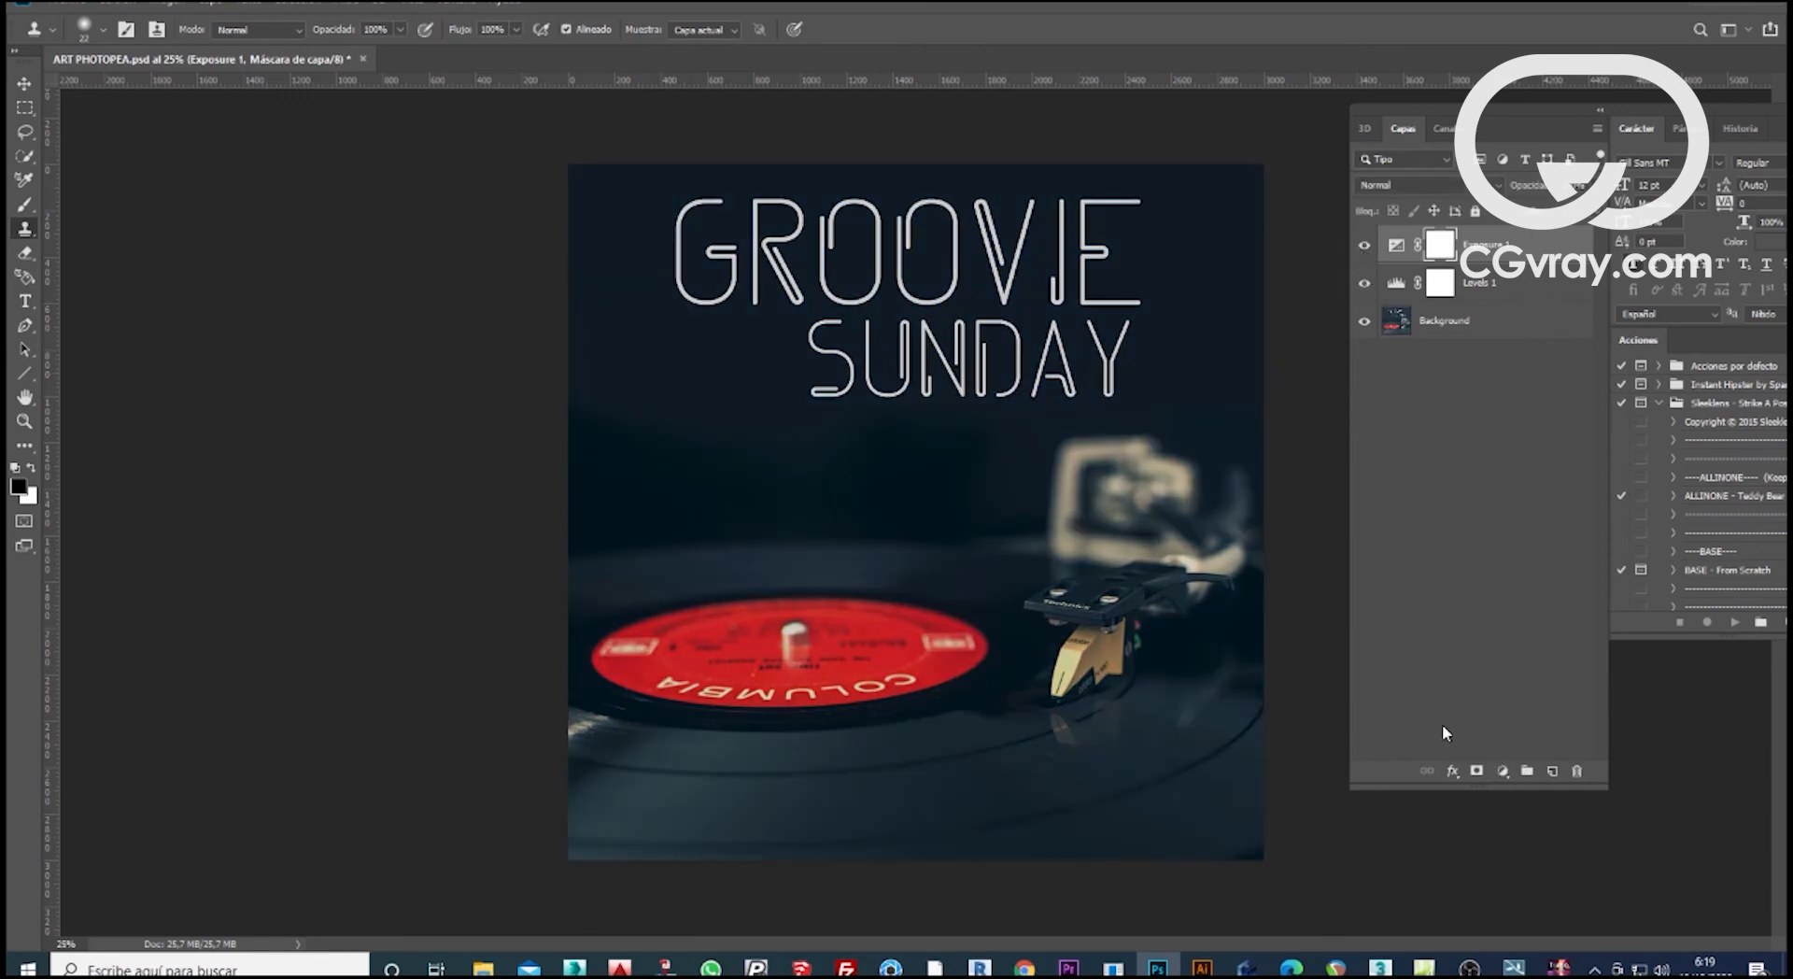
Switch back to Photopea in the browser and set the Type tool's text colour to white.
click(1711, 7)
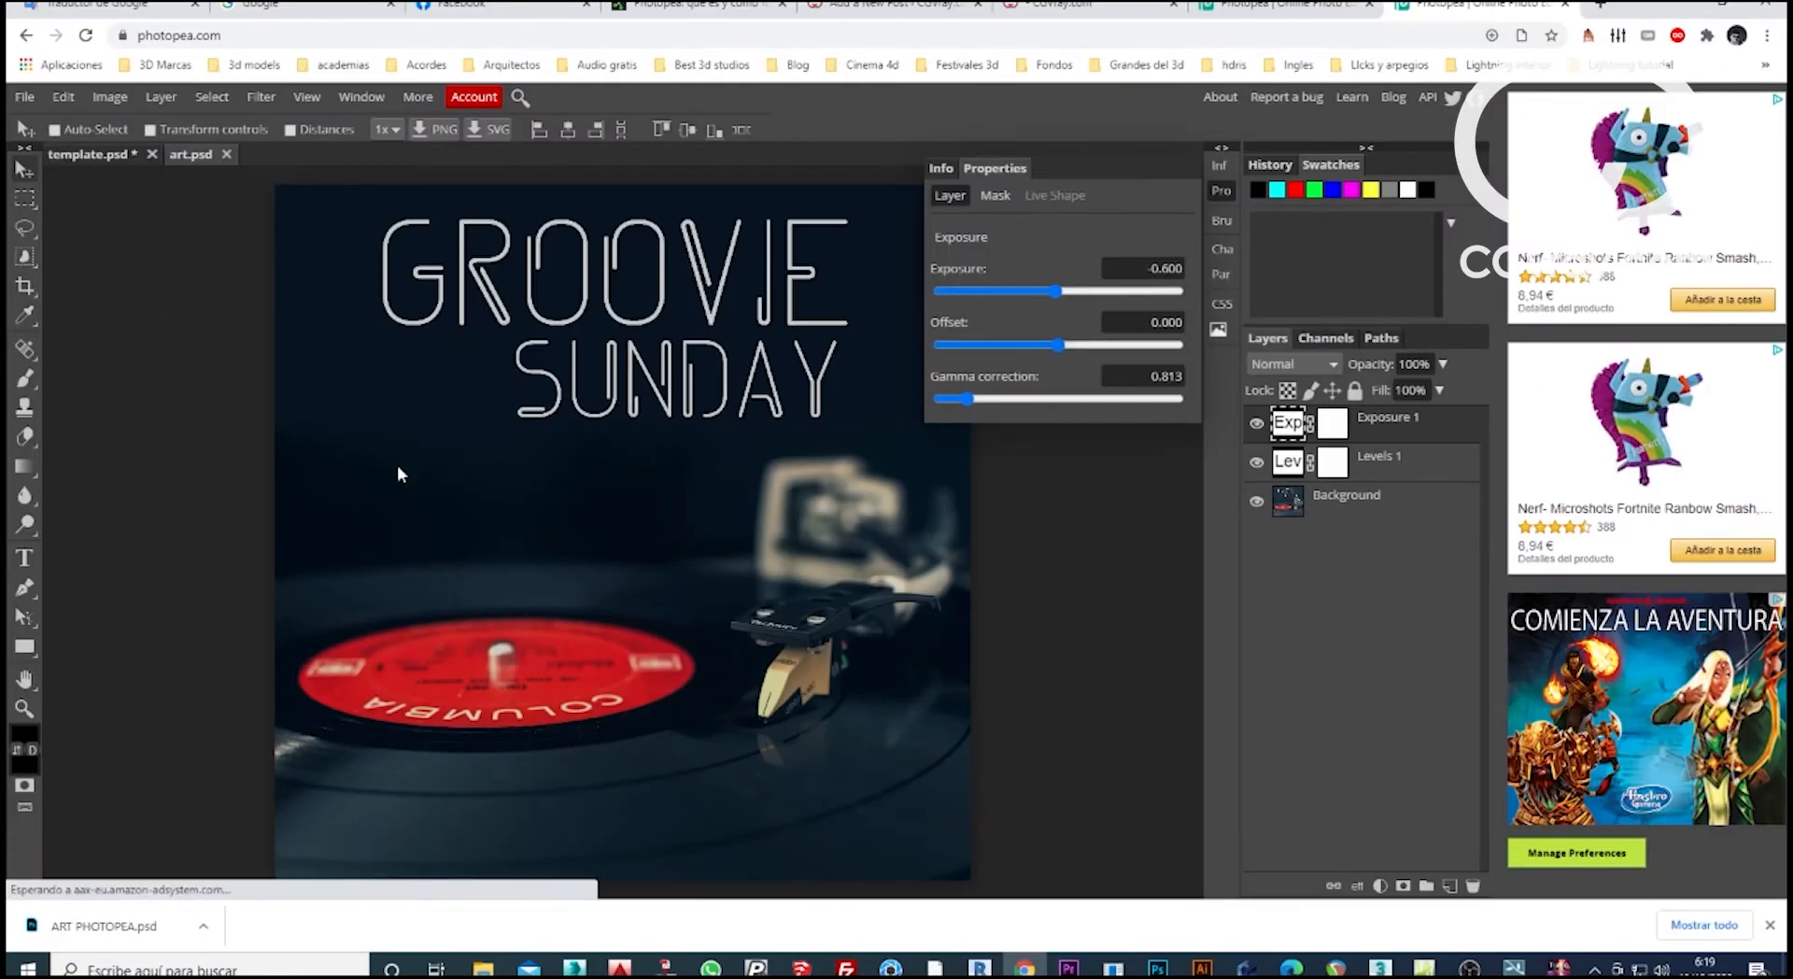
key(t)
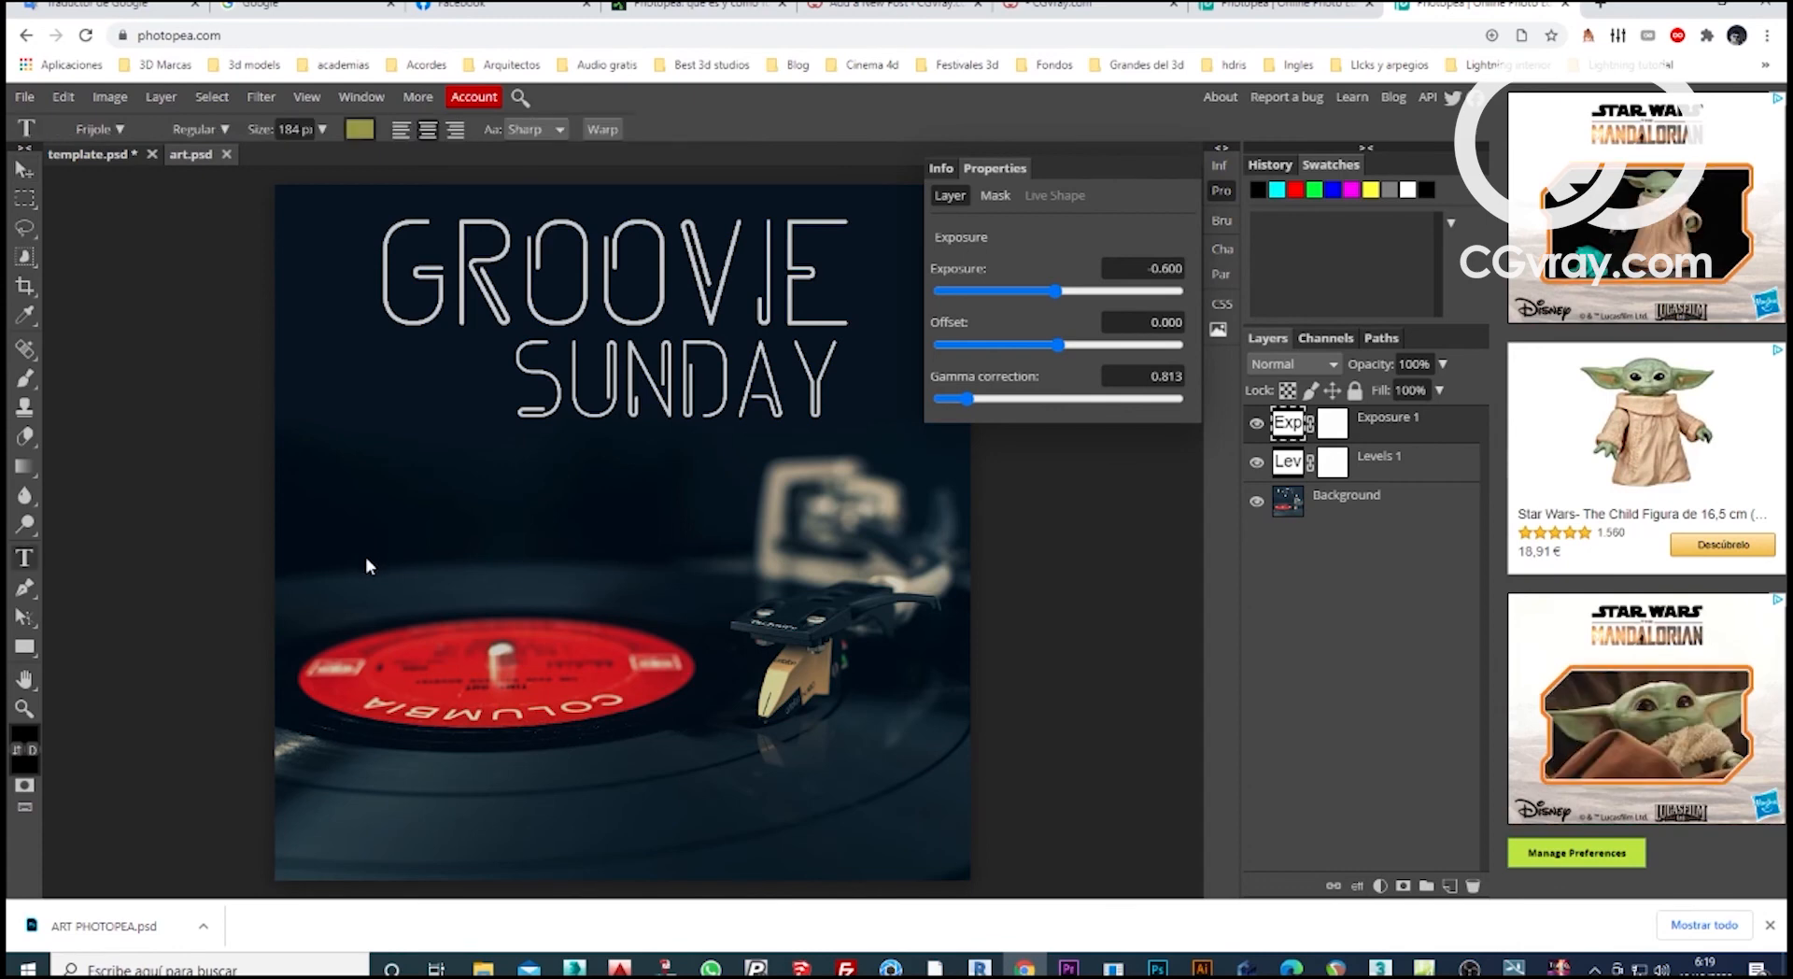
click(362, 129)
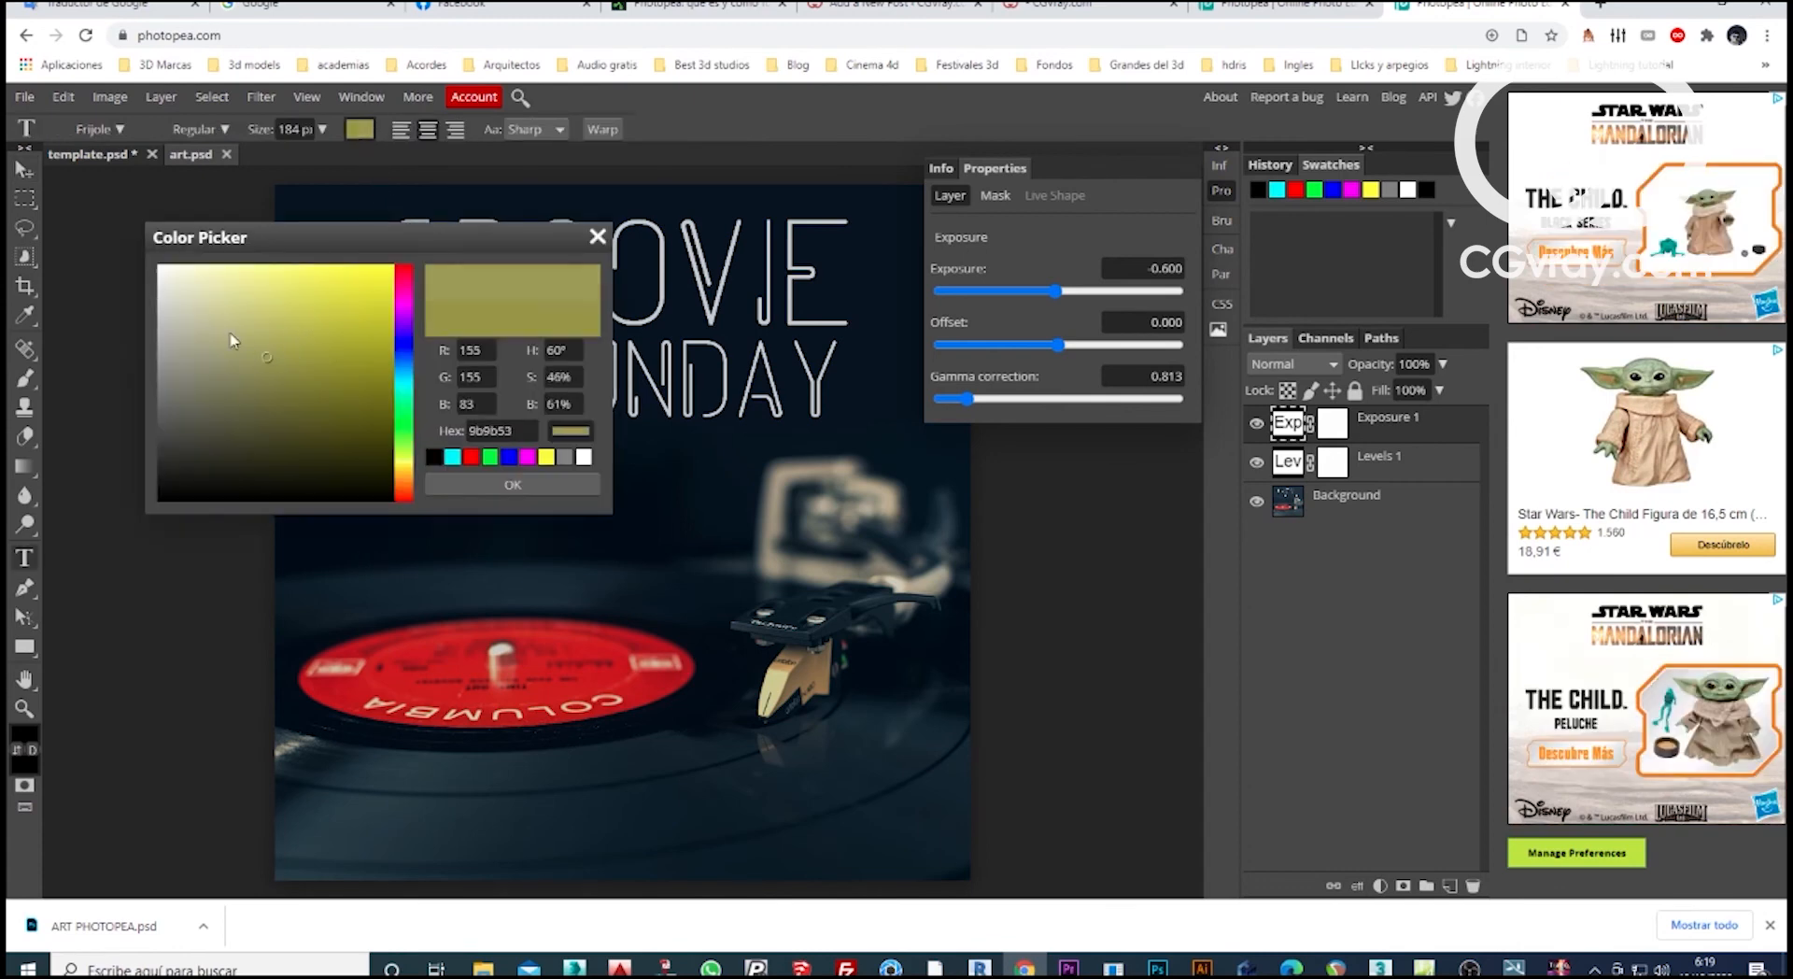
drag(232, 336, 136, 250)
click(509, 485)
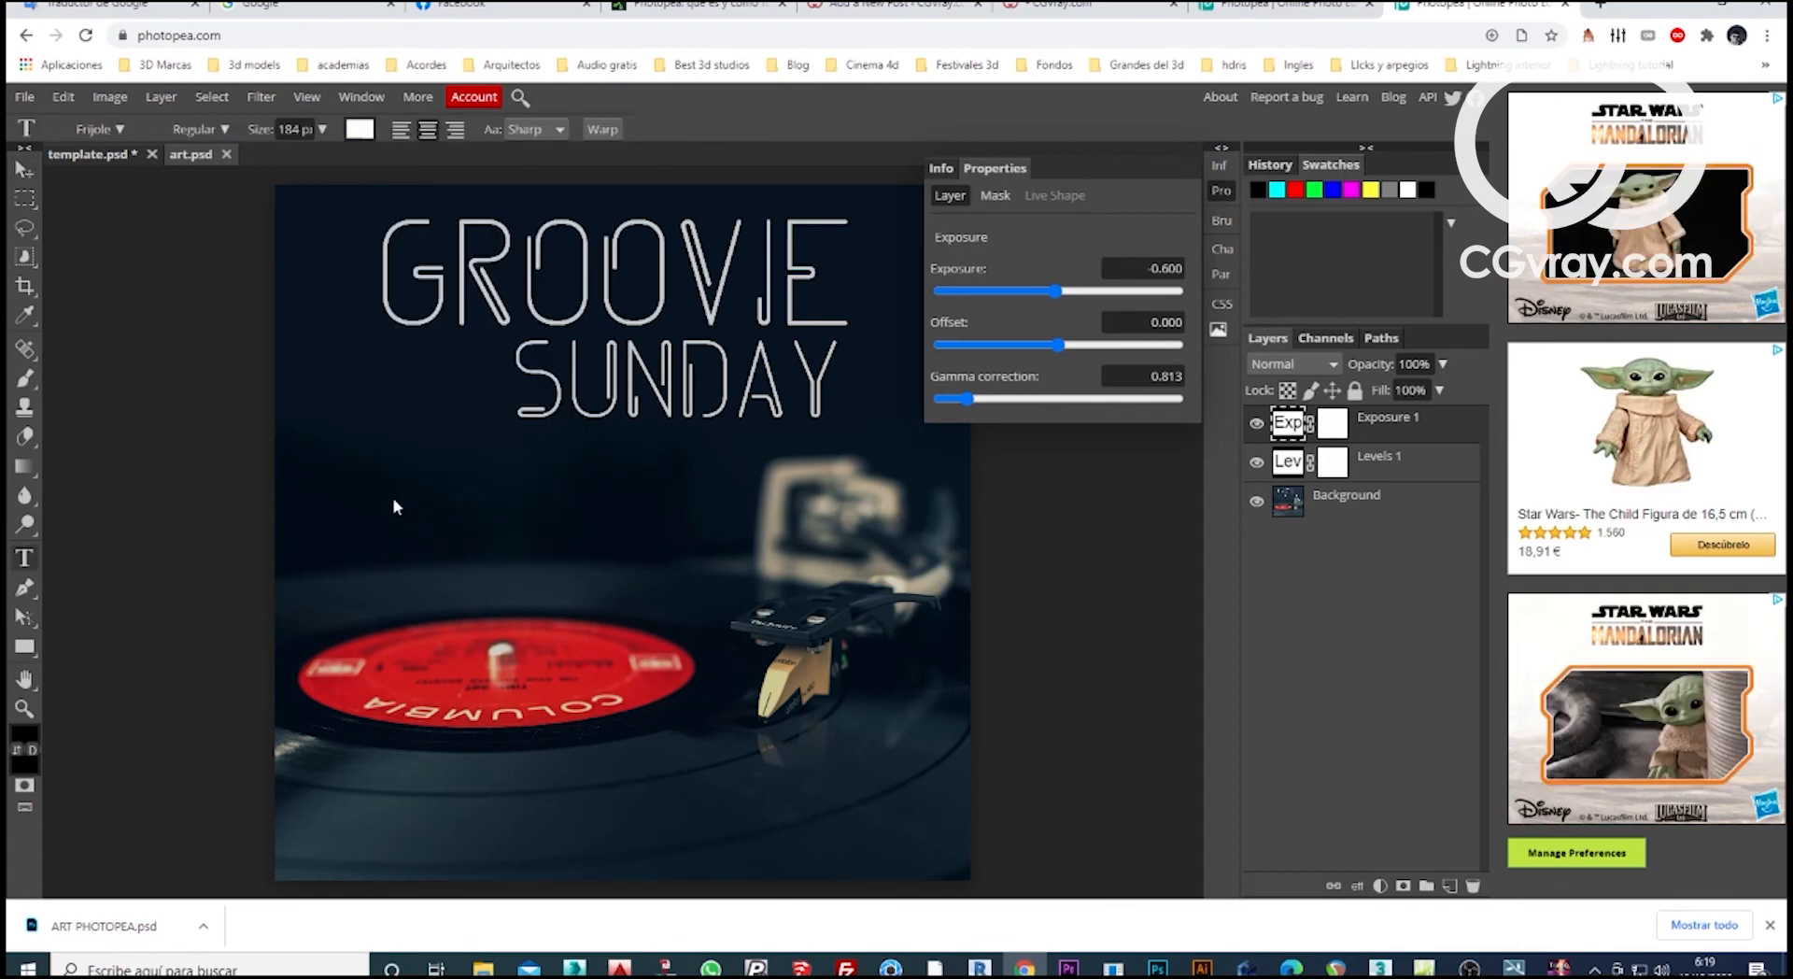
Add the text ABSOLUTELY FREE APP on three lines over the image and move it beneath the SUNDAY title.
click(385, 510)
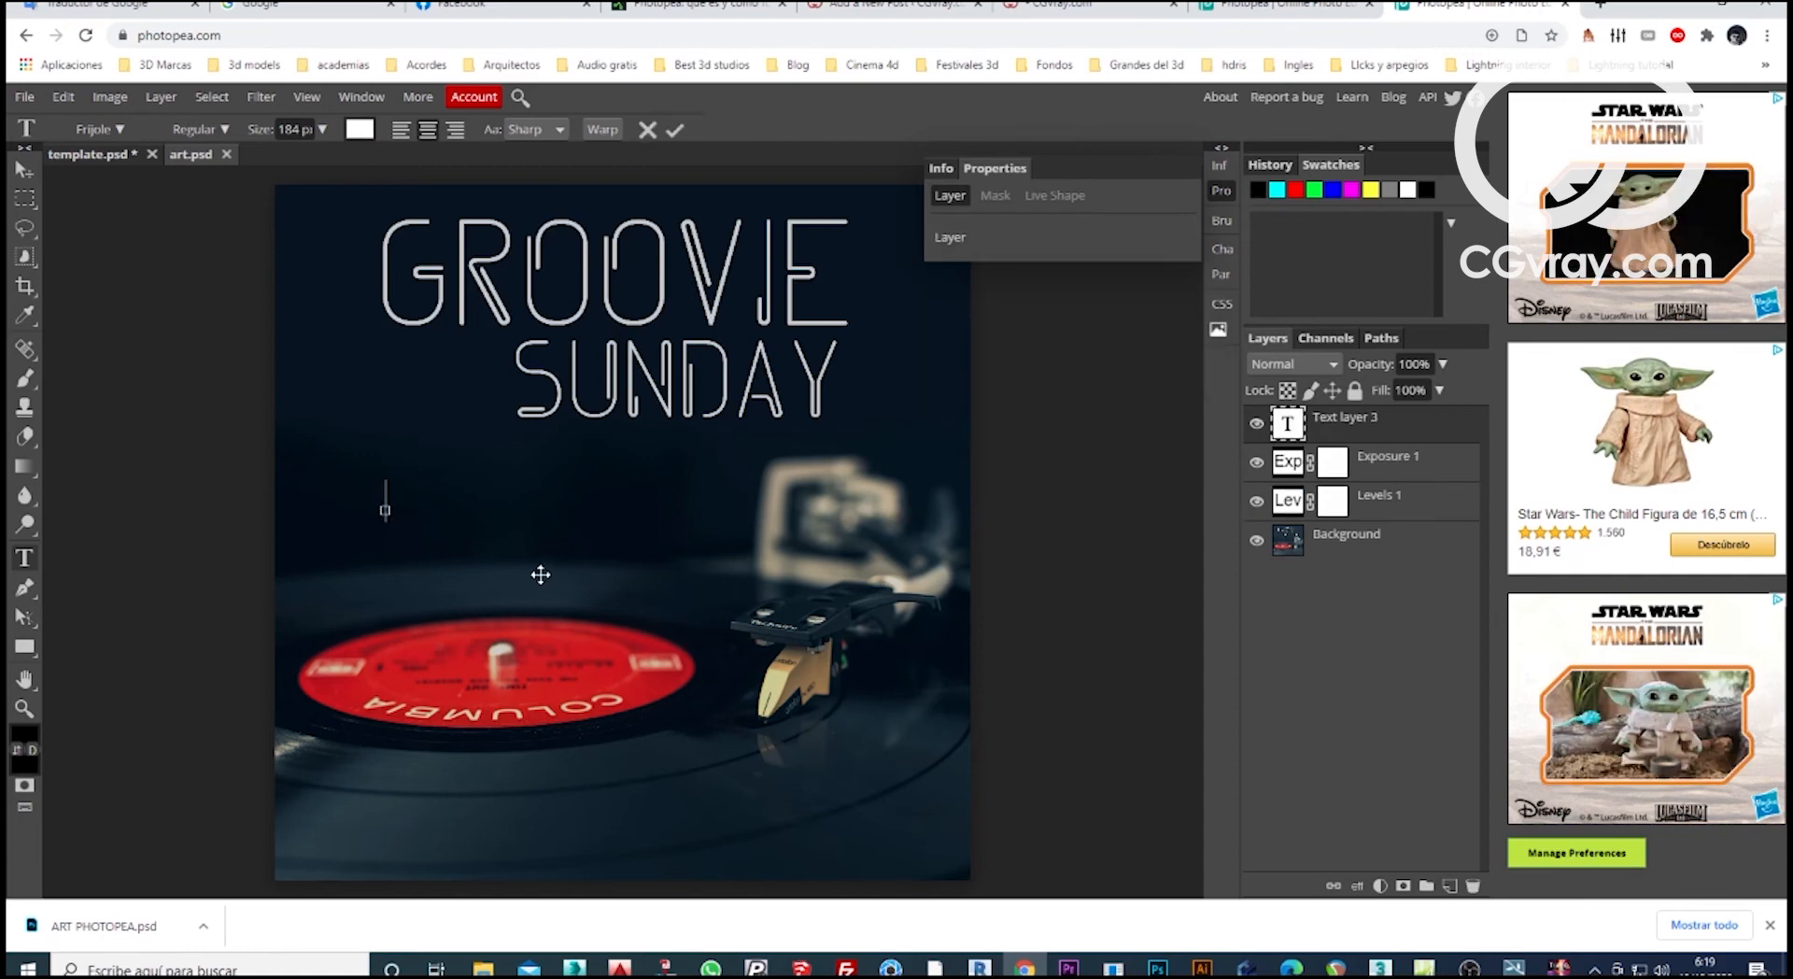
text(ABSO)
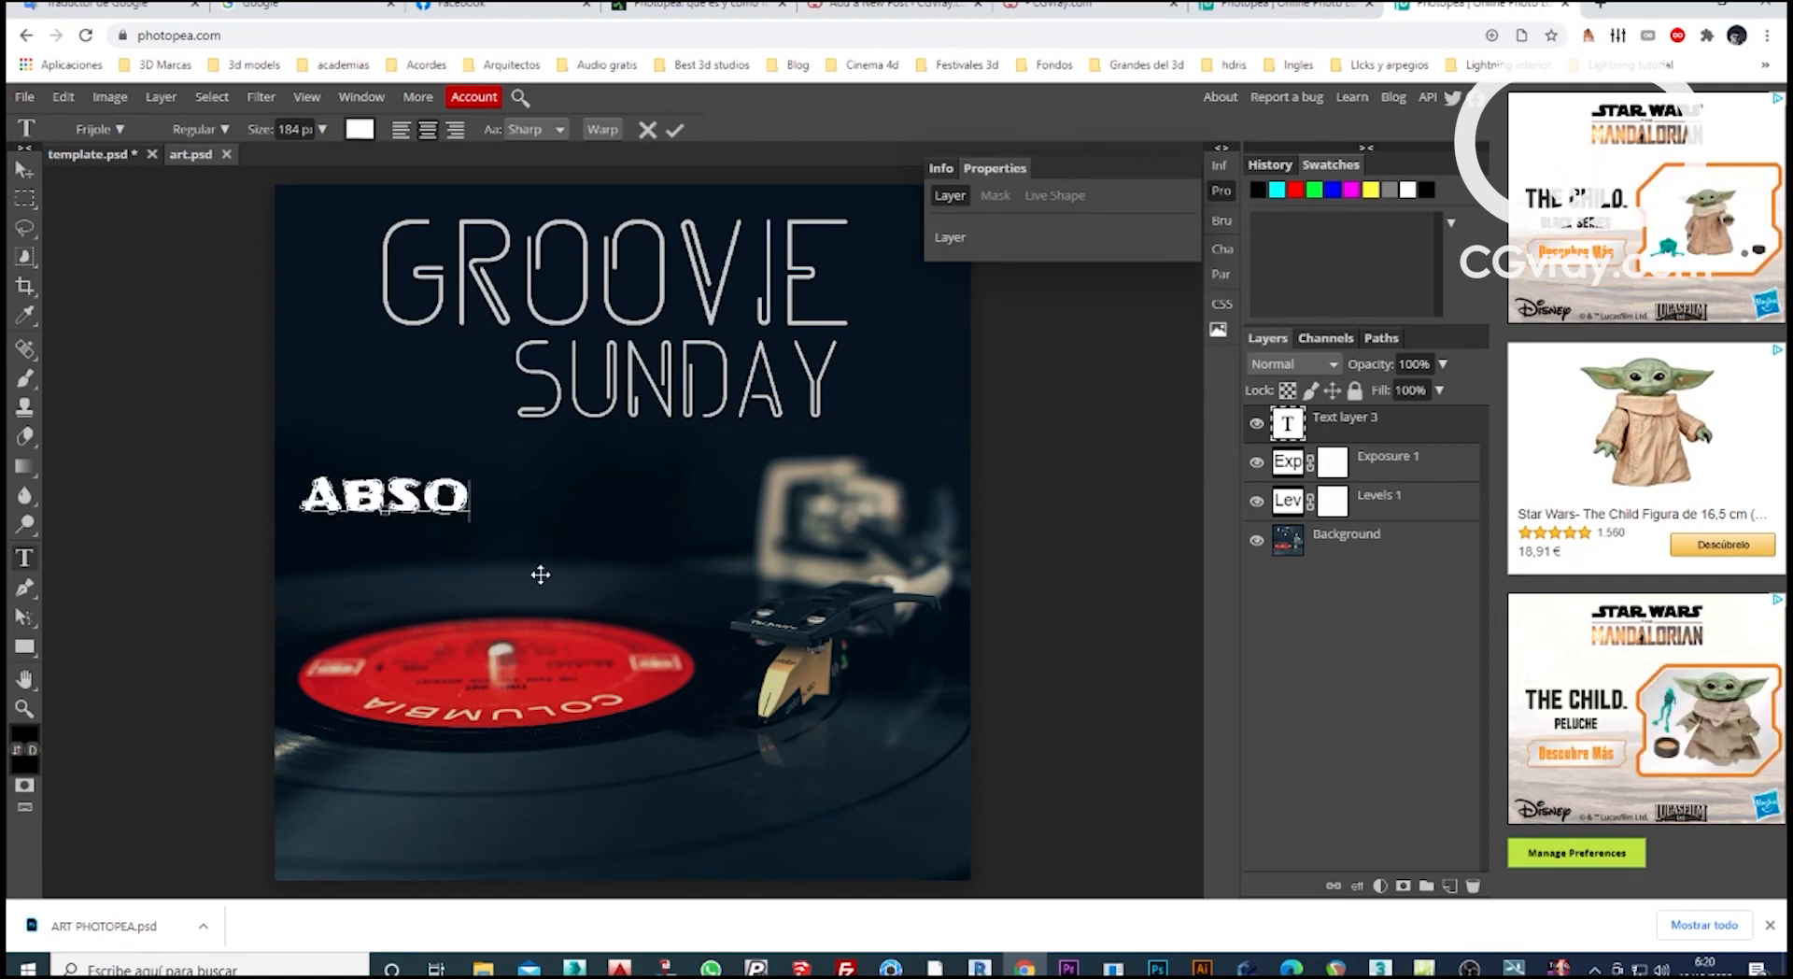
text(LUTELY)
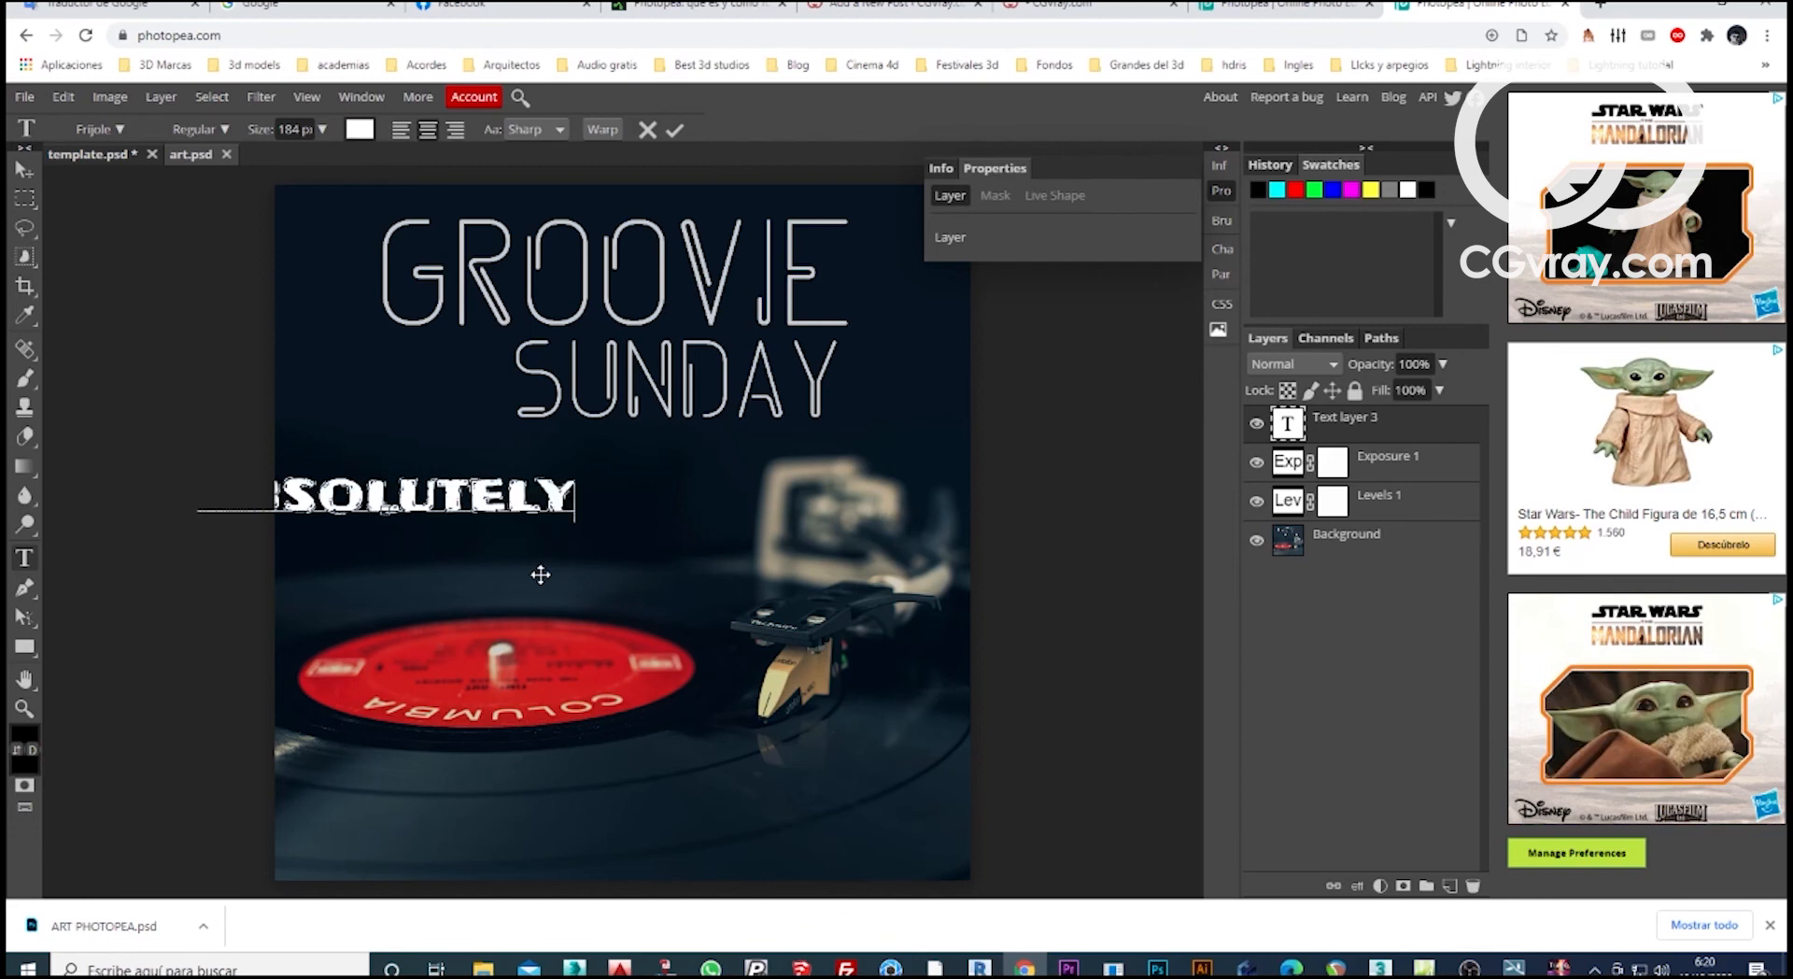
key(Return)
text(F)
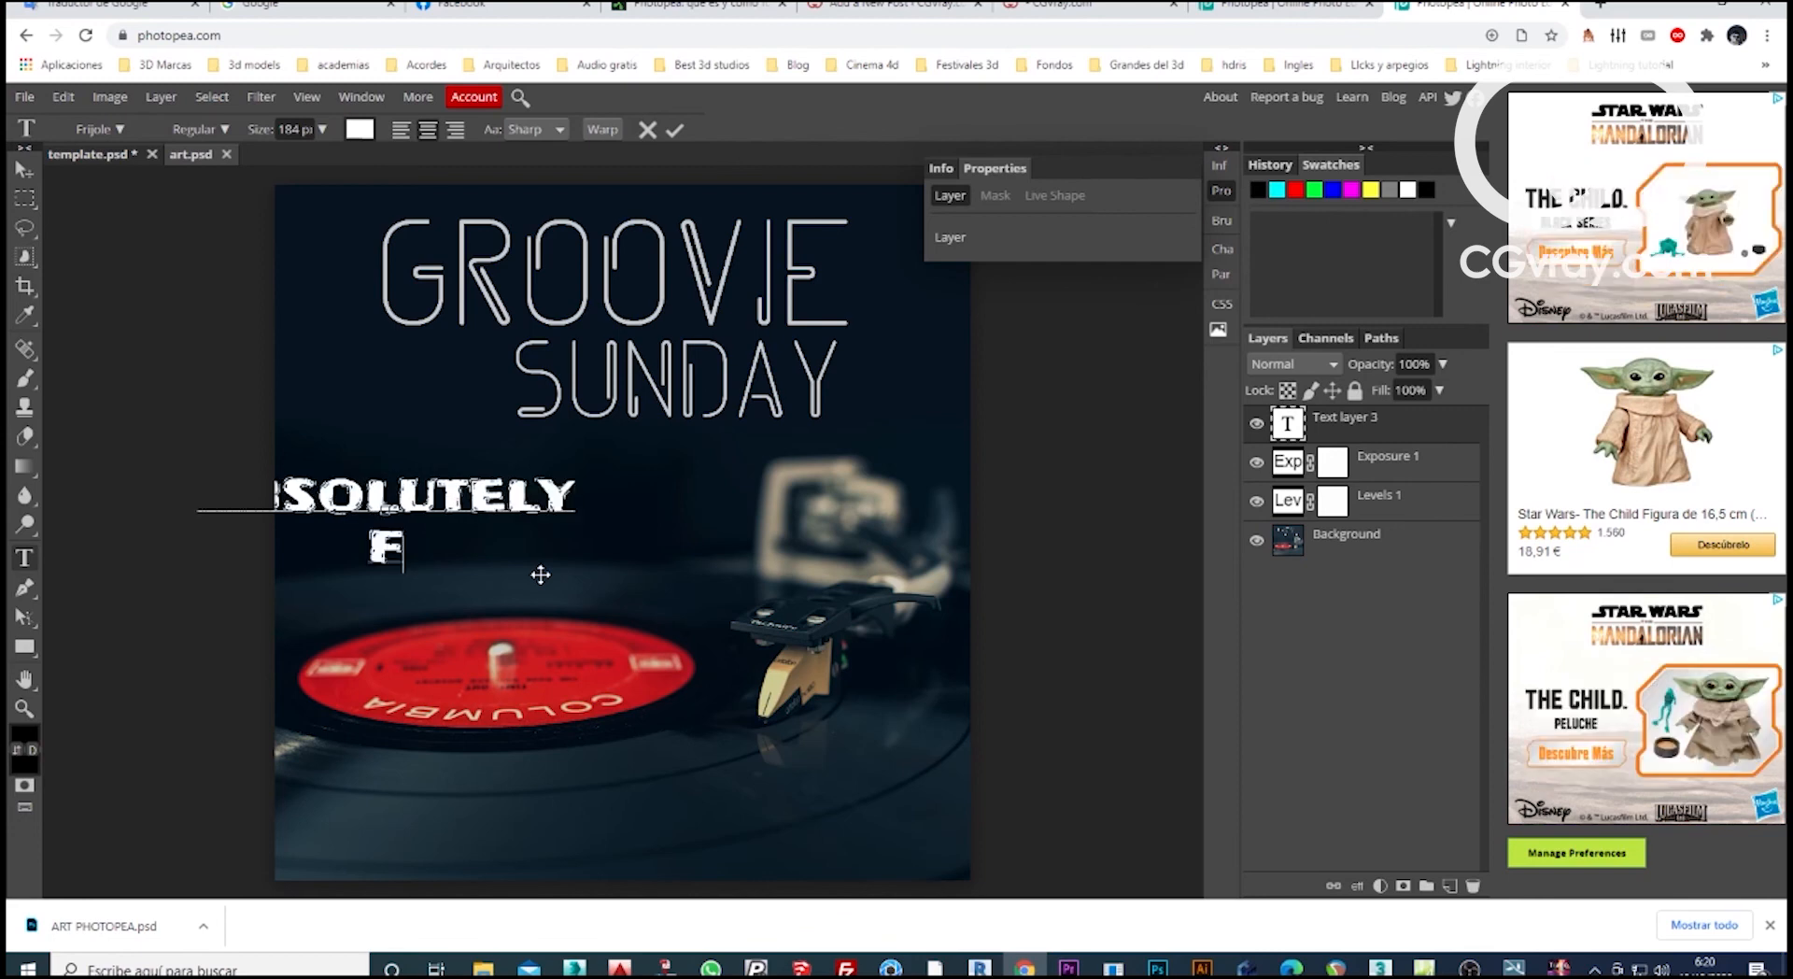
text(REE)
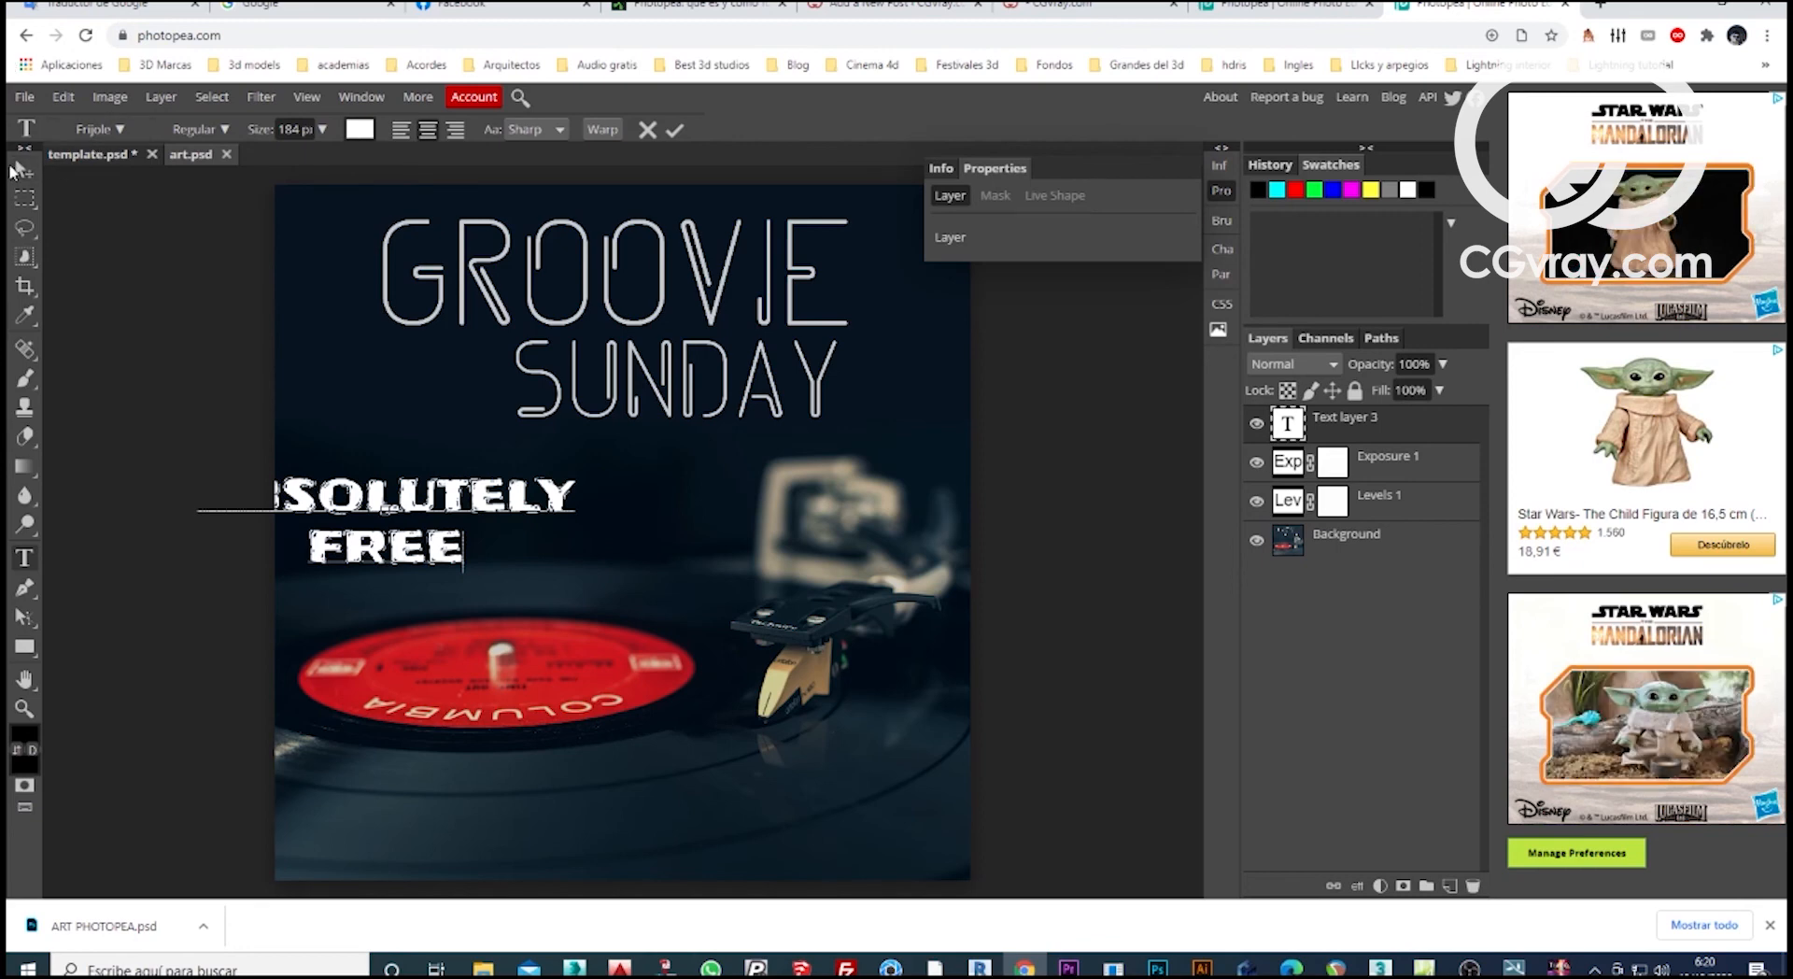
key(Return)
text(APP)
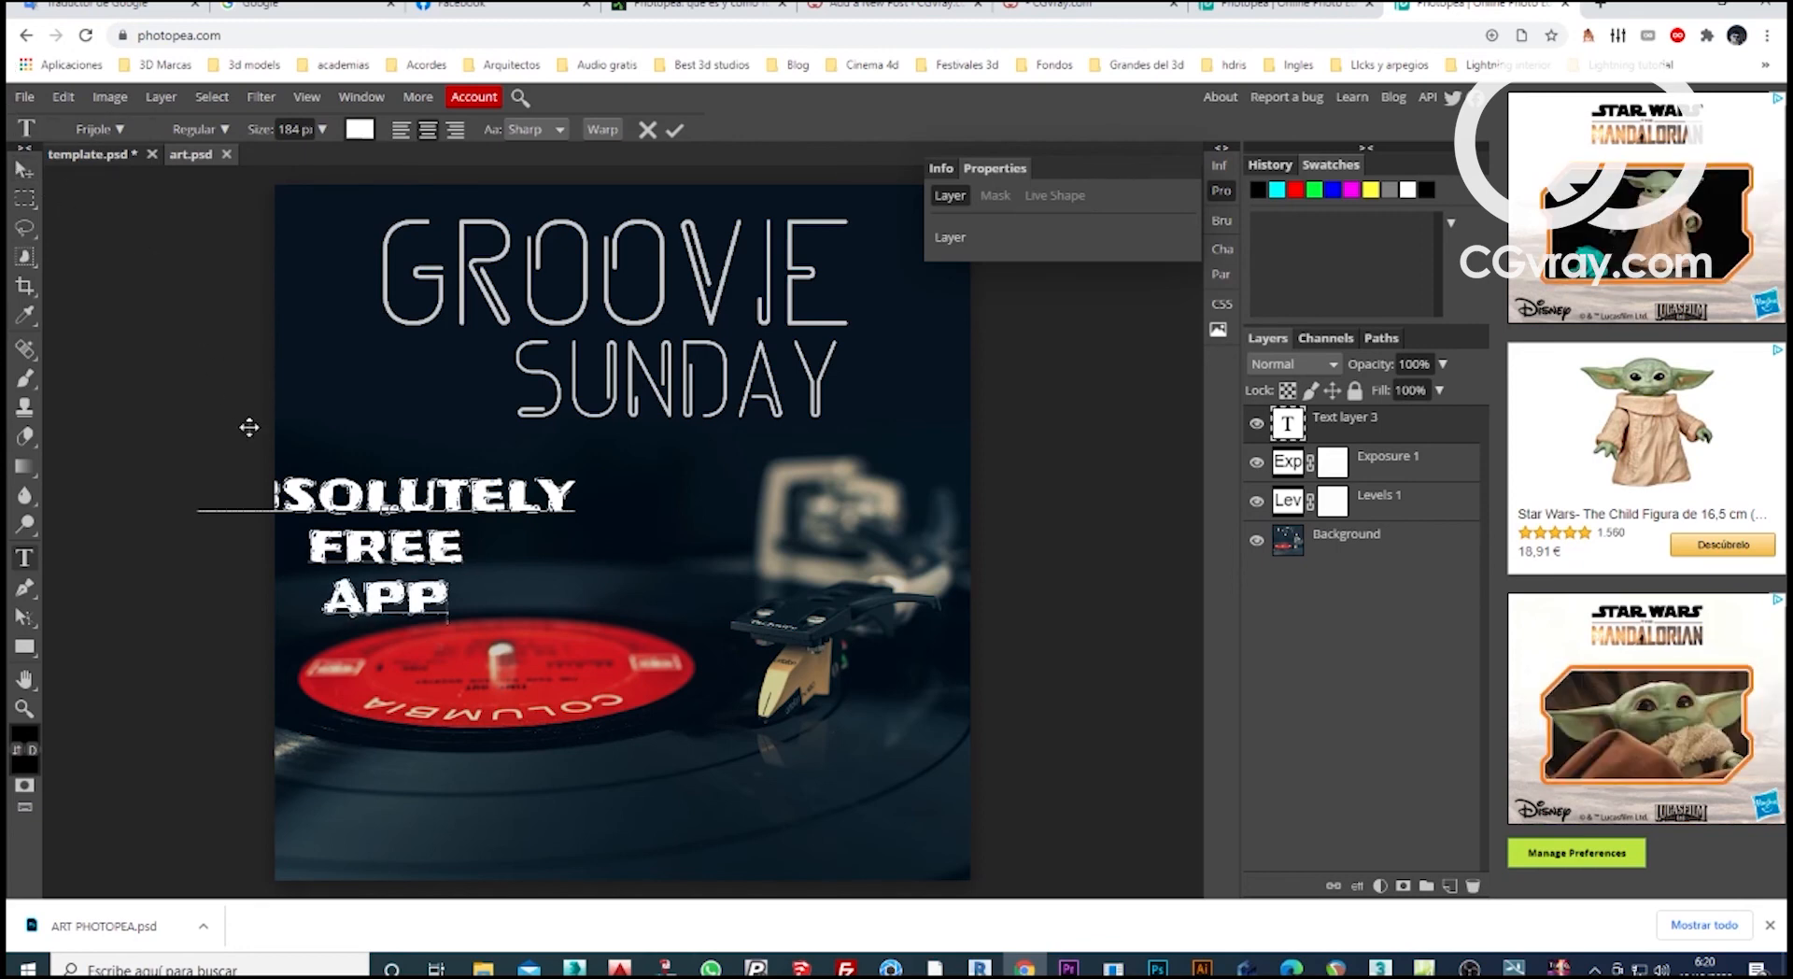
click(23, 169)
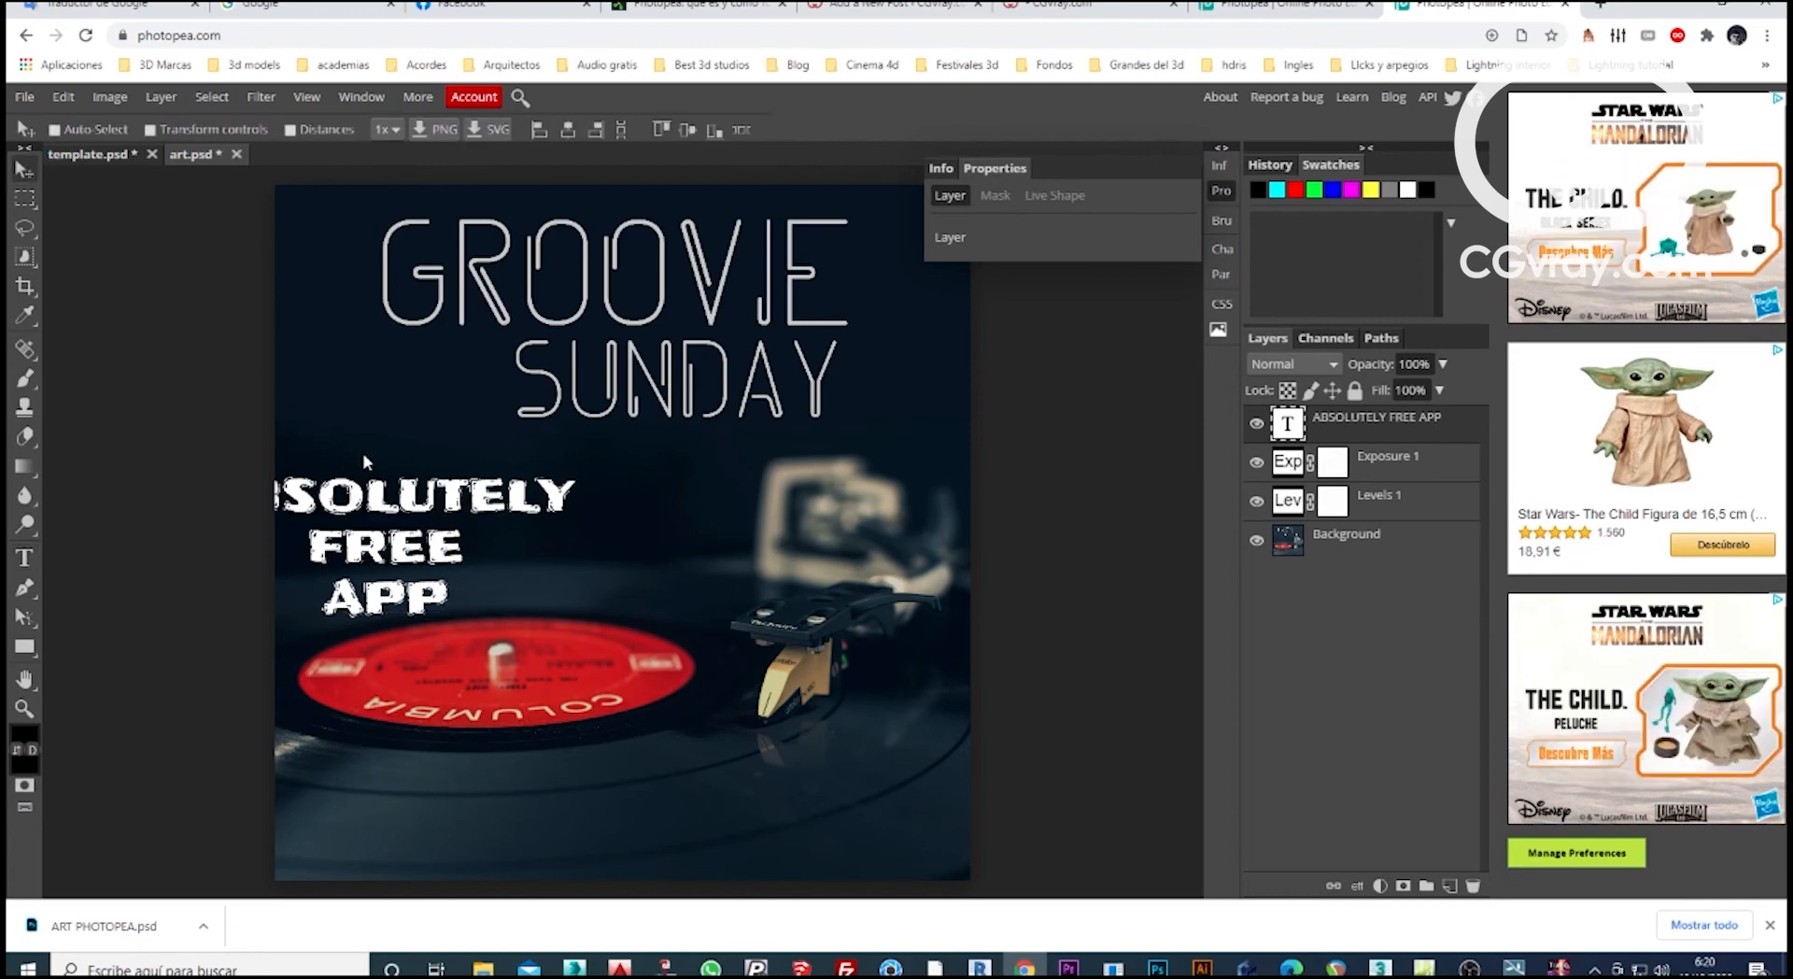
drag(369, 463, 577, 478)
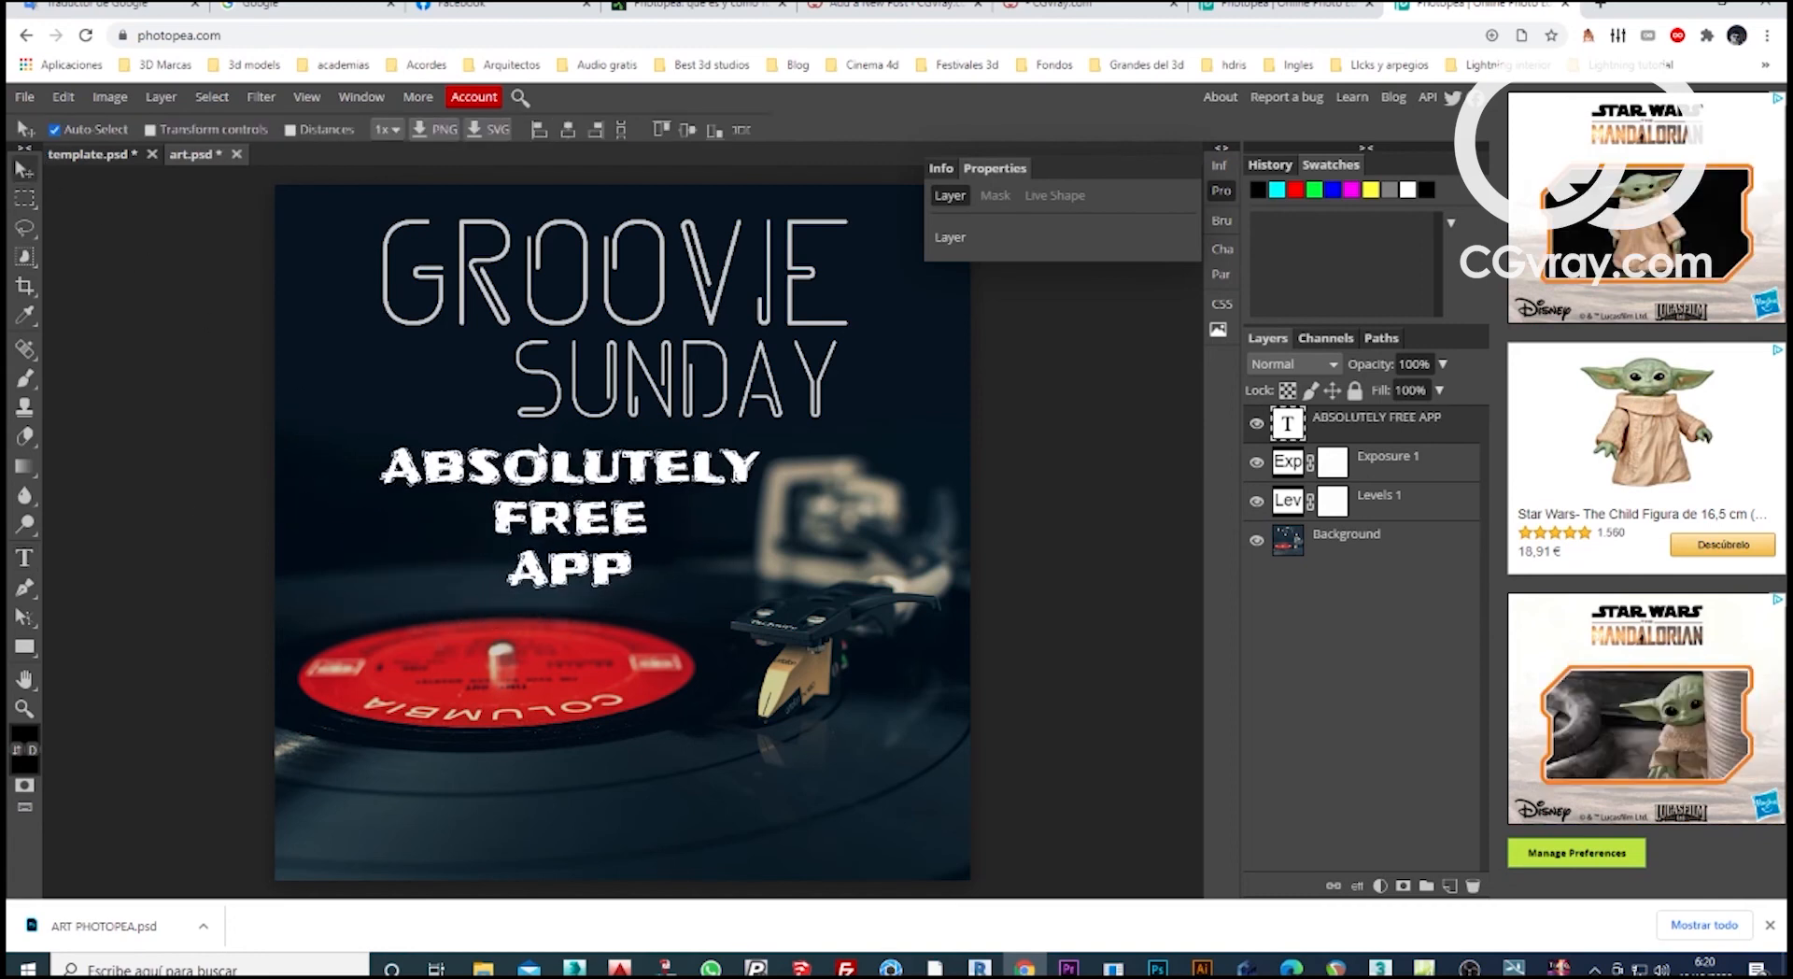
Scale the ABSOLUTELY FREE APP text proportionally to about 166% and centre it across the image.
key(ctrl+t)
click(1279, 9)
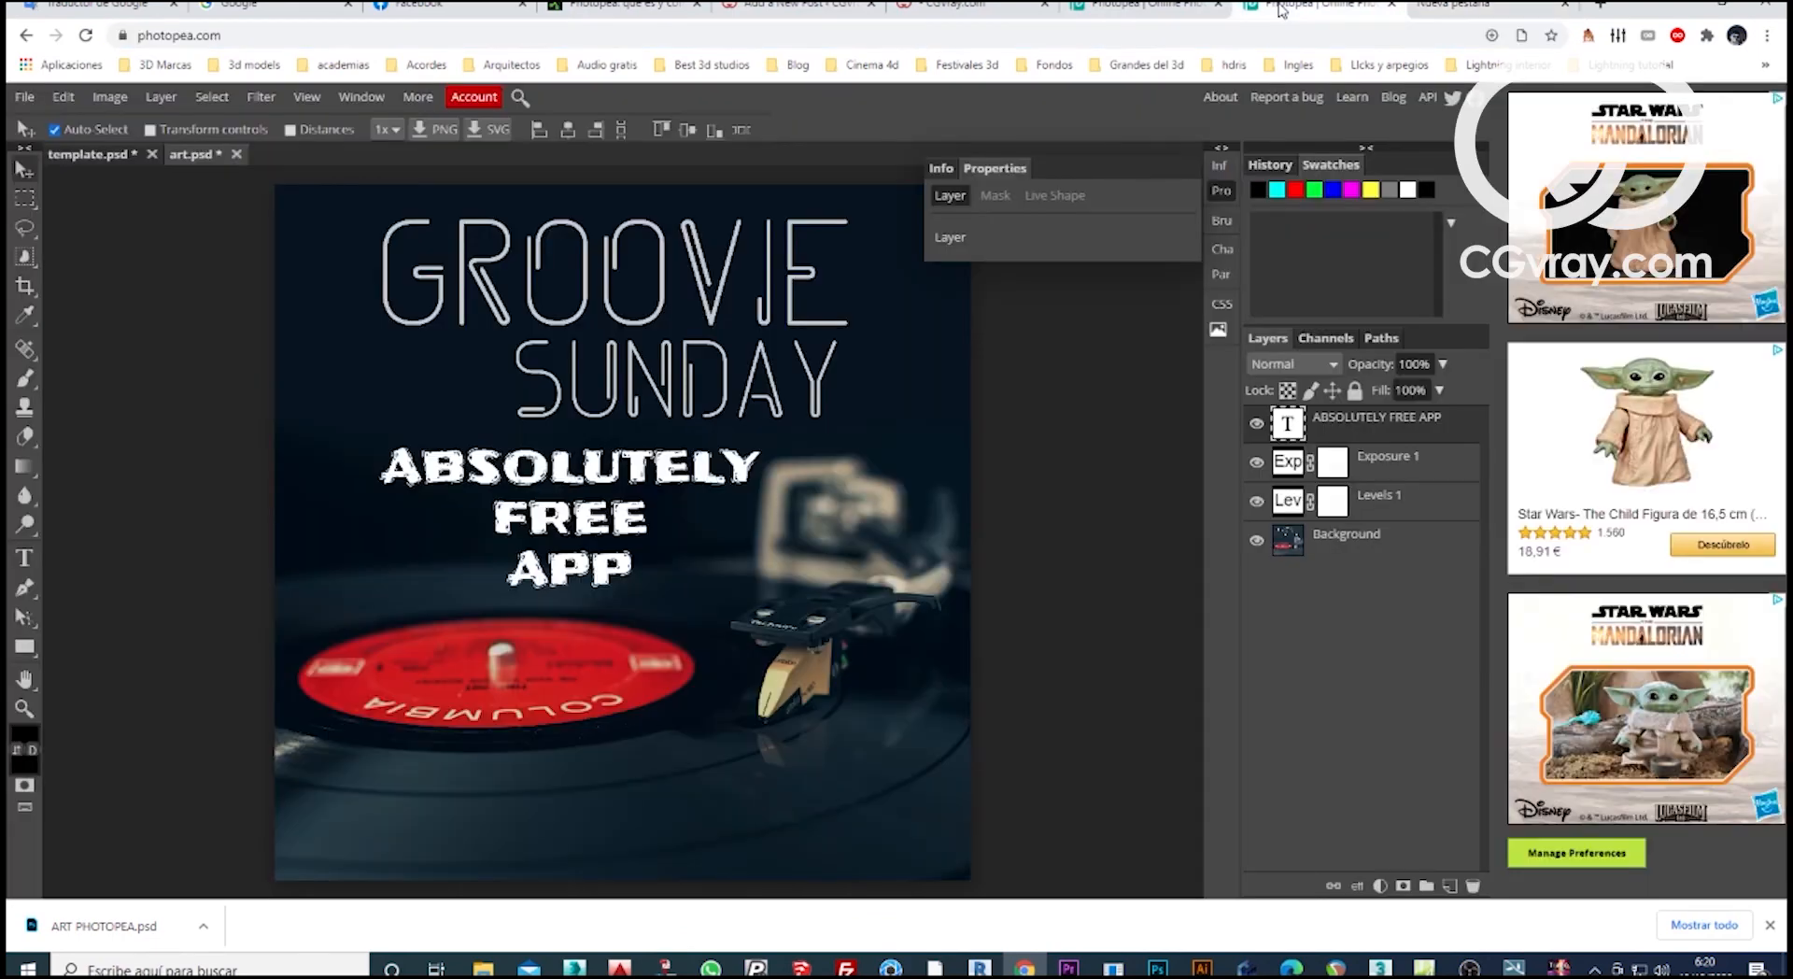
click(108, 97)
click(63, 97)
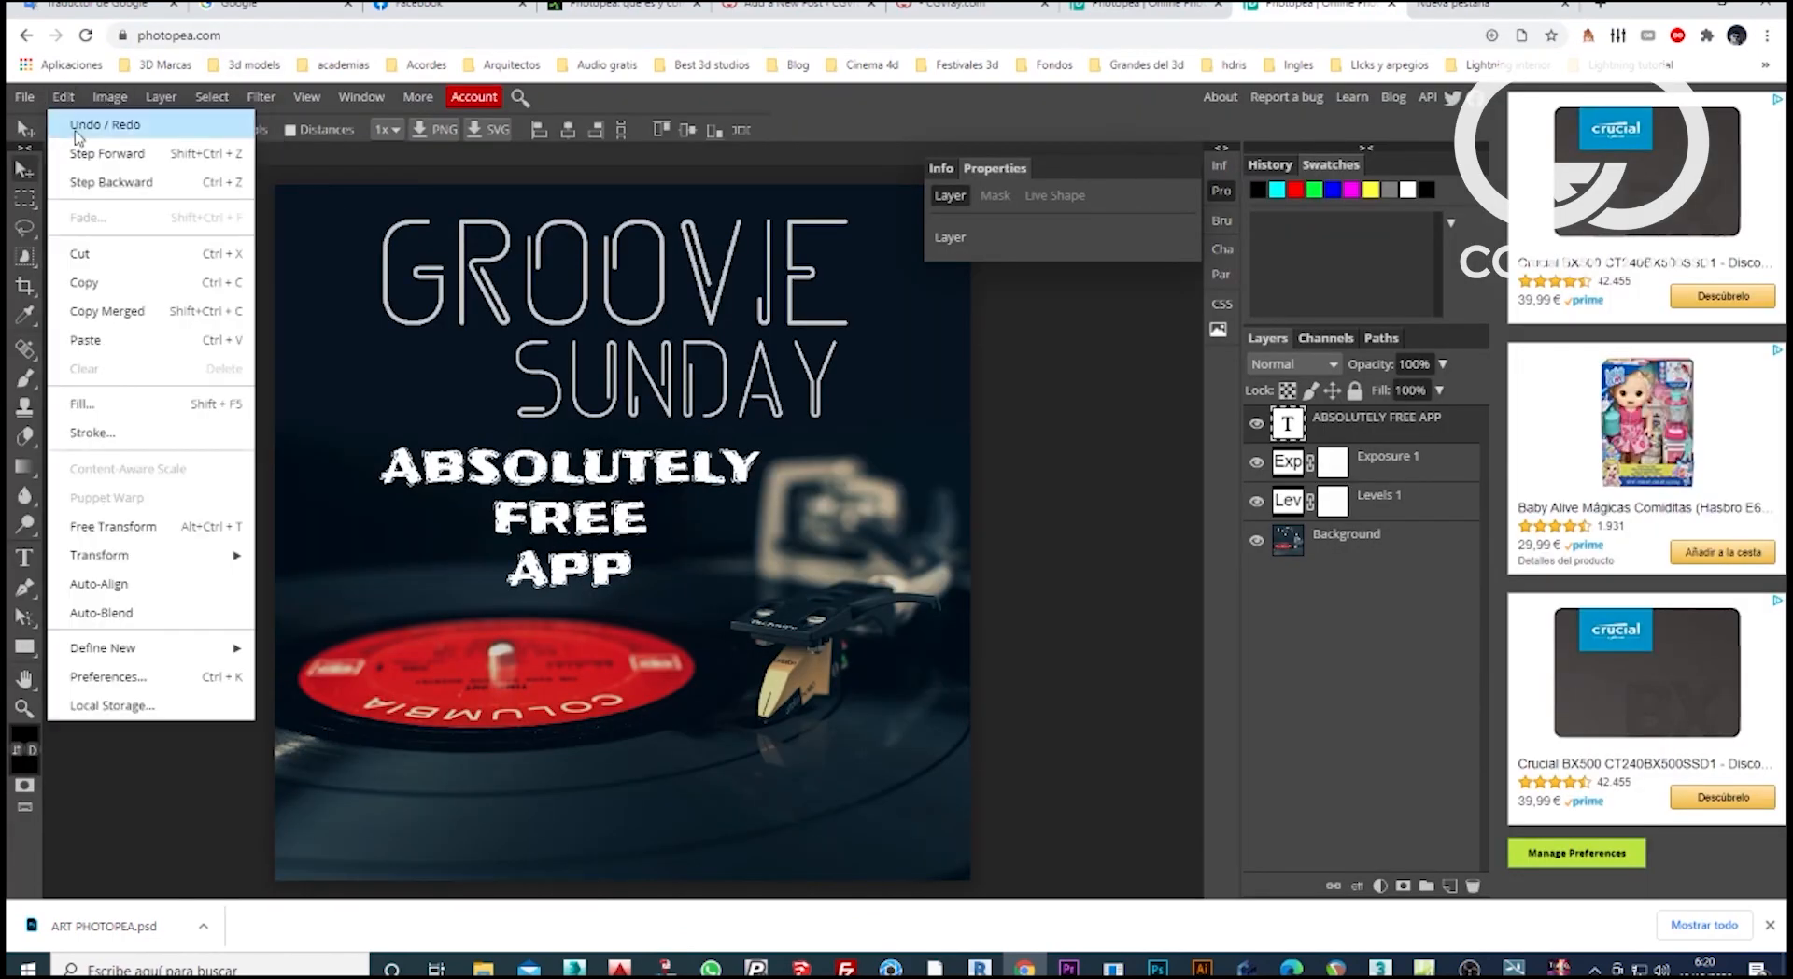
mouse_move(121, 555)
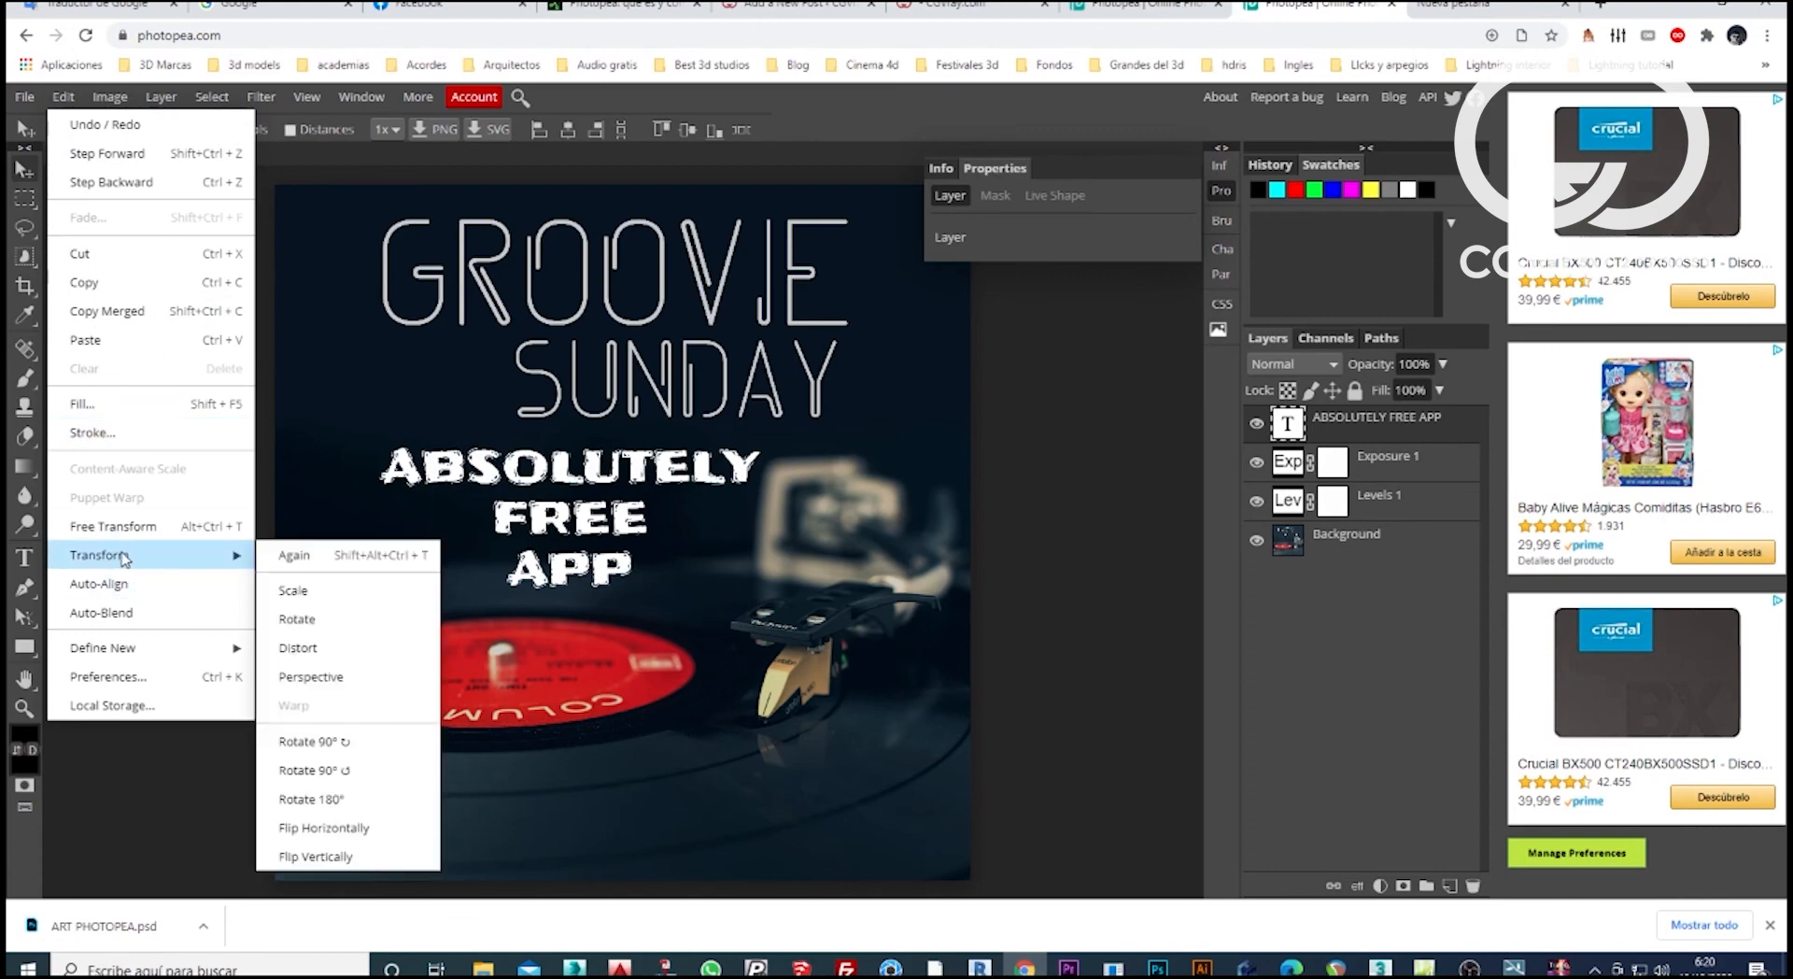
click(327, 591)
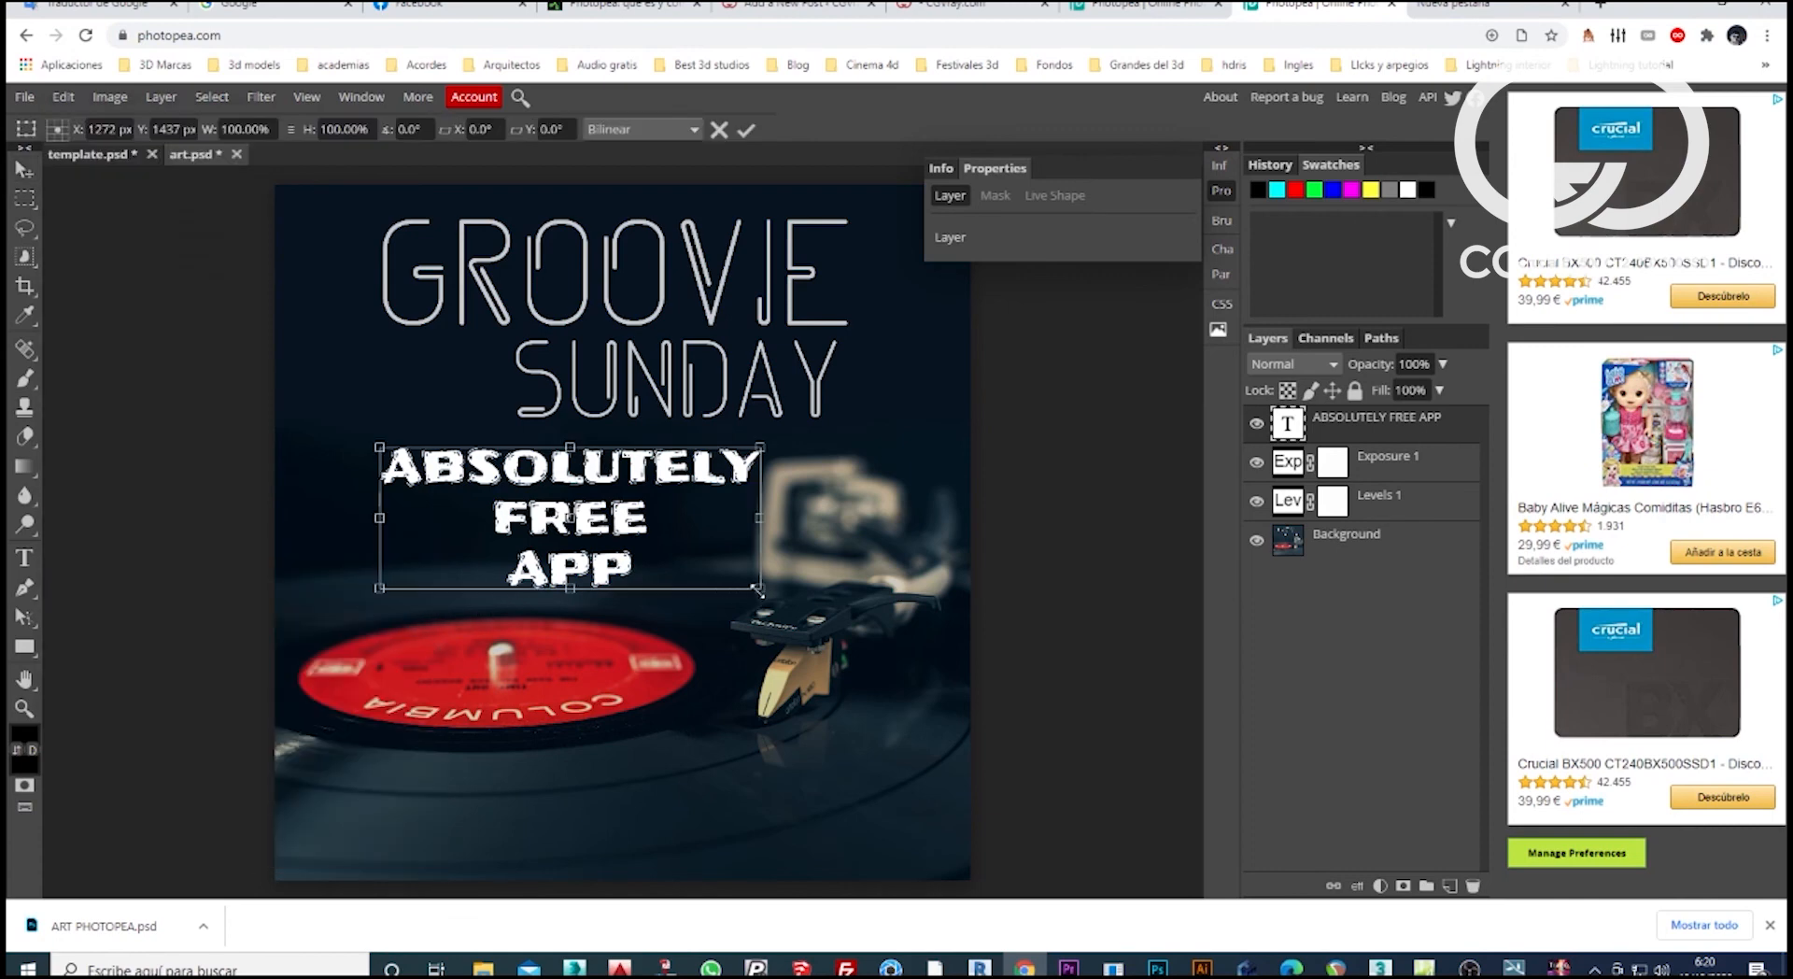
drag(757, 590, 947, 738)
drag(373, 656, 290, 670)
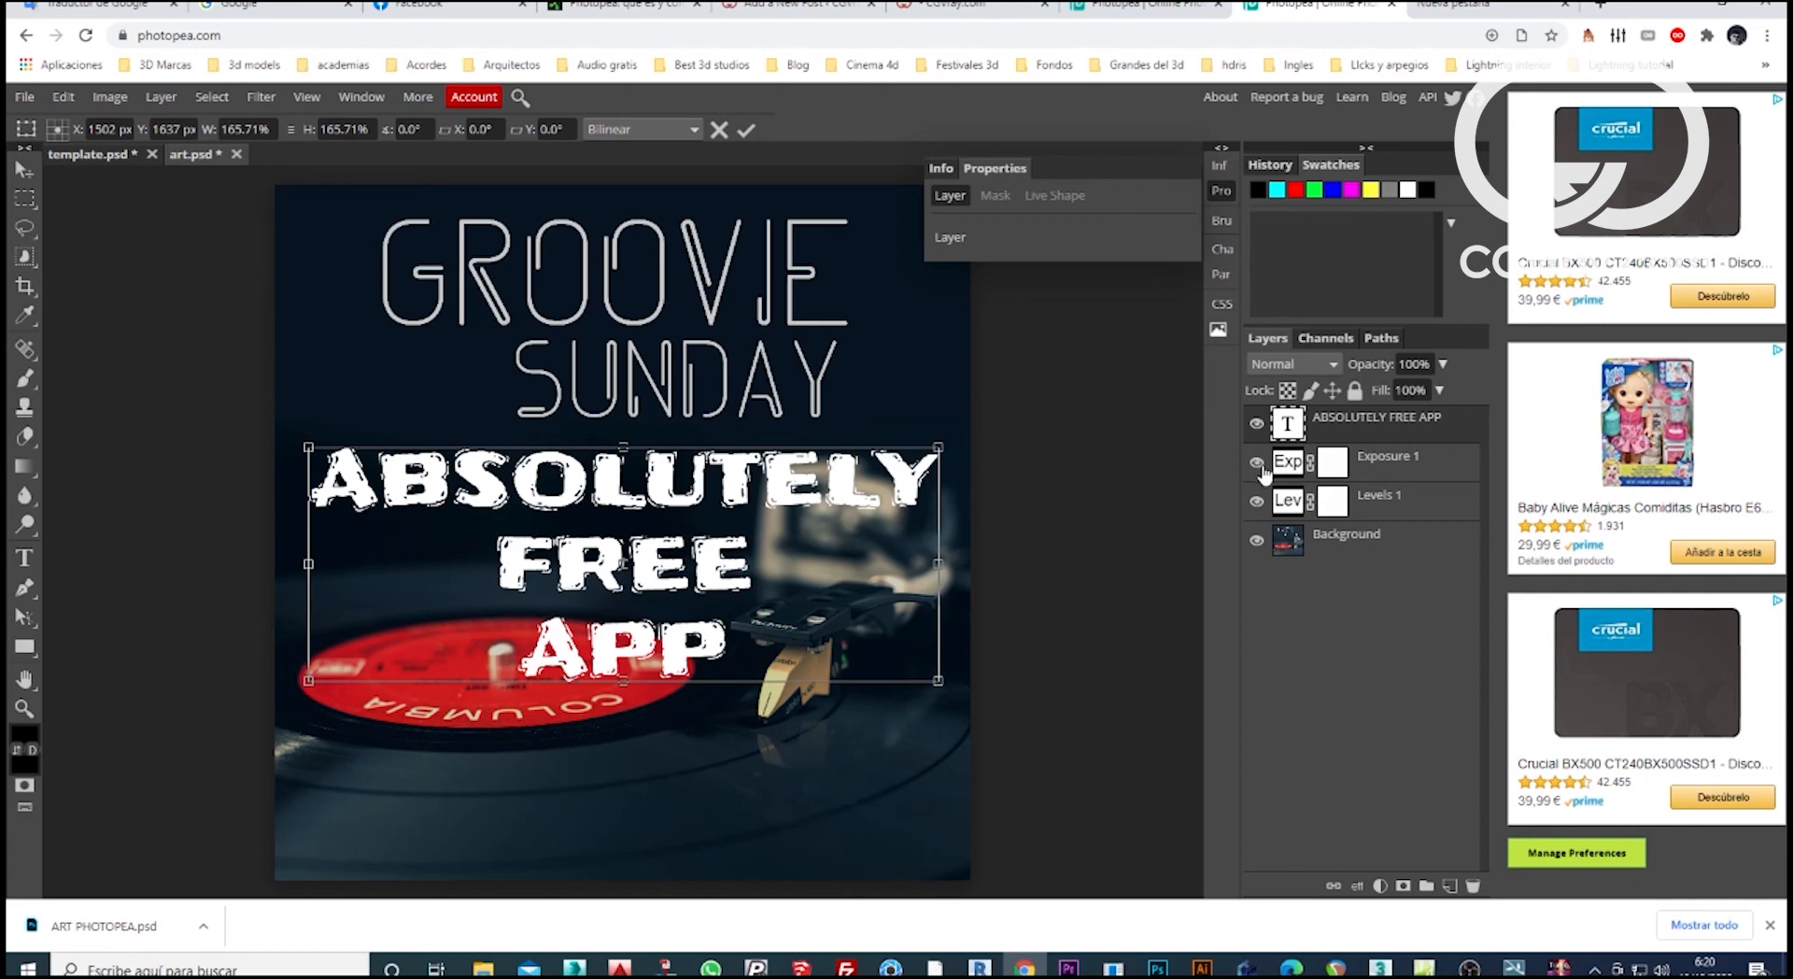
key(Return)
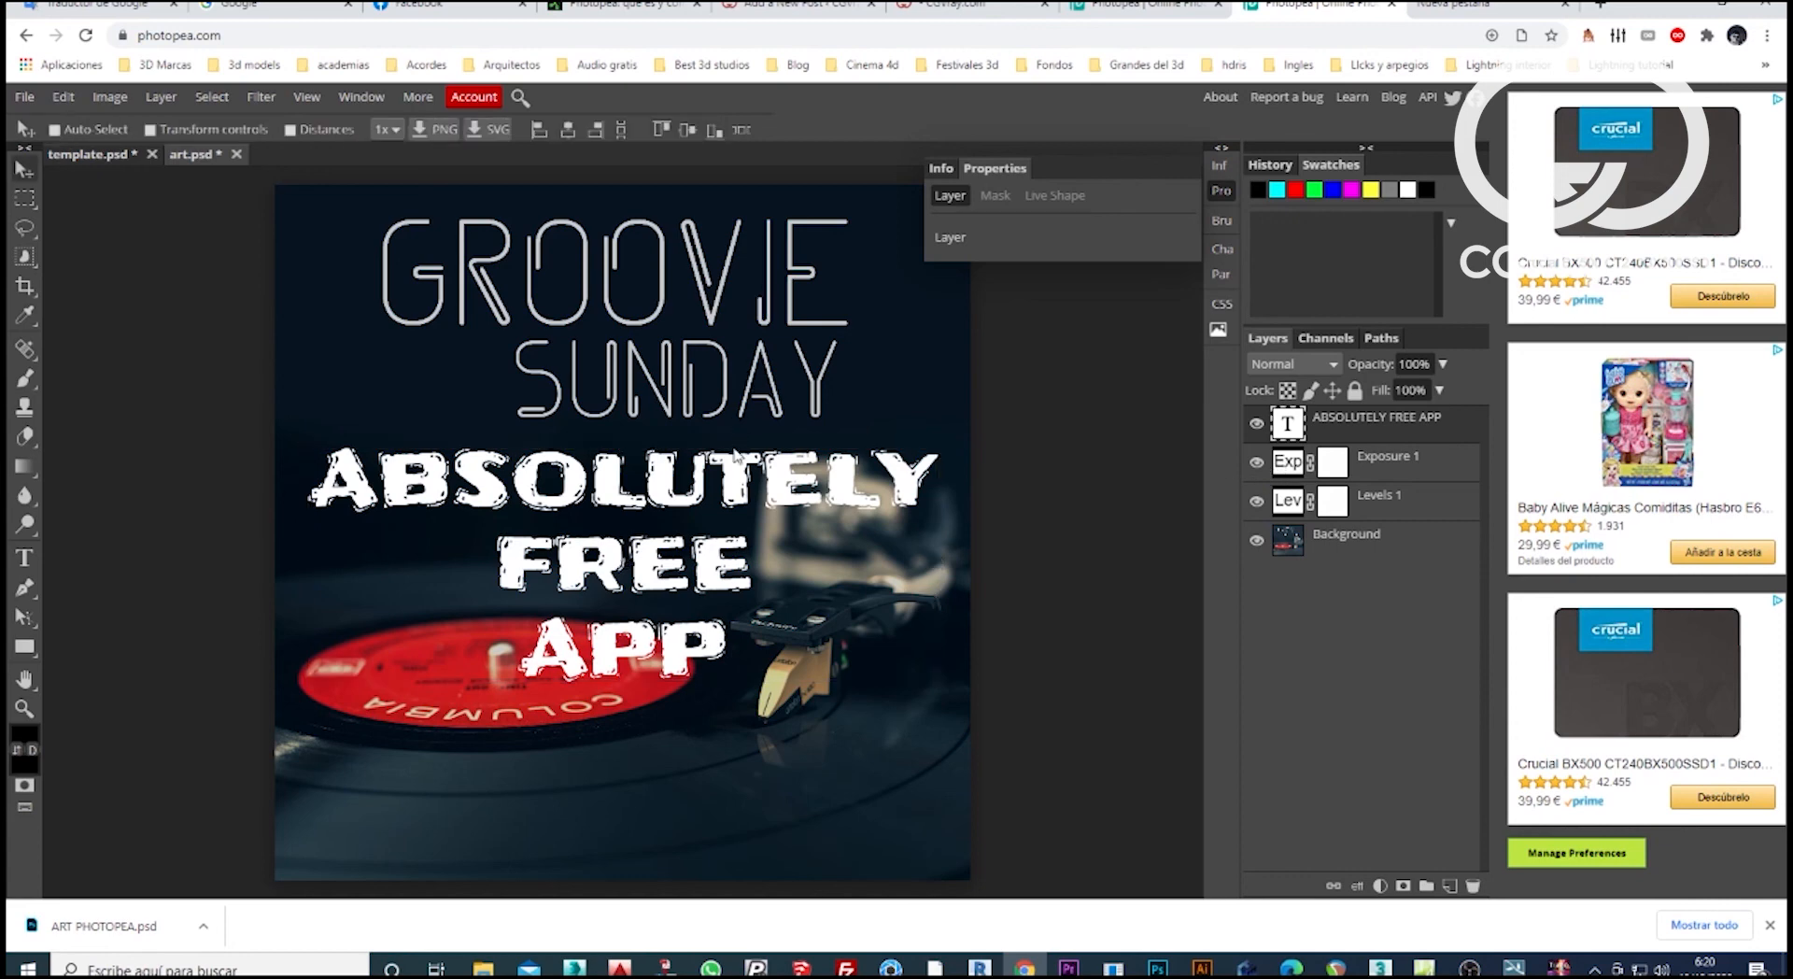
Try to recolour the ABSOLUTELY FREE APP text by picking a different hue.
double_click(734, 481)
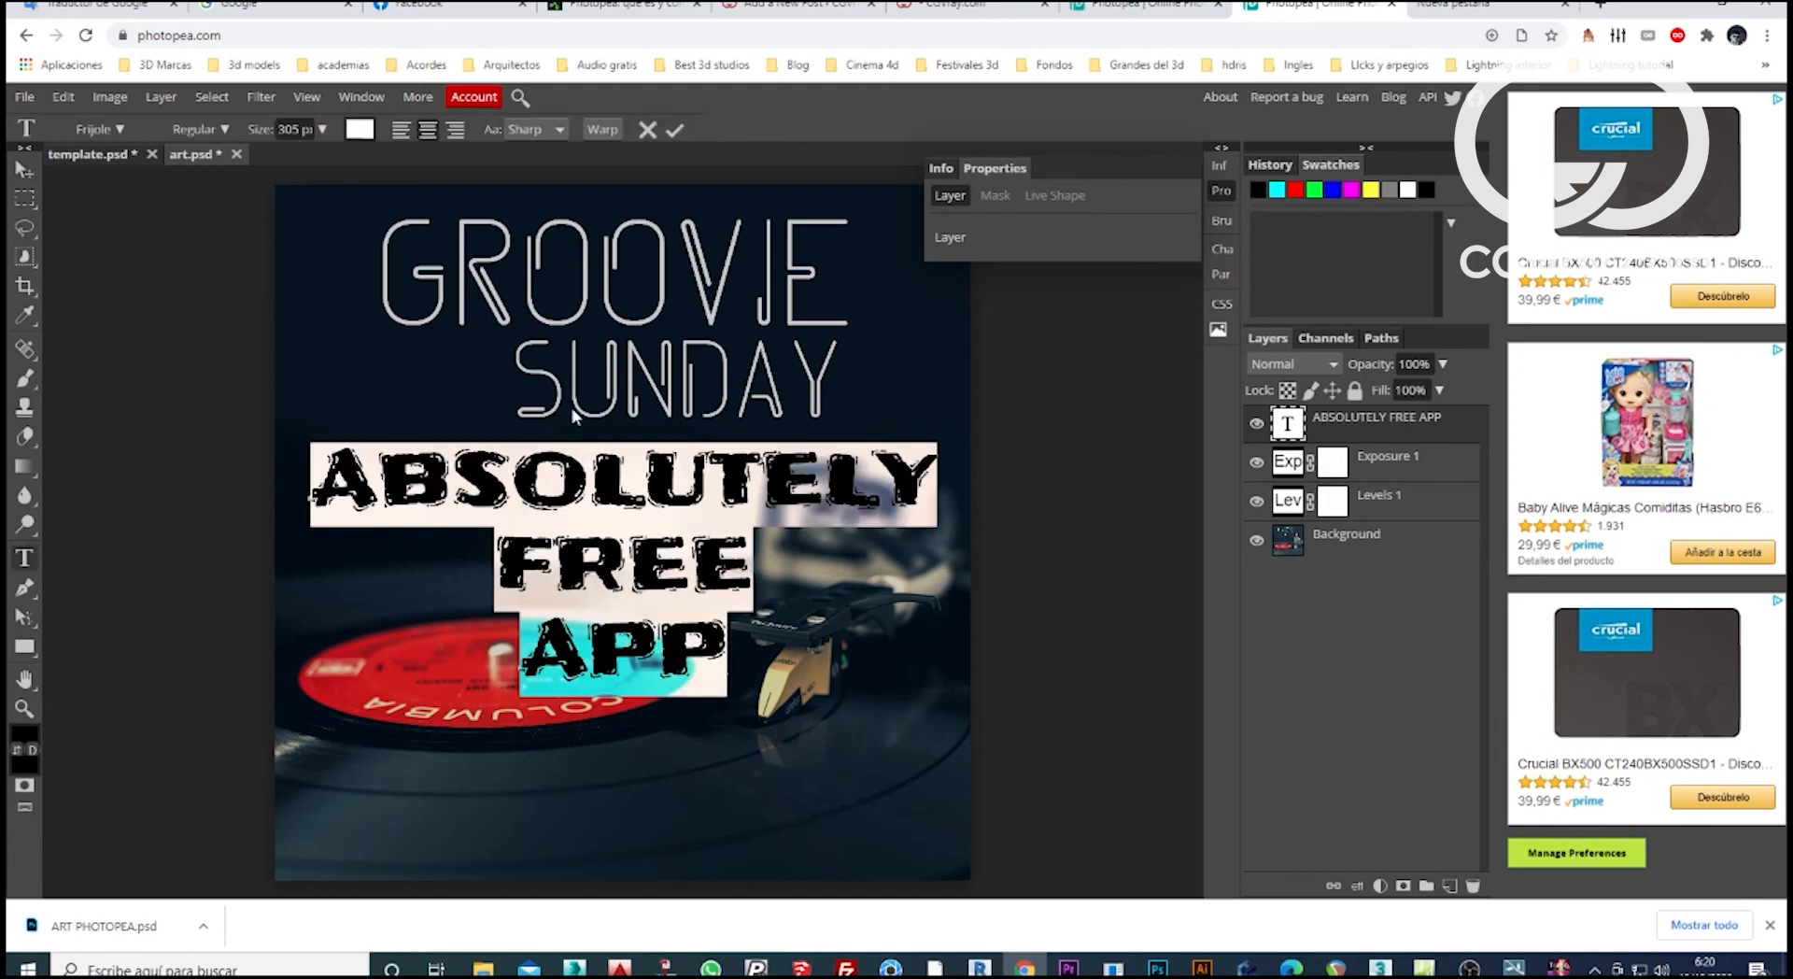
click(361, 131)
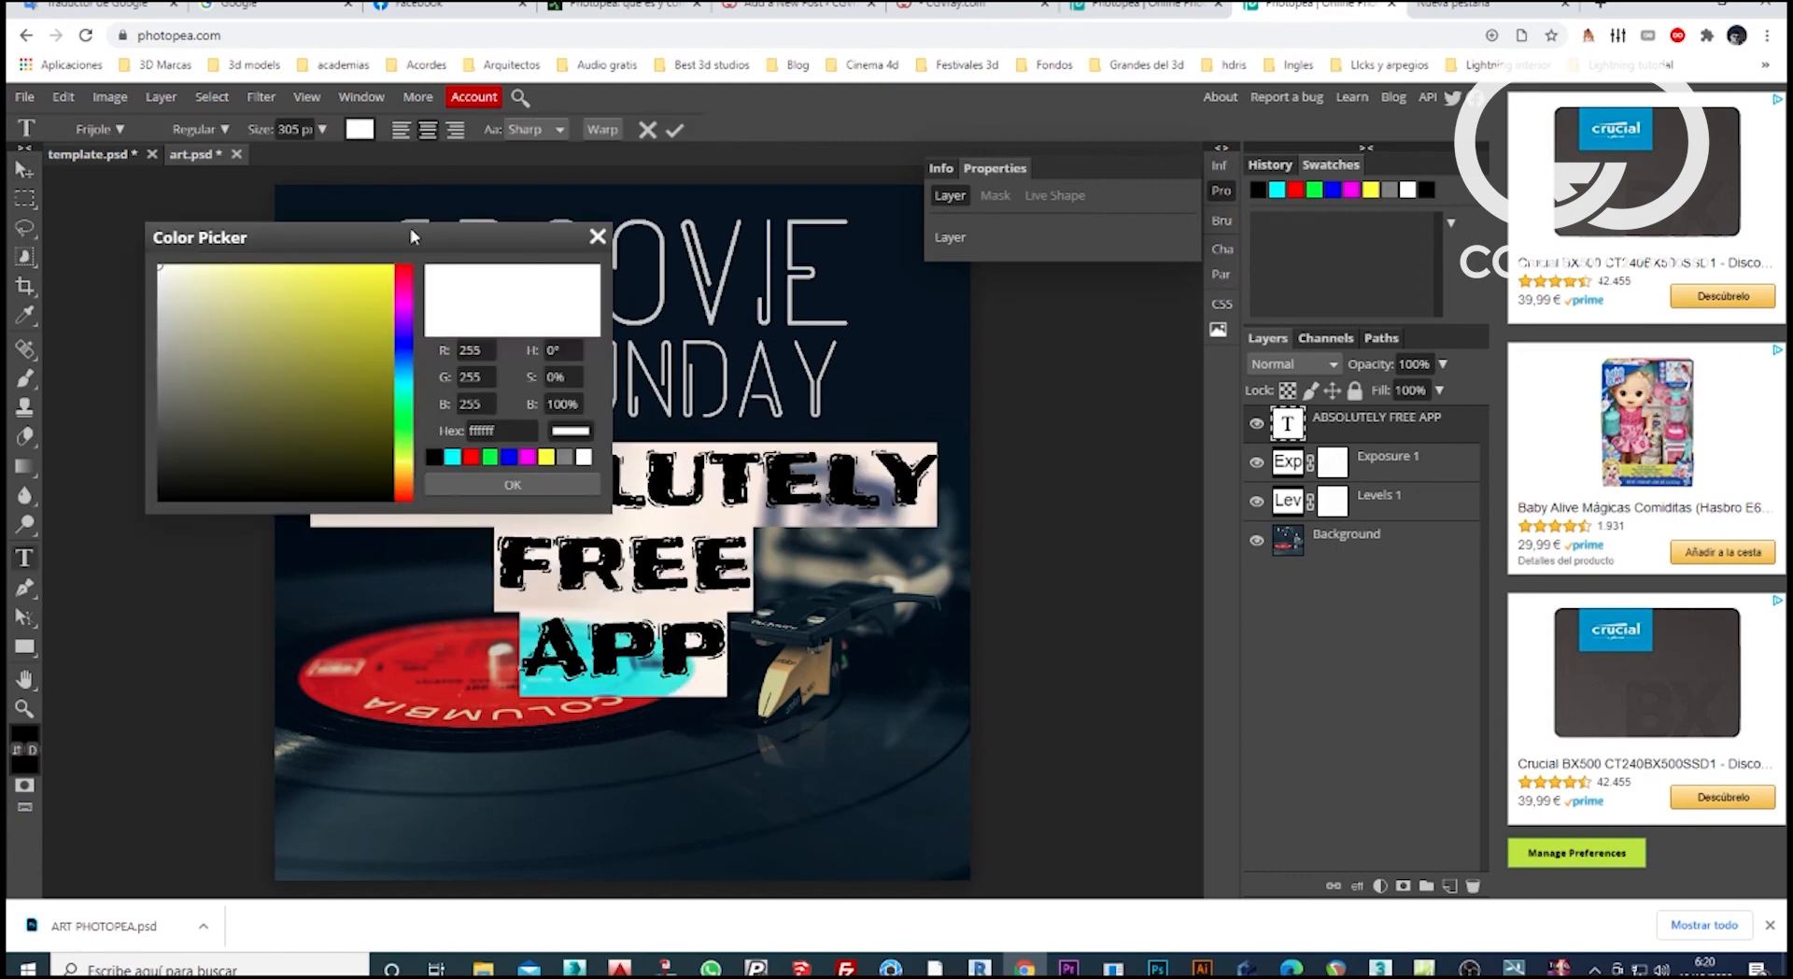
drag(414, 236, 1320, 213)
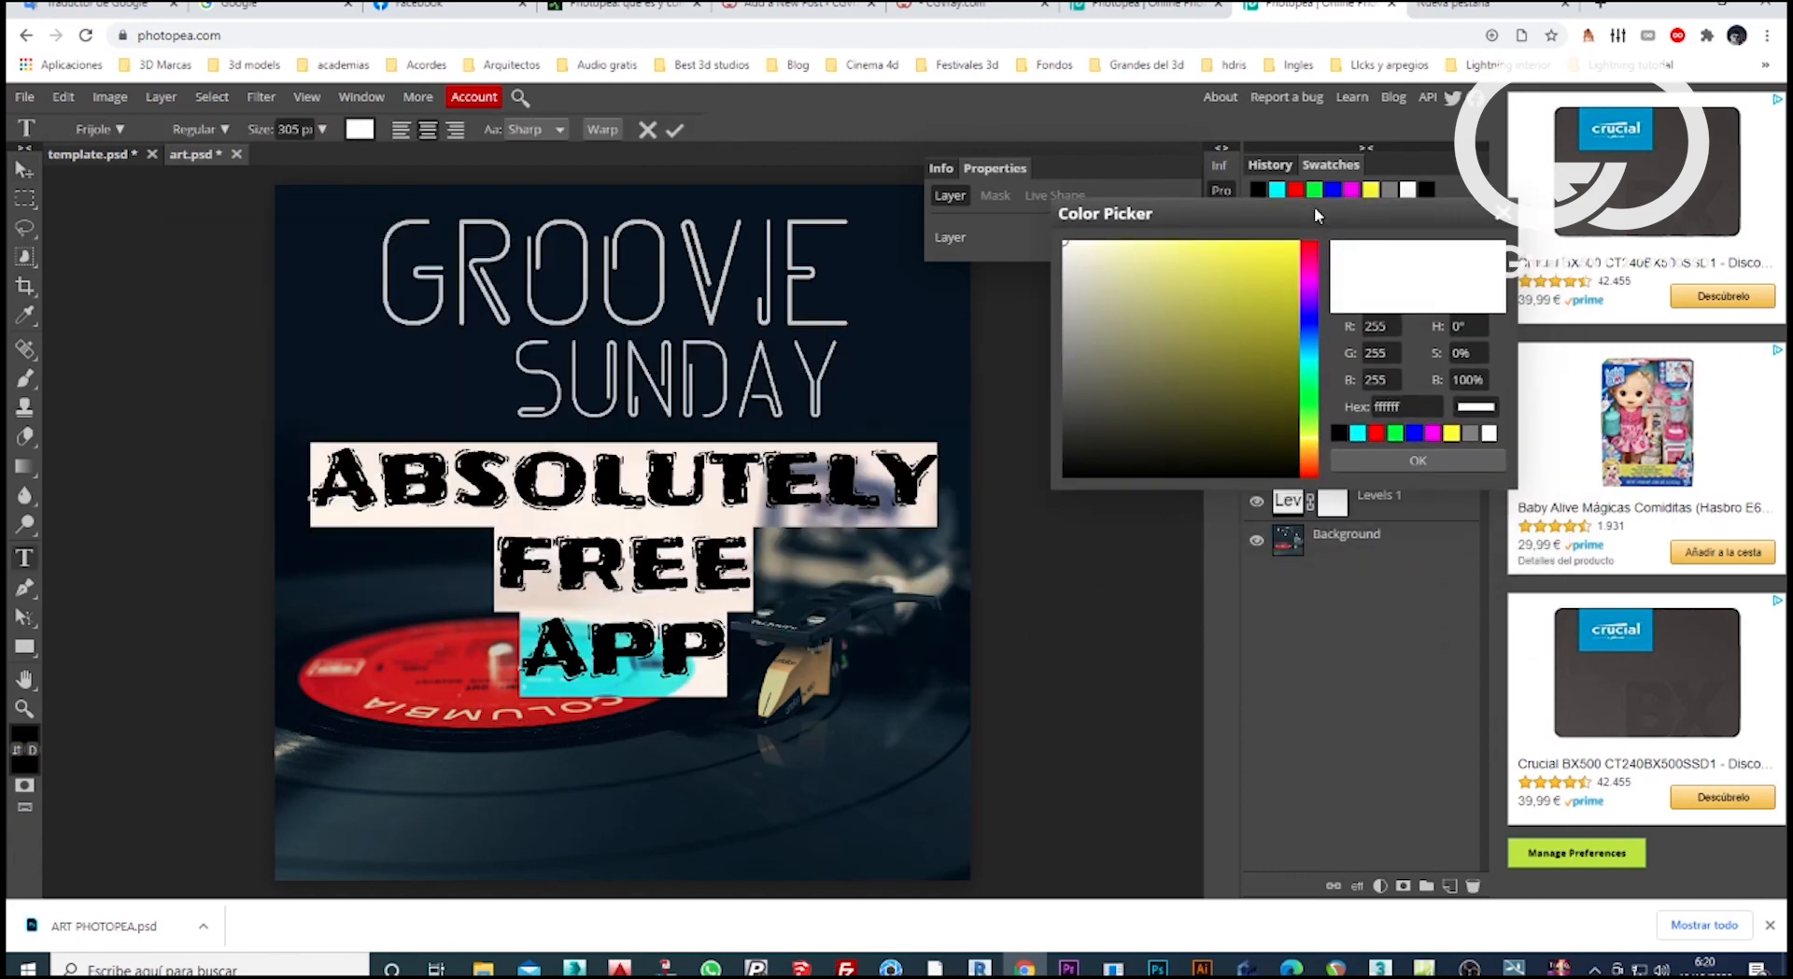
click(1312, 290)
click(1418, 461)
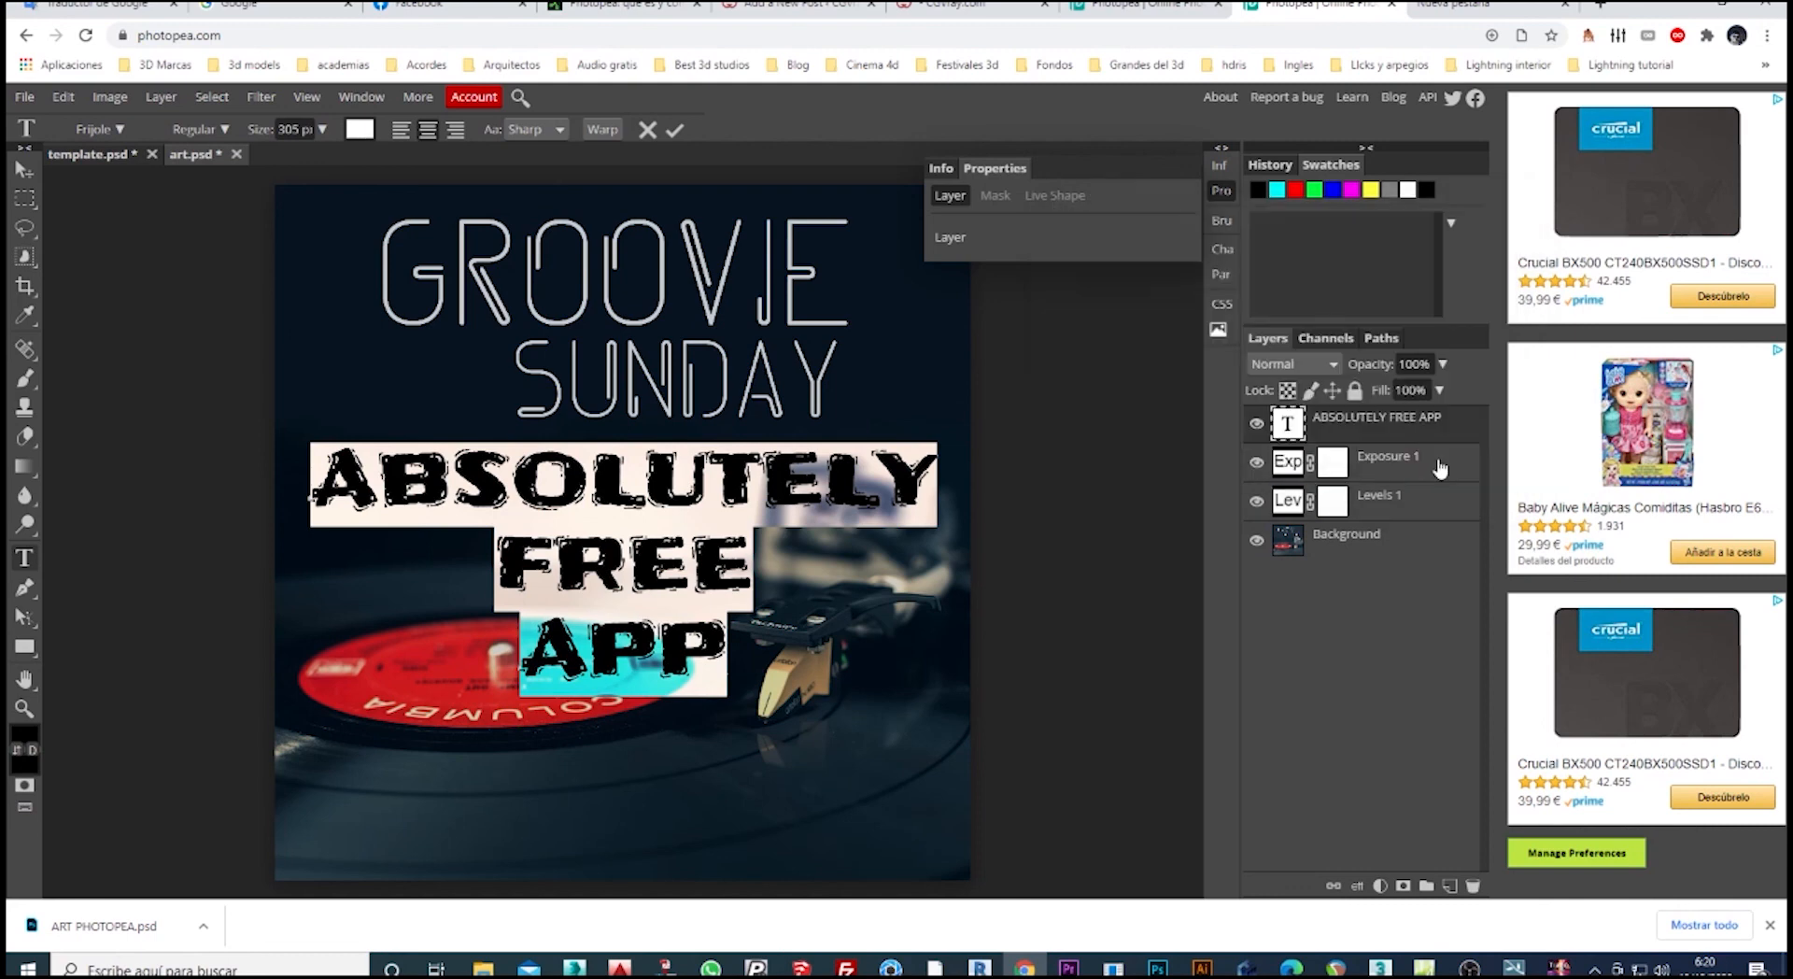
click(21, 167)
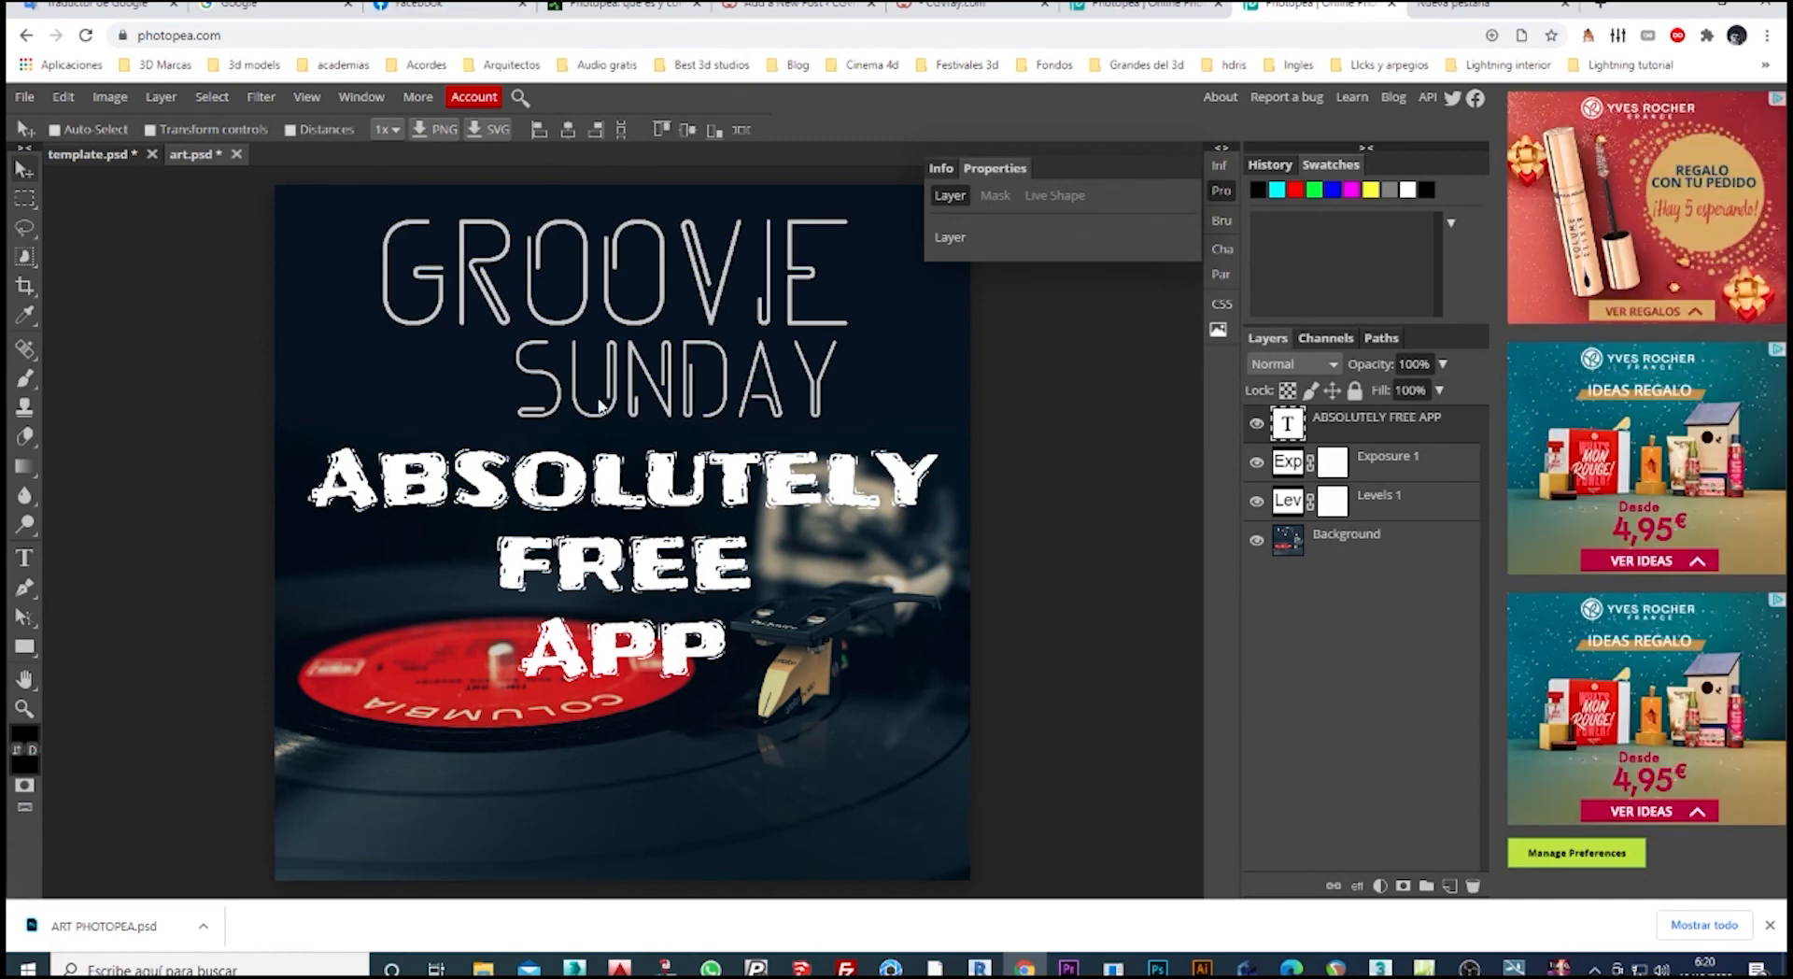
Replace the ABSOLUTELY FREE APP text with THANKS and FOR on separate lines, starting a third line with W.
key(t)
drag(327, 483, 726, 673)
text(TH)
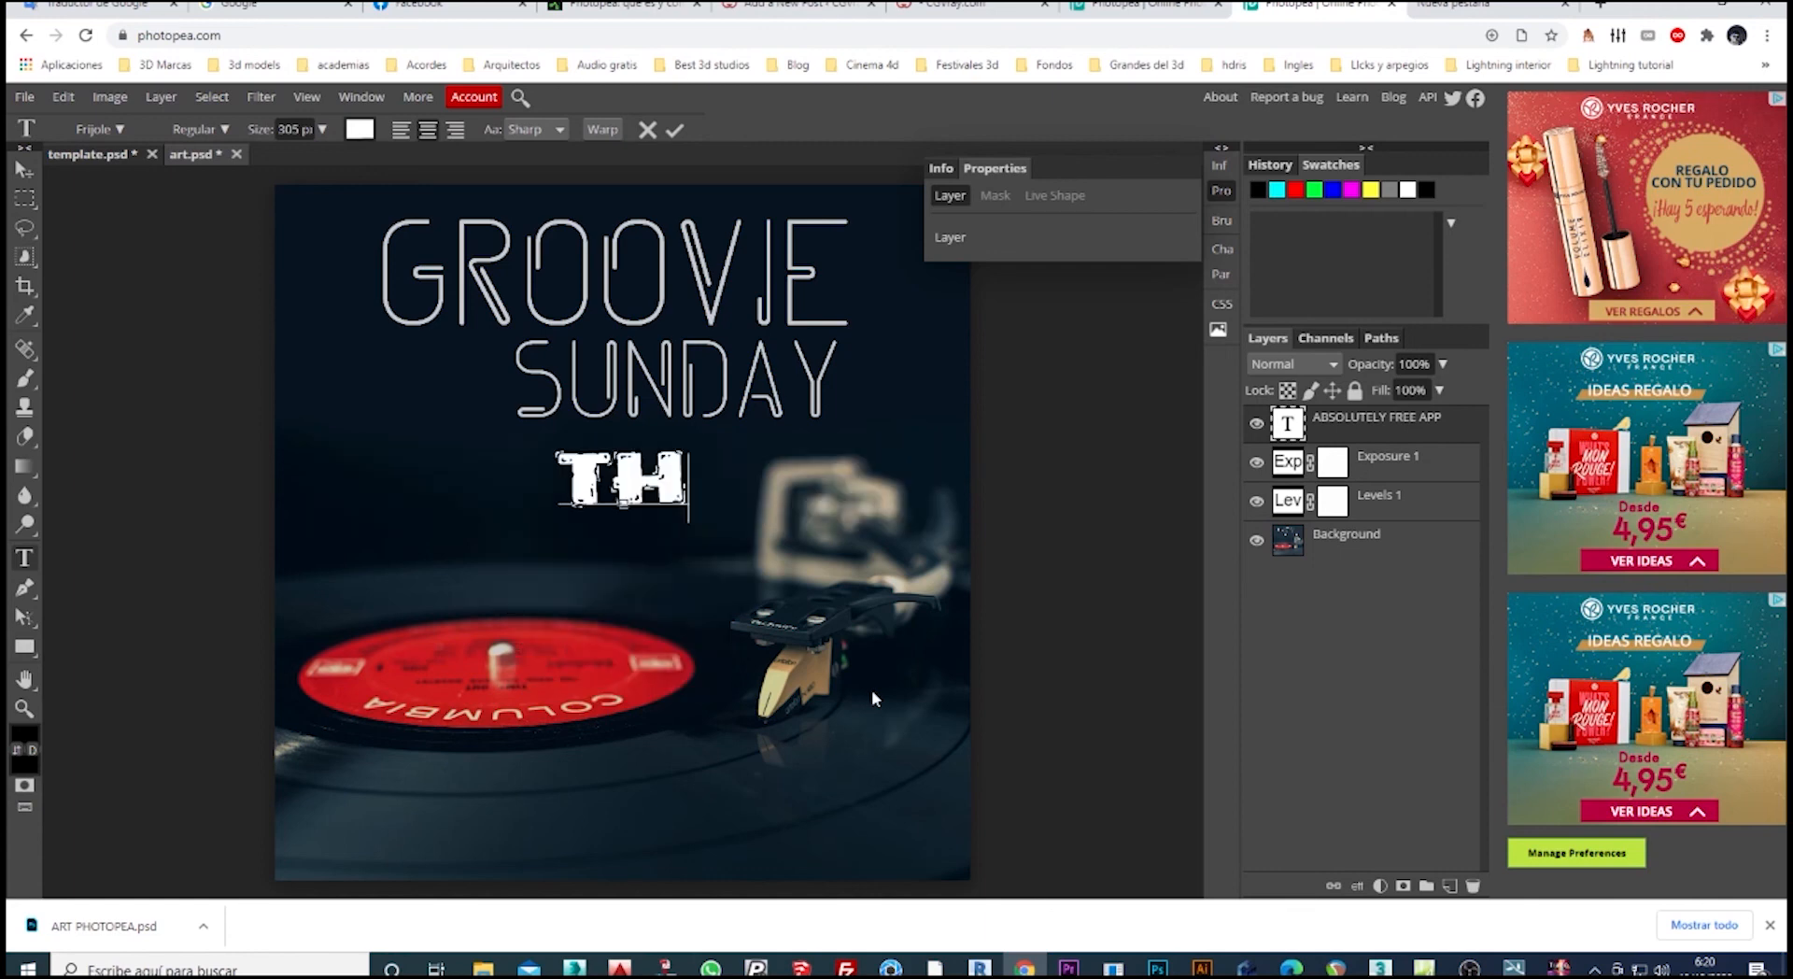
text(ANKS)
key(Return)
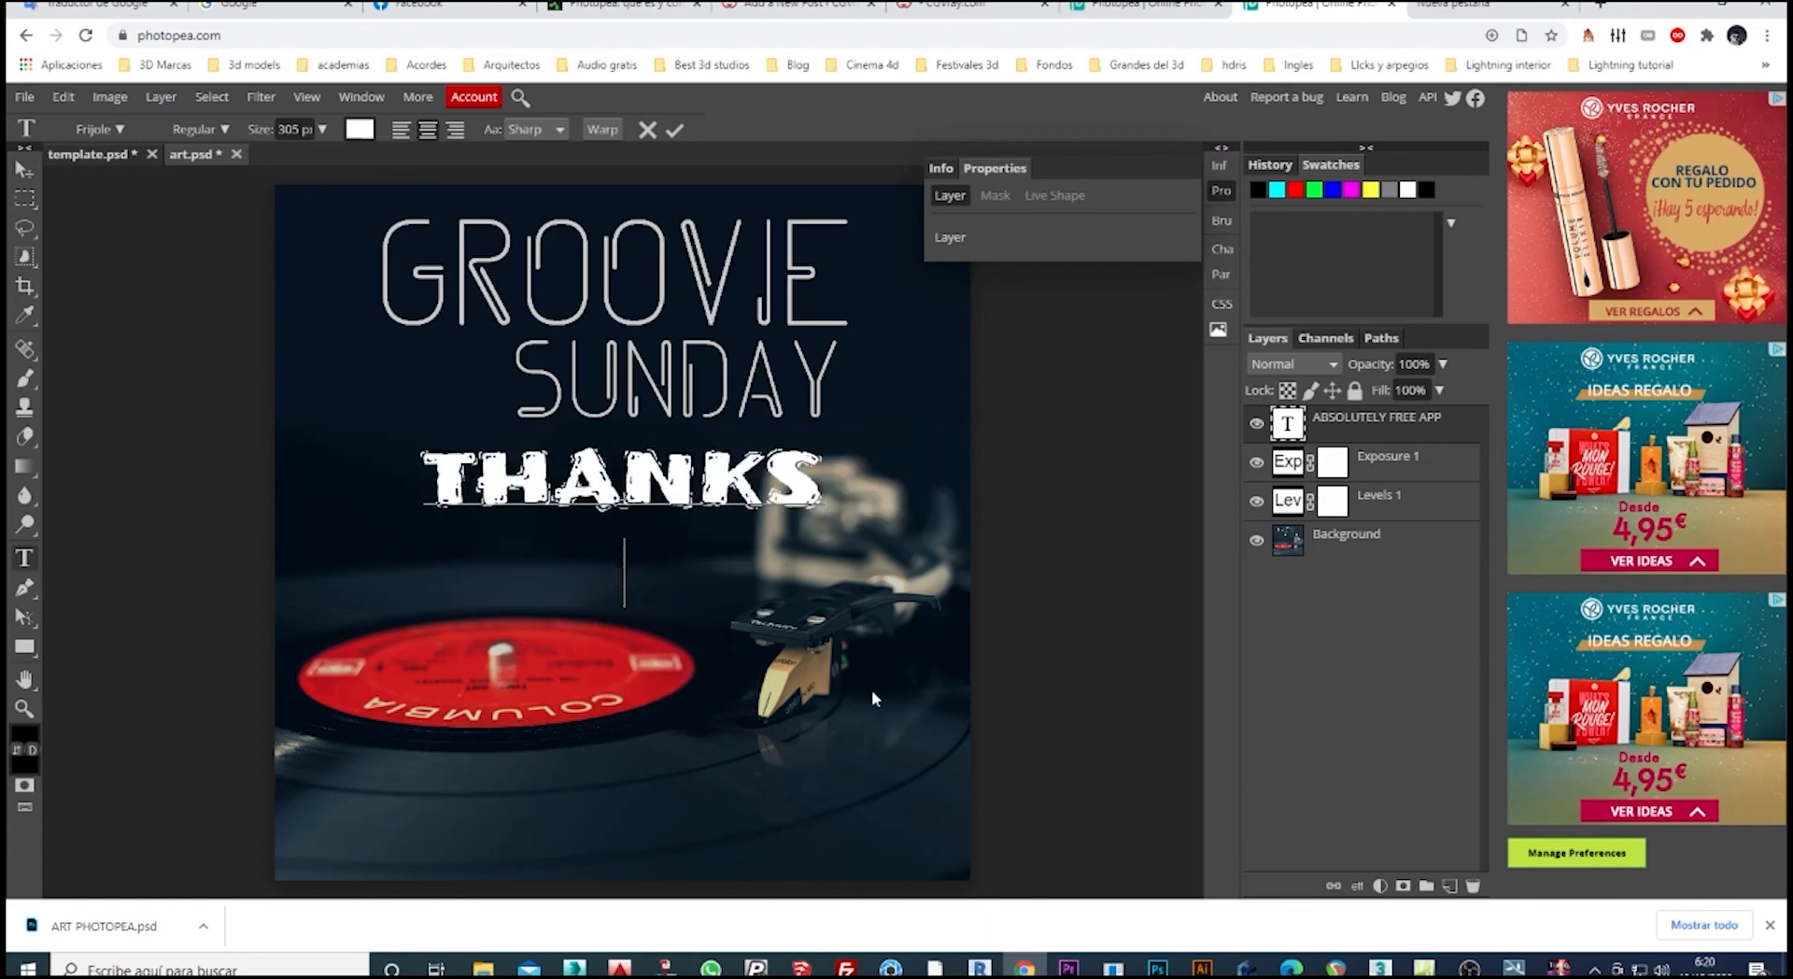
text(FOR)
key(Return)
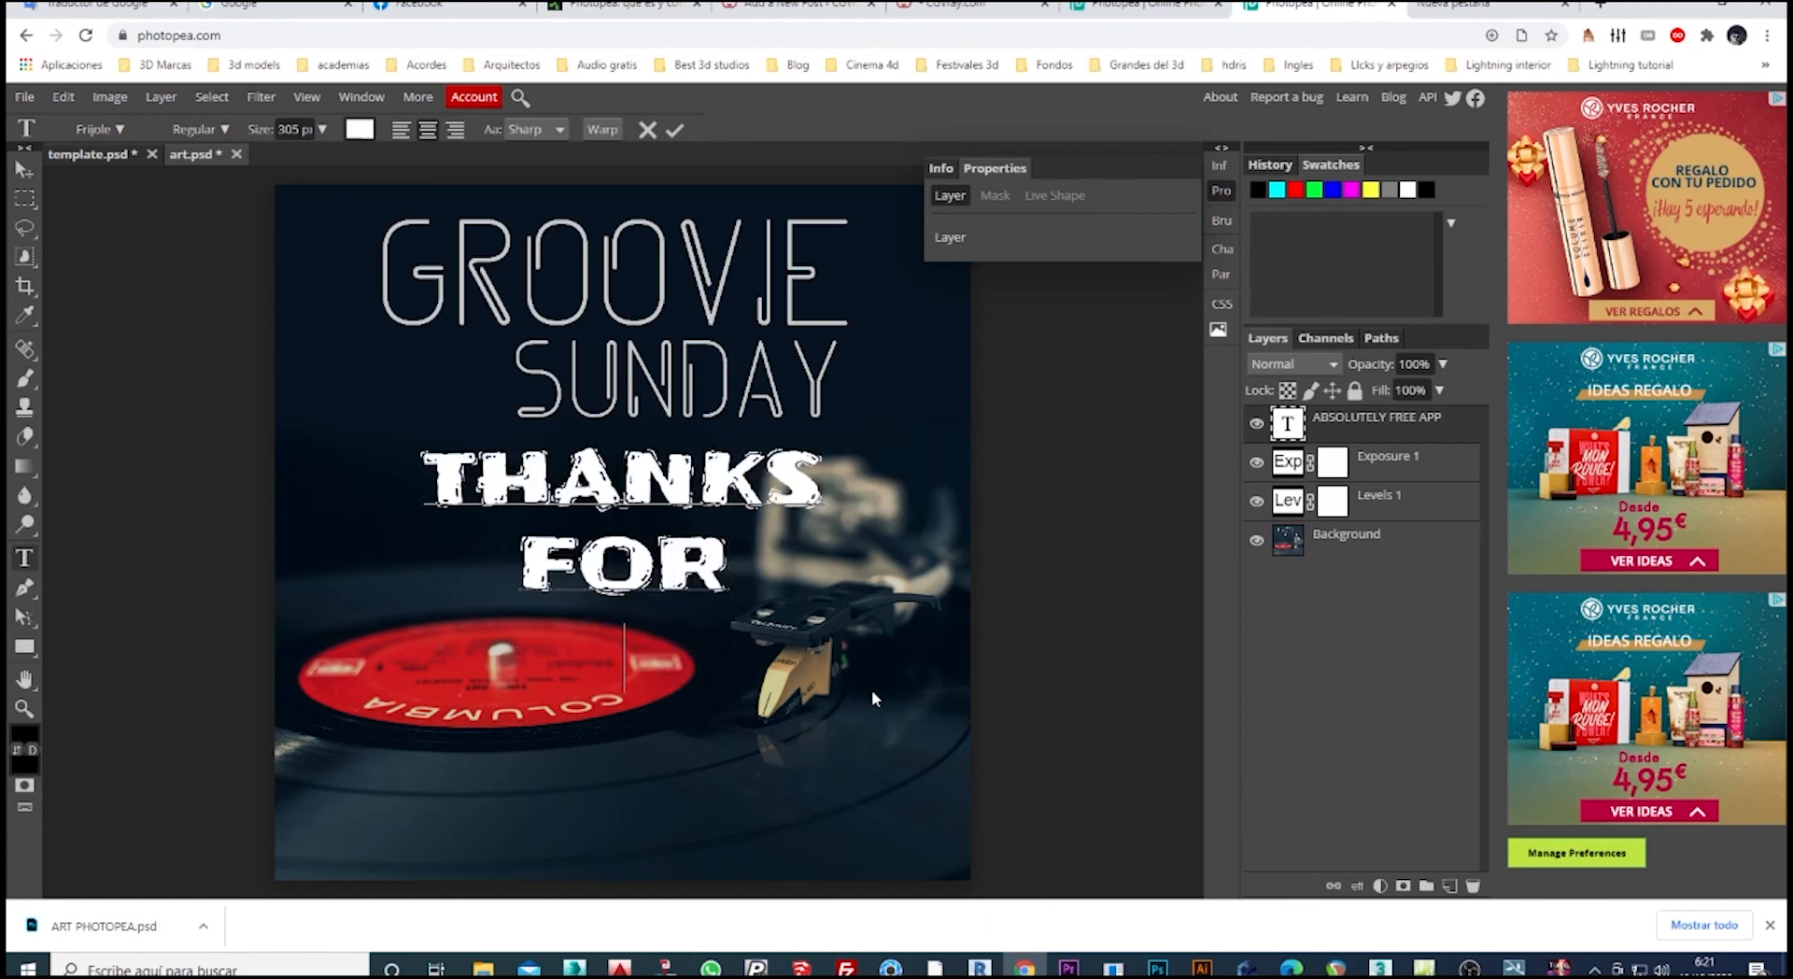
text(W)
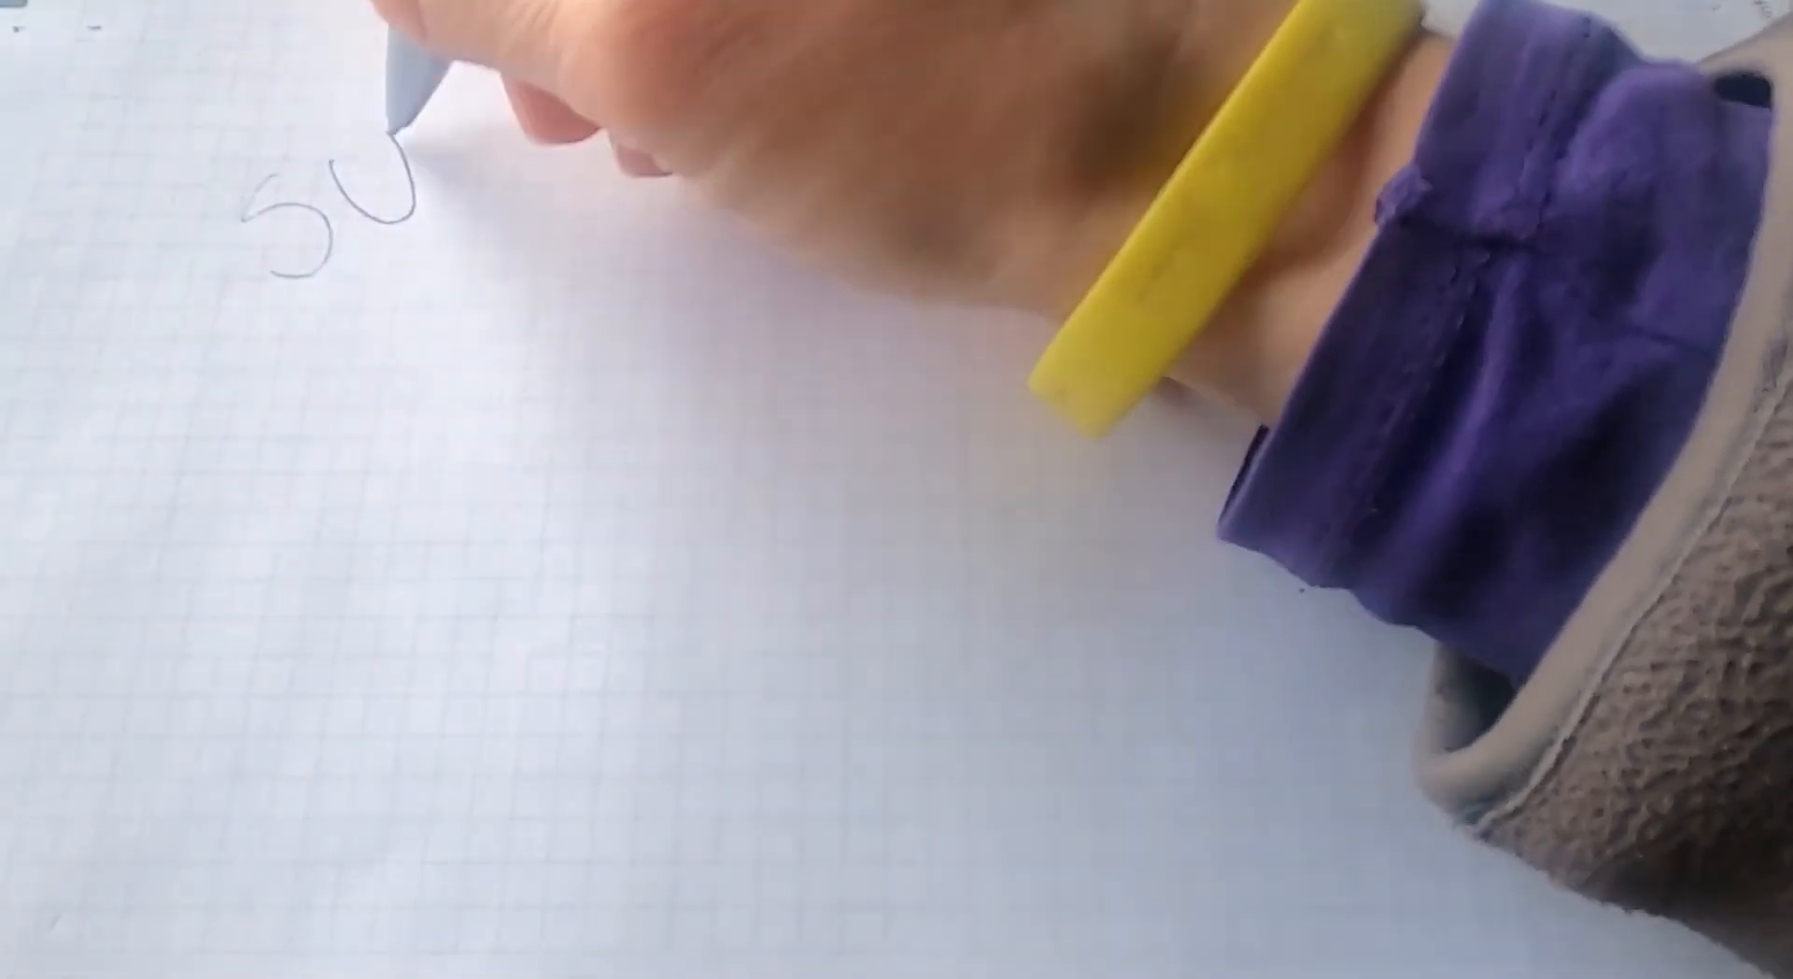